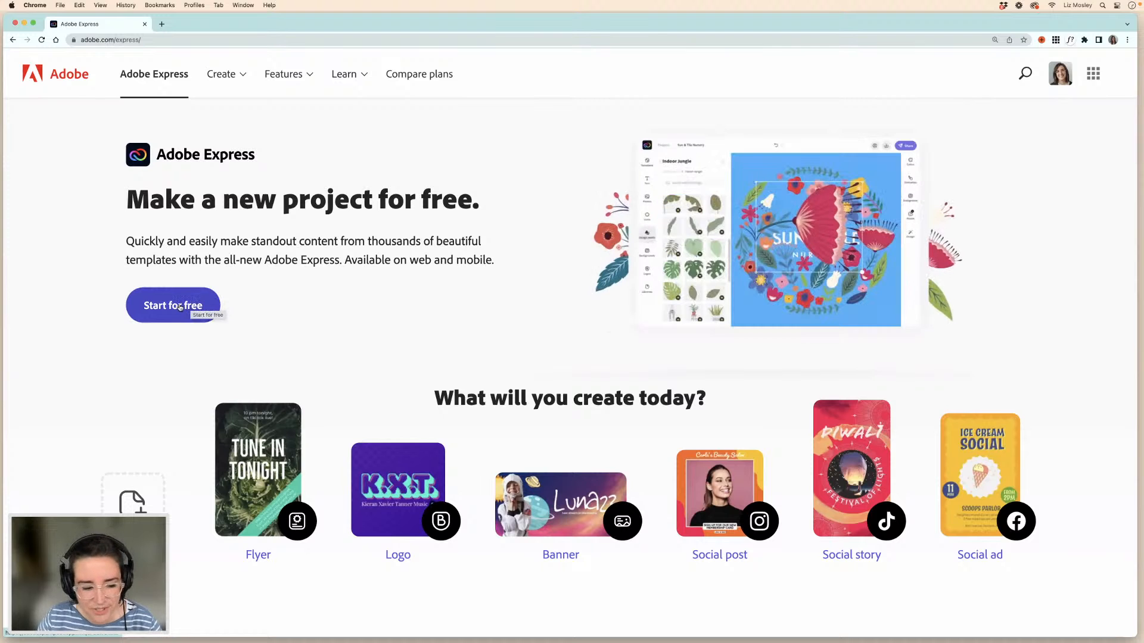
- Enter Adobe Express from its landing page and start a new custom size graphic
left_click(177, 308)
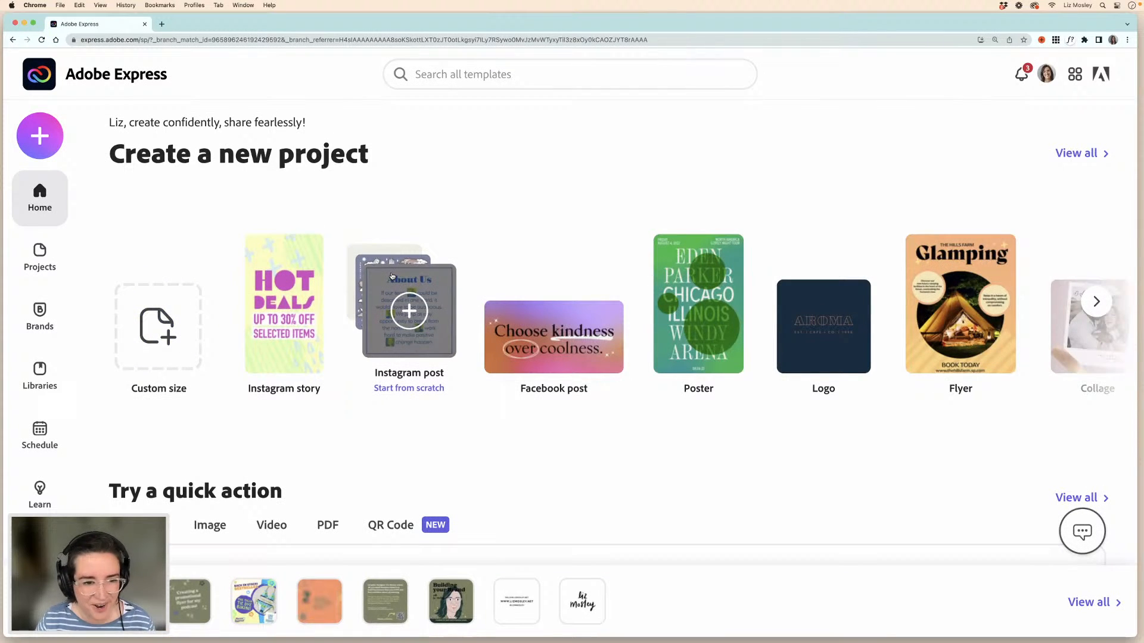
left_click(40, 139)
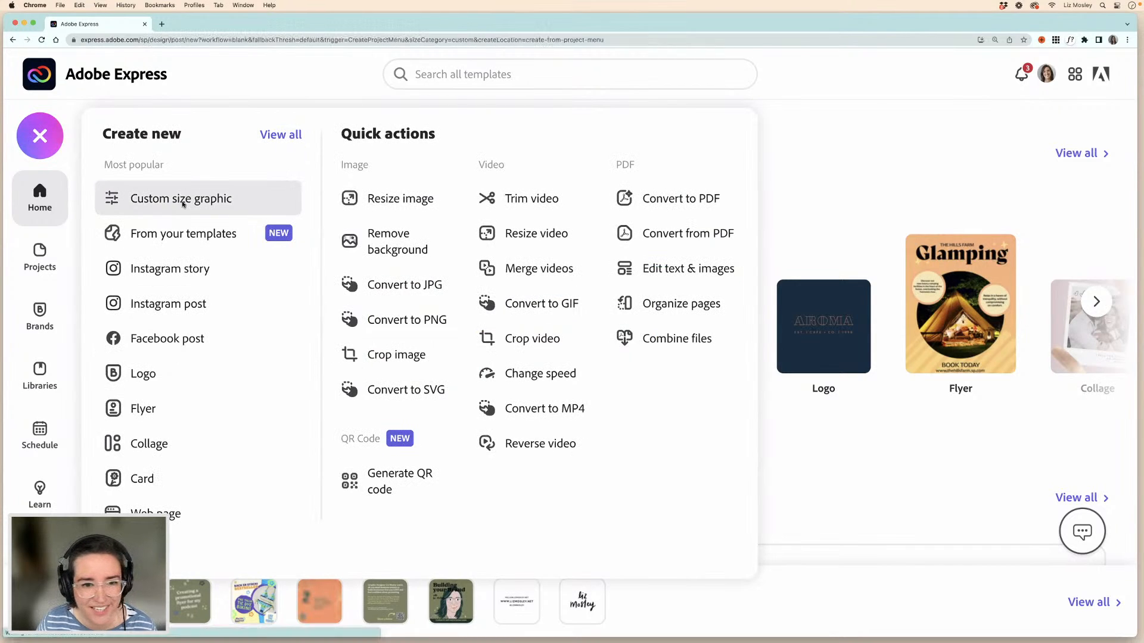
left_click(183, 204)
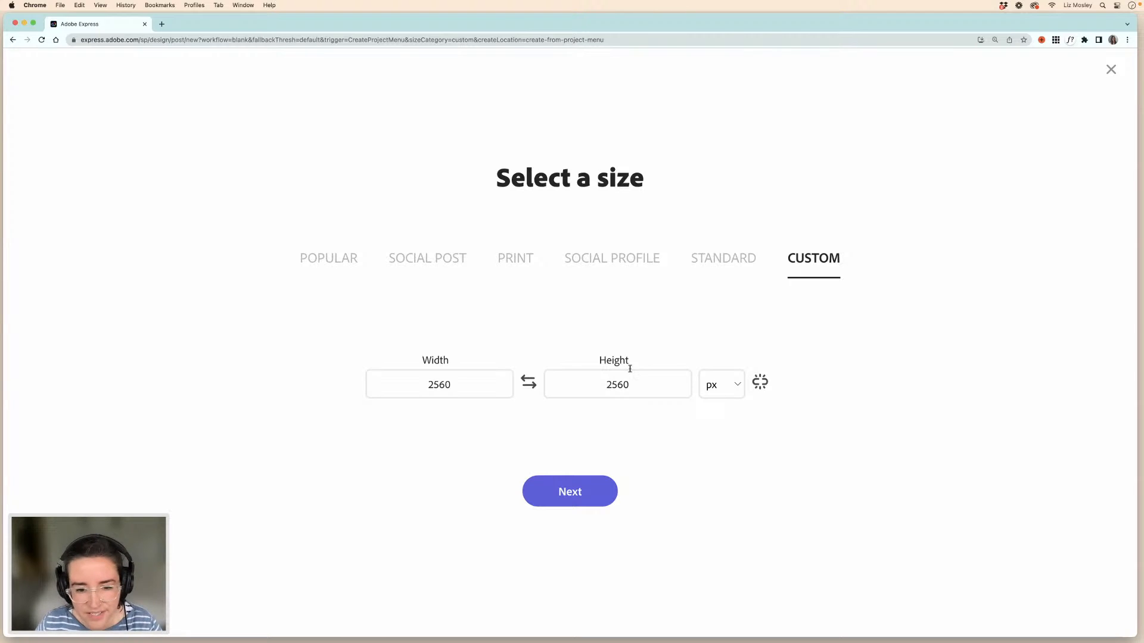
- Set the custom canvas to 5000 px wide and 1000 px high and create the project
left_click(440, 385)
left_click_drag(452, 385, 419, 384)
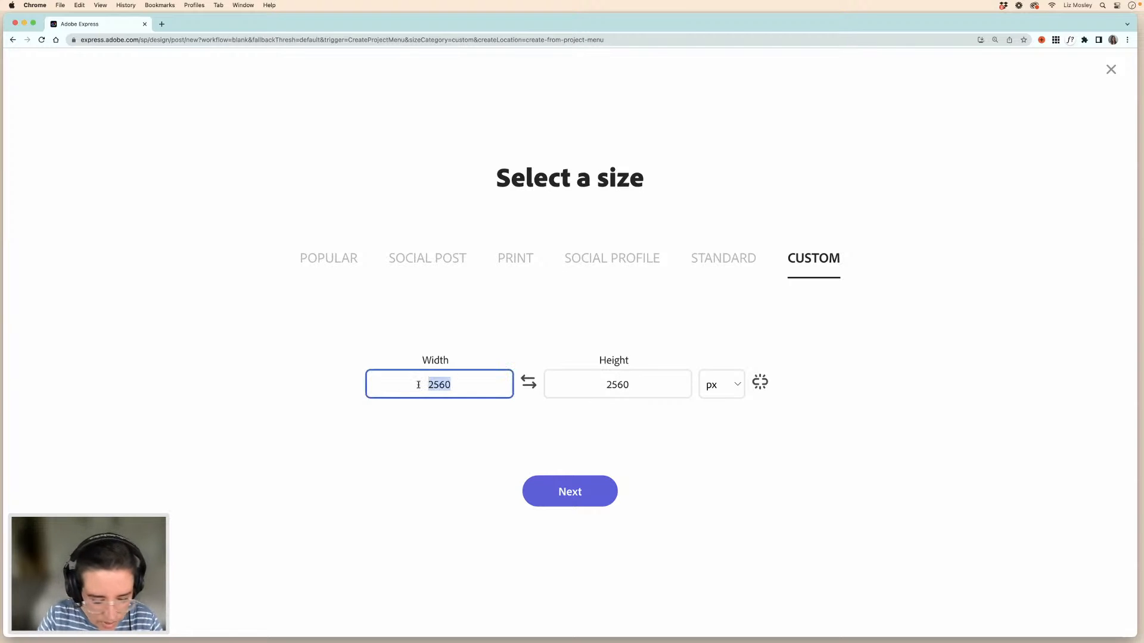
type("5000")
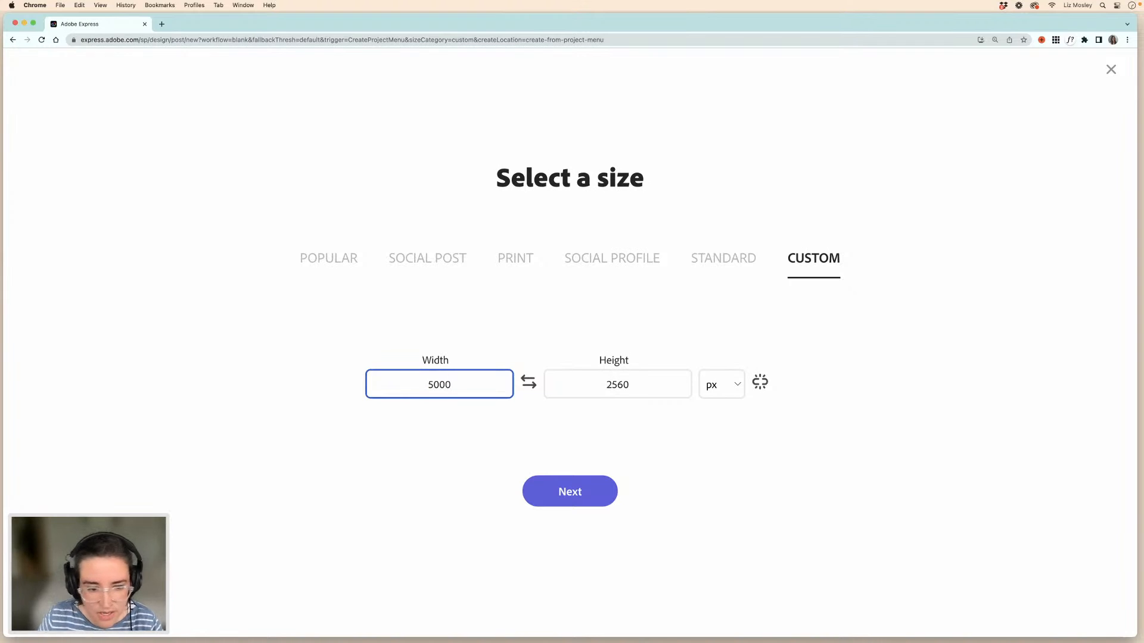
left_click(606, 384)
left_click_drag(631, 384, 608, 386)
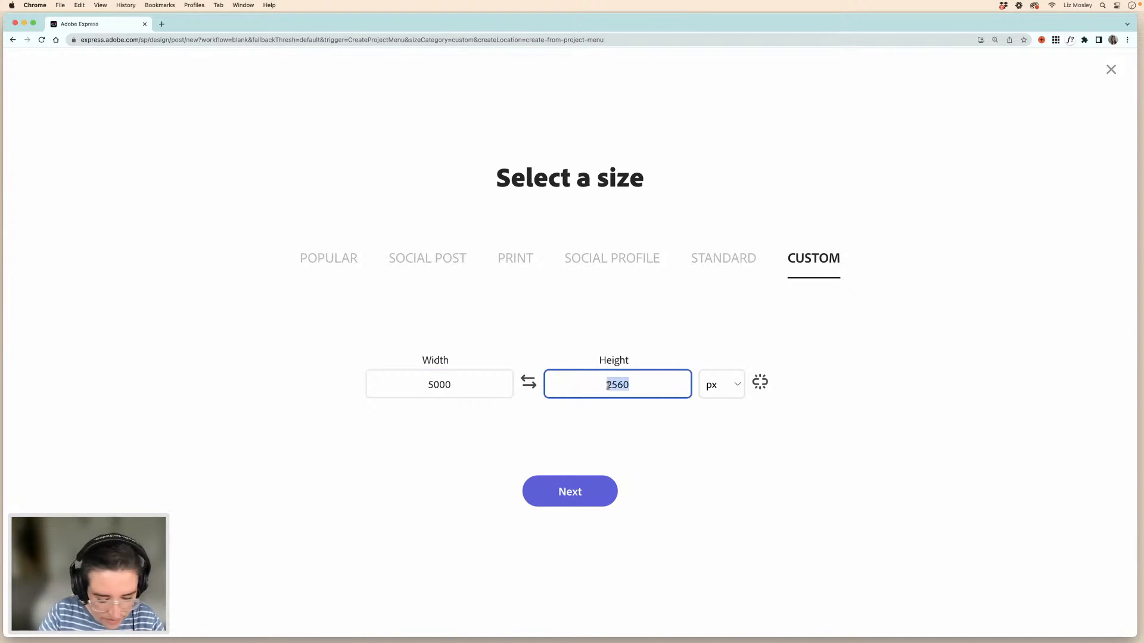
type("1000")
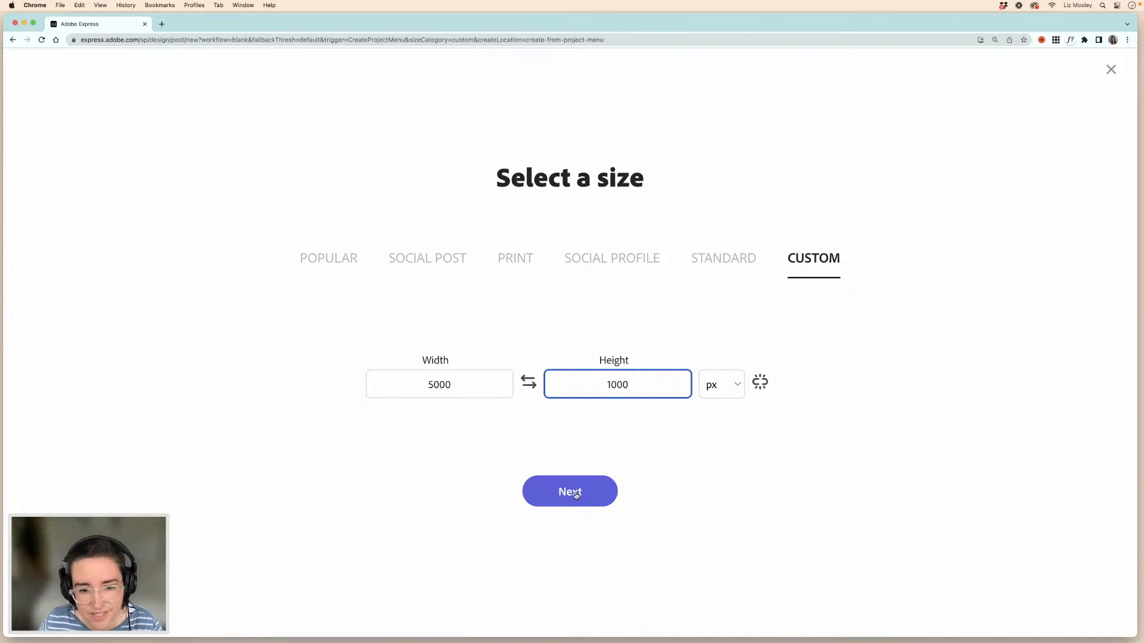
left_click(571, 492)
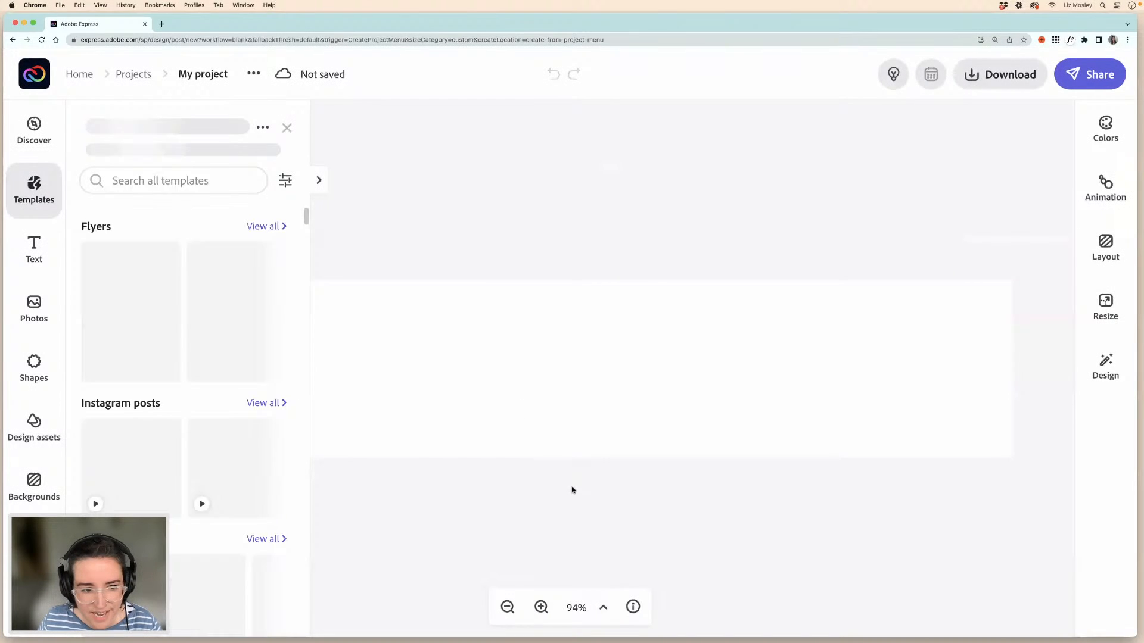
- Dismiss the template browser and the background settings so the blank canvas is unobstructed
left_click(318, 183)
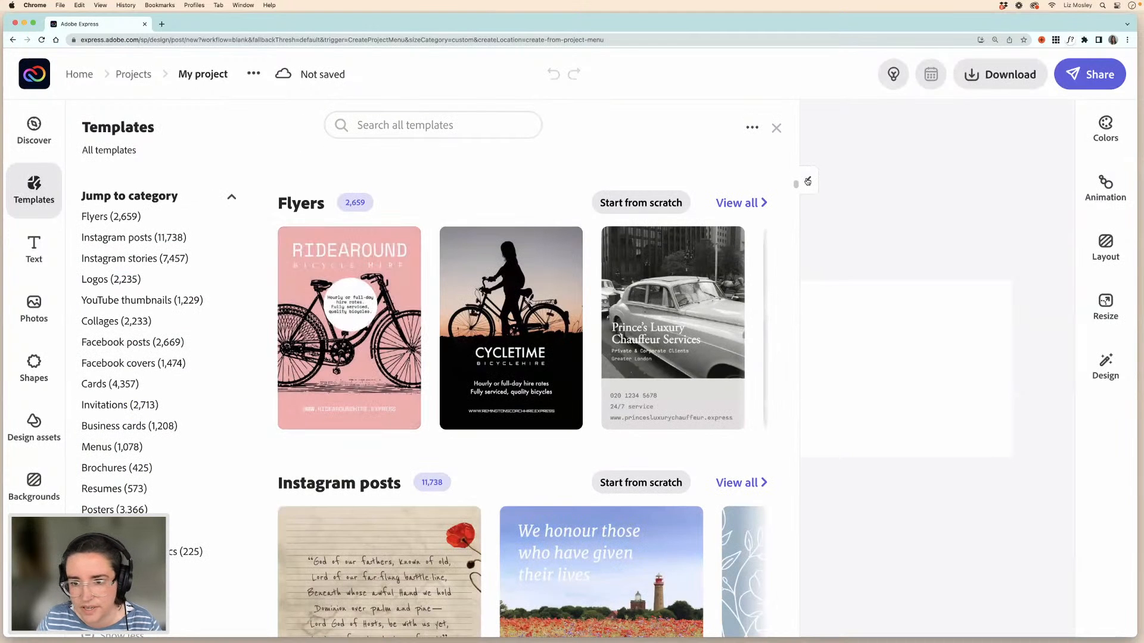
left_click(808, 180)
left_click(286, 127)
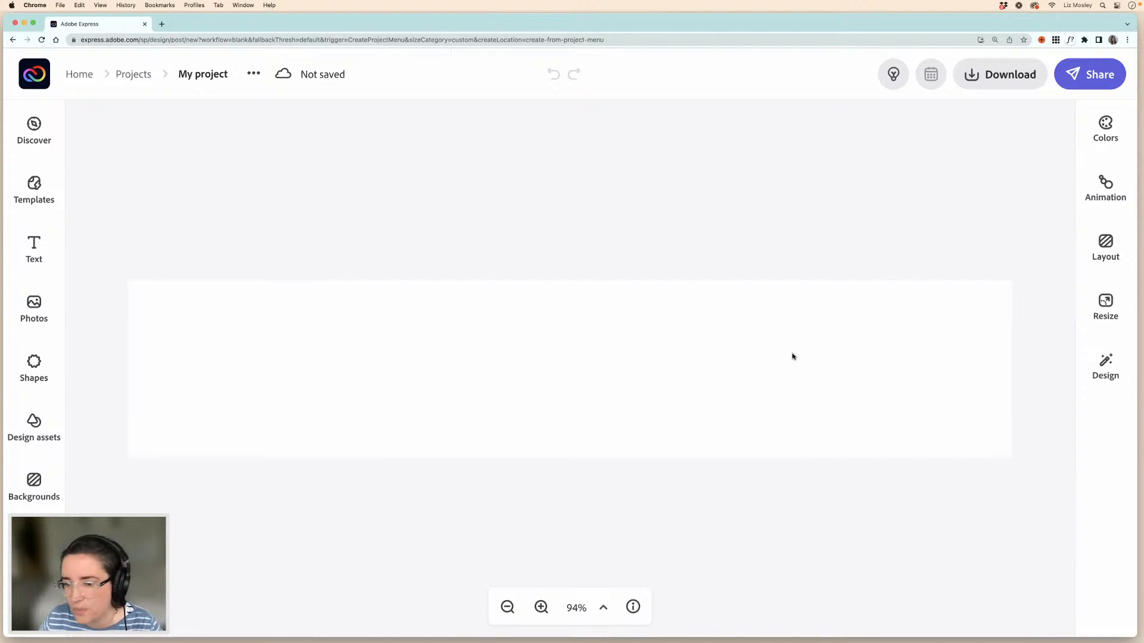
left_click(832, 335)
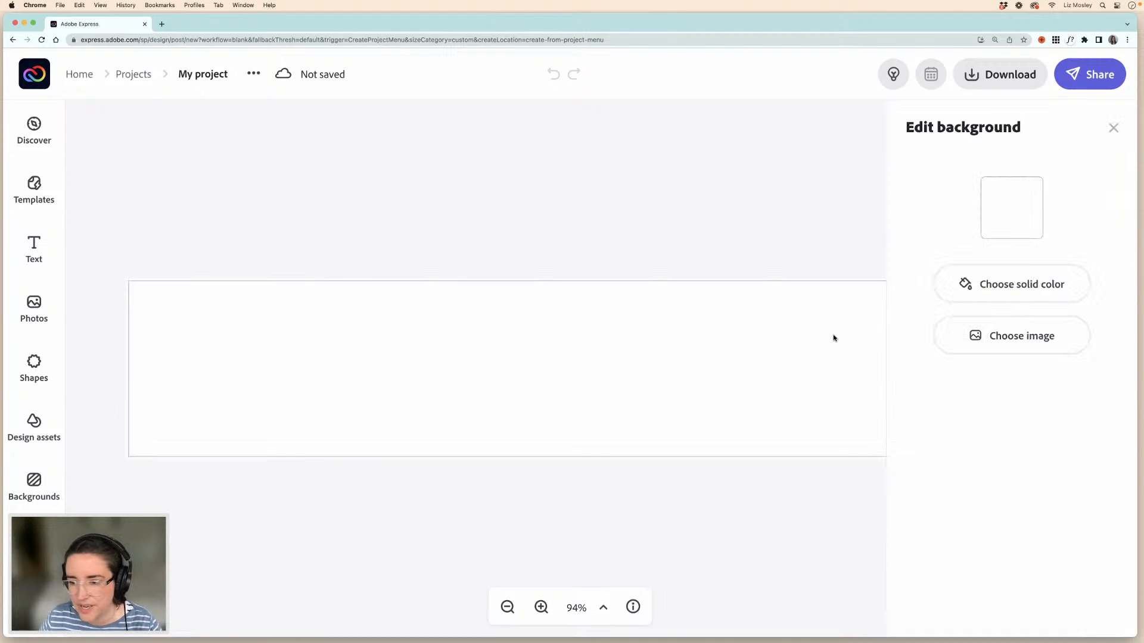
left_click(1110, 126)
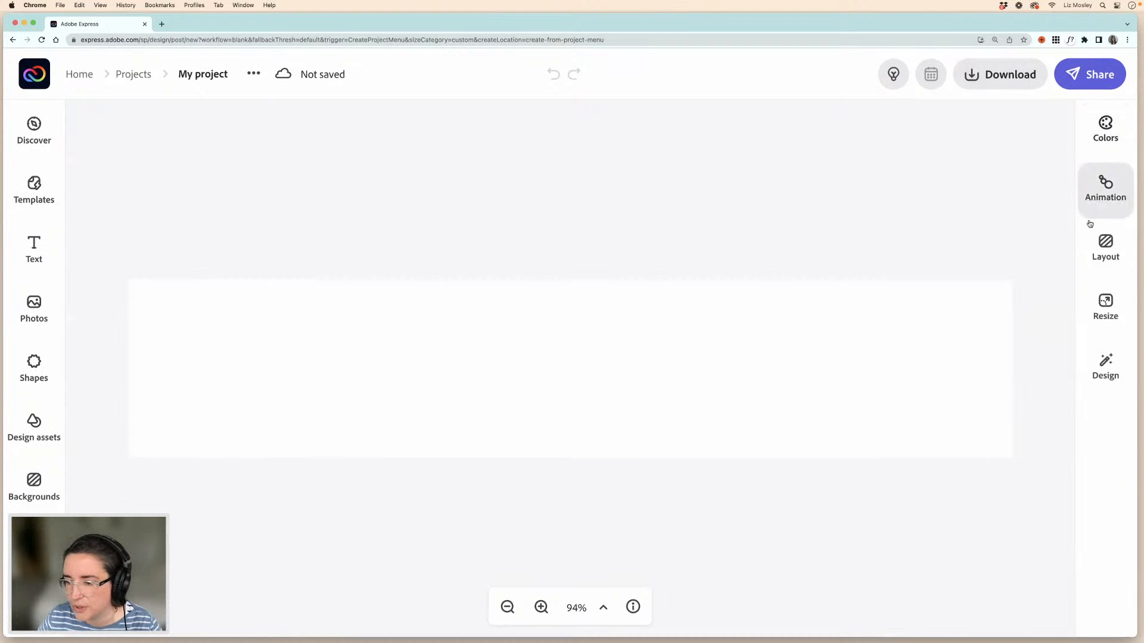
- Apply the grid layout that divides the canvas into five equal square cells side by side
left_click(1105, 251)
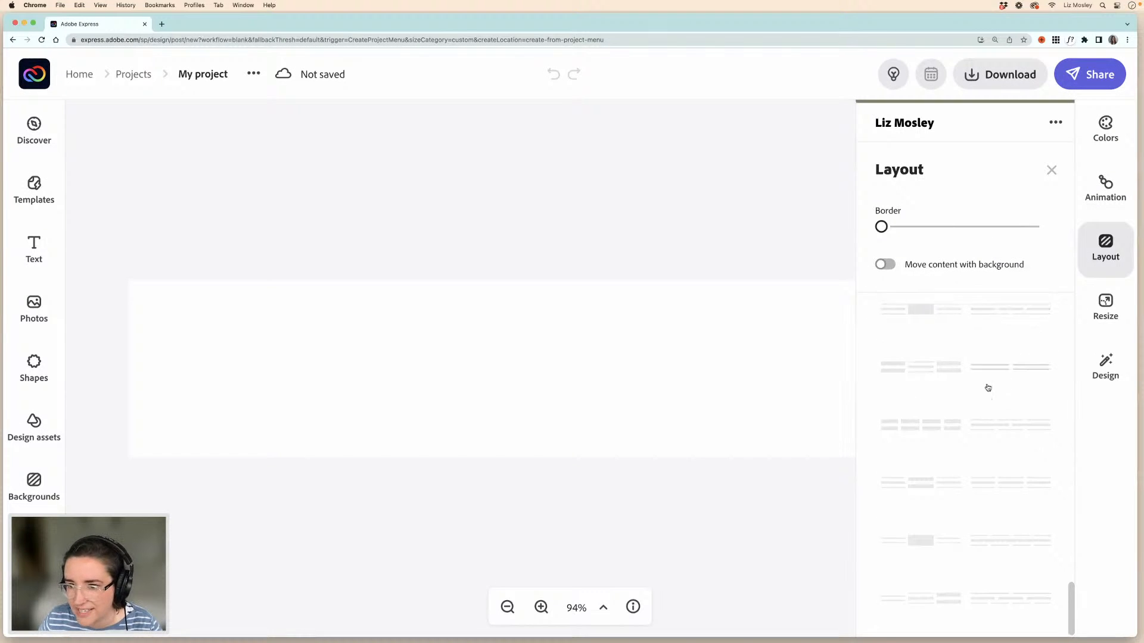
scroll(987, 389, "up", 20)
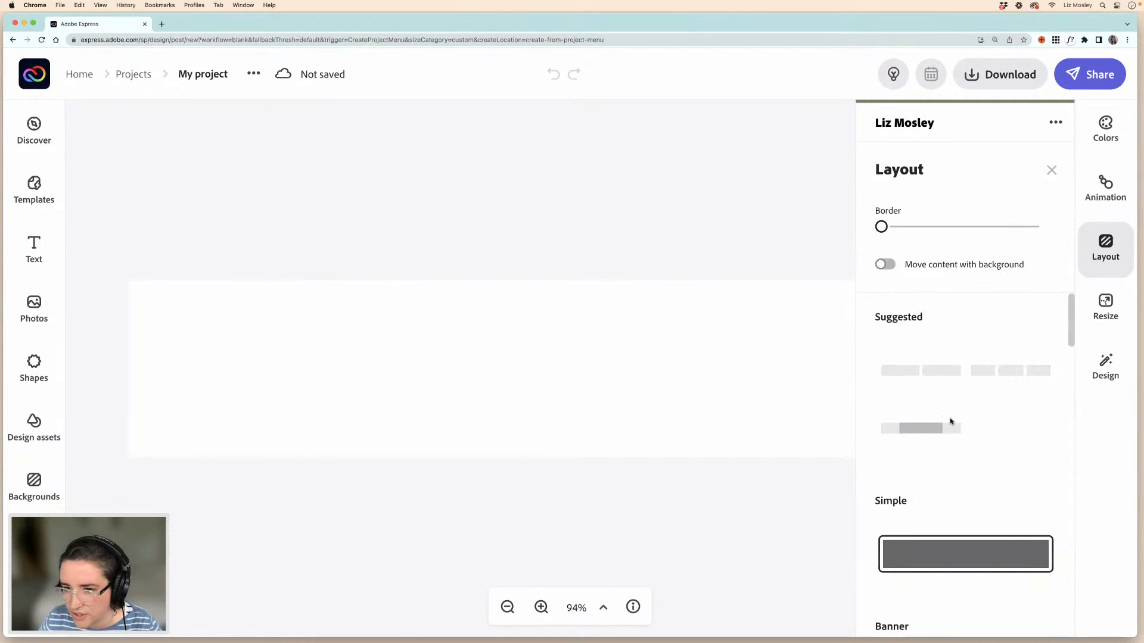
scroll(993, 414, "down", 10)
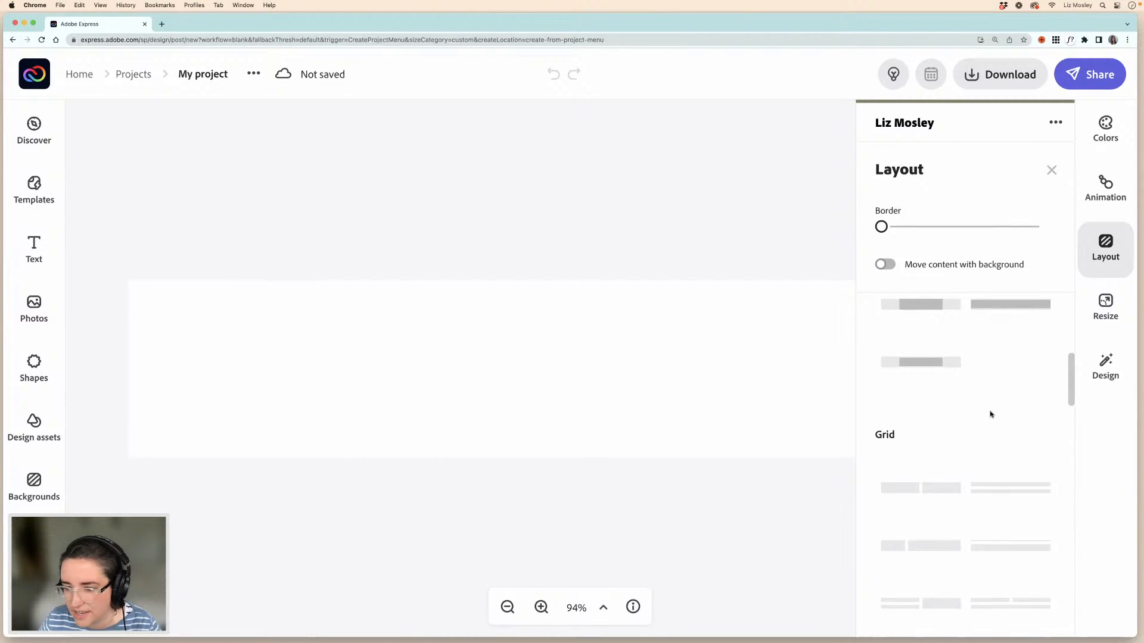
scroll(990, 416, "down", 3)
scroll(990, 415, "down", 5)
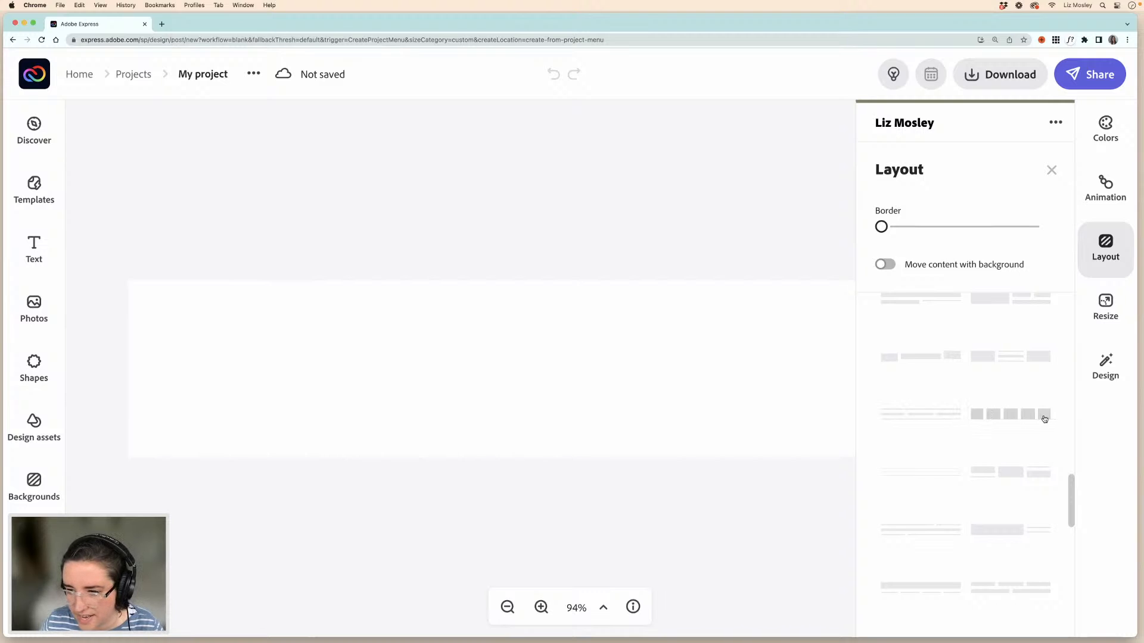
left_click(1009, 417)
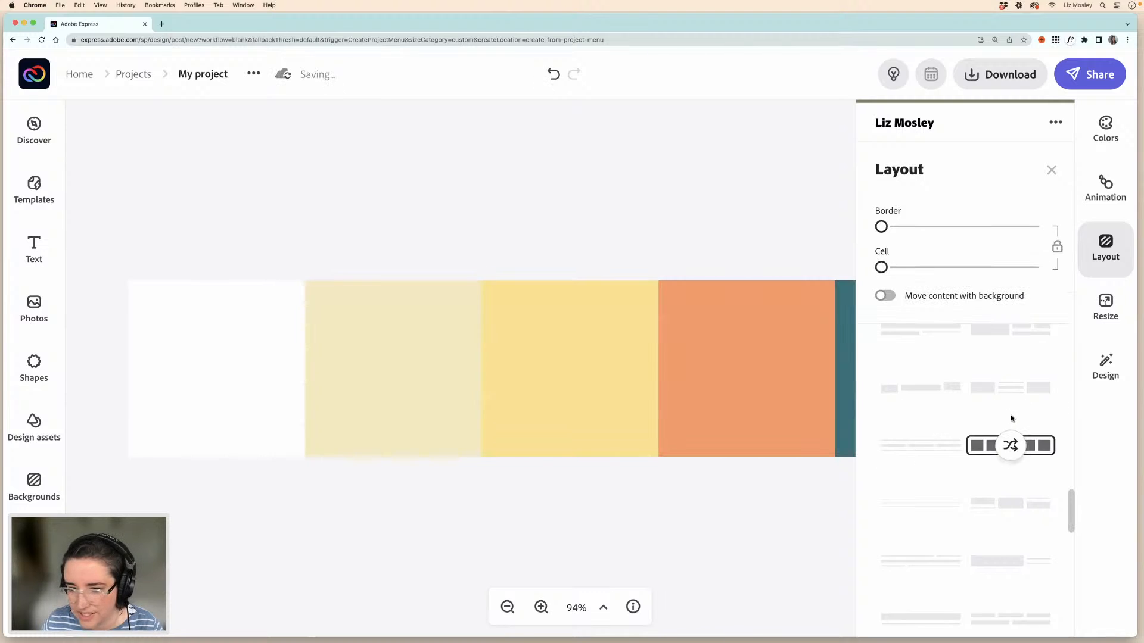
left_click(679, 233)
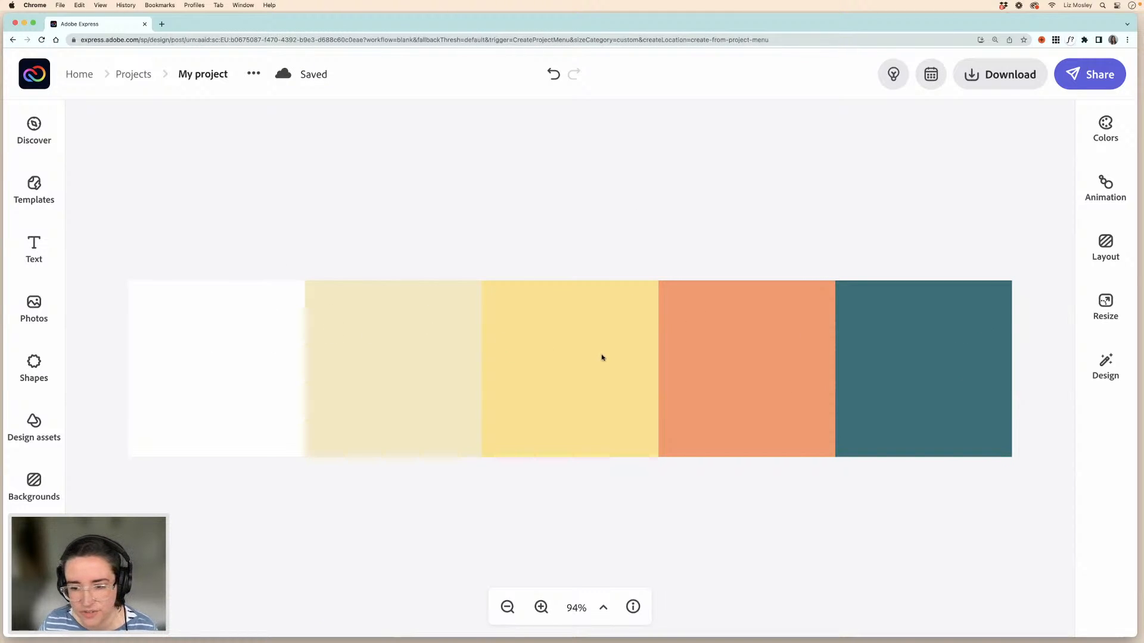
- Fill the first cell with cream #F5E9BE and the second cell with yellow, both from the current palette
left_click(275, 358)
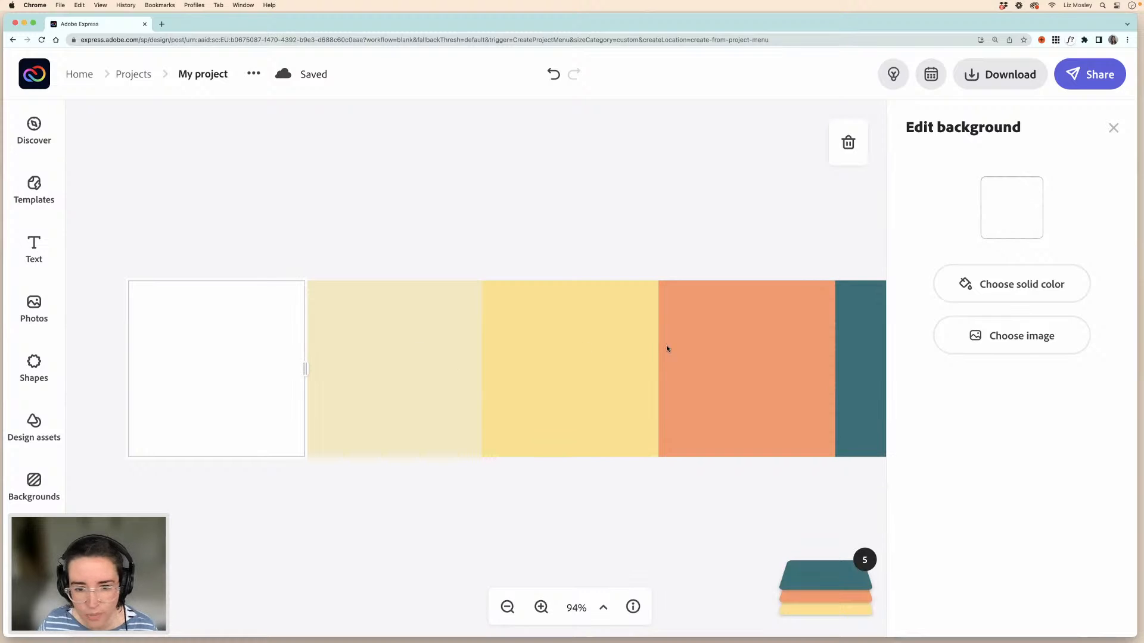
left_click(1011, 212)
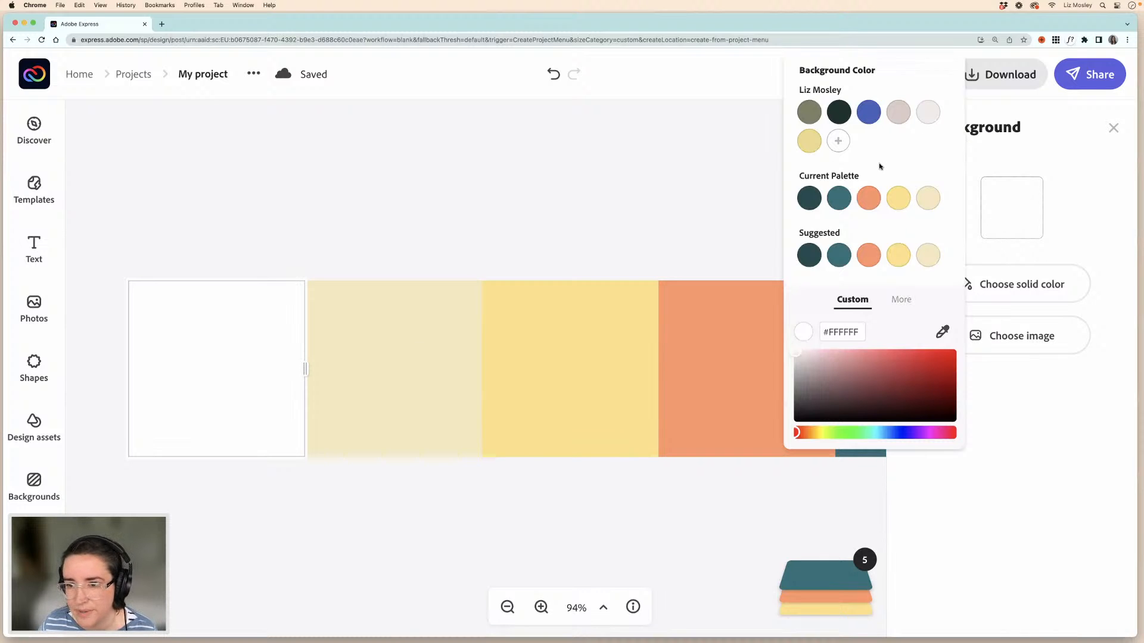
left_click(928, 202)
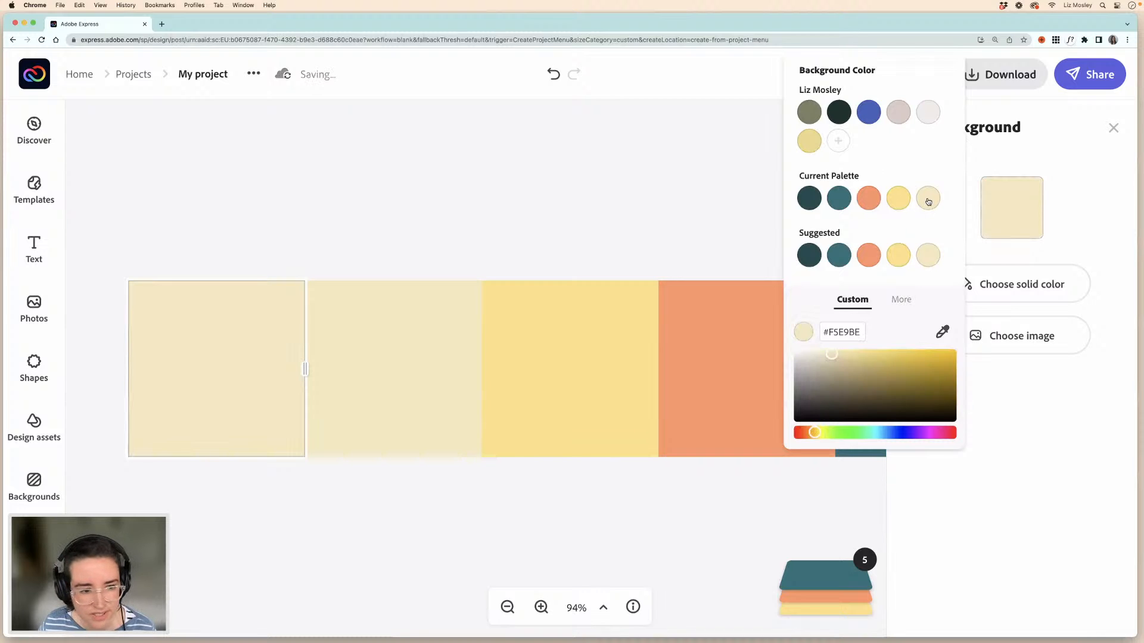
left_click(439, 308)
left_click(437, 325)
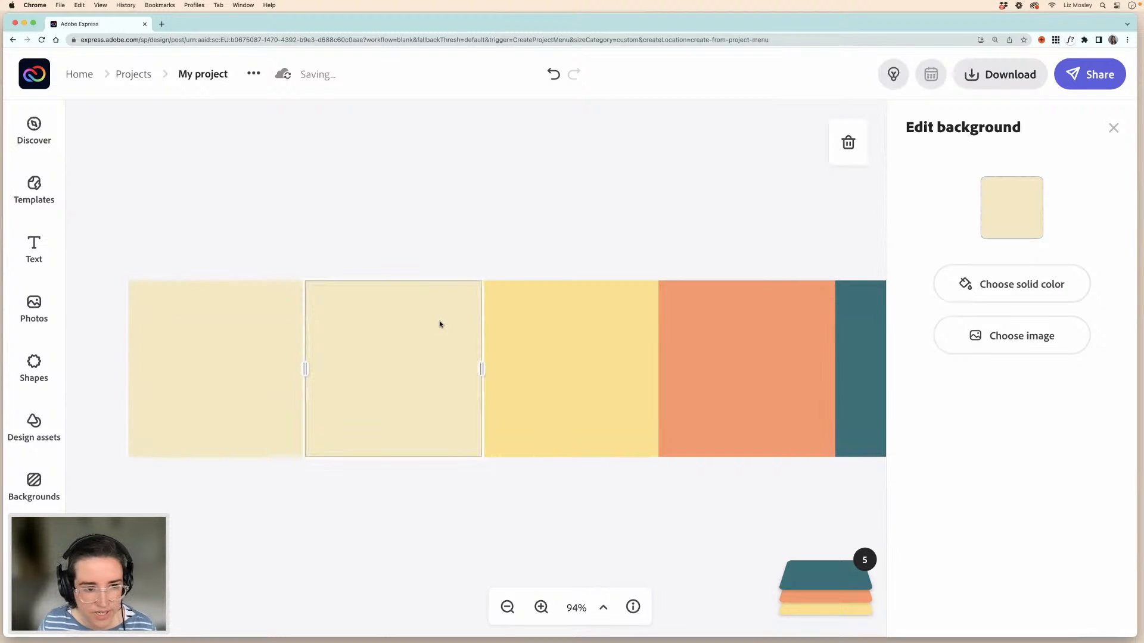
left_click(1012, 205)
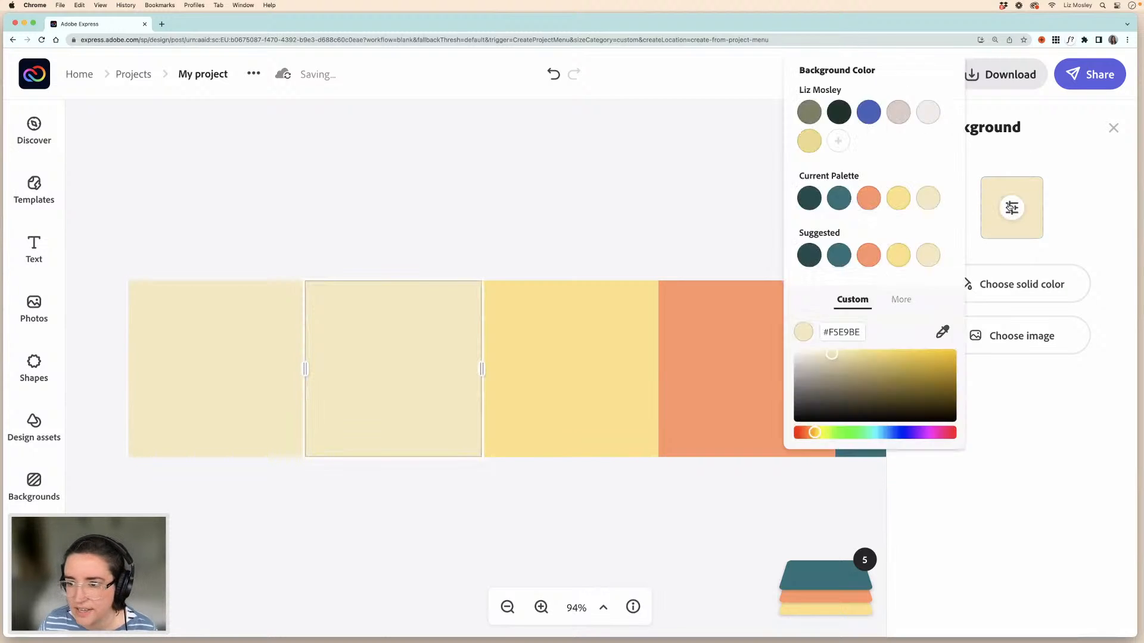
left_click(899, 204)
- Fill the third cell with orange #FF9666 and the fourth cell with teal #207178 from the current palette
left_click(622, 348)
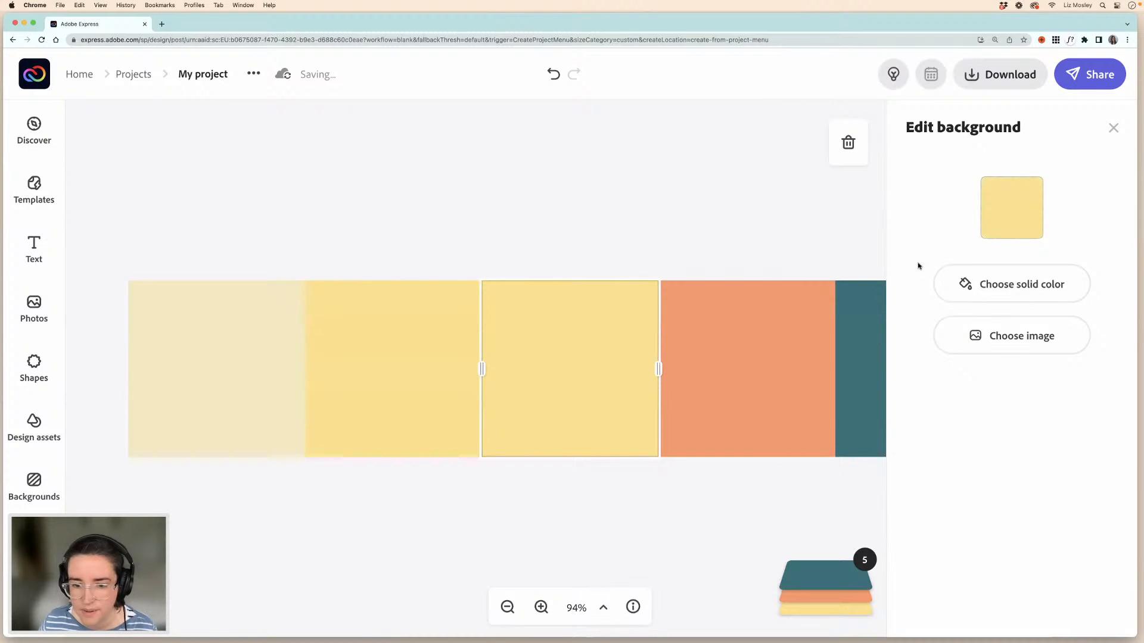
left_click(1013, 206)
left_click(870, 200)
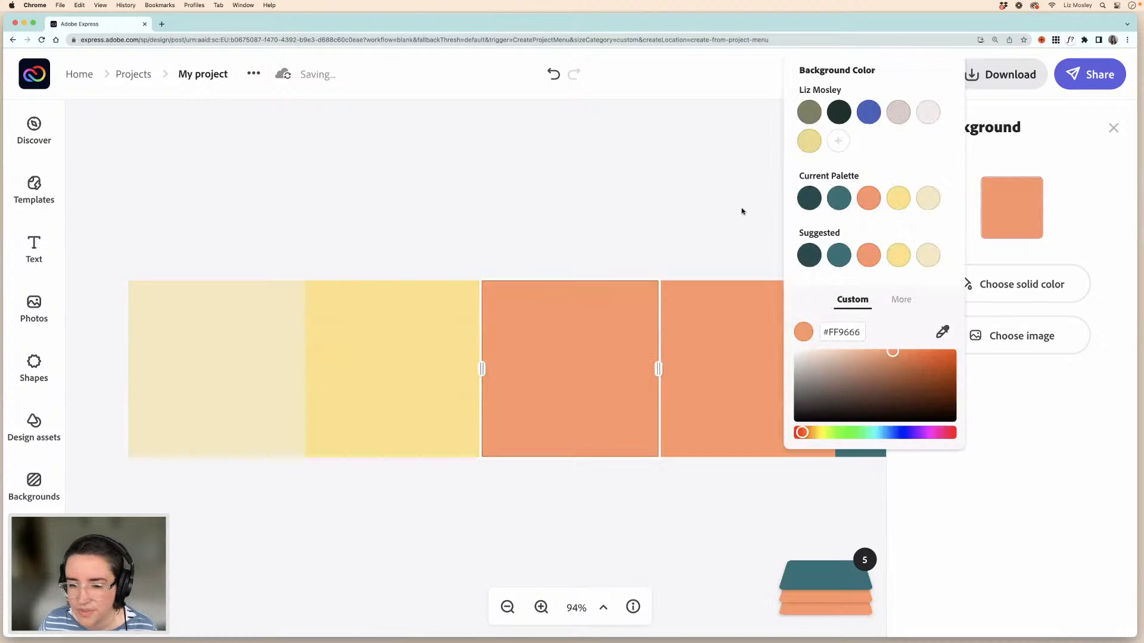
left_click(744, 212)
left_click(747, 324)
left_click(1013, 208)
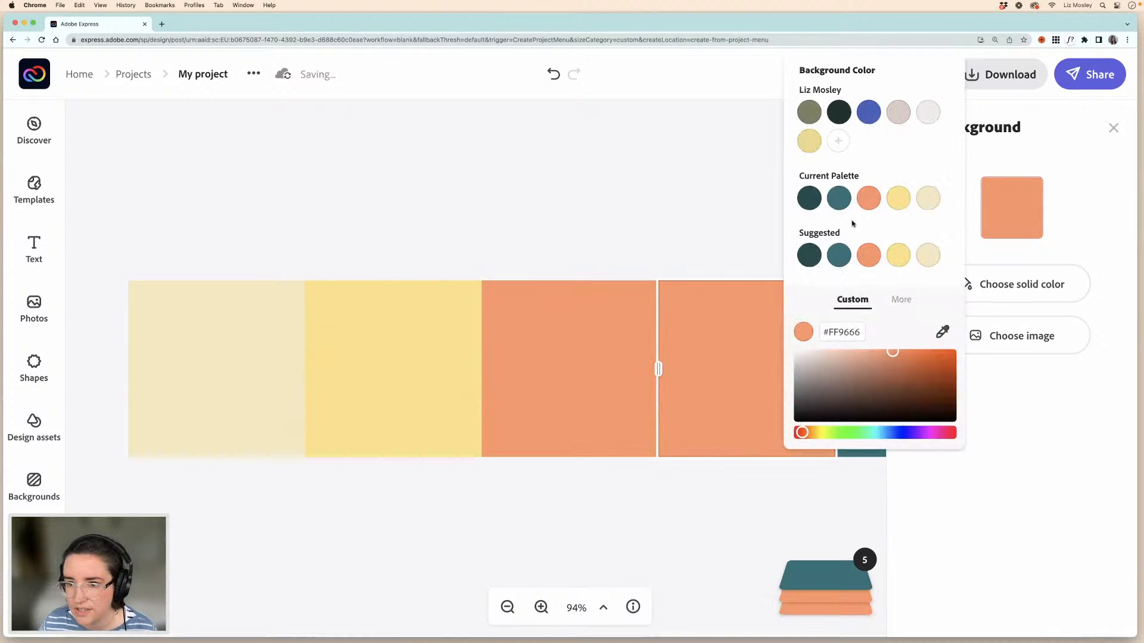
left_click(835, 204)
left_click(697, 222)
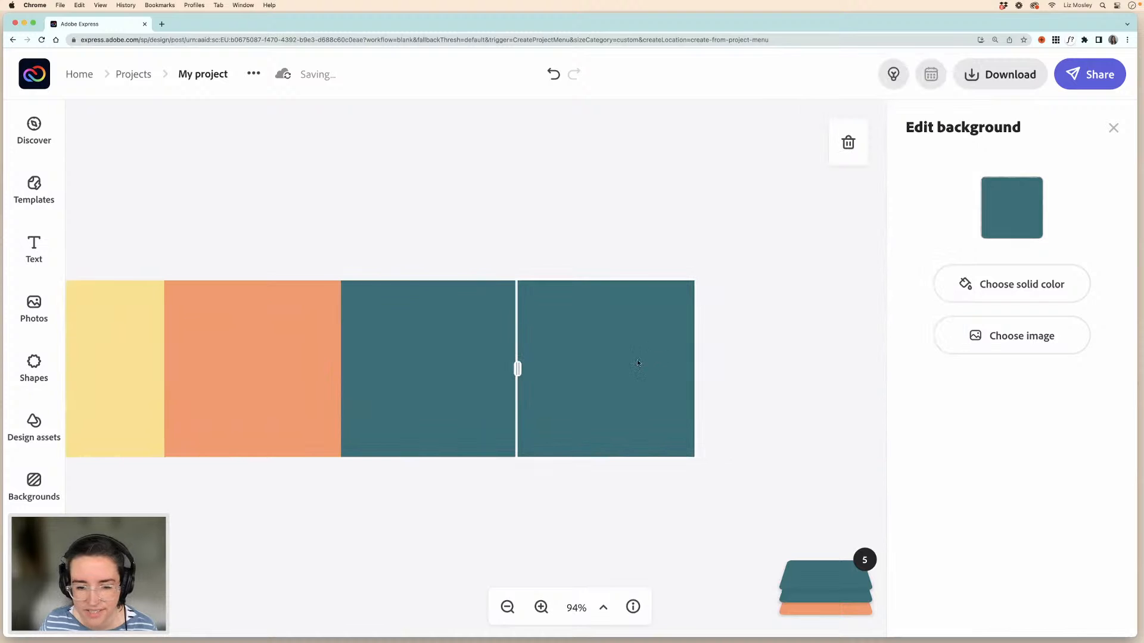
- Fill the fifth cell with the darkest teal of the current palette and deselect it
left_click(717, 345)
left_click(670, 348)
left_click(1028, 208)
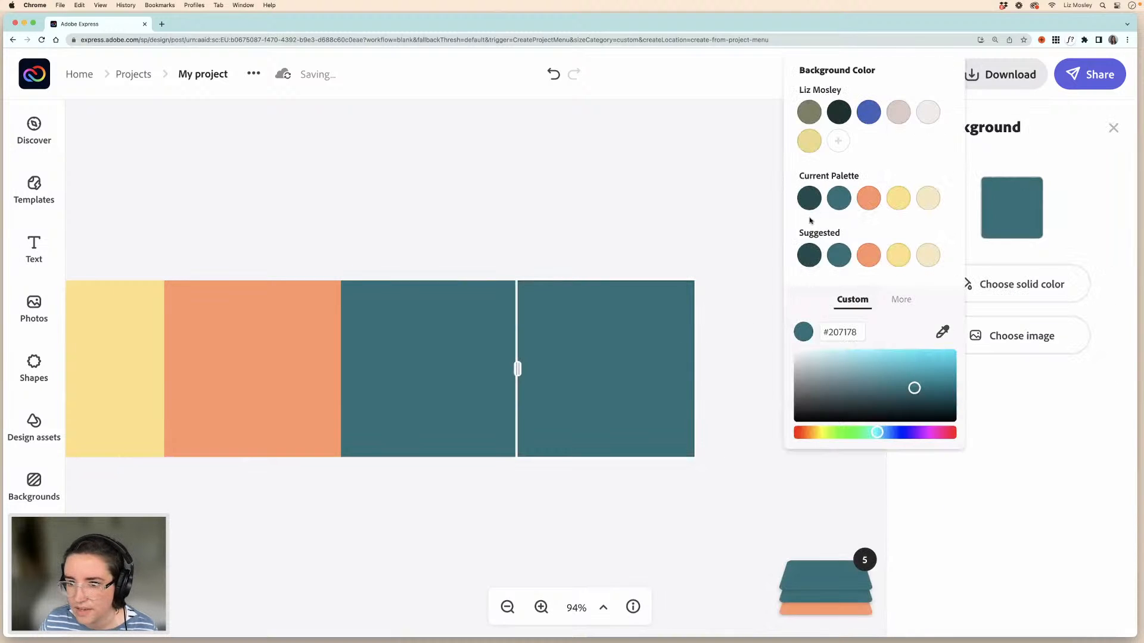
left_click(811, 199)
left_click(637, 222)
scroll(709, 221, "left", 5)
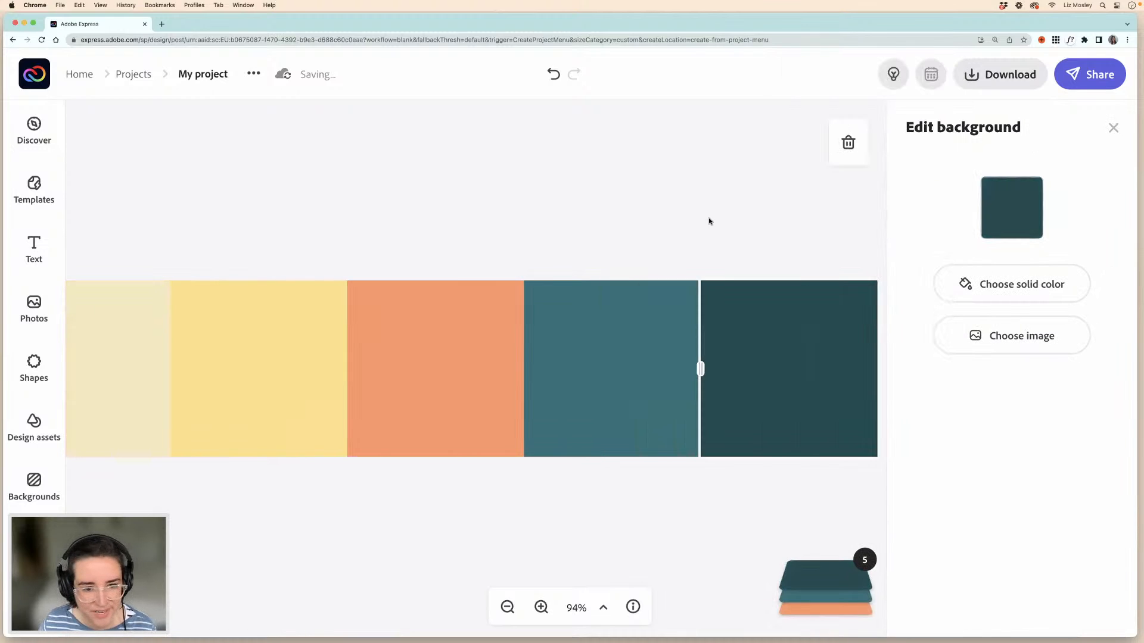
scroll(709, 221, "left", 2)
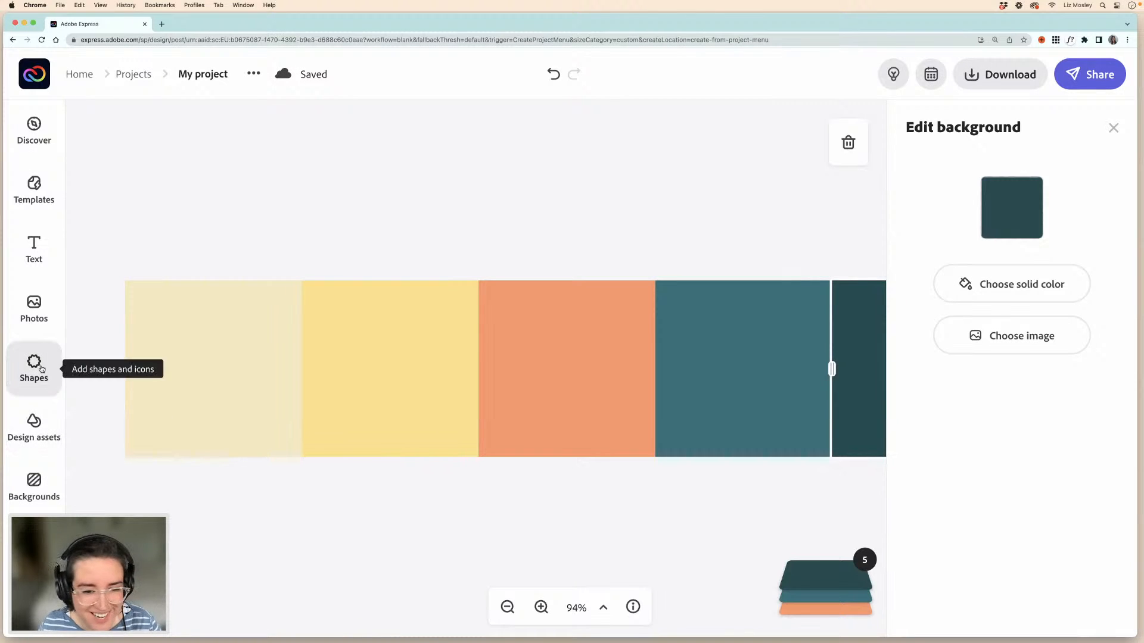
left_click(479, 260)
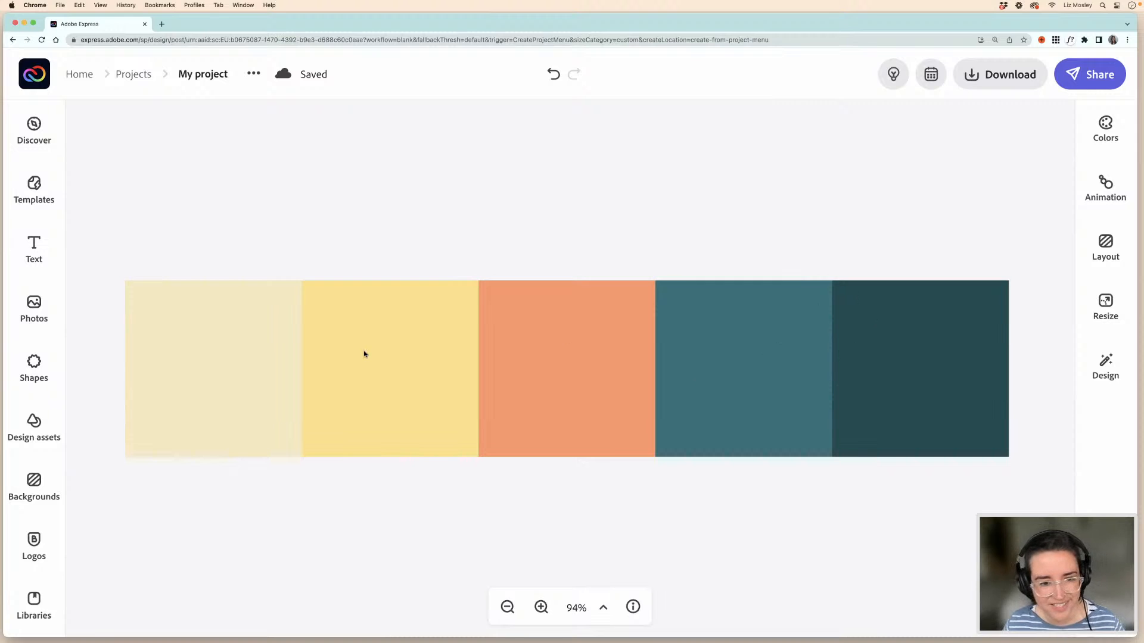
- Search the shapes library for "arrows" and add the thick curved arrow that arcs over to the right
left_click(34, 366)
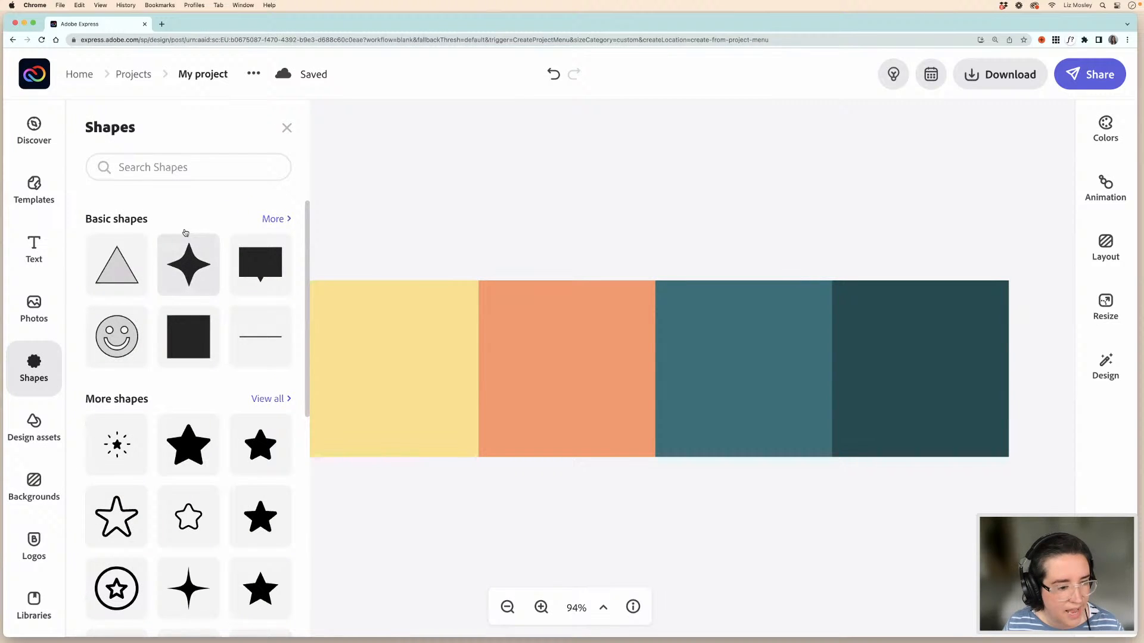
left_click(138, 170)
type("arrow")
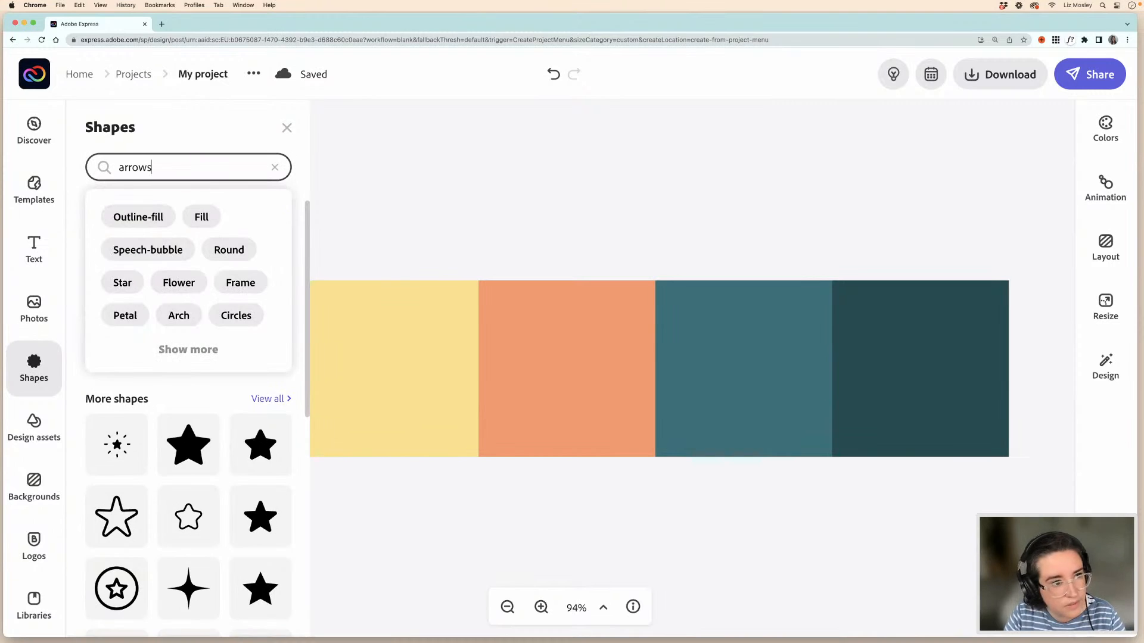
type("s")
key("Return")
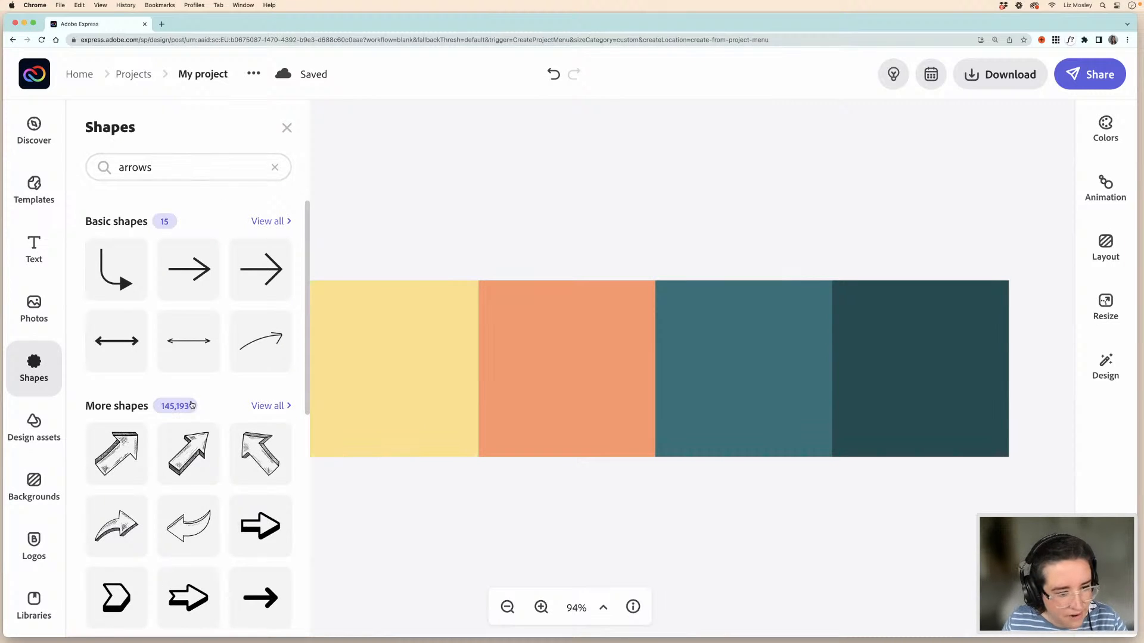
scroll(188, 405, "down", 5)
scroll(187, 404, "down", 5)
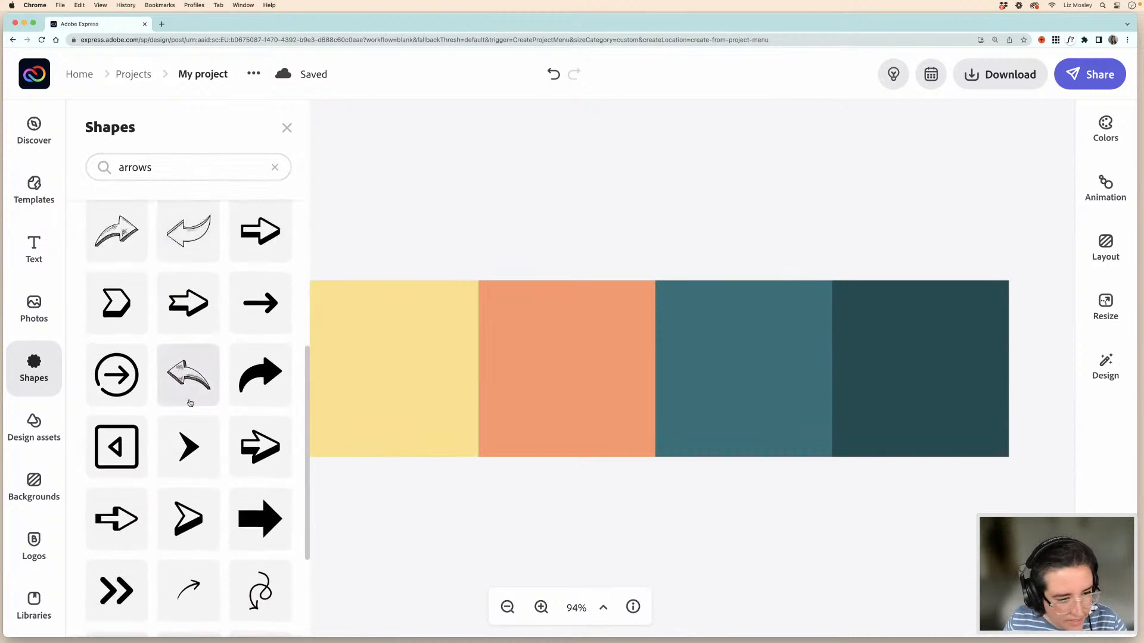
scroll(189, 402, "down", 4)
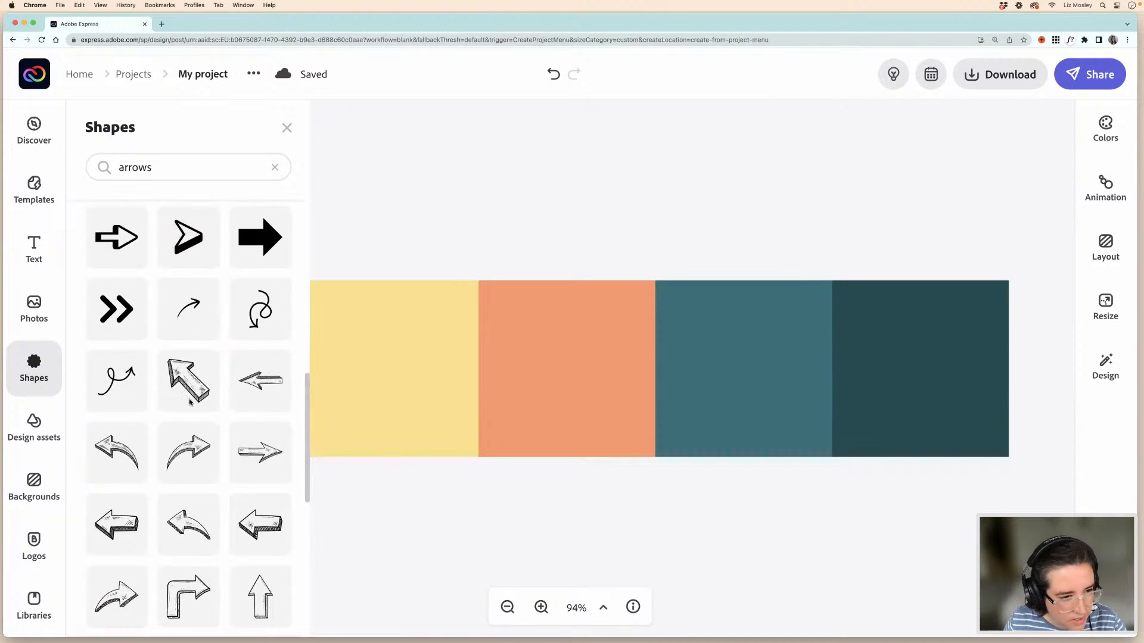
scroll(189, 402, "down", 8)
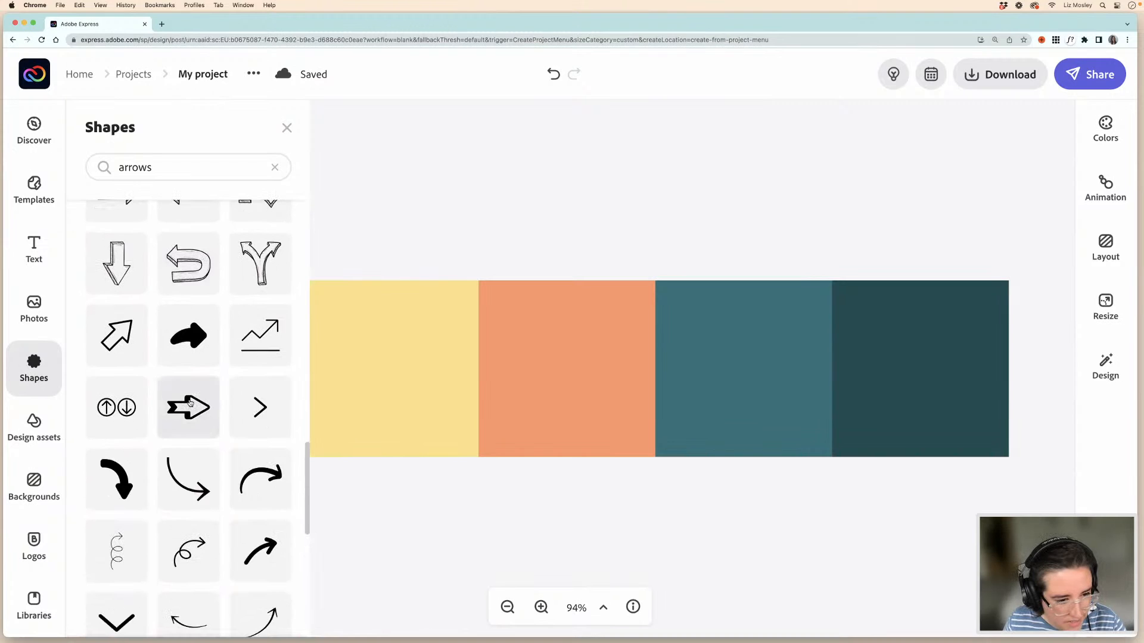
scroll(189, 403, "down", 3)
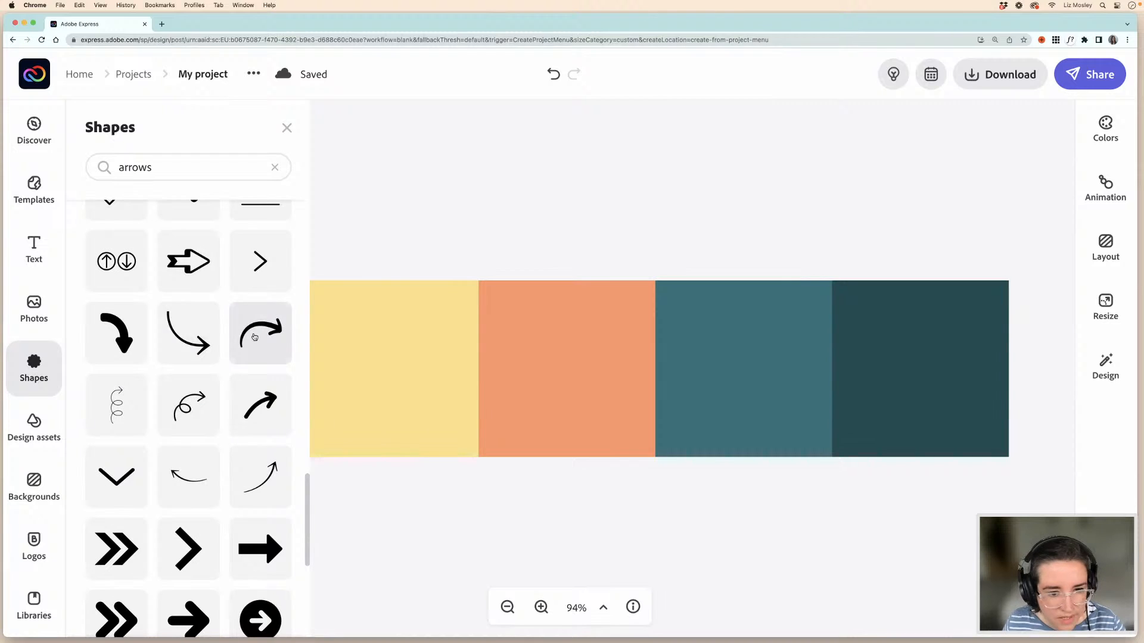
left_click(265, 340)
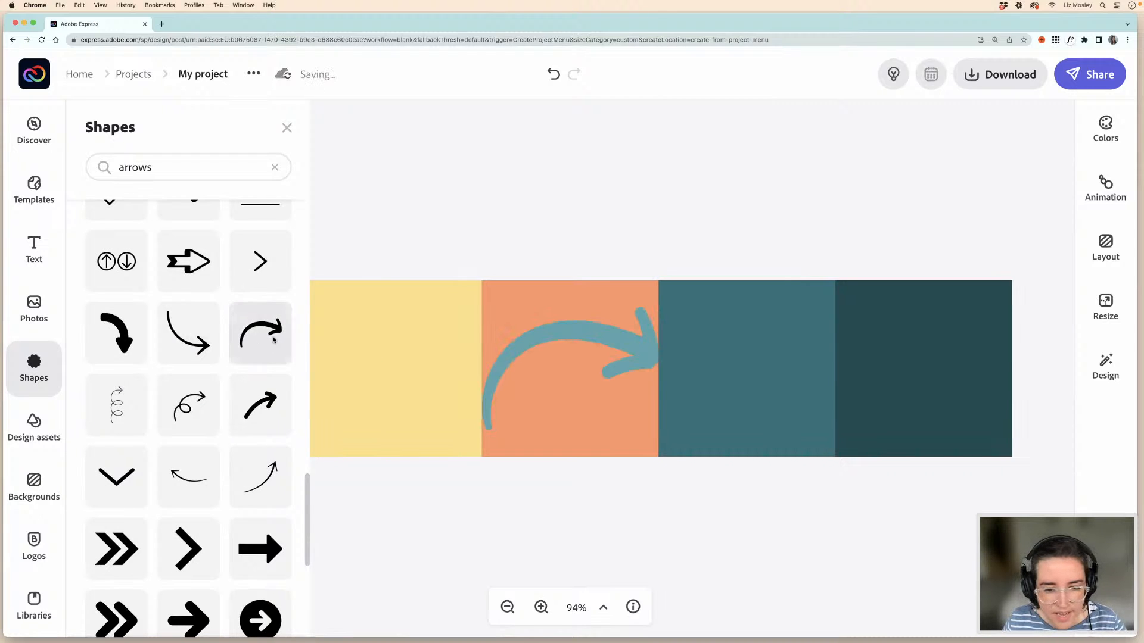
- Shrink the curved arrow and place it across the upper part of the border between the yellow and orange cells
left_click(530, 345)
left_click_drag(659, 429, 560, 368)
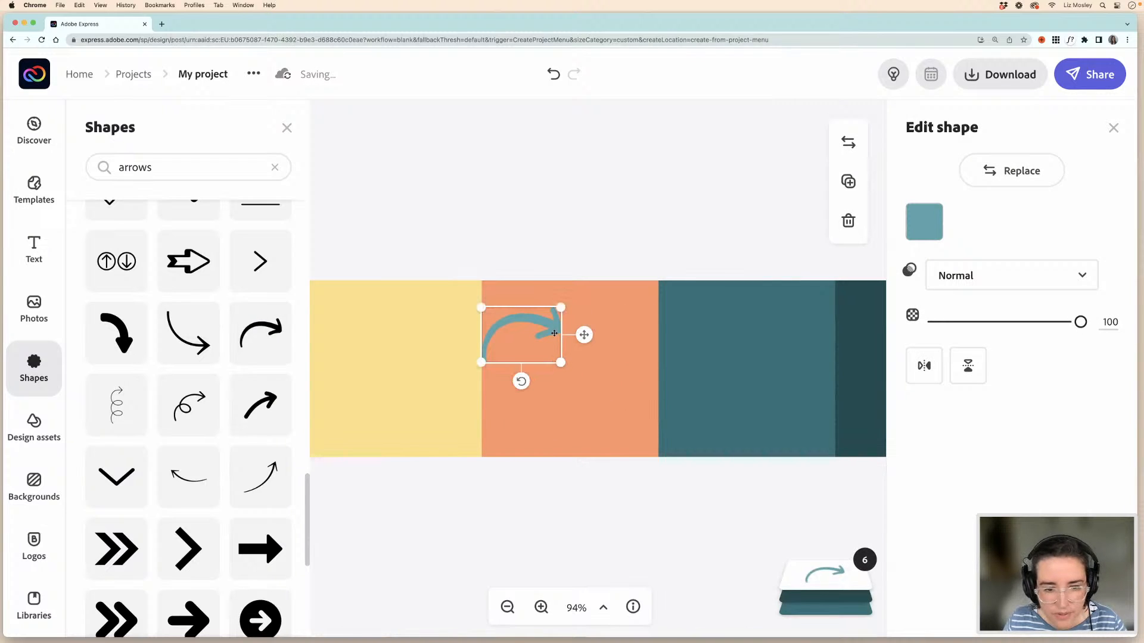
left_click_drag(505, 317, 458, 304)
left_click_drag(513, 349, 496, 304)
- Browse the remaining arrow shapes for another style that suits the graphic
scroll(219, 407, "down", 5)
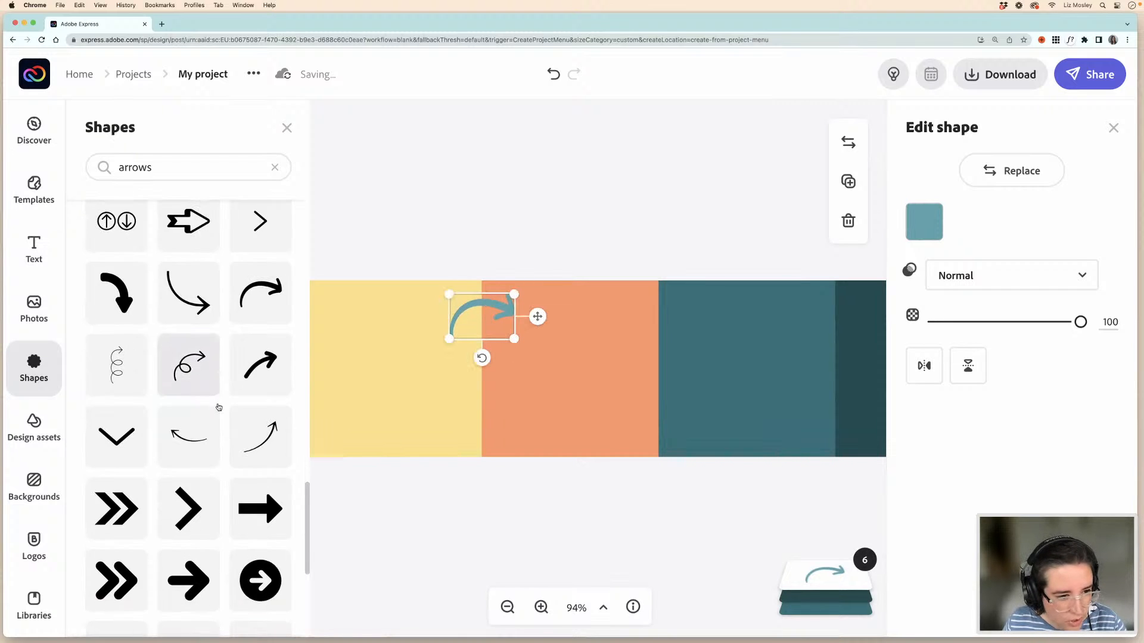
scroll(218, 407, "down", 4)
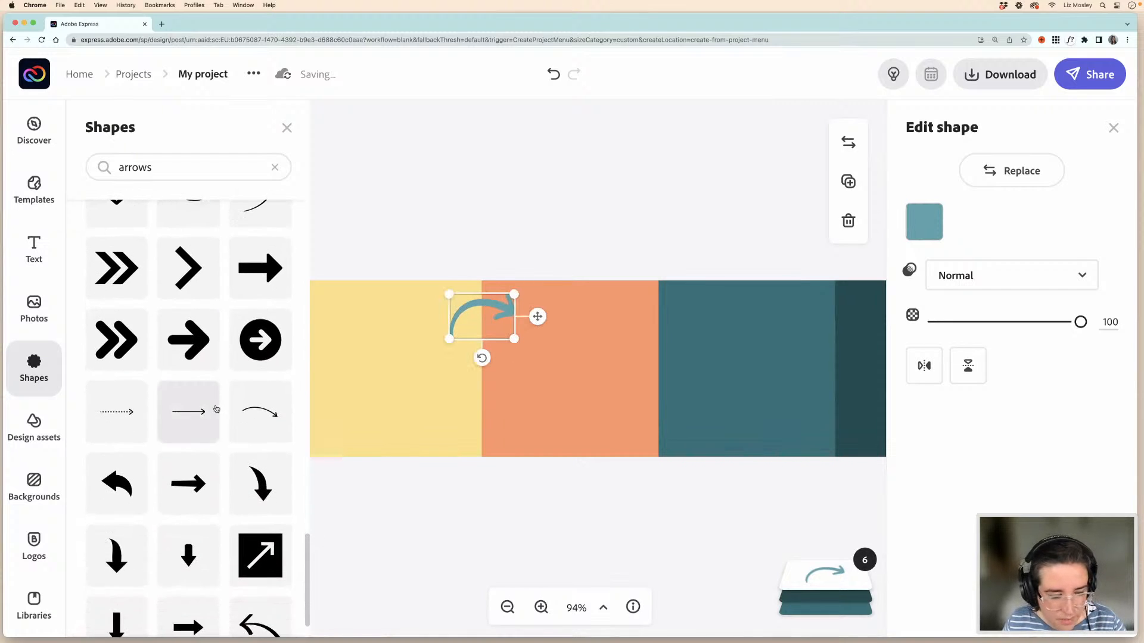
scroll(215, 409, "down", 6)
scroll(216, 409, "down", 4)
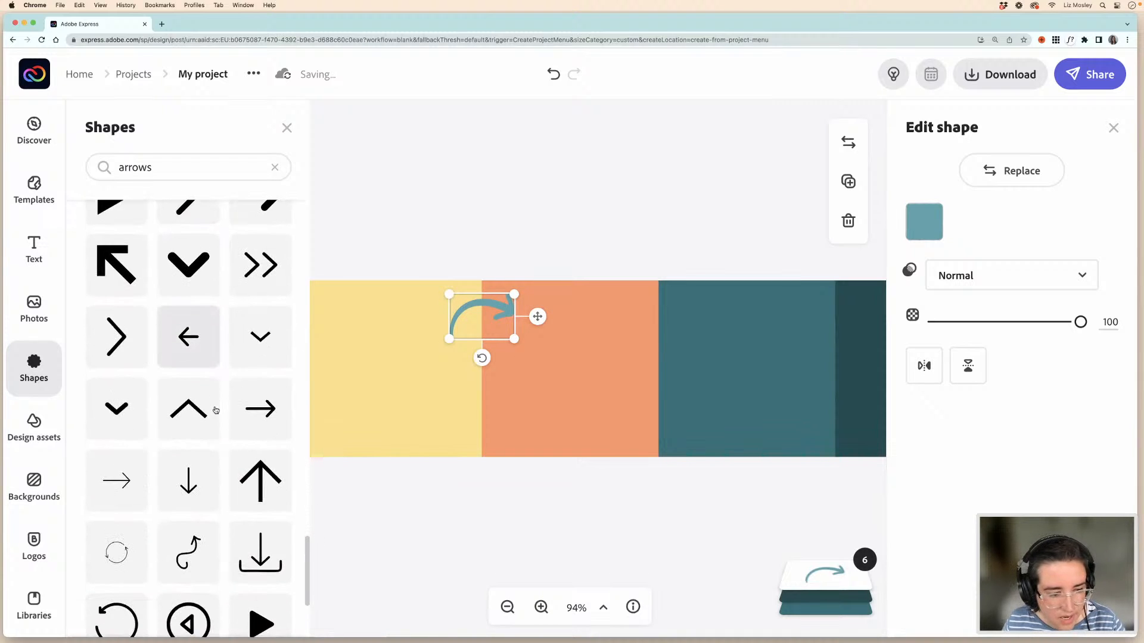
scroll(216, 409, "down", 4)
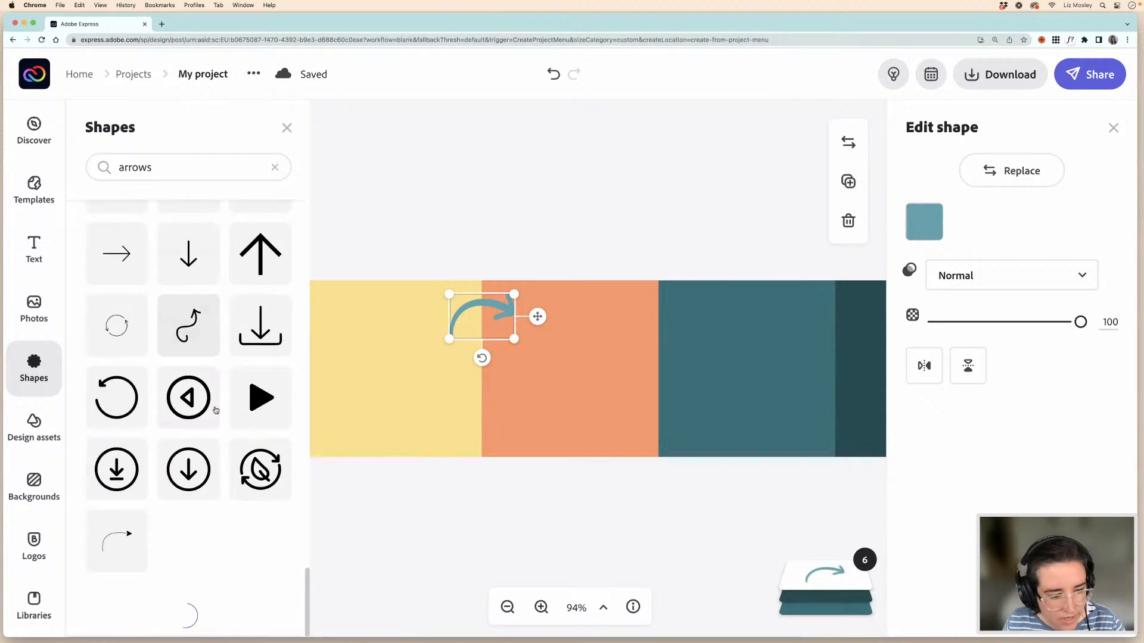
scroll(216, 410, "down", 8)
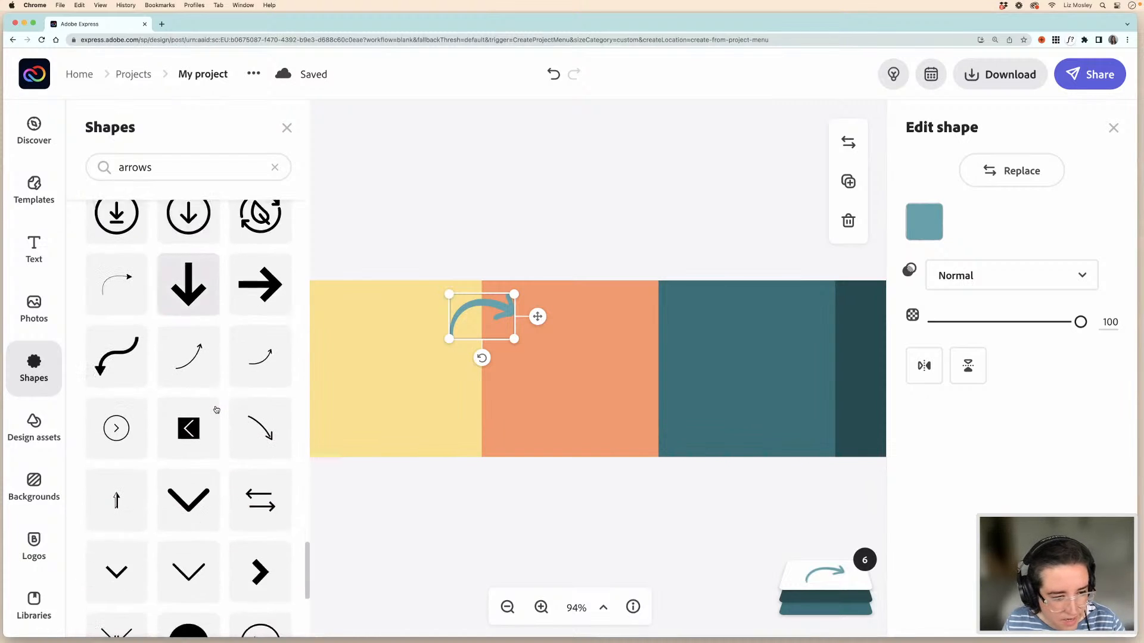
scroll(215, 410, "down", 8)
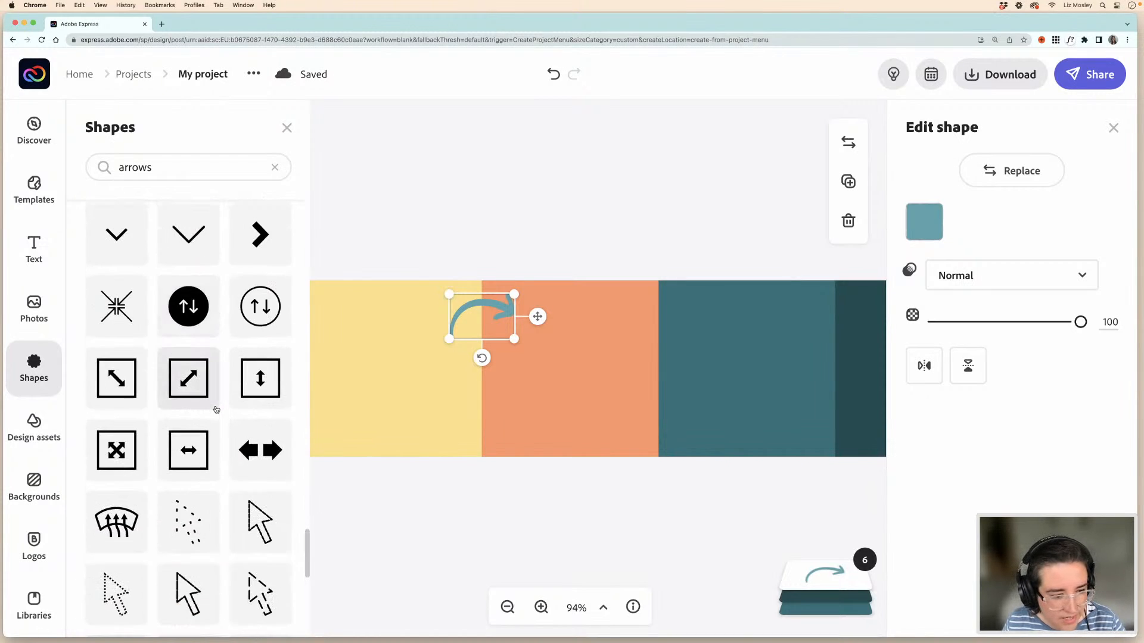
scroll(216, 410, "down", 5)
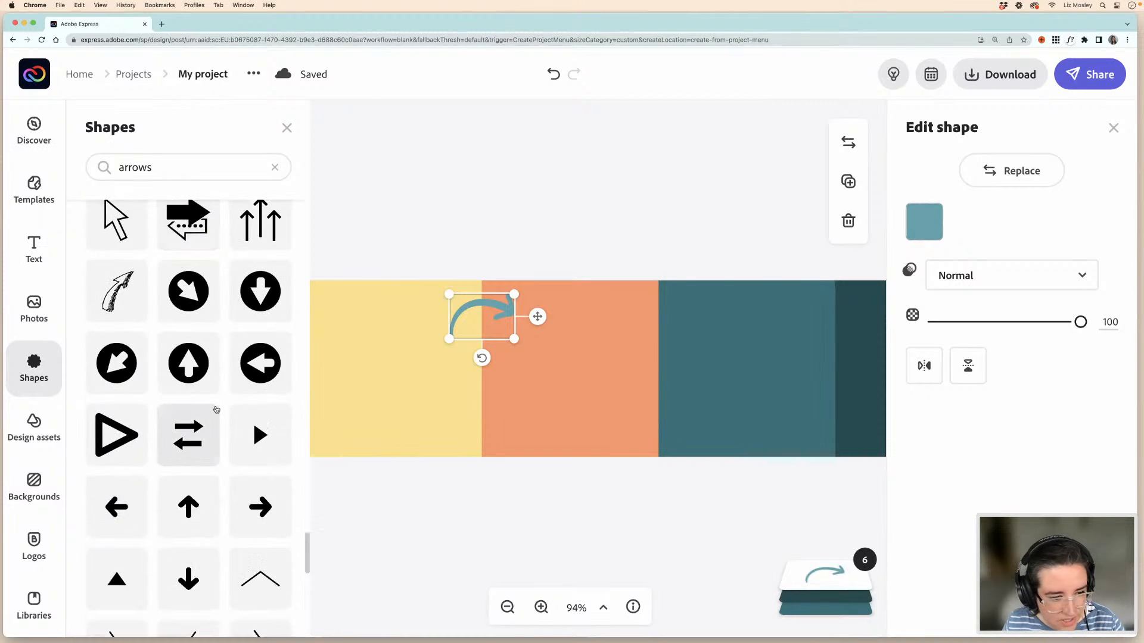
scroll(216, 410, "up", 10)
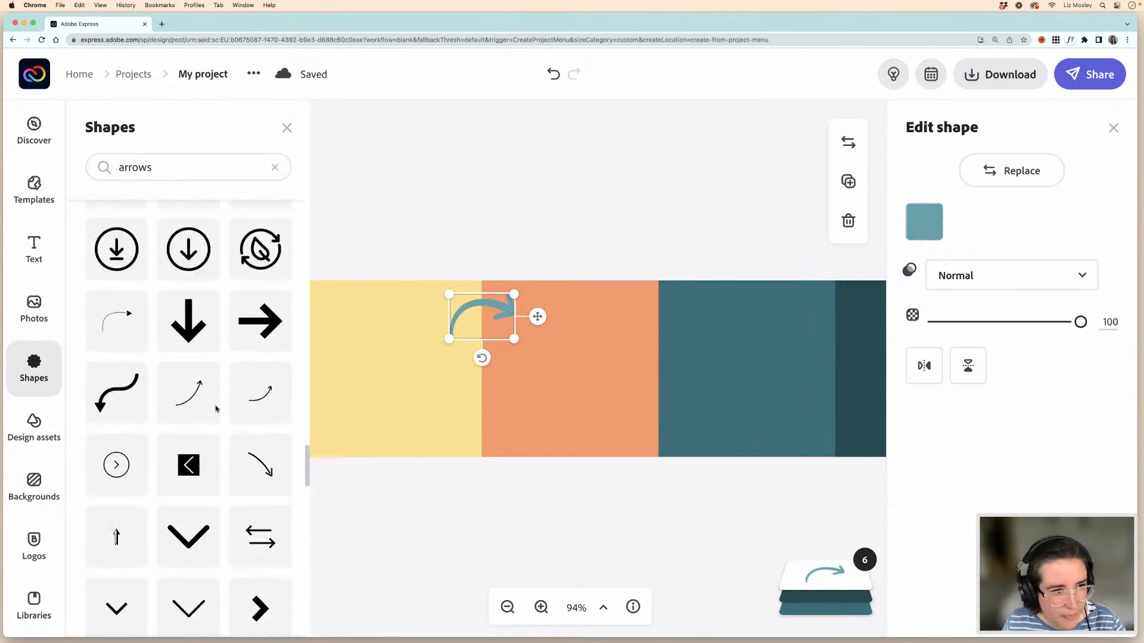
- Search the shapes for "handdrawn arrows" and add the downward arrow with a small loop to the design
left_click(121, 169)
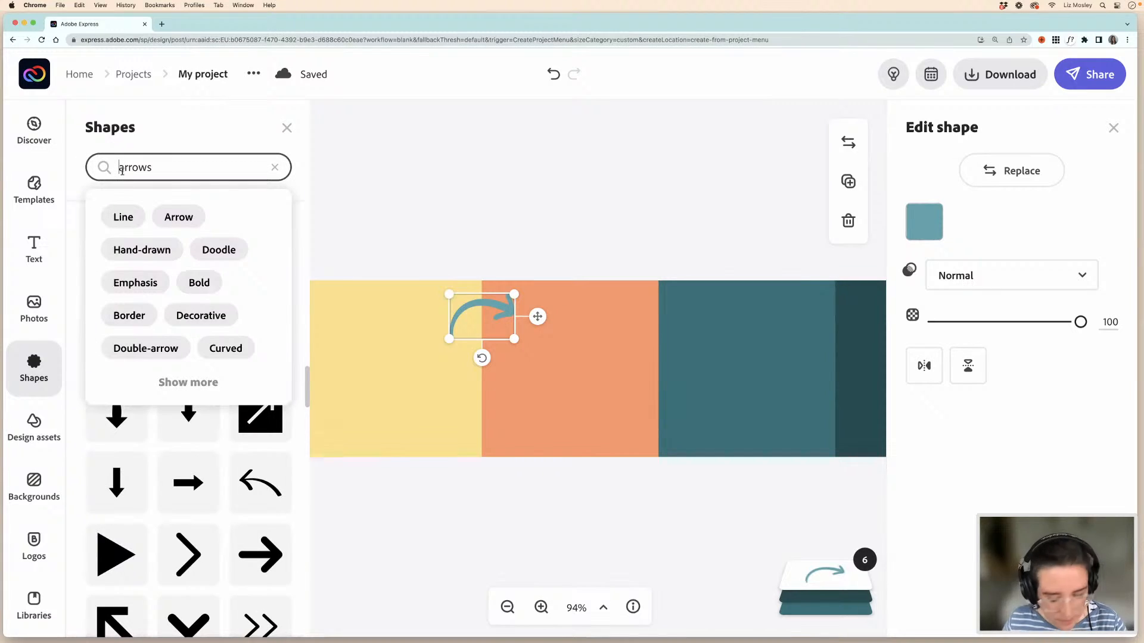
type("handdrawn")
key("BackSpace")
type("n")
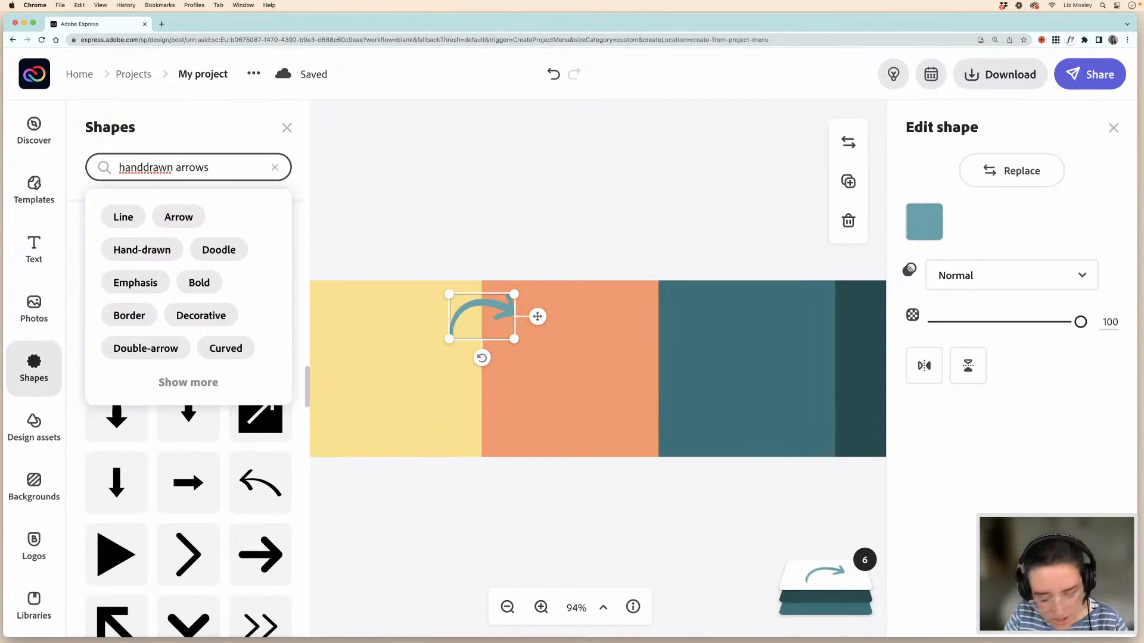
key("Return")
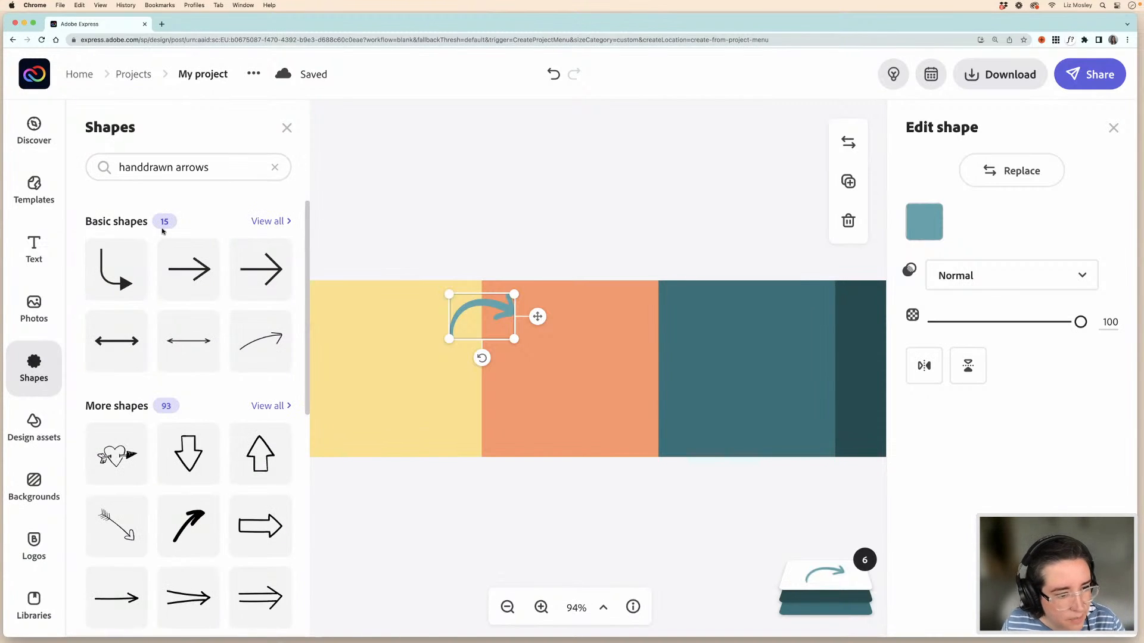
scroll(221, 385, "down", 4)
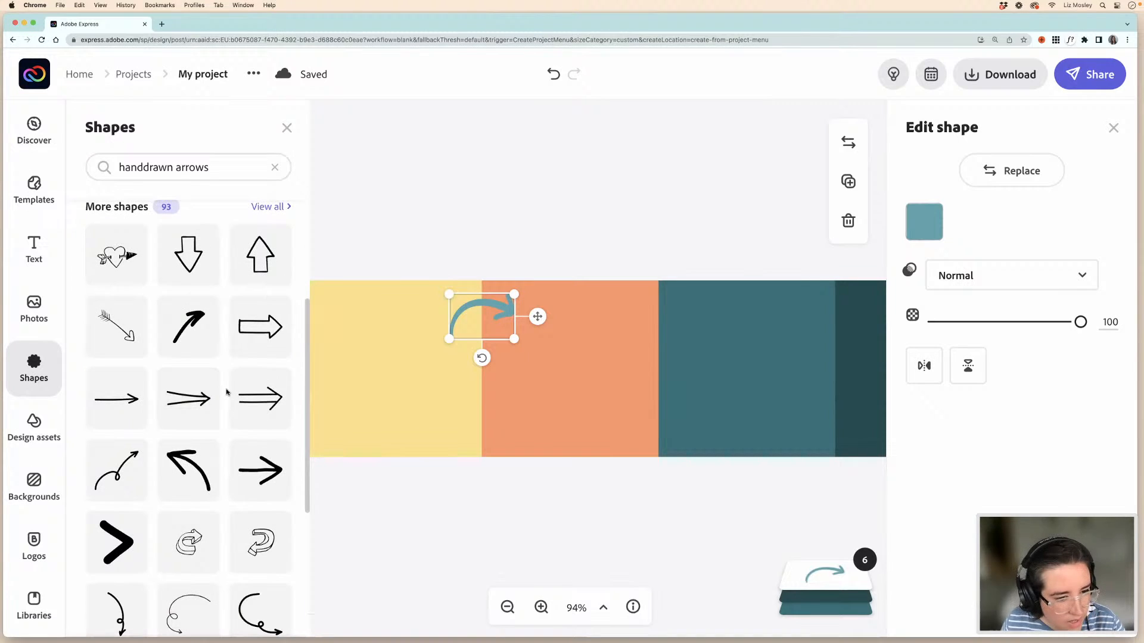
scroll(227, 392, "down", 1)
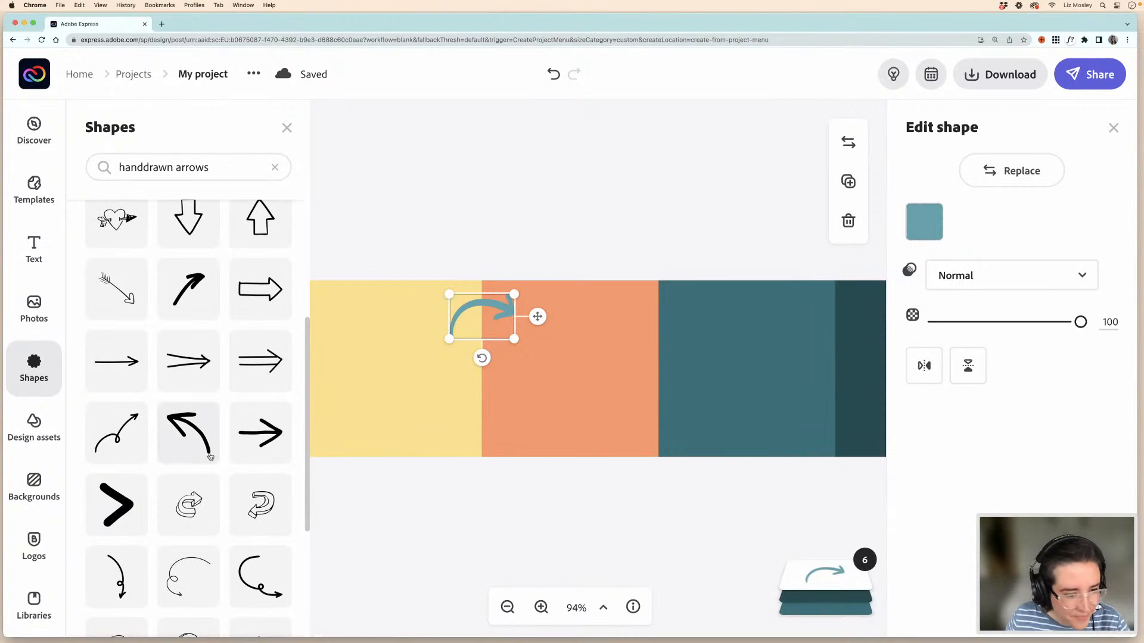
scroll(190, 364, "down", 2)
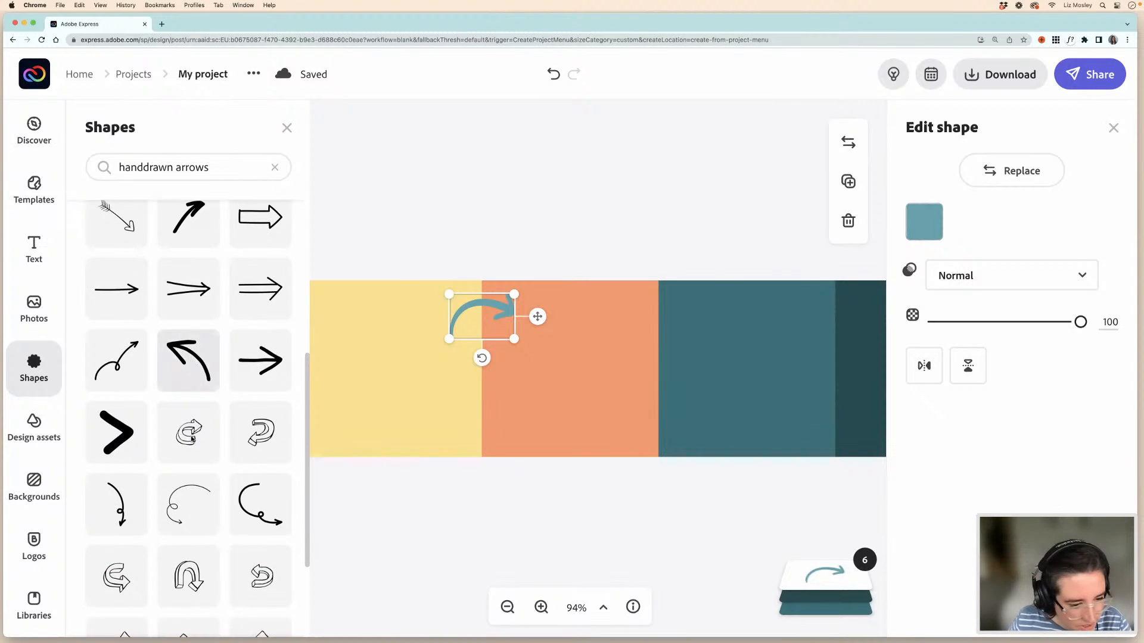
scroll(200, 465, "down", 5)
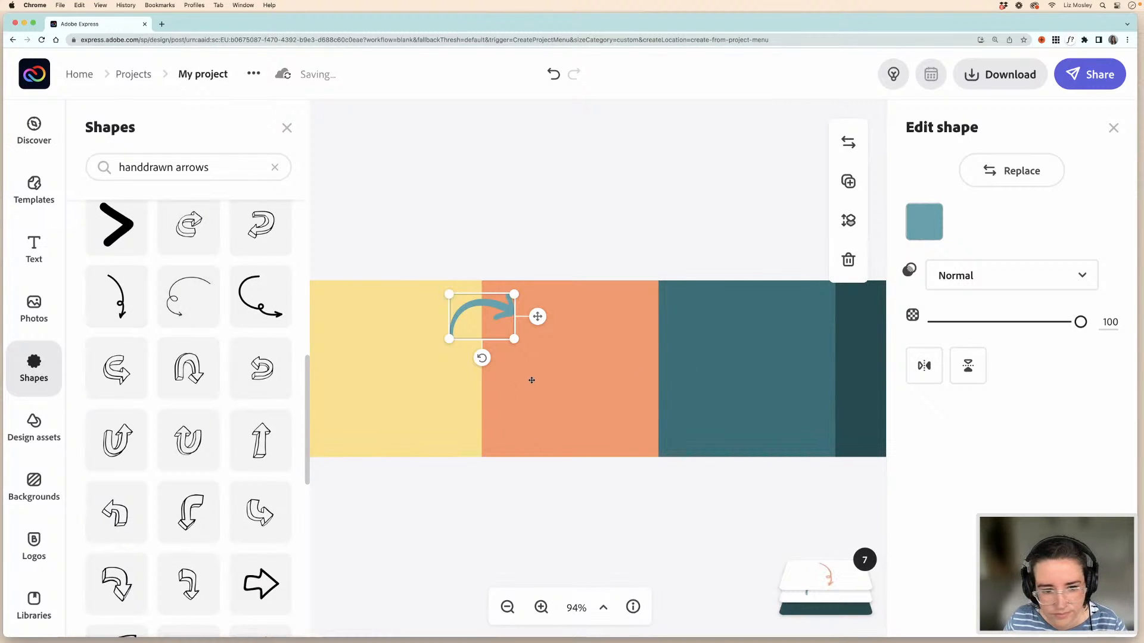
left_click(430, 249)
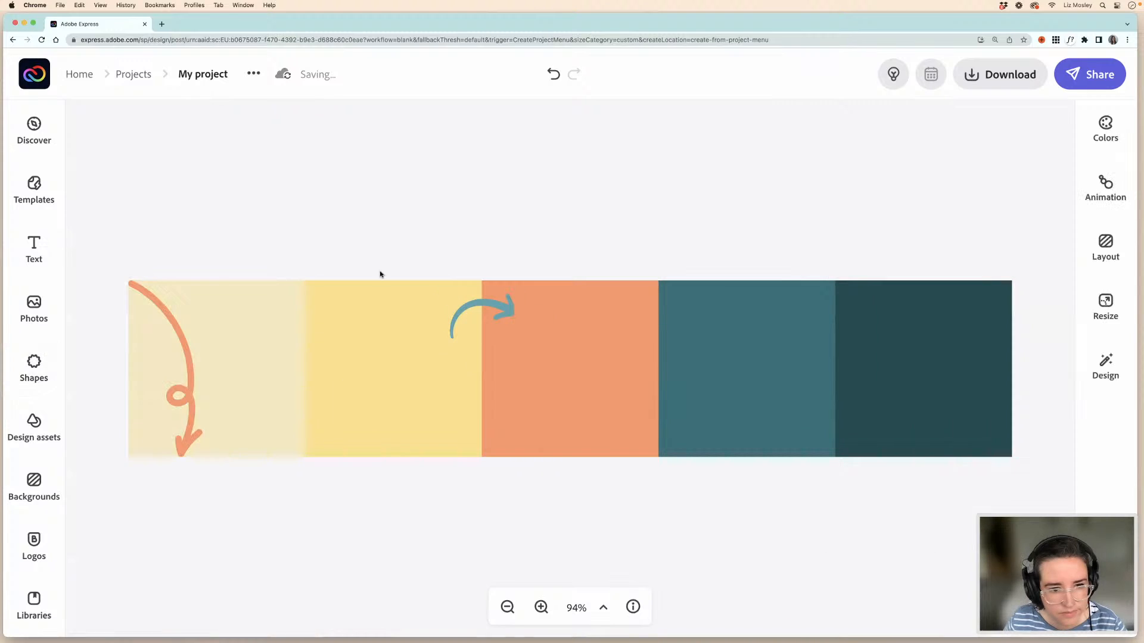
- Turn a copy of the looped arrow to point right and shrink it across the lower part of the cream and yellow border
left_click(185, 350)
left_click_drag(184, 350, 345, 360)
left_click_drag(306, 477, 317, 417)
left_click_drag(355, 449, 323, 427)
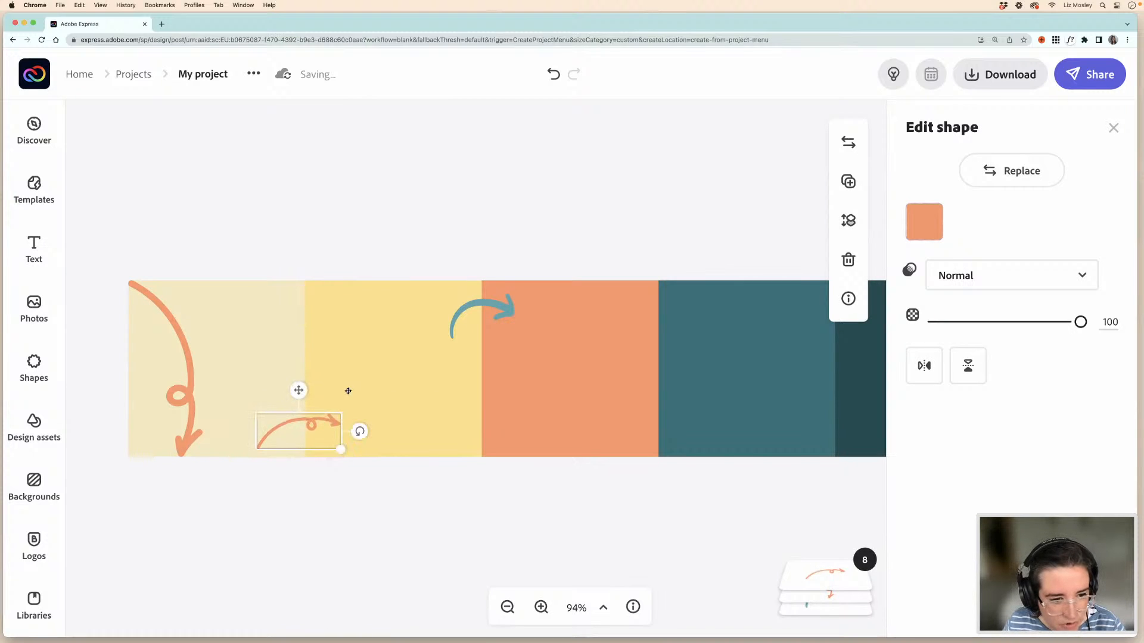
- Delete the large looped arrow in the cream cell and nudge the small looped arrow slightly up and left
left_click(185, 394)
key("Delete")
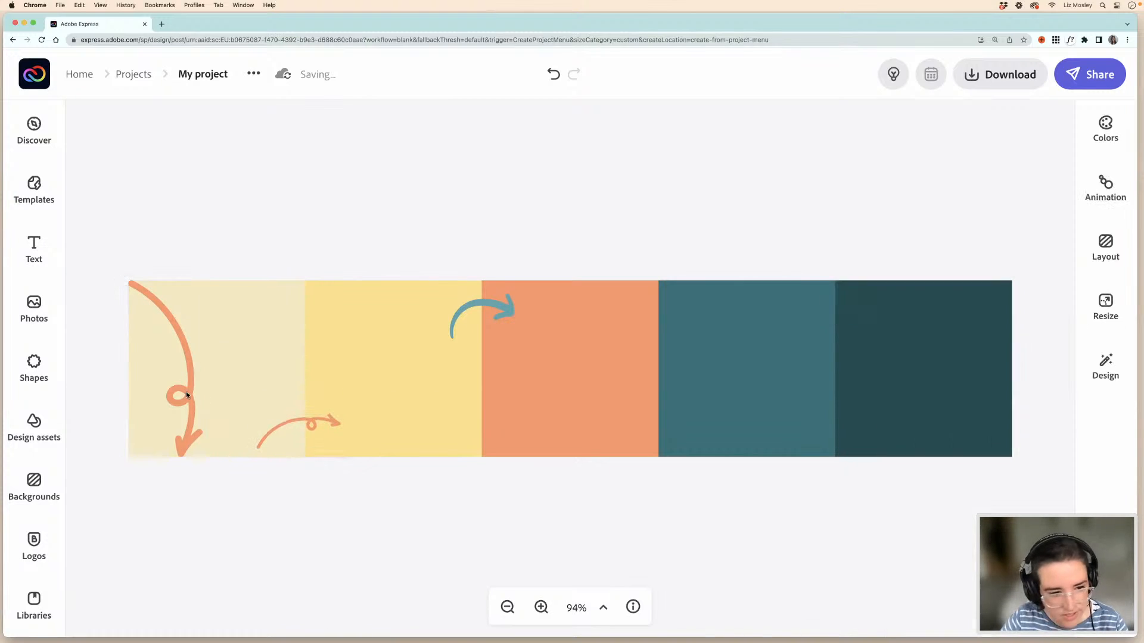
left_click(325, 420)
left_click_drag(325, 420, 319, 415)
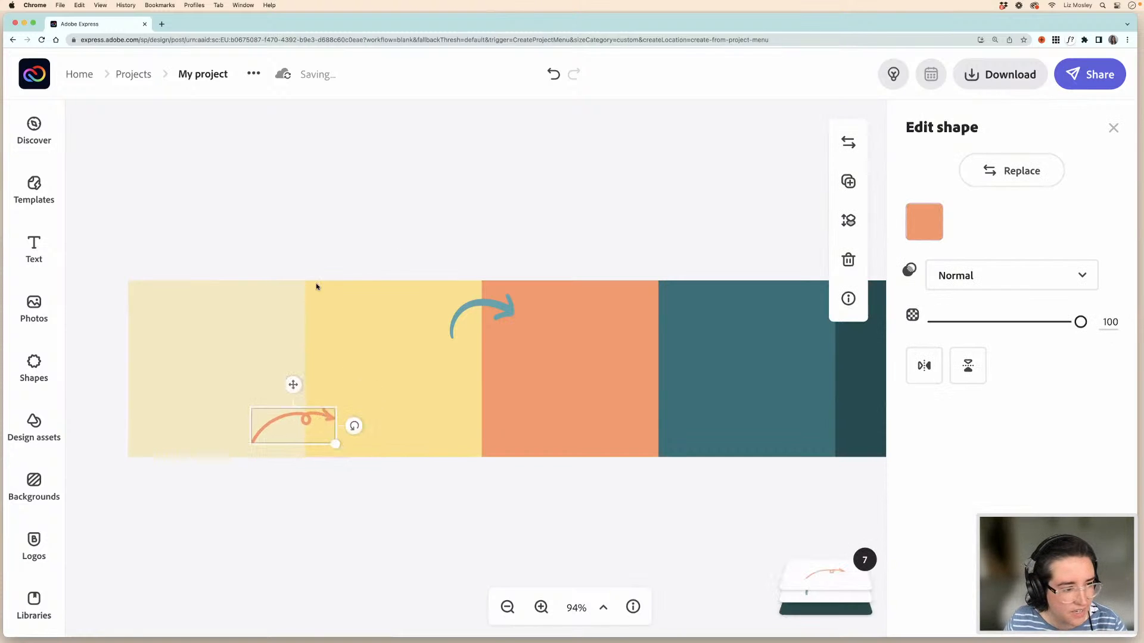
- Add the outlined hand-drawn block arrow pointing right and shrink it, centred over the border between the orange and teal cells
left_click(36, 366)
scroll(178, 339, "down", 1)
scroll(179, 339, "up", 10)
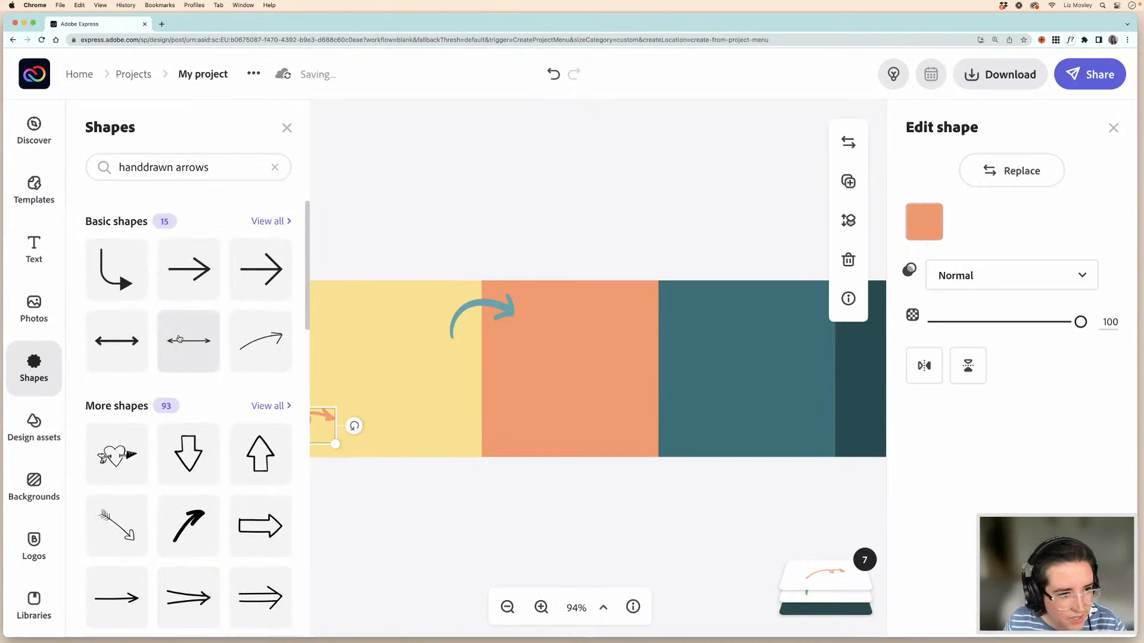
scroll(179, 339, "down", 3)
scroll(169, 349, "down", 1)
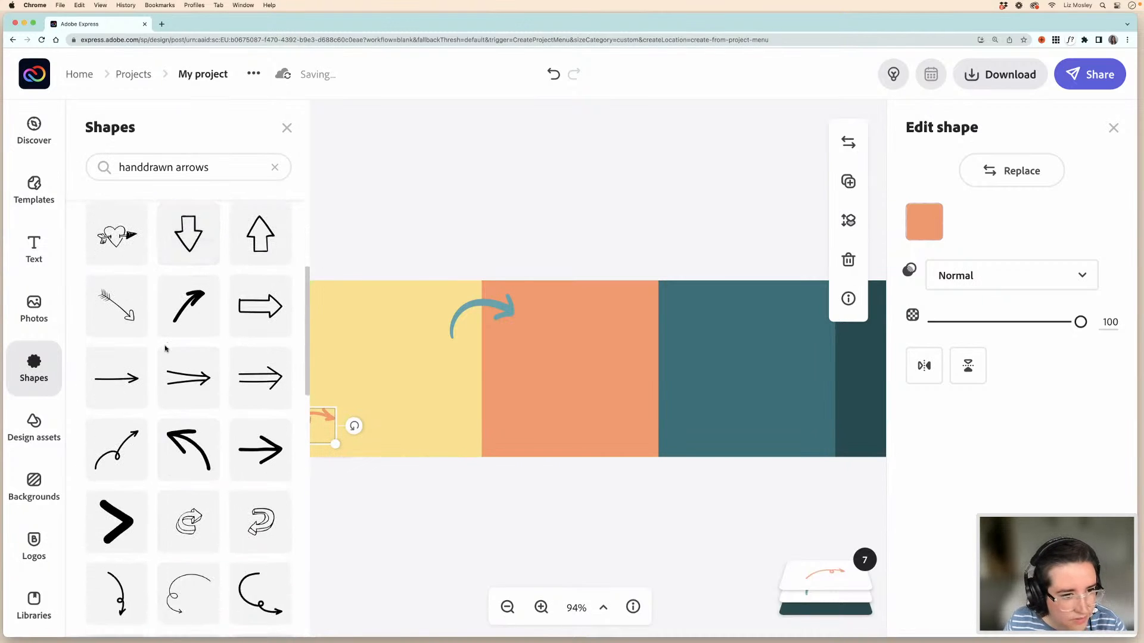
left_click(261, 316)
left_click(493, 404)
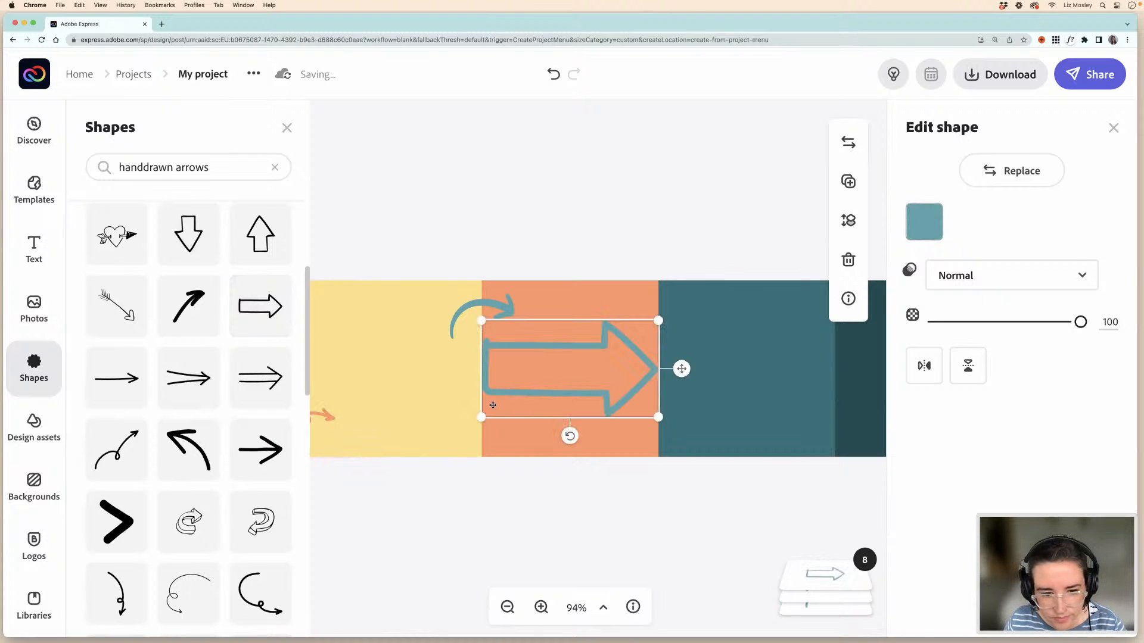
left_click_drag(480, 416, 671, 387)
- Recolour the outlined block arrow with the yellow from the current palette
left_click(924, 222)
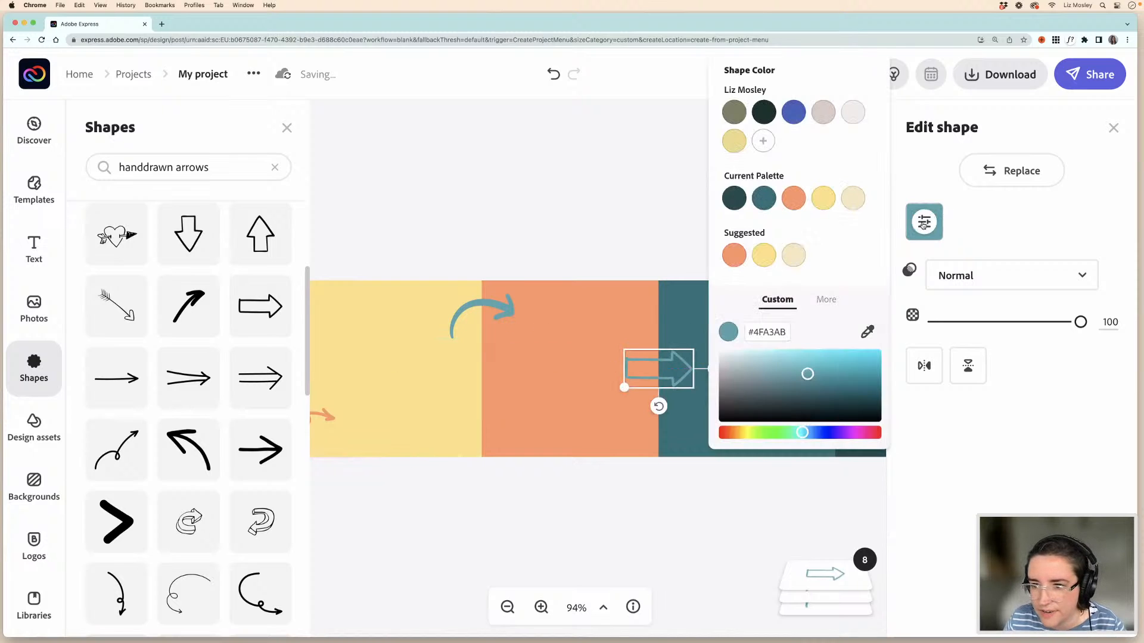
left_click(856, 204)
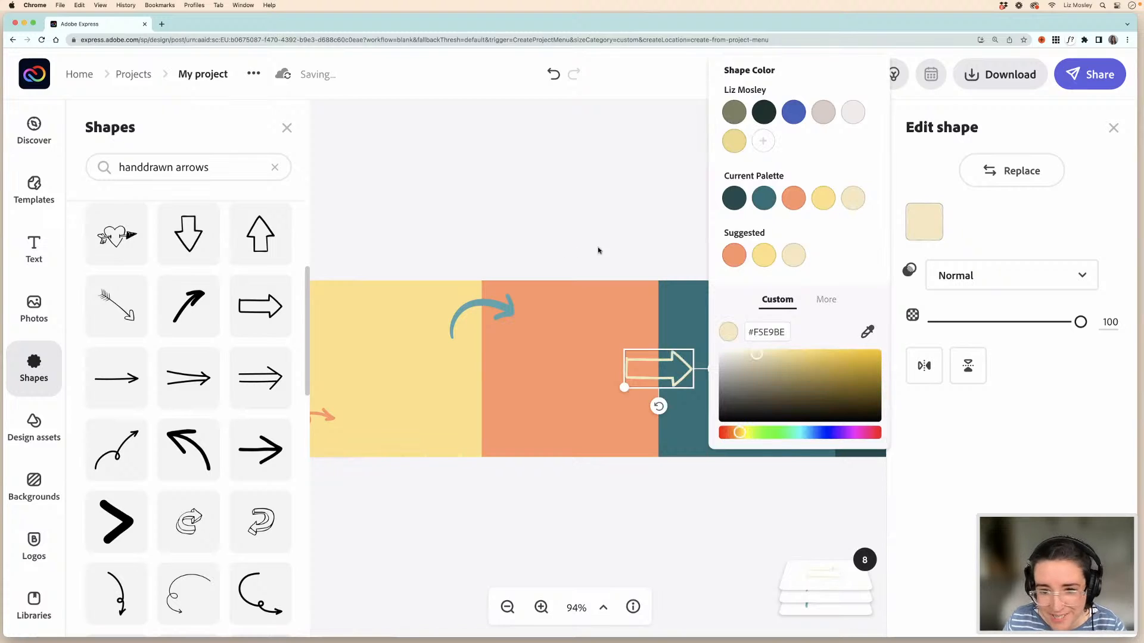
left_click(833, 202)
left_click(604, 230)
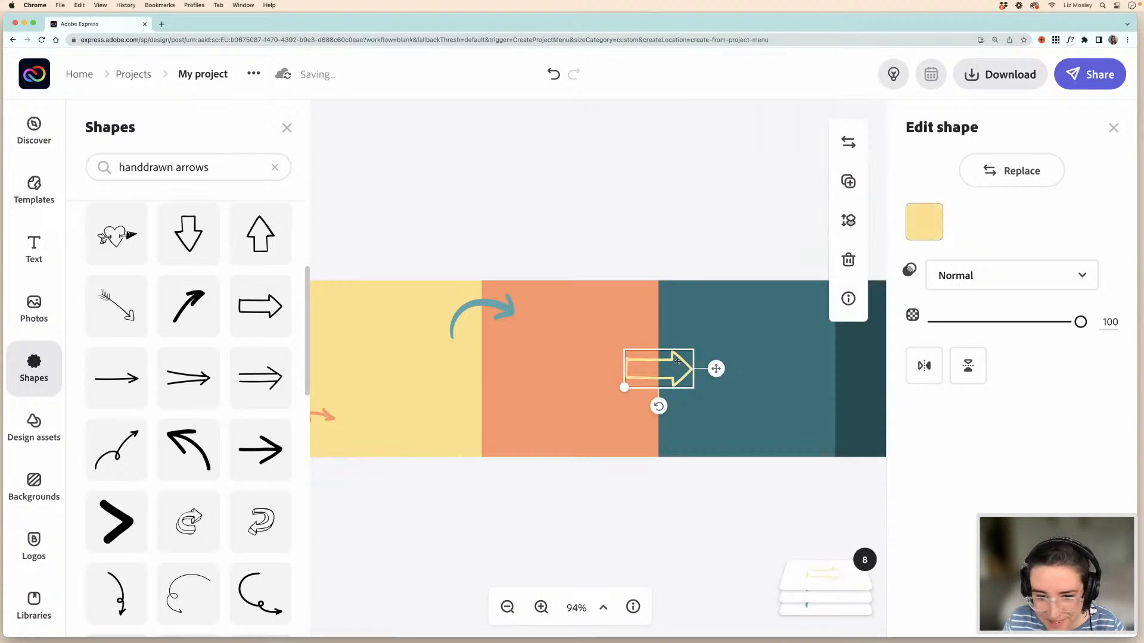
- Make the outlined yellow arrow slightly smaller, keeping it centred on the orange and teal border, and deselect it
scroll(678, 362, "right", 3)
left_click_drag(574, 387, 635, 372)
left_click(549, 256)
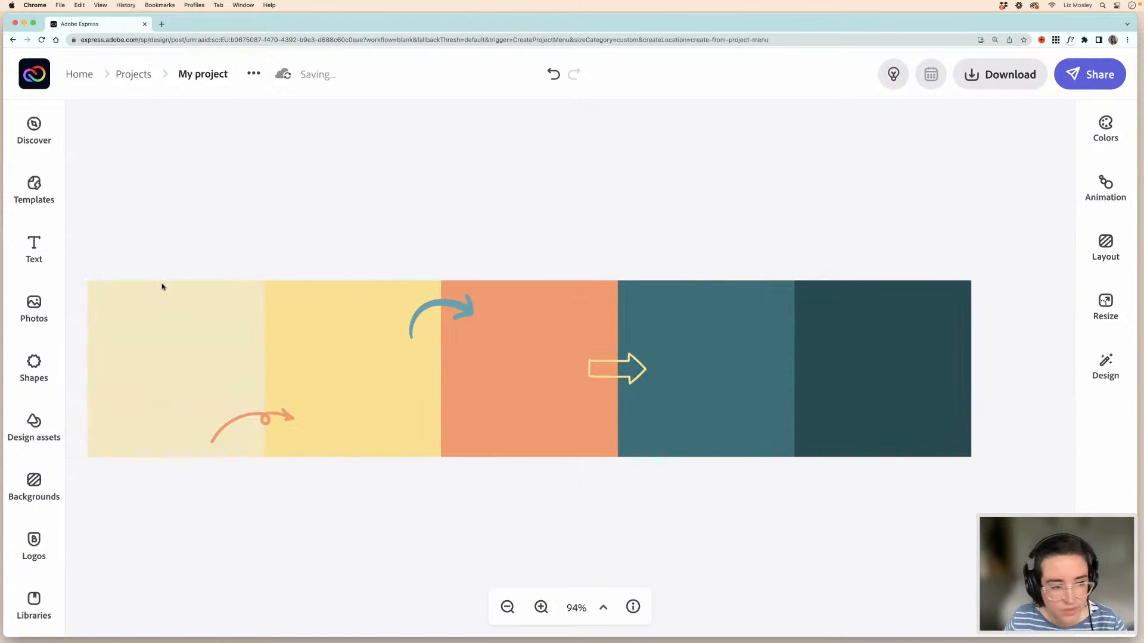
- Add the hand-drawn C-shaped arrow with a small loop from the hand-drawn arrows and shrink it in the teal cell's lower right
left_click(33, 368)
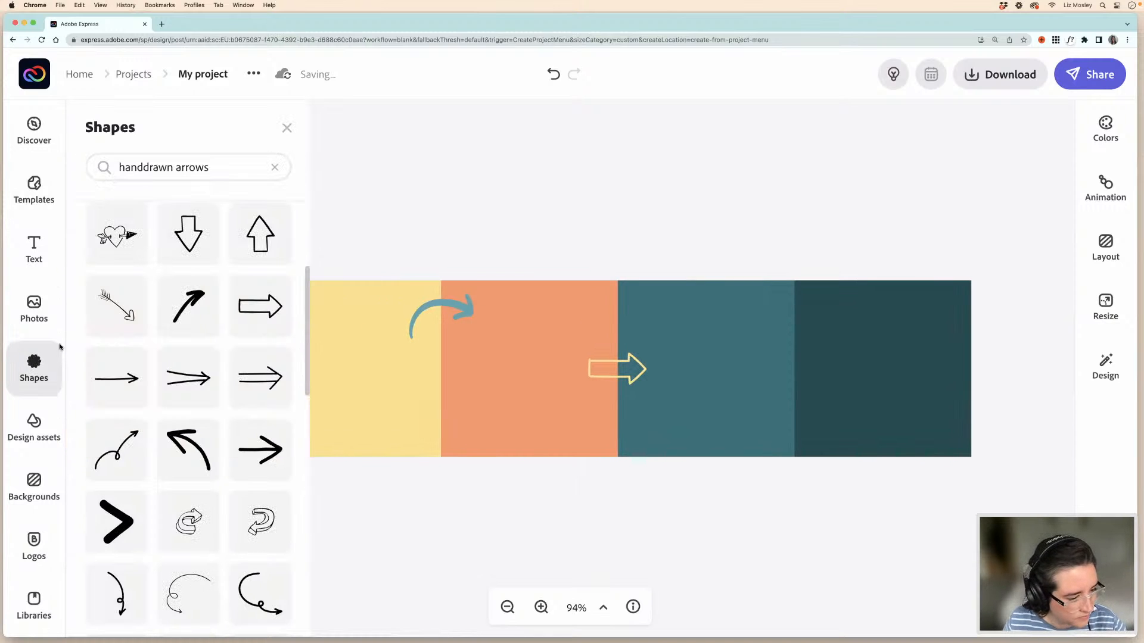
scroll(167, 380, "down", 1)
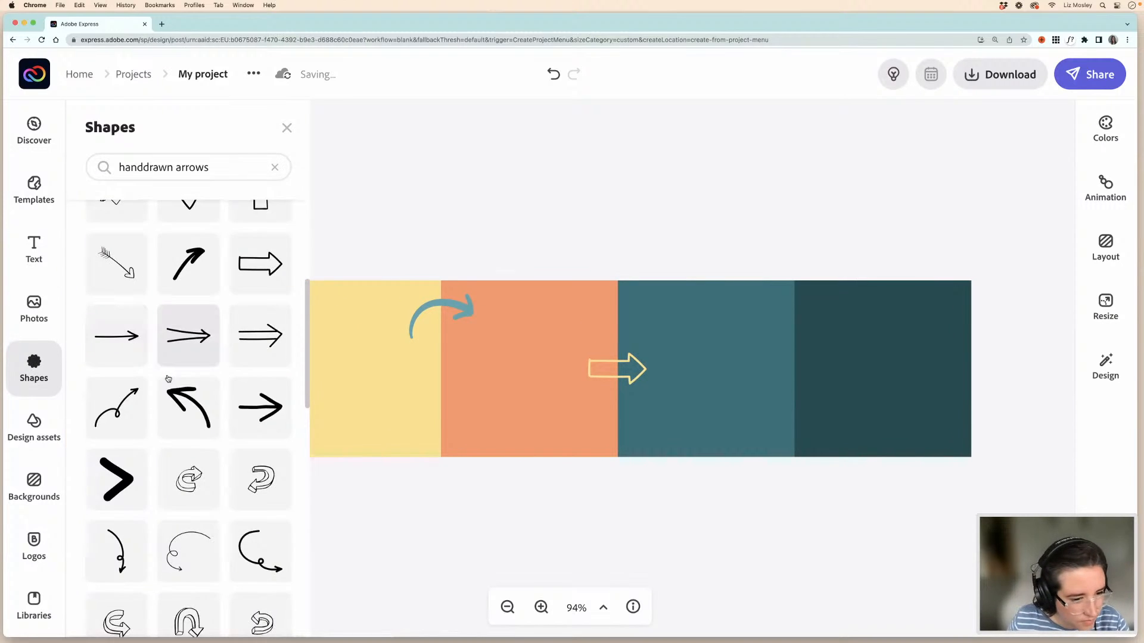
scroll(158, 380, "down", 4)
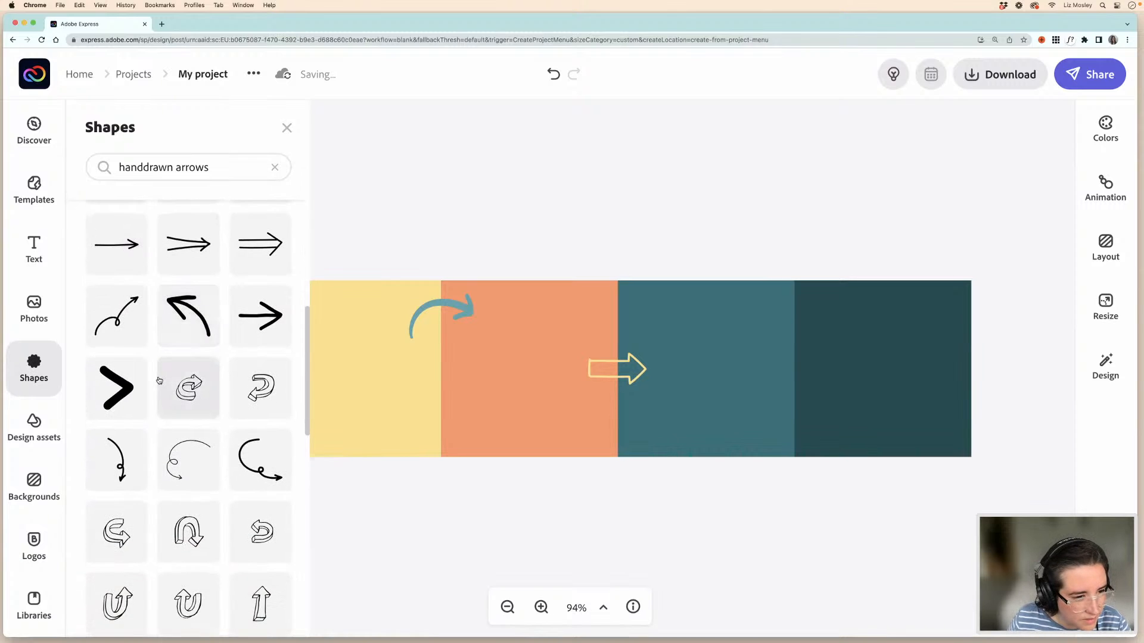
scroll(159, 380, "down", 7)
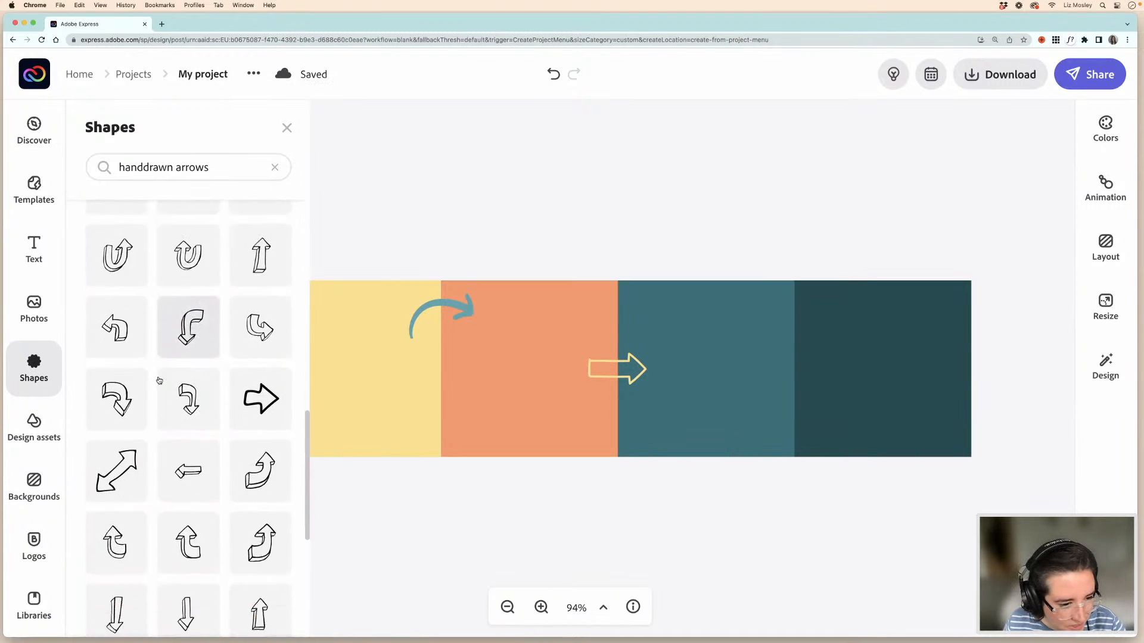
scroll(159, 380, "down", 5)
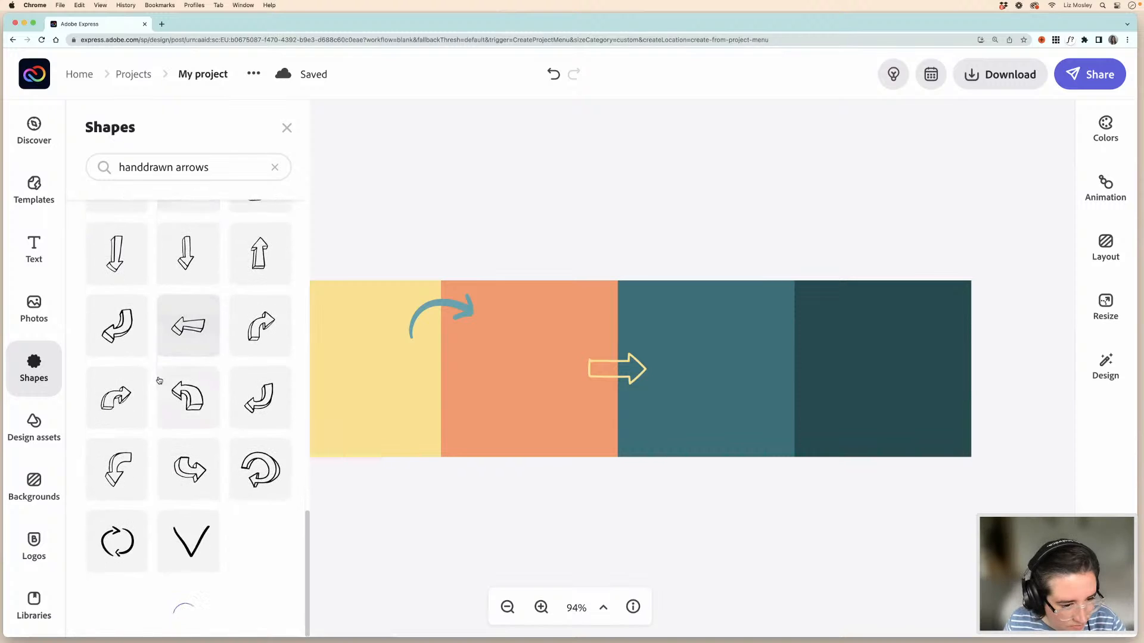
scroll(160, 380, "down", 10)
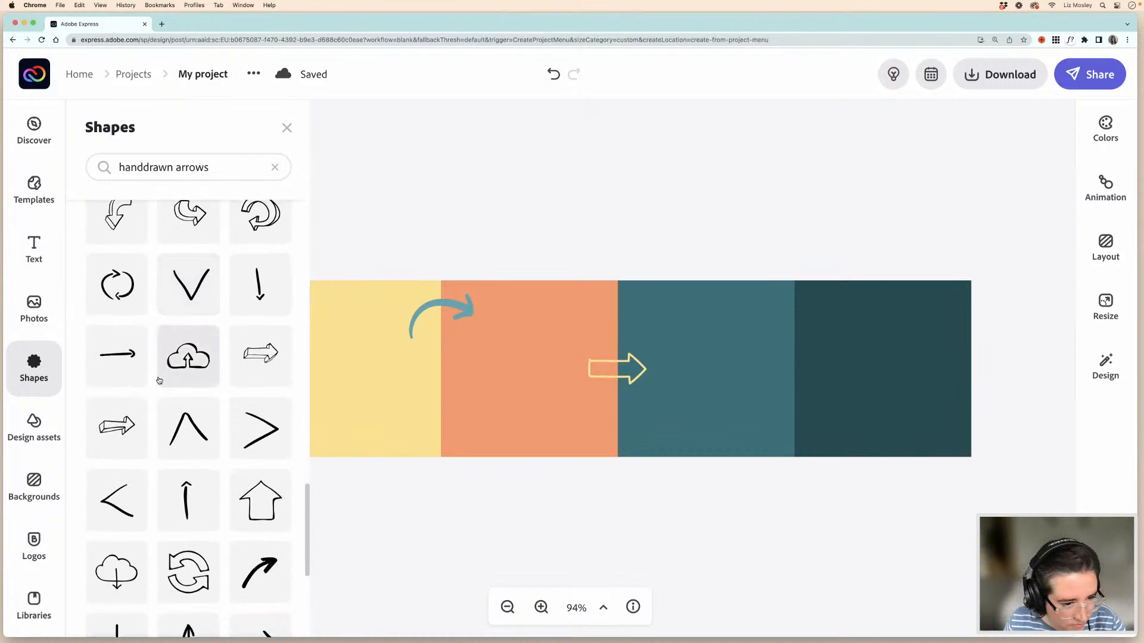
scroll(159, 380, "down", 2)
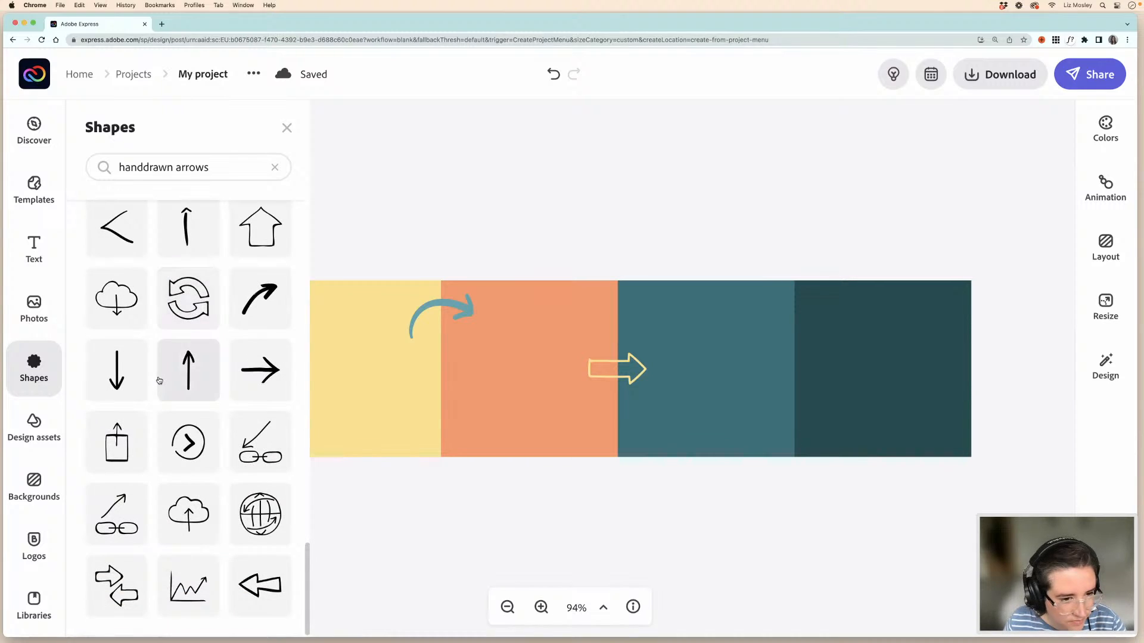
scroll(230, 391, "up", 10)
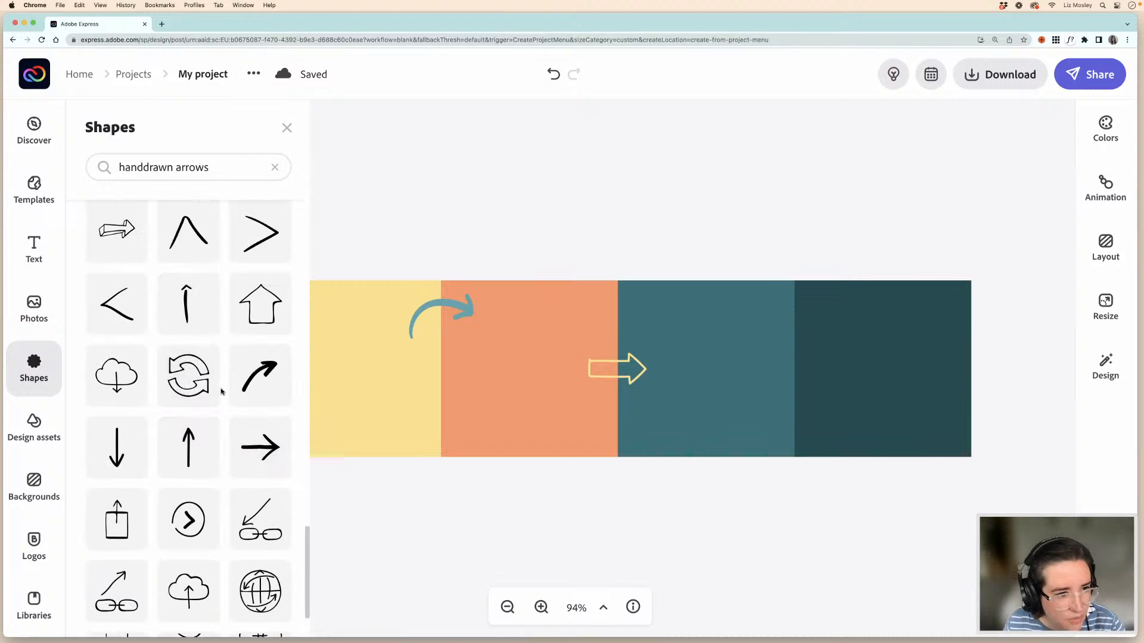
scroll(221, 391, "up", 5)
scroll(221, 391, "down", 10)
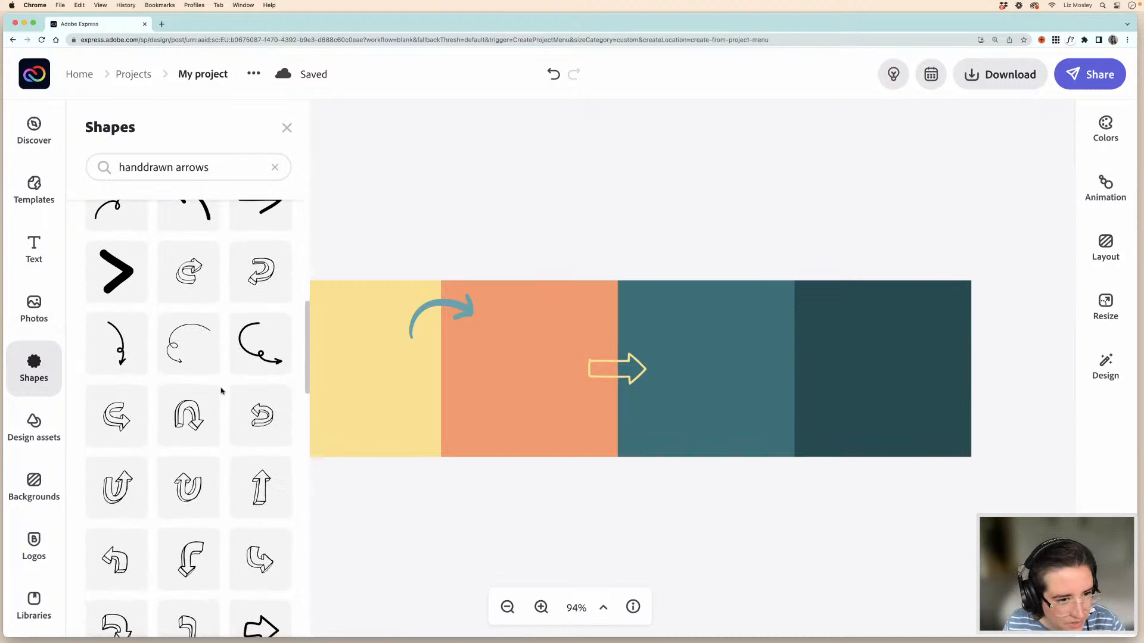
left_click(260, 356)
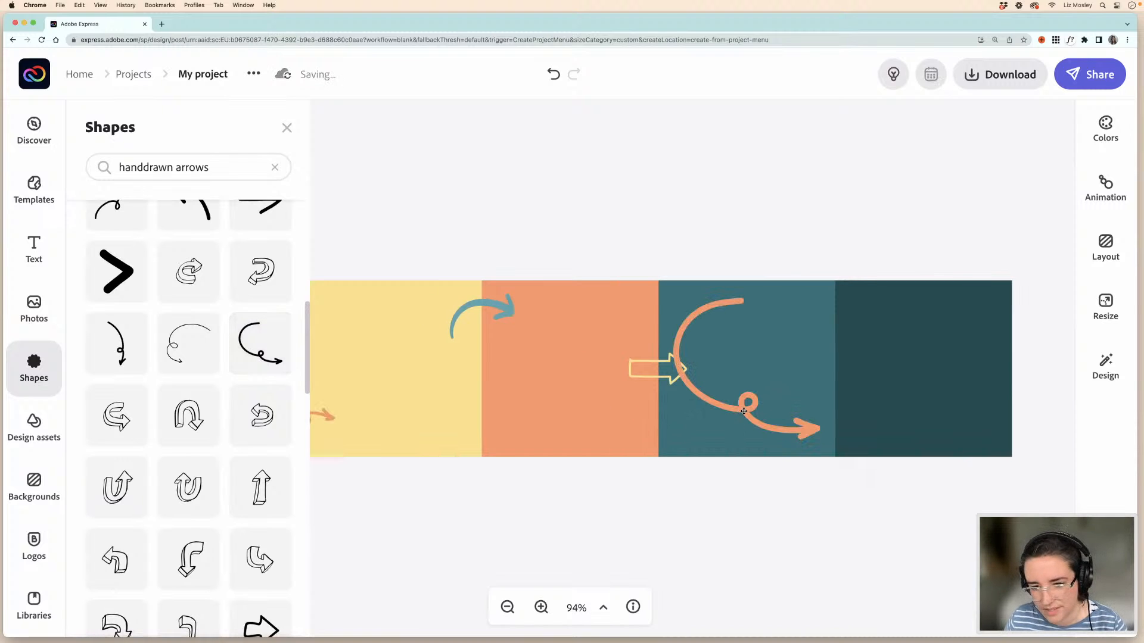
left_click_drag(672, 296, 761, 370)
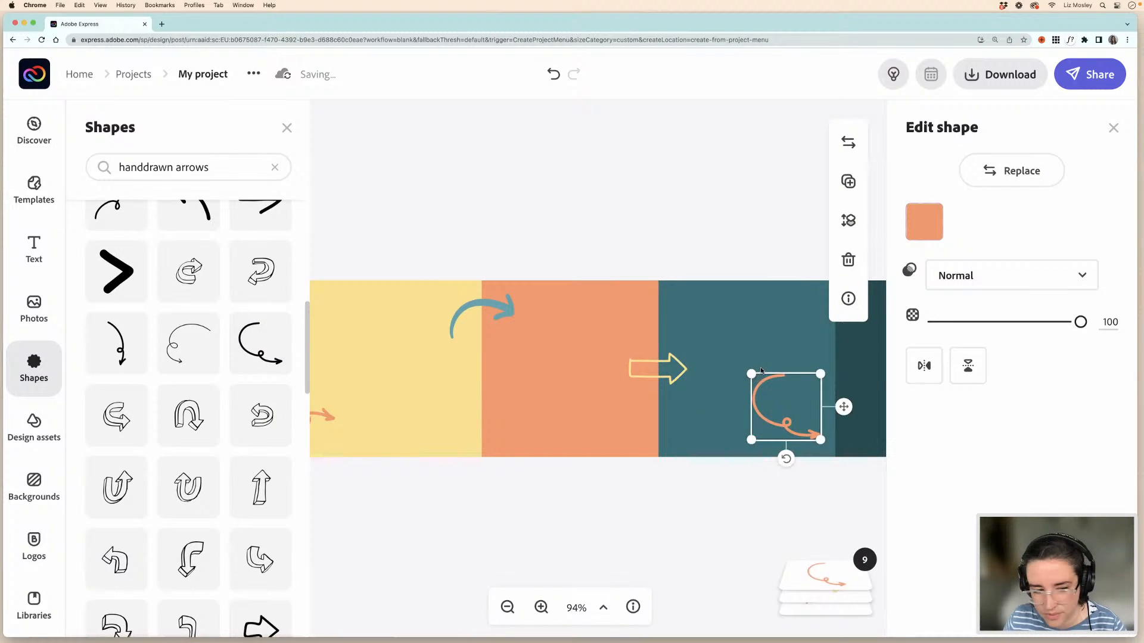
- Move the orange looped arrow across the border between the teal and dark teal cells and deselect it
scroll(761, 371, "left", 5)
scroll(763, 370, "right", 12)
scroll(763, 370, "left", 1)
scroll(762, 370, "left", 3)
left_click_drag(462, 423, 505, 426)
scroll(504, 426, "up", 2)
key("super+plus")
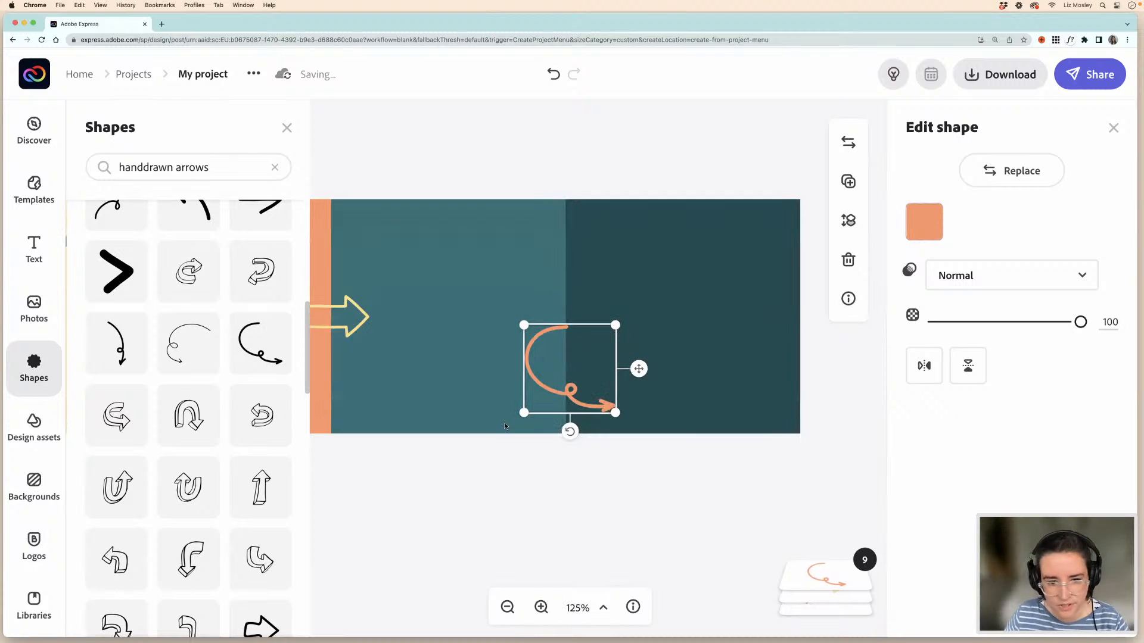
left_click(547, 481)
- Nudge the orange C-shaped looped arrow slightly left on the teal and dark teal border and deselect it
scroll(532, 411, "left", 5)
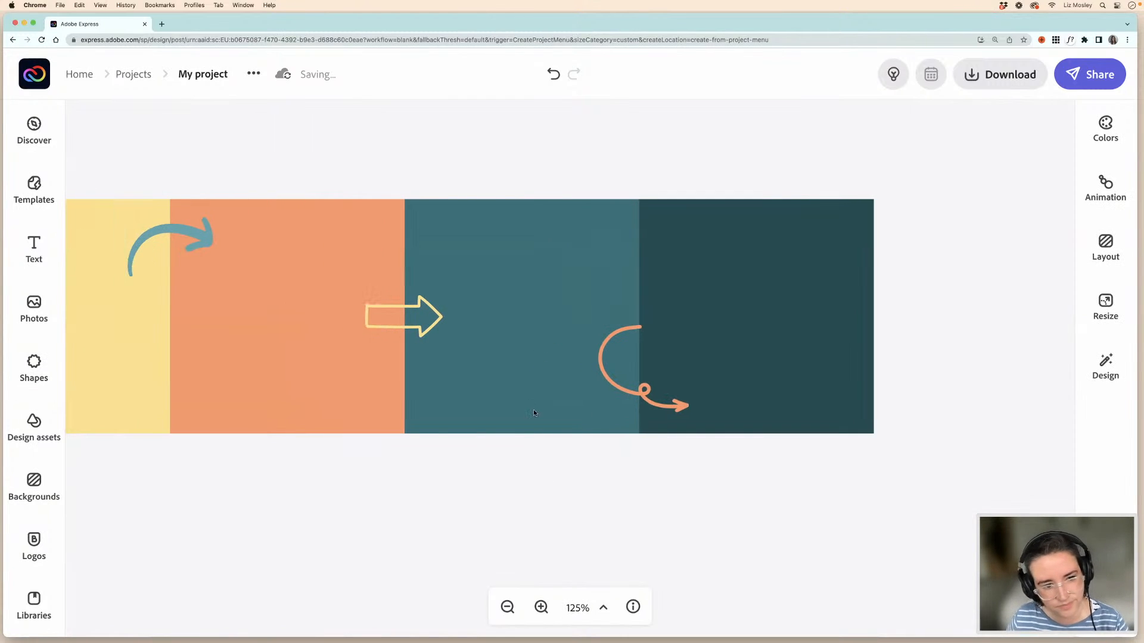
left_click(684, 392)
left_click_drag(680, 394, 674, 396)
left_click(574, 477)
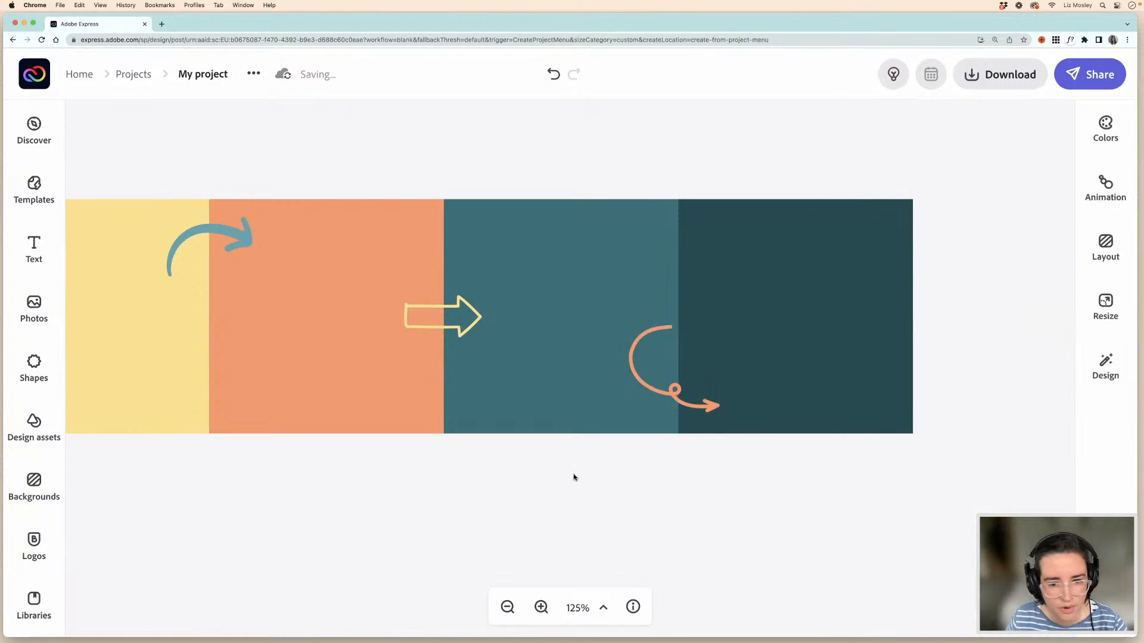
- Search the design assets for "dashes"
scroll(573, 477, "left", 6)
scroll(214, 216, "left", 20)
scroll(392, 249, "right", 6)
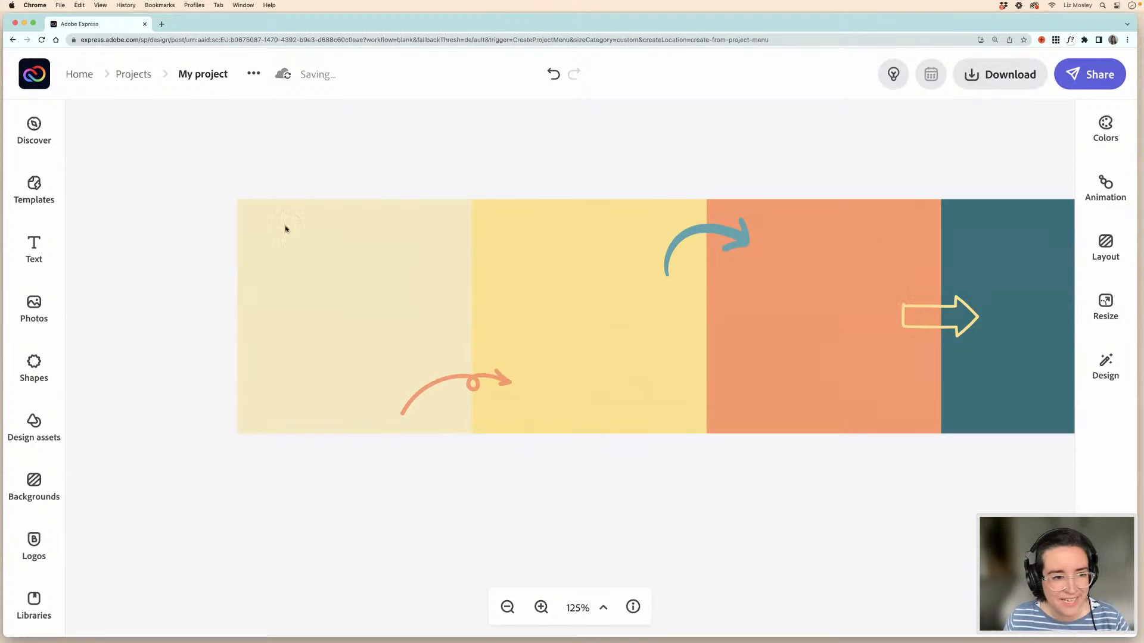
left_click(39, 431)
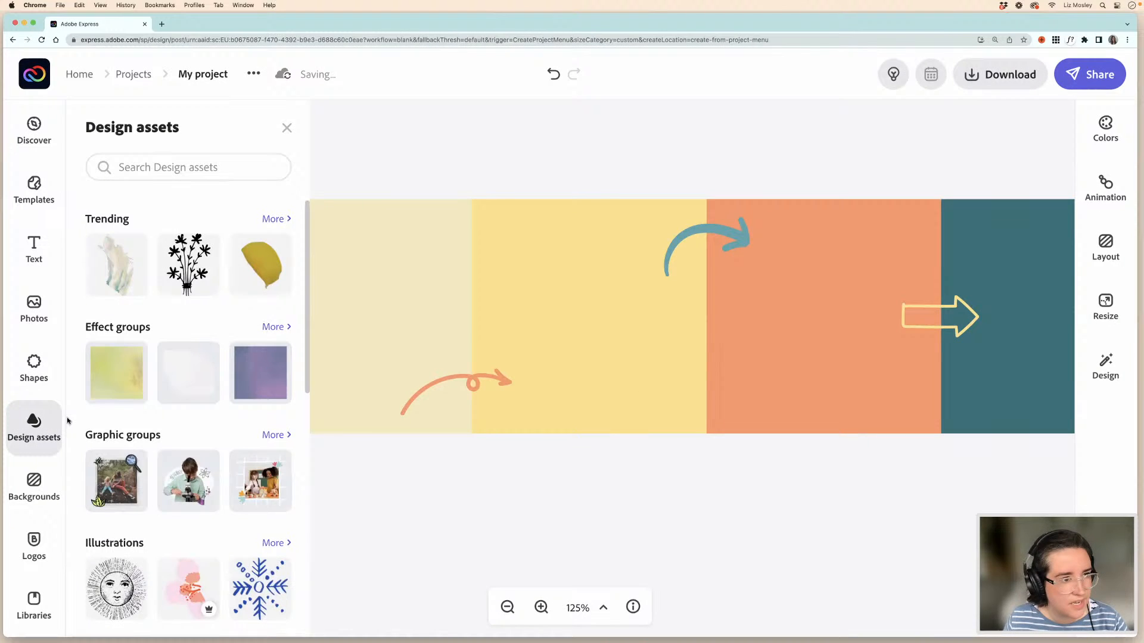
left_click(149, 168)
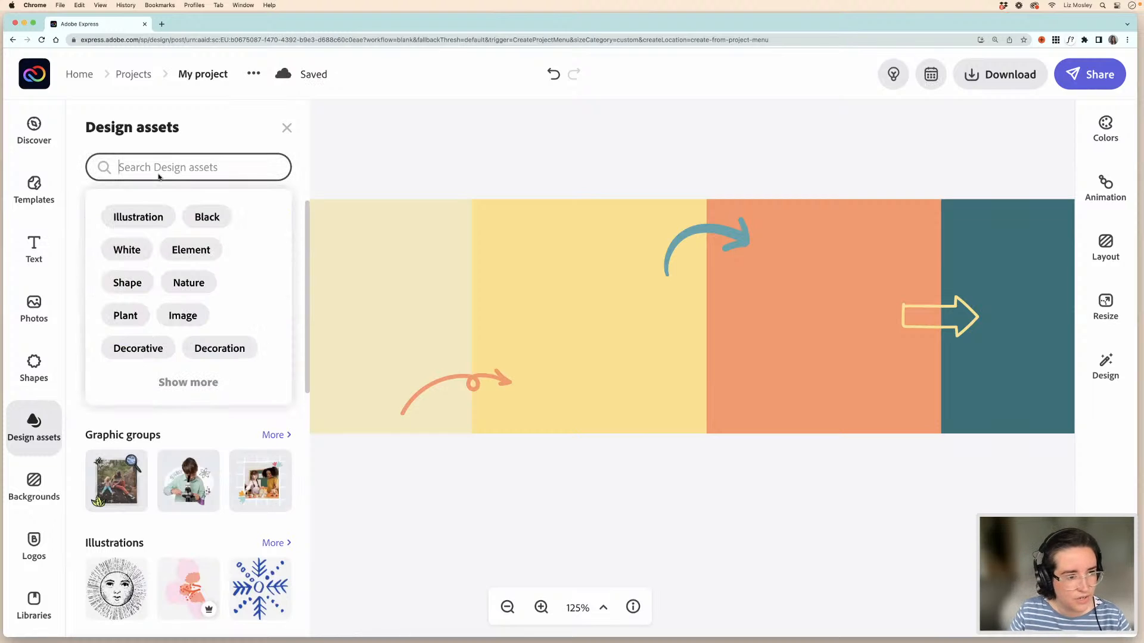
type("d")
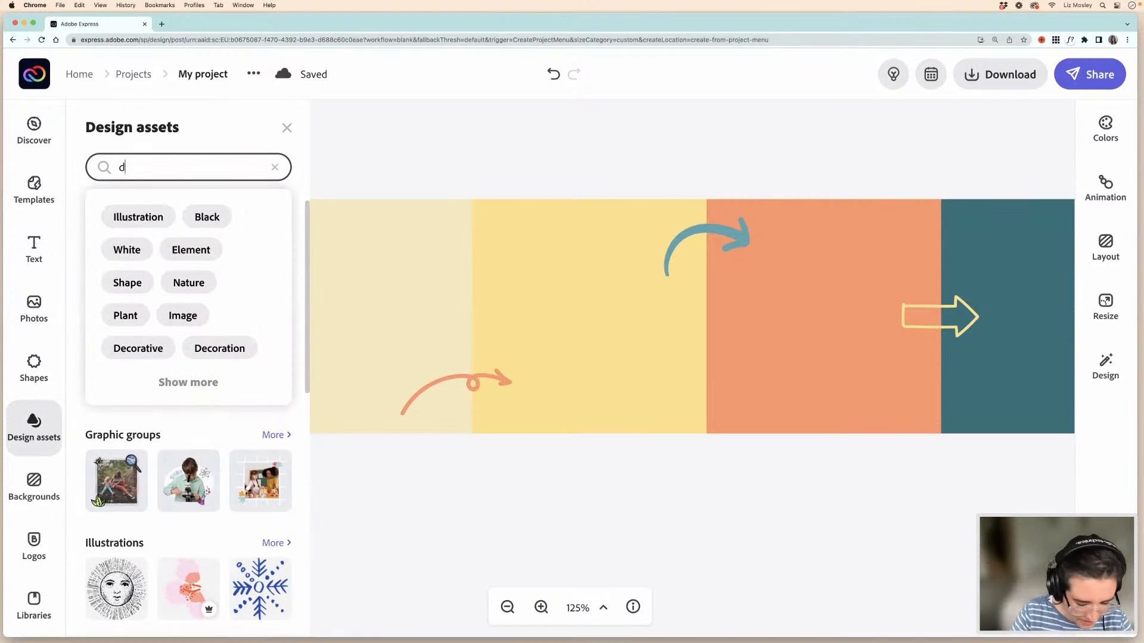
type("ashes")
key("Return")
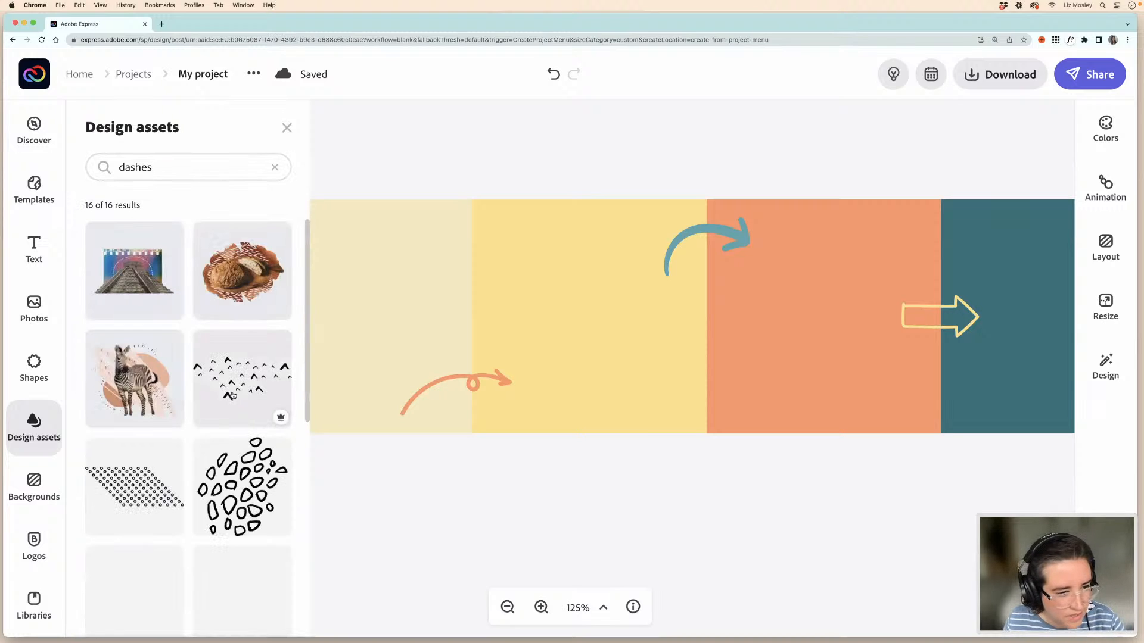
- Add the graphic of loose, thin, near-vertical black brush dashes to the design
scroll(233, 393, "down", 1)
scroll(233, 393, "down", 2)
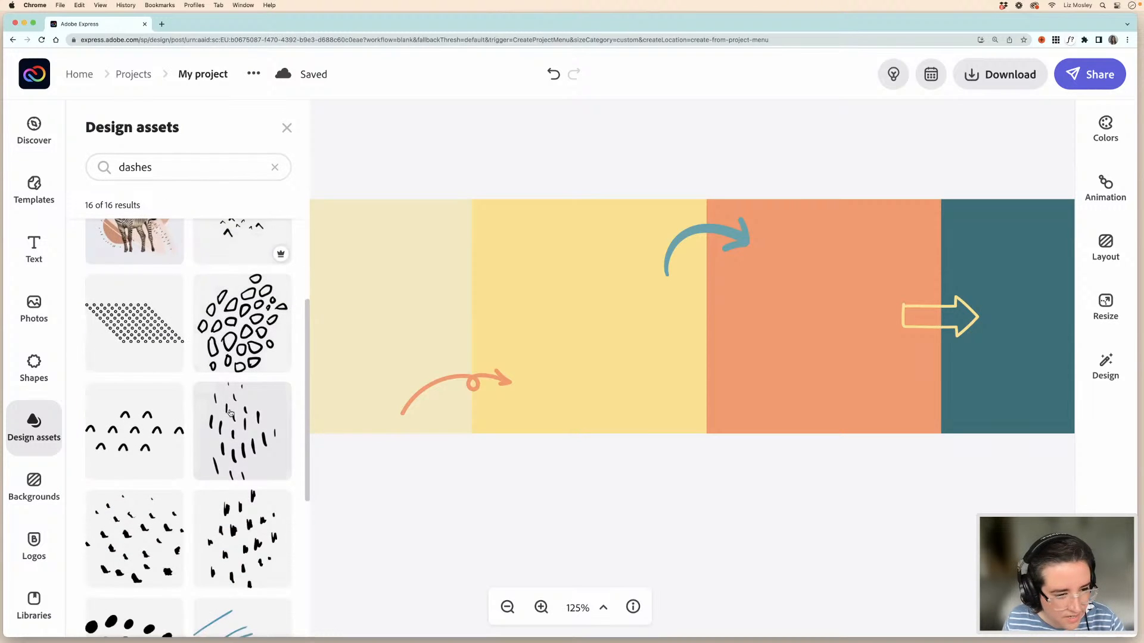
scroll(230, 413, "down", 1)
scroll(244, 419, "down", 1)
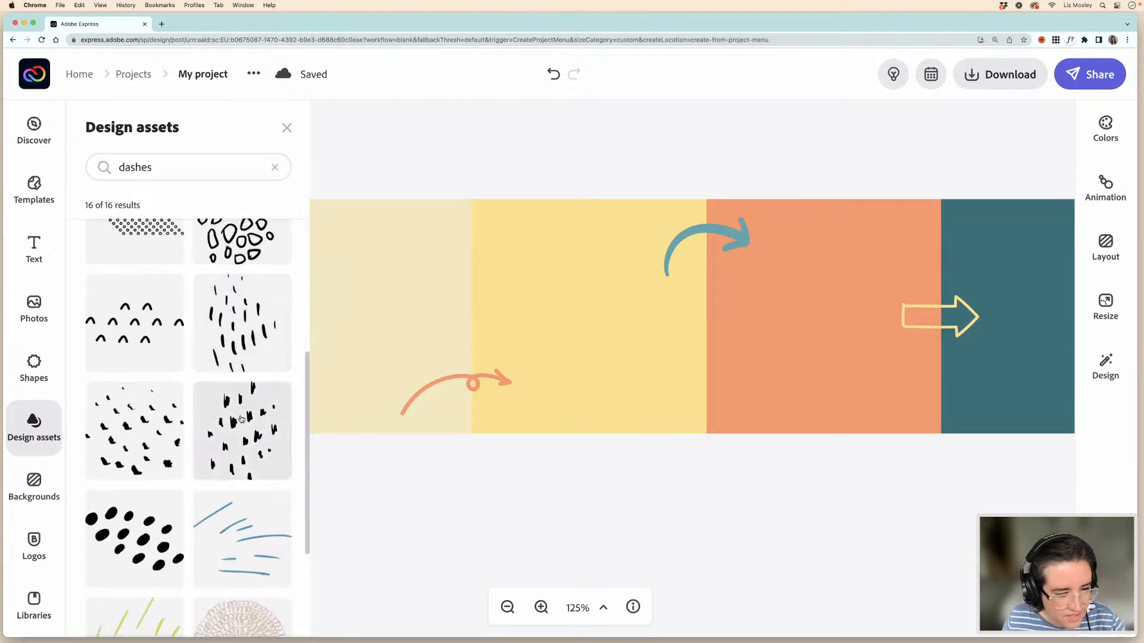
left_click(236, 338)
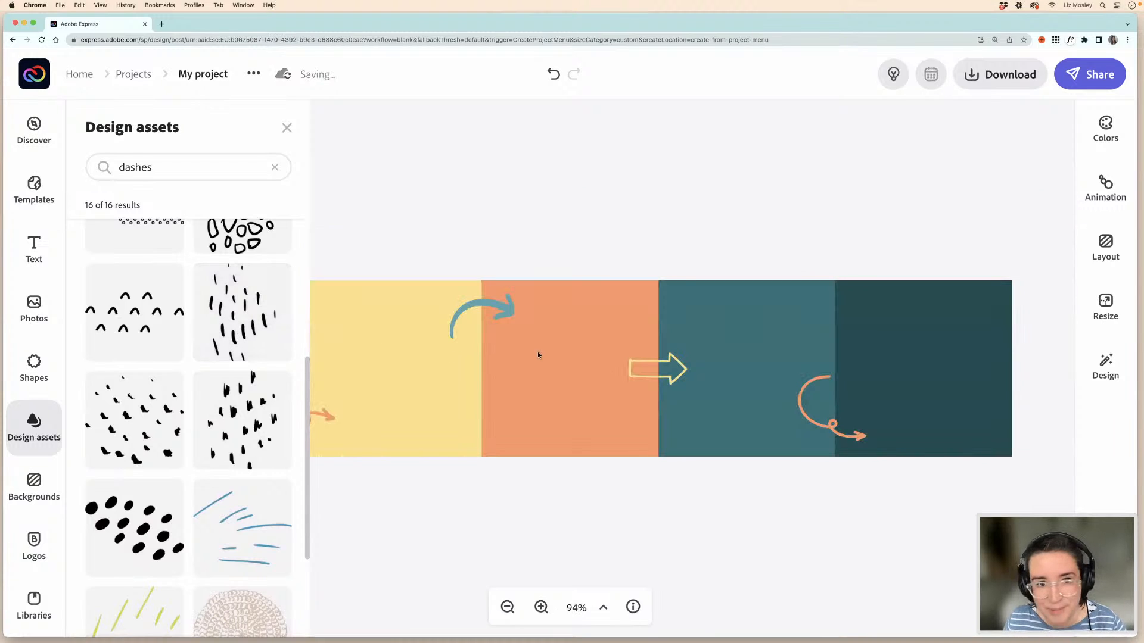
left_click(520, 227)
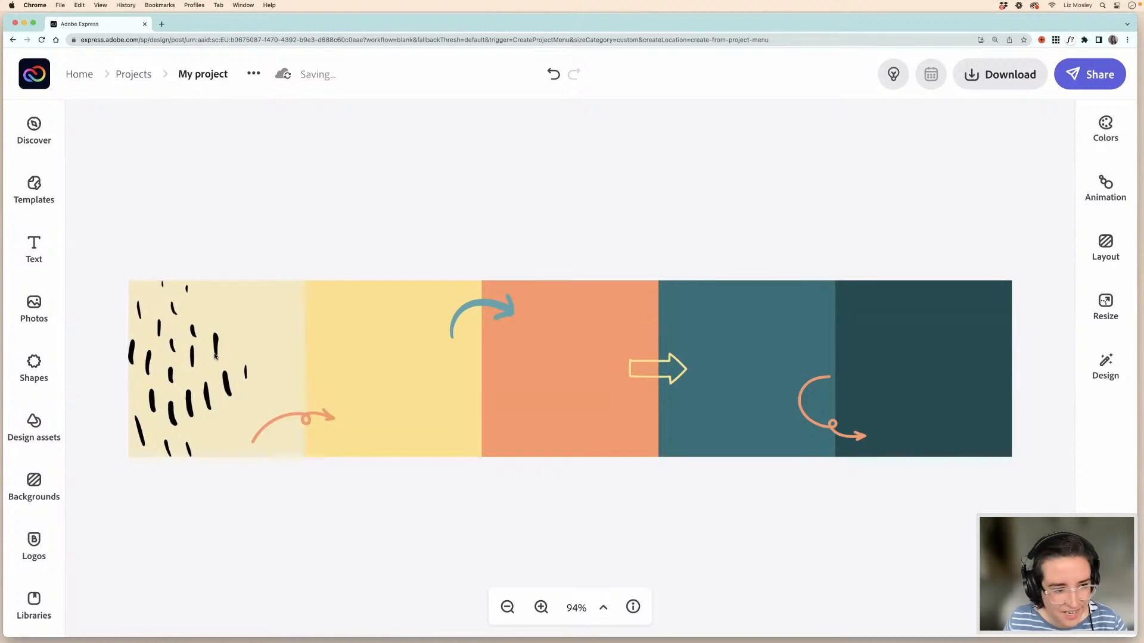
- Shrink the black dashes graphic to about a third of the cream cell's width and place it against the cell's left edge
left_click(204, 393)
left_click_drag(255, 459, 205, 398)
left_click_drag(215, 281, 190, 307)
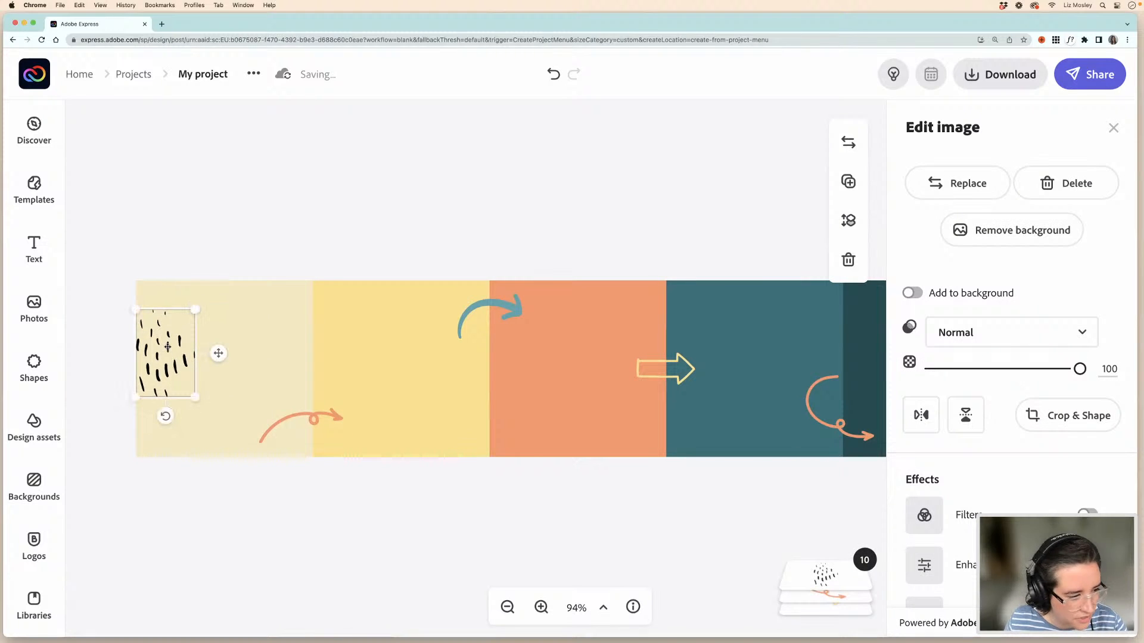
left_click_drag(164, 353, 164, 362)
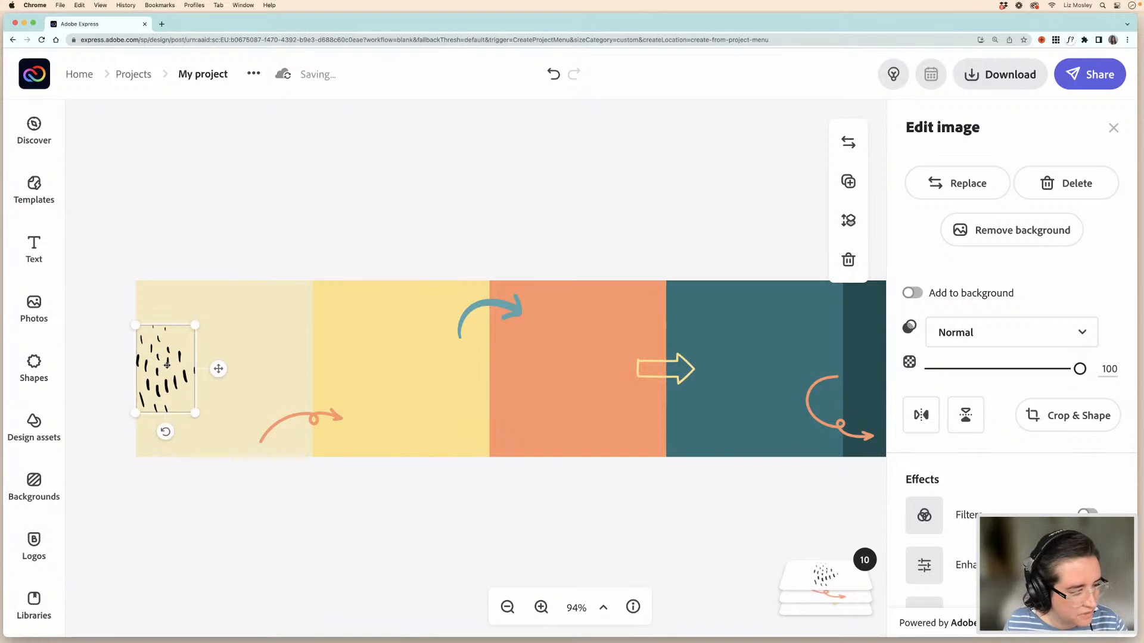
left_click_drag(168, 356, 169, 352)
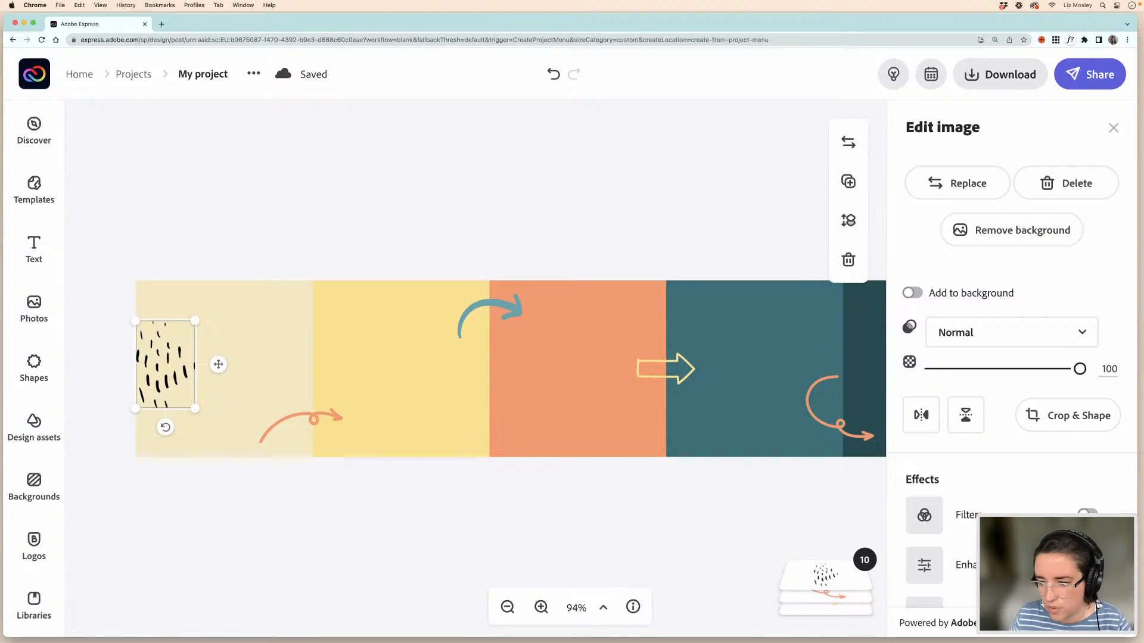
- Apply a Duotone filter with the palette's #50A4AB as shadows colour, and enlarge the dashes slightly, fitting them into the cream cell's top-left corner
left_click(1087, 513)
scroll(1023, 499, "down", 5)
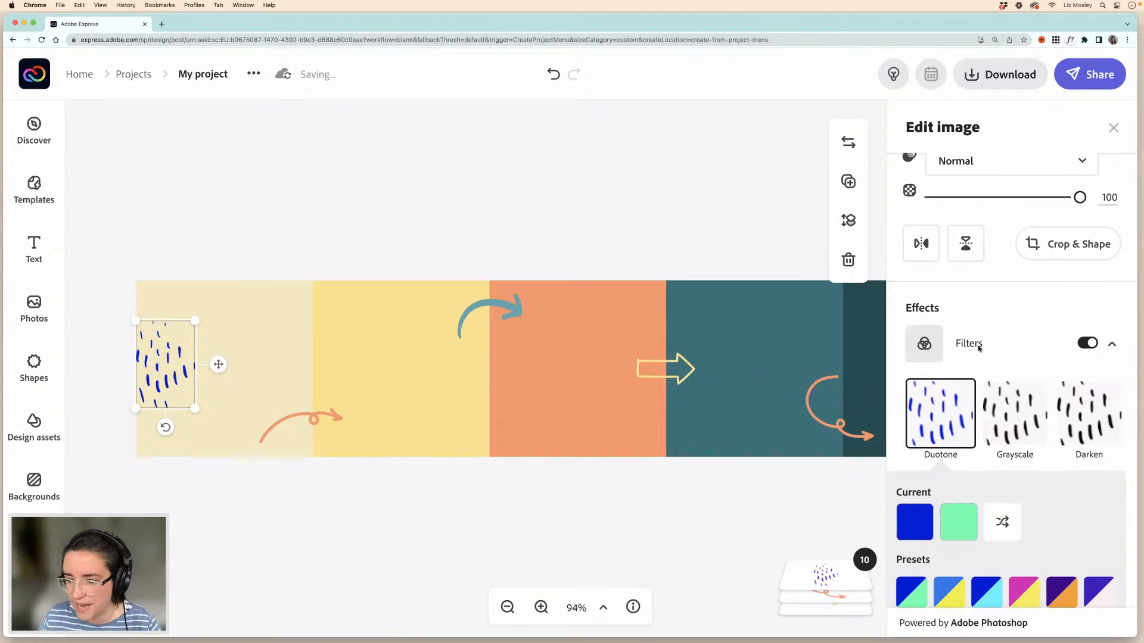
scroll(968, 388, "down", 3)
scroll(968, 388, "down", 1)
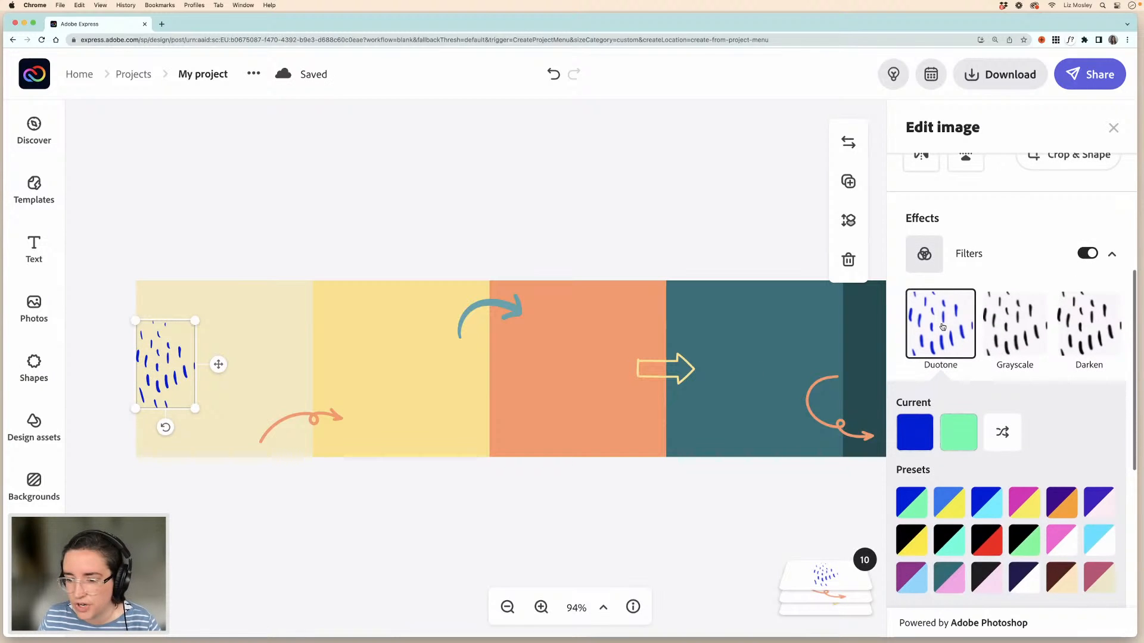
left_click(914, 433)
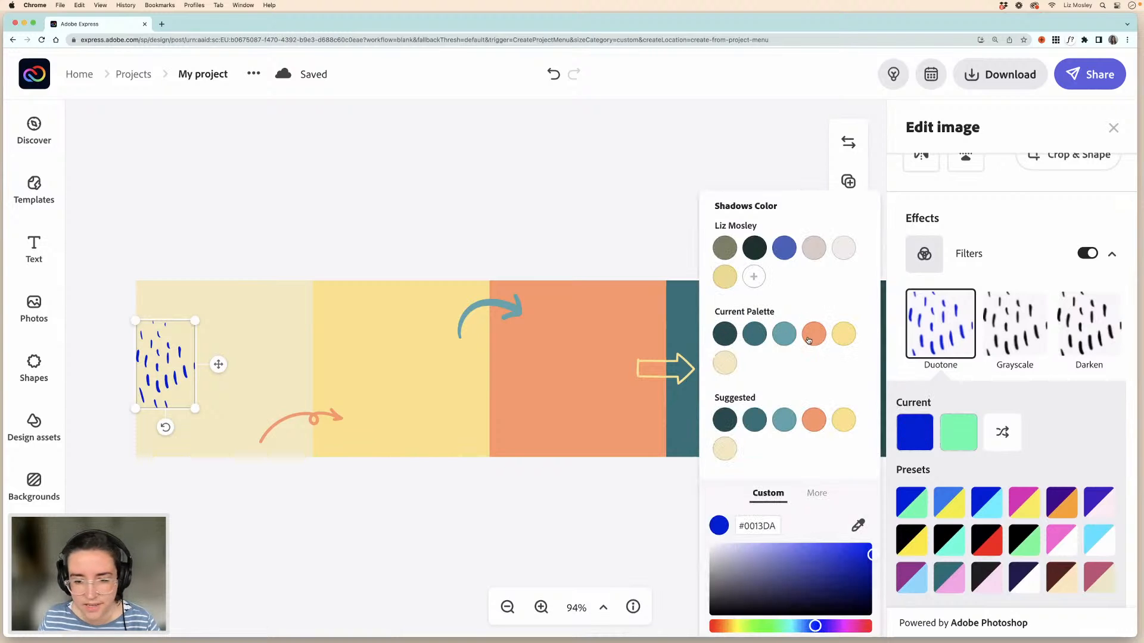
left_click(784, 335)
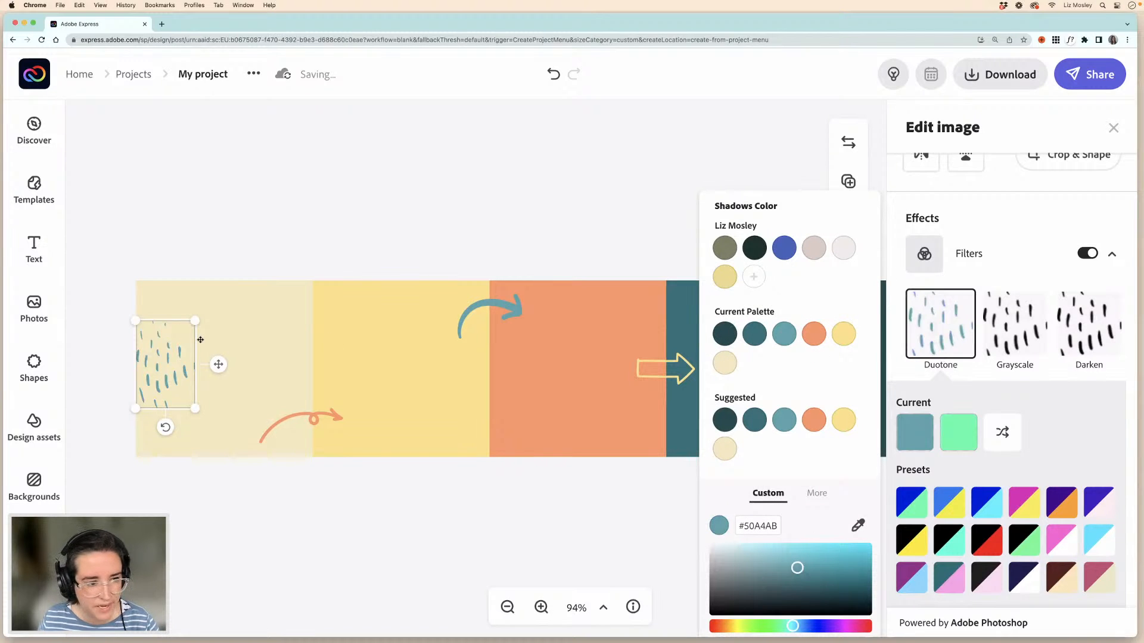
left_click_drag(196, 319, 204, 307)
left_click_drag(152, 350, 153, 324)
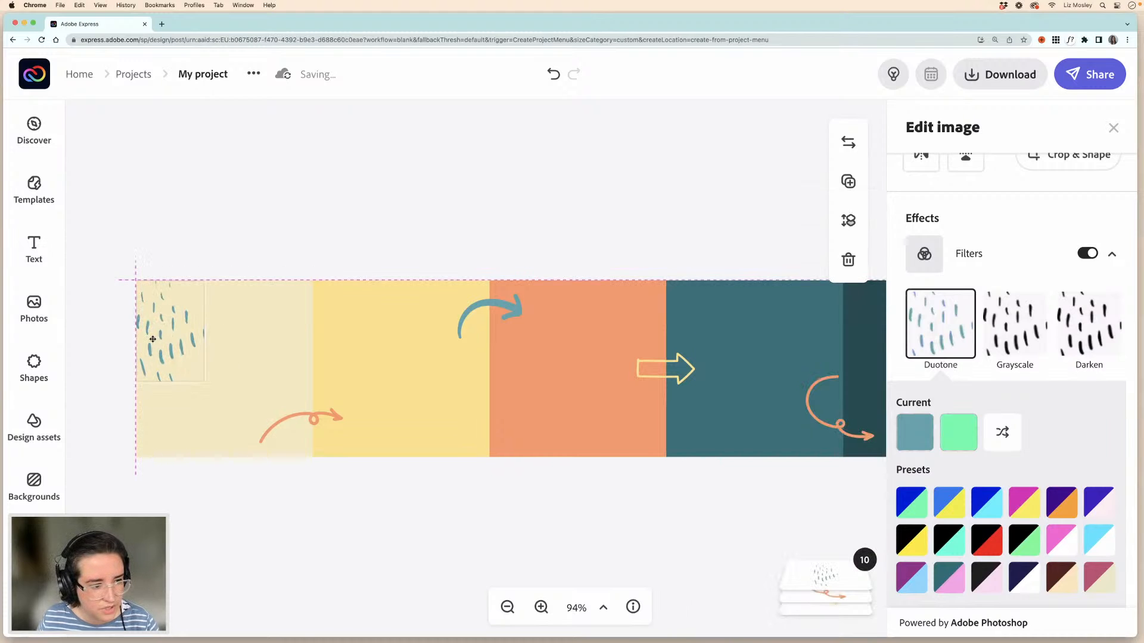
- Add the black oval dots graphic and shrink it to about half a cell's width over the lower yellow and orange border
left_click(34, 421)
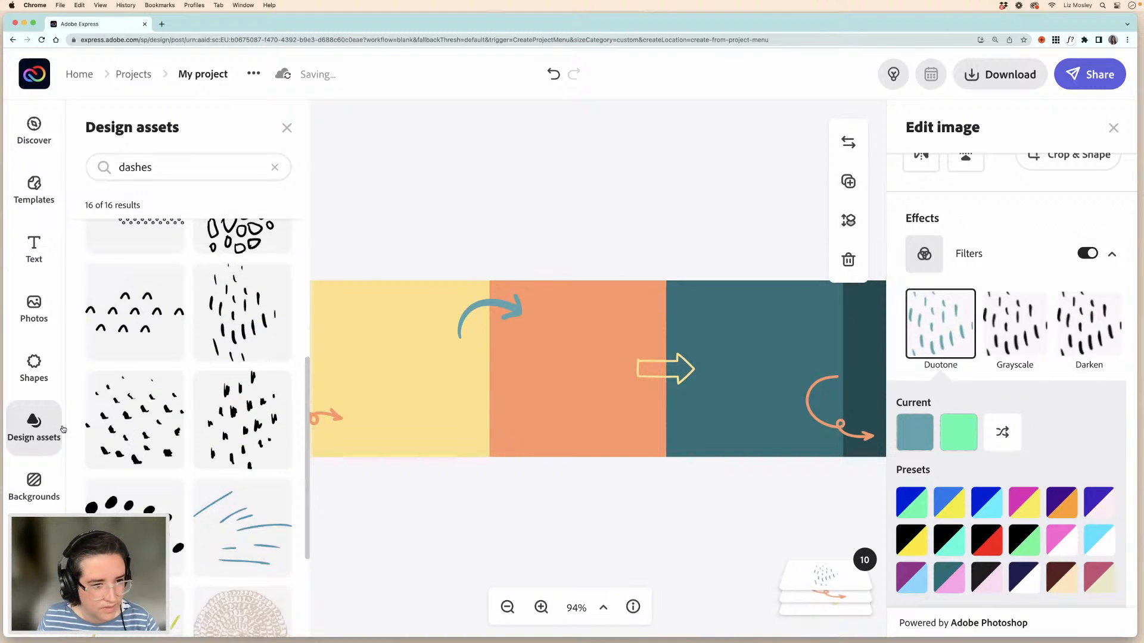
scroll(202, 448, "down", 2)
scroll(203, 448, "down", 1)
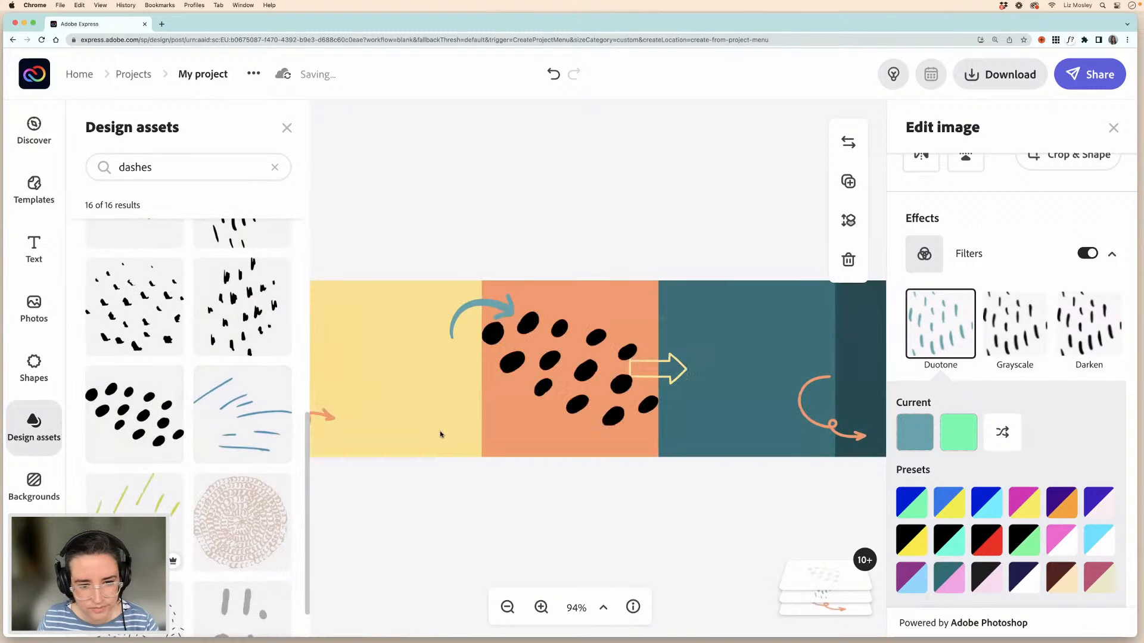
left_click_drag(586, 372, 501, 454)
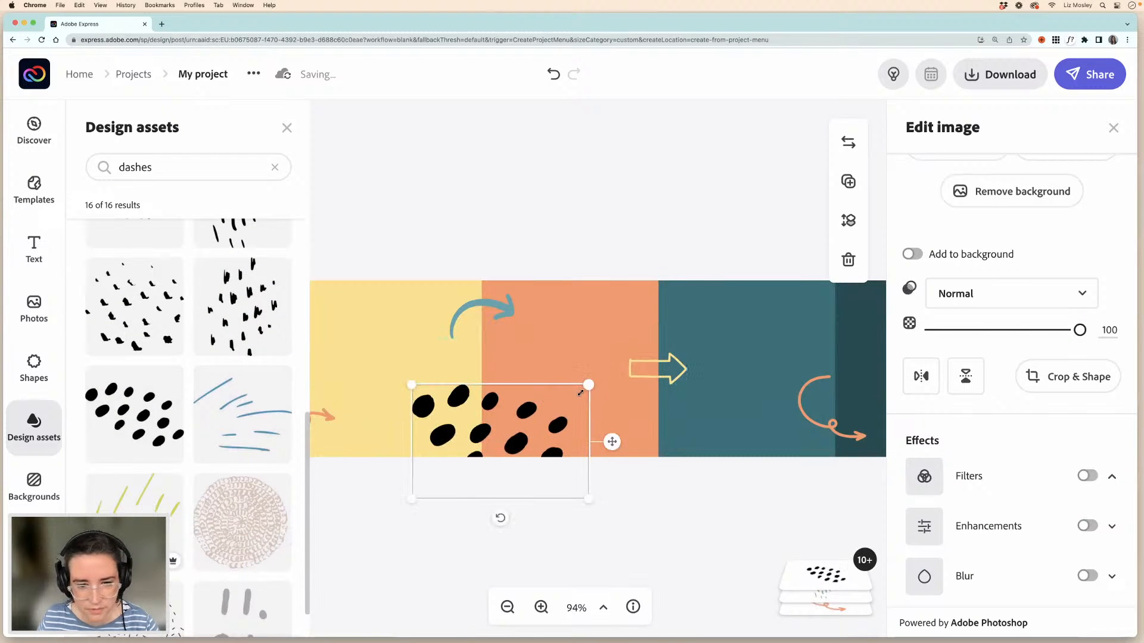
left_click_drag(587, 384, 499, 420)
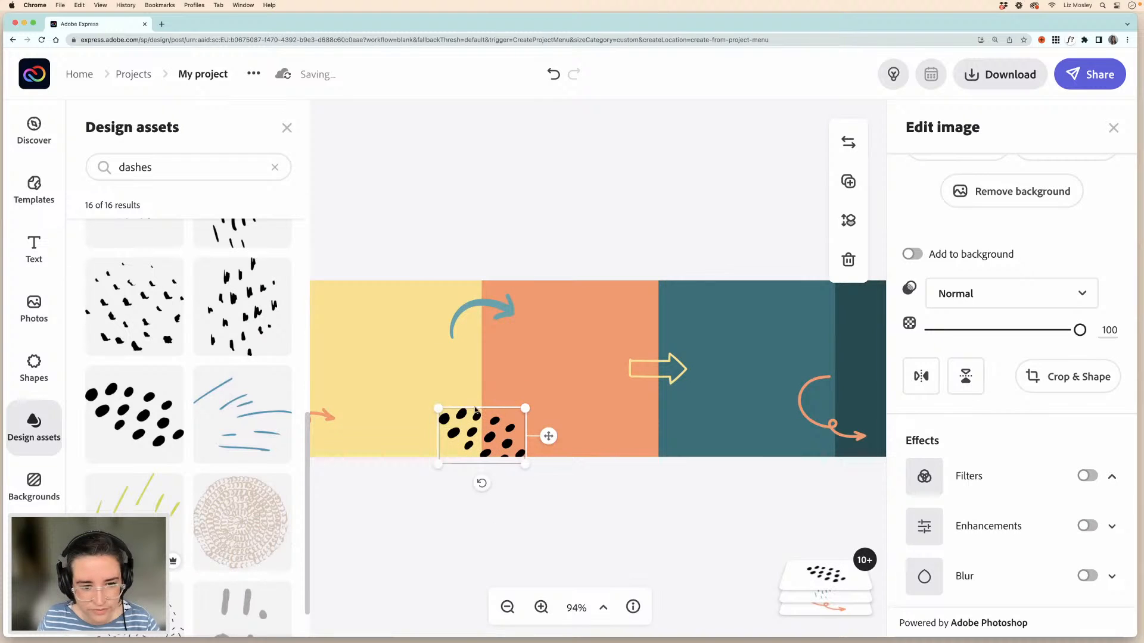
- Shrink the oval dots slightly over the lower yellow and orange border and recolour them with a Duotone filter using the palette's light teal as shadows colour
left_click_drag(525, 461, 488, 431)
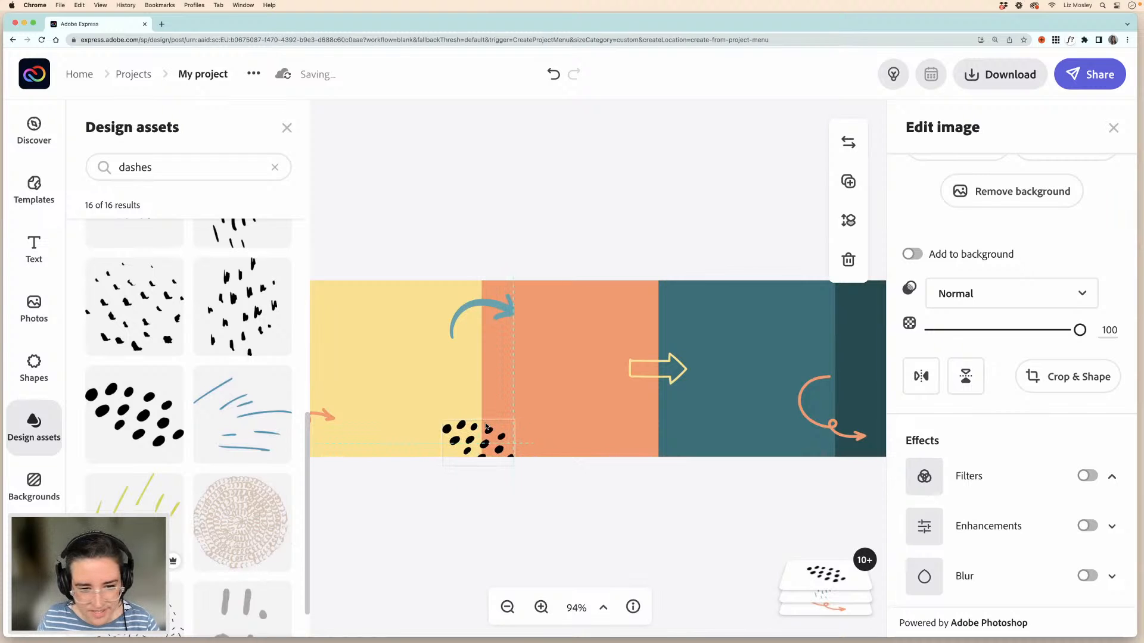
left_click(1080, 474)
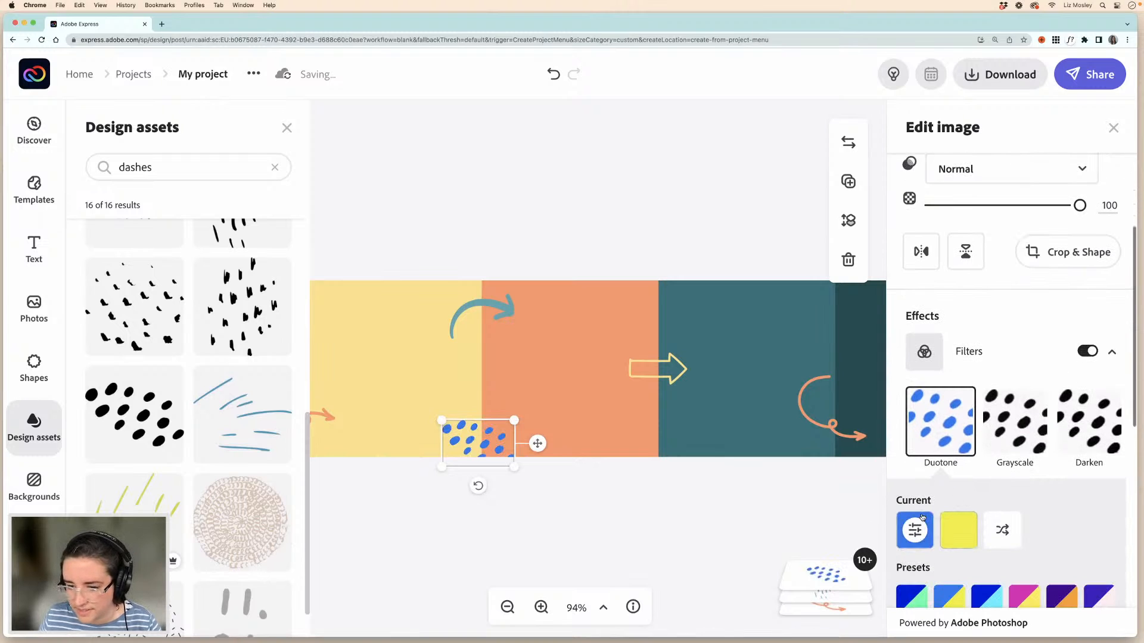
left_click(914, 528)
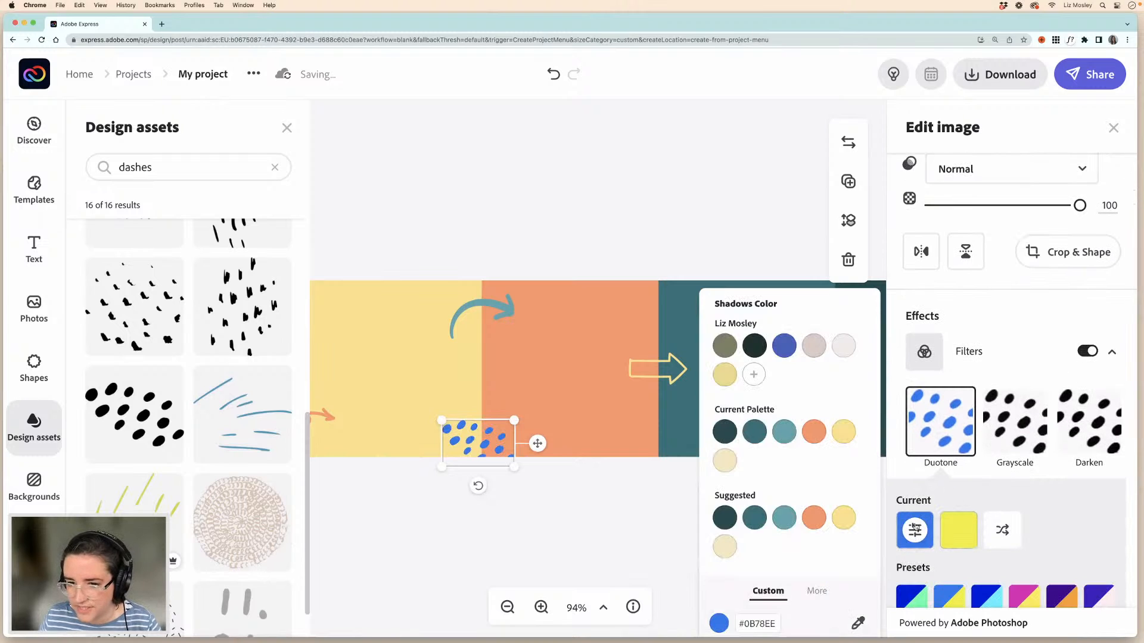
left_click(783, 435)
left_click(570, 240)
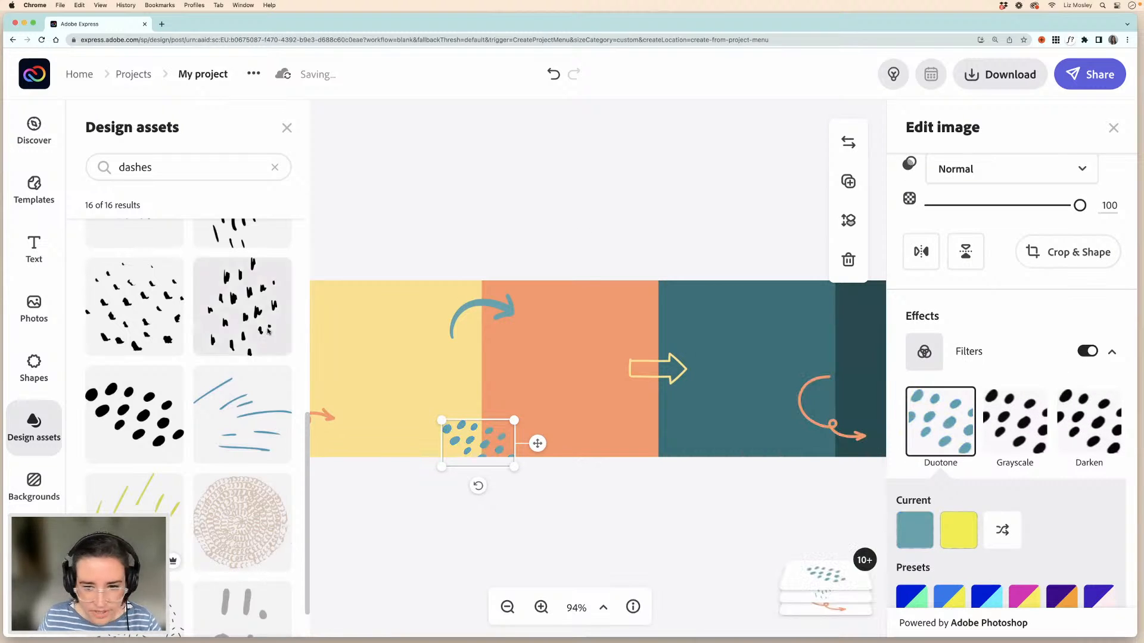
- Add the black pointed chevrons graphic, shrunk to about two thirds of a cell's width, across the upper edge of the orange and teal border
scroll(721, 353, "right", 3)
scroll(191, 324, "up", 2)
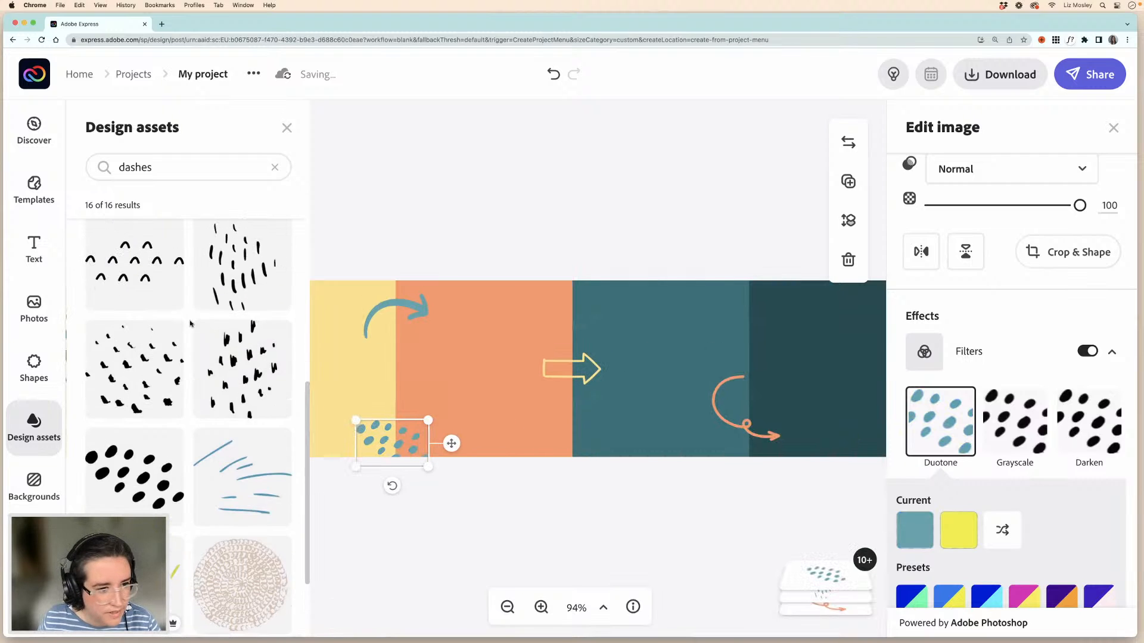
scroll(191, 323, "up", 3)
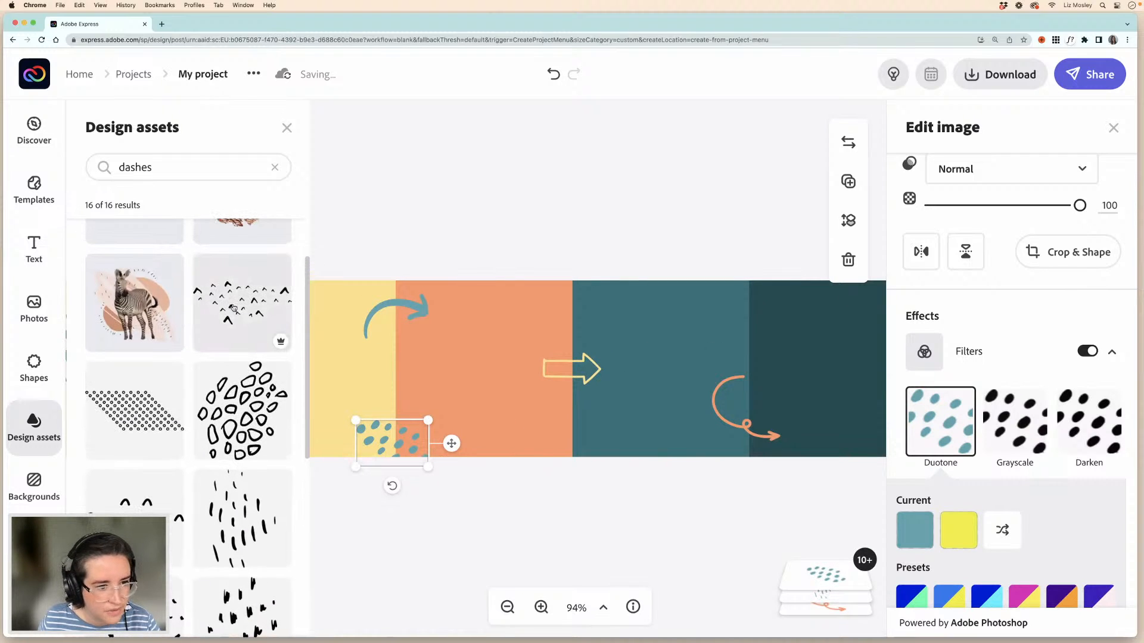
left_click(233, 308)
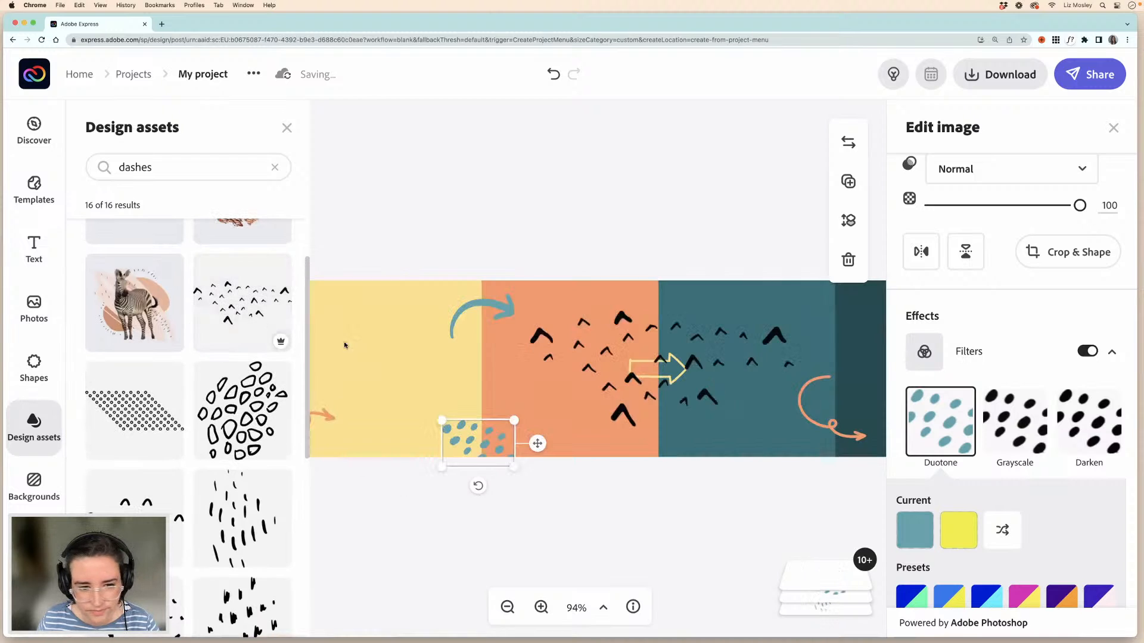
scroll(508, 415, "right", 1)
left_click(508, 415)
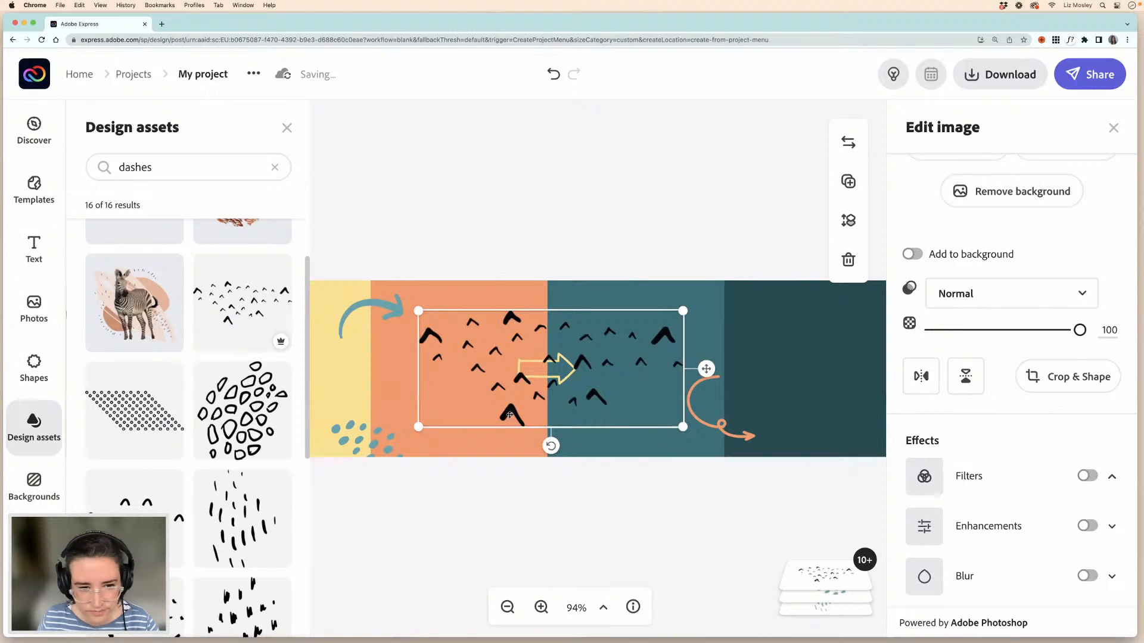
left_click_drag(417, 433, 553, 347)
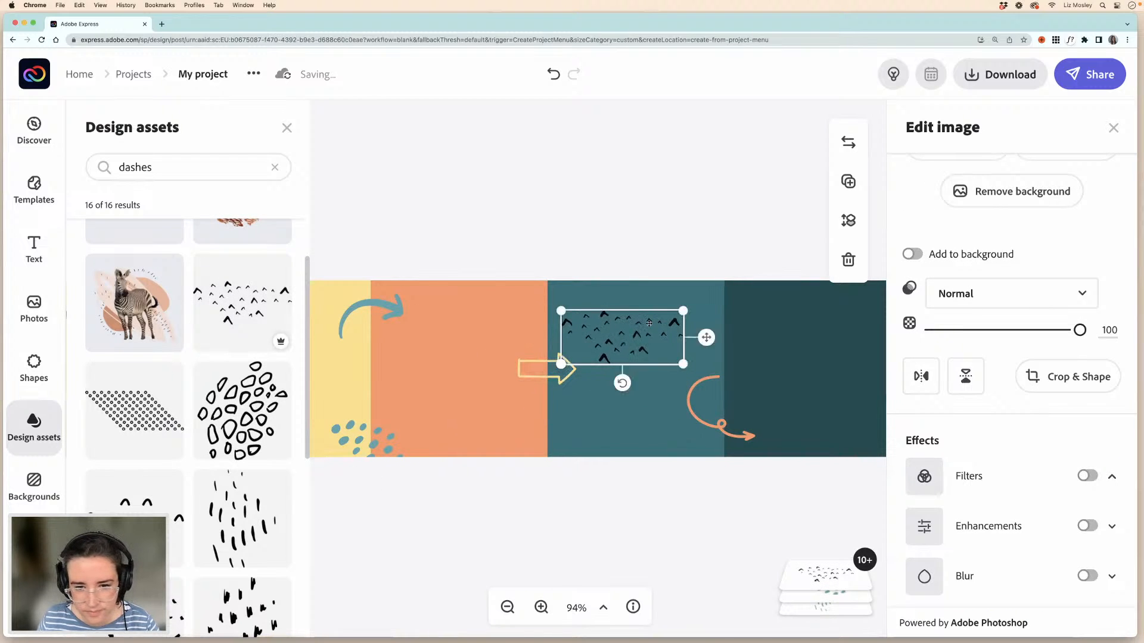
left_click_drag(646, 330, 592, 291)
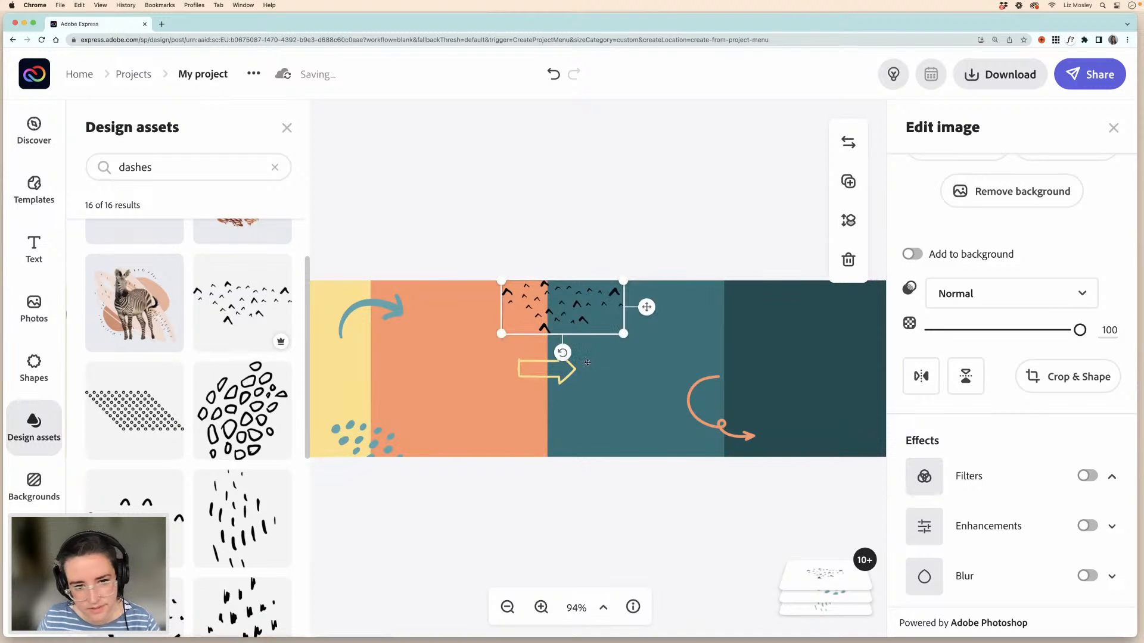
- Move the yellow outlined arrow slightly lower on the orange and teal border, away from the chevrons
left_click(554, 383)
left_click(530, 370)
left_click(534, 361)
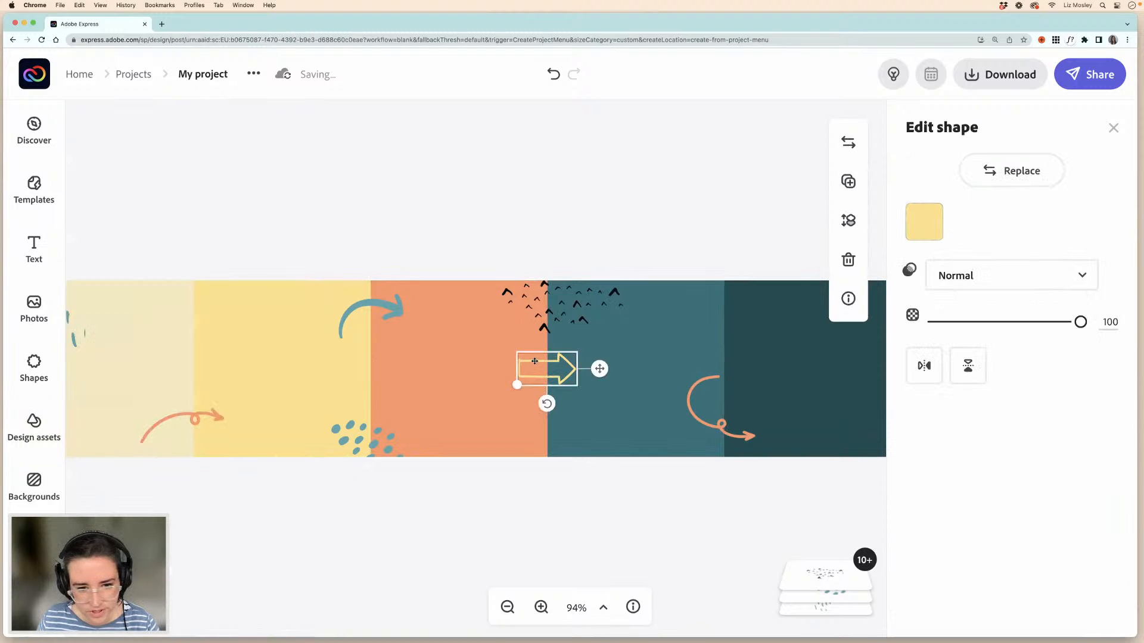
left_click_drag(534, 364, 535, 388)
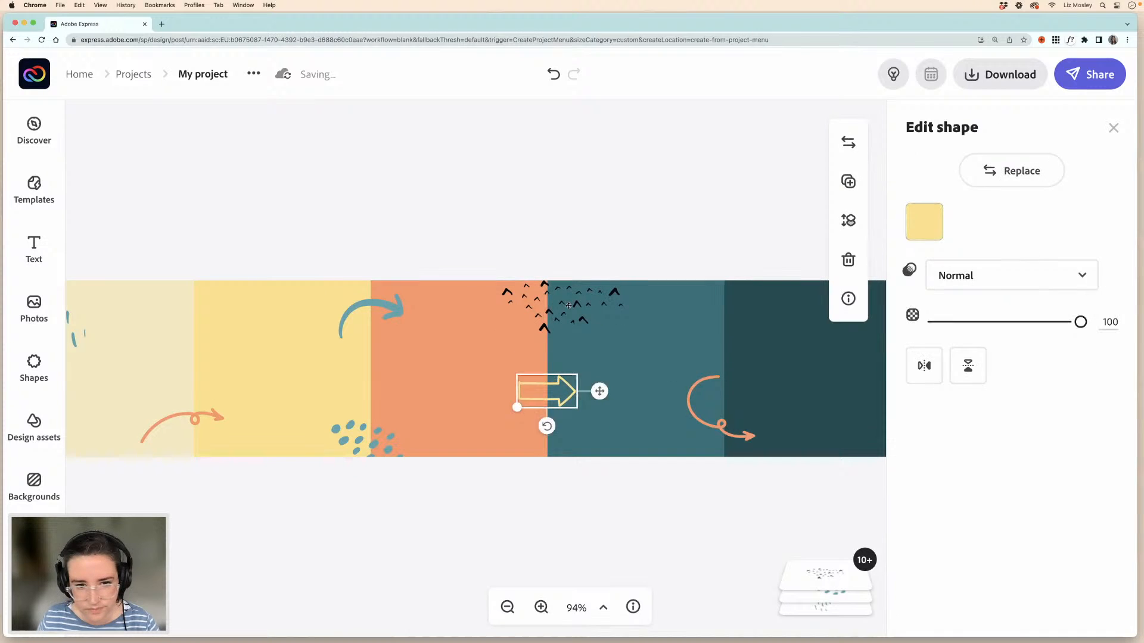
- Apply a Duotone filter to the chevrons graphic with the palette's cream as shadows colour
left_click(579, 306)
left_click(1087, 515)
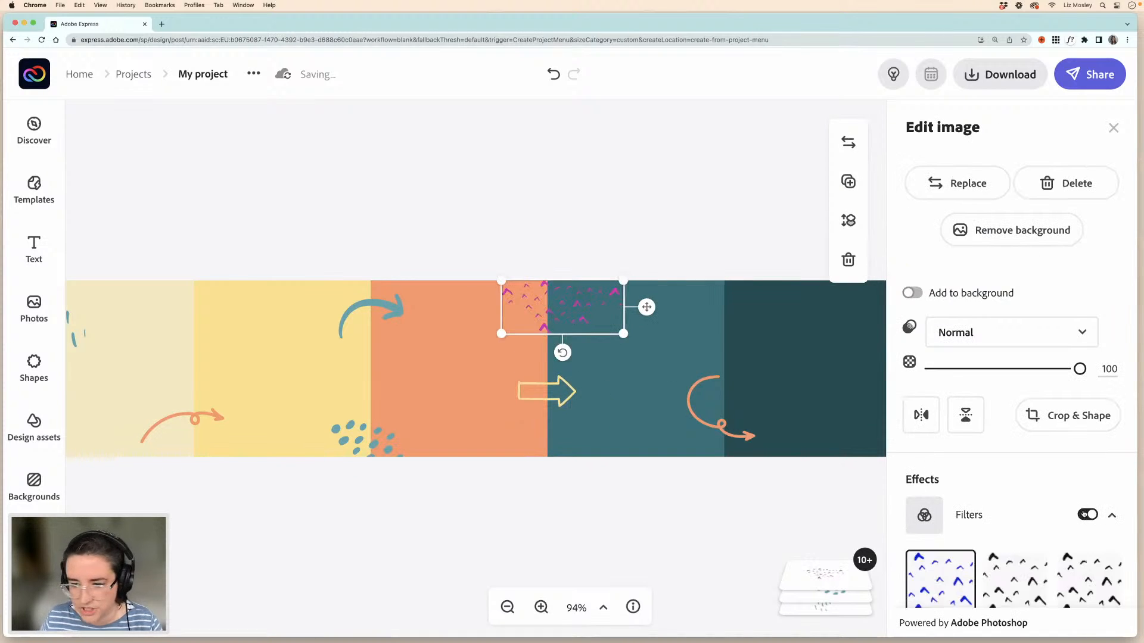
scroll(1006, 488, "down", 3)
scroll(1005, 489, "down", 4)
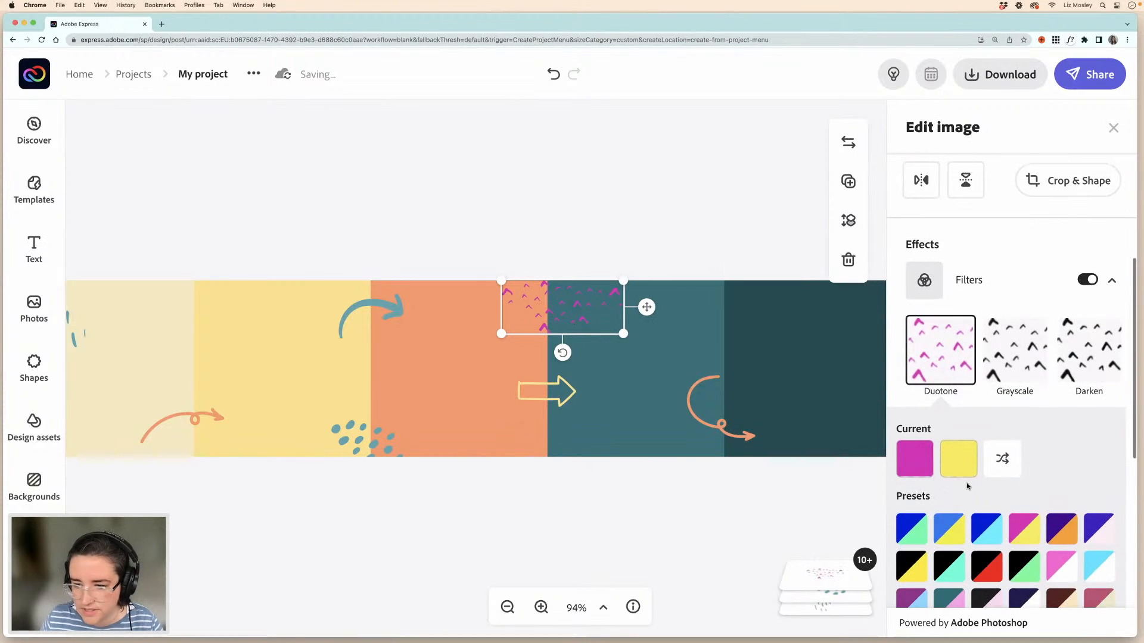
scroll(915, 460, "down", 1)
left_click(915, 427)
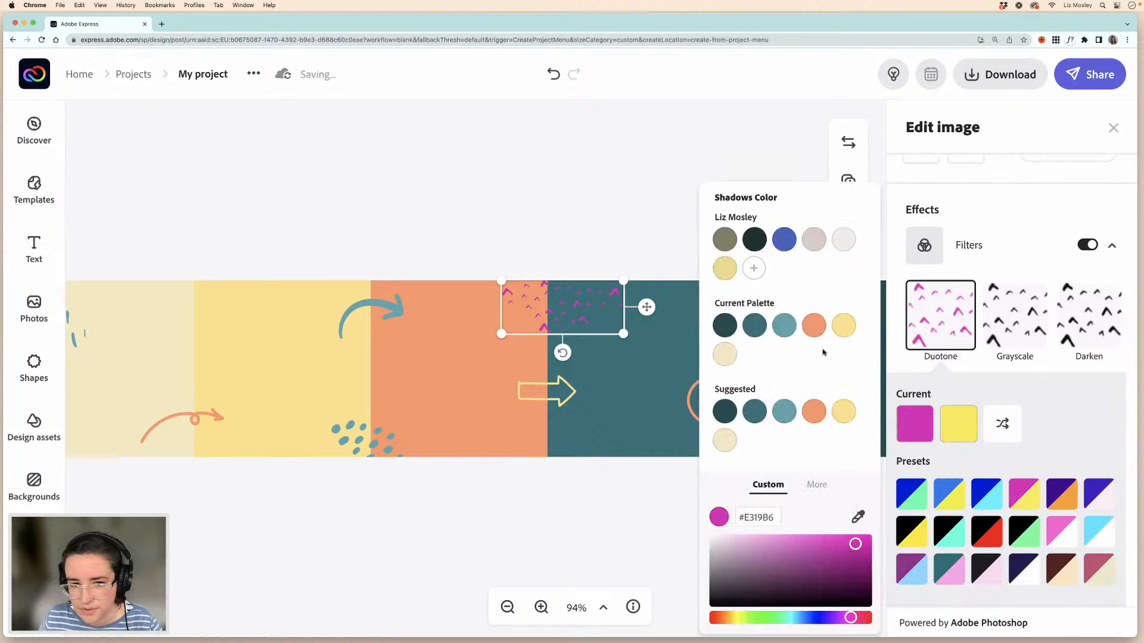
left_click(845, 331)
left_click(728, 355)
left_click(602, 218)
left_click(603, 219)
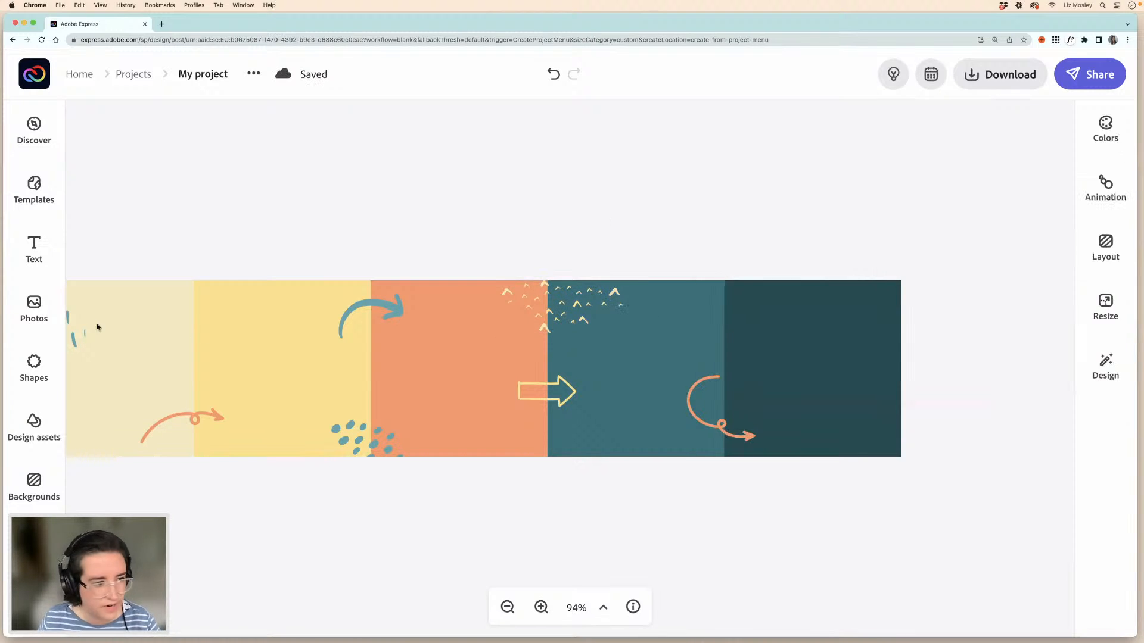
- Add the graphic of black rounded arches in three rows from the dashes design assets
left_click(34, 427)
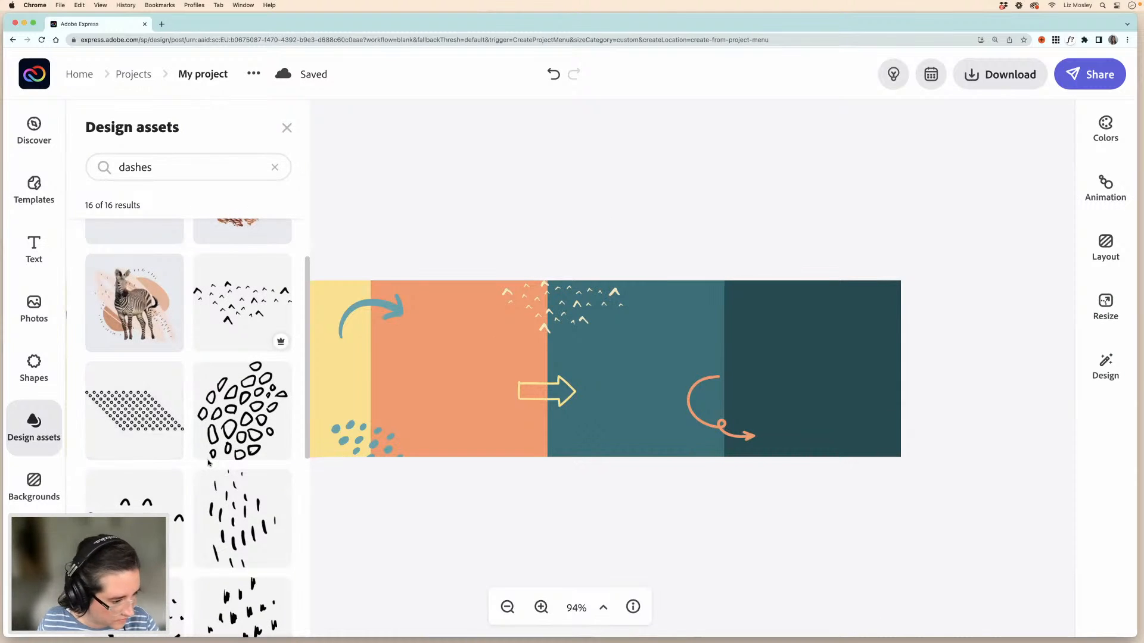
scroll(208, 462, "down", 2)
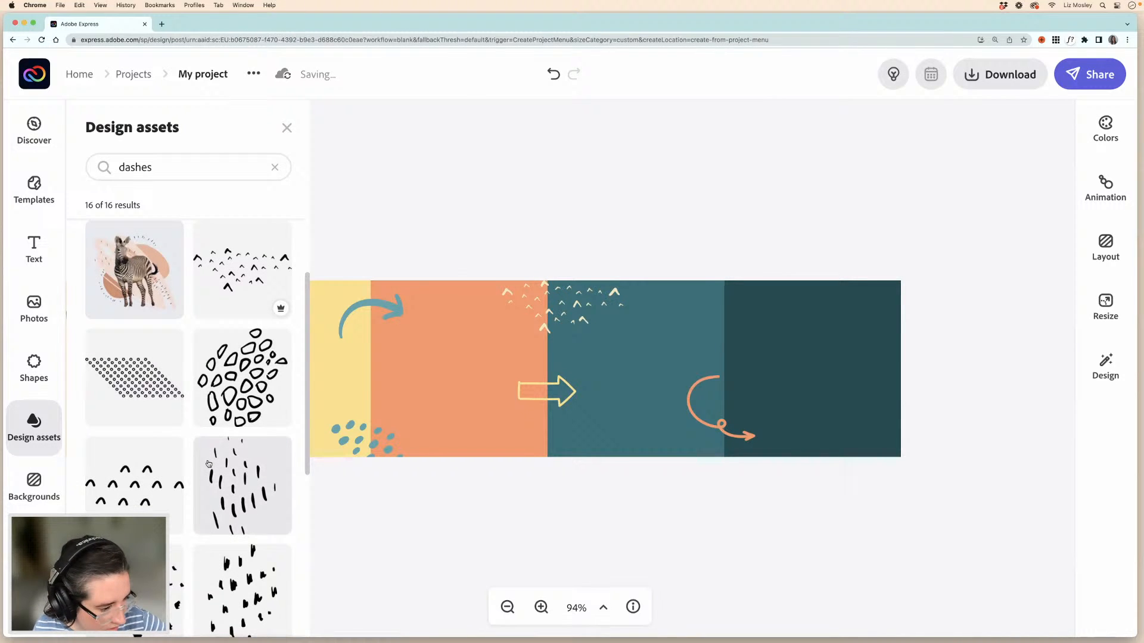
scroll(208, 462, "down", 5)
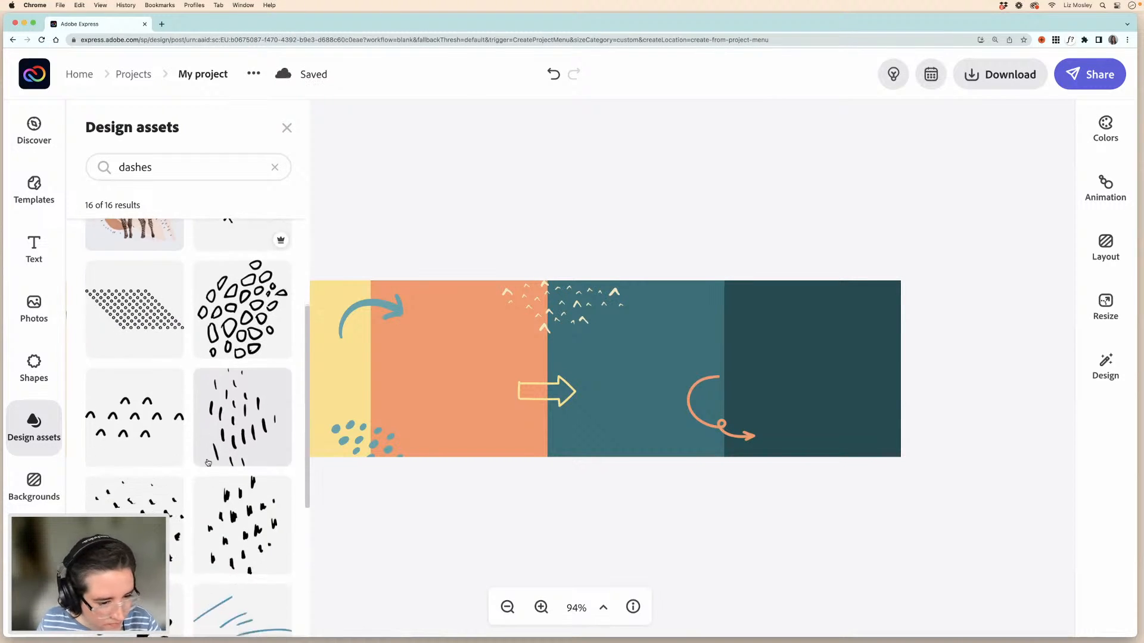
scroll(208, 462, "down", 3)
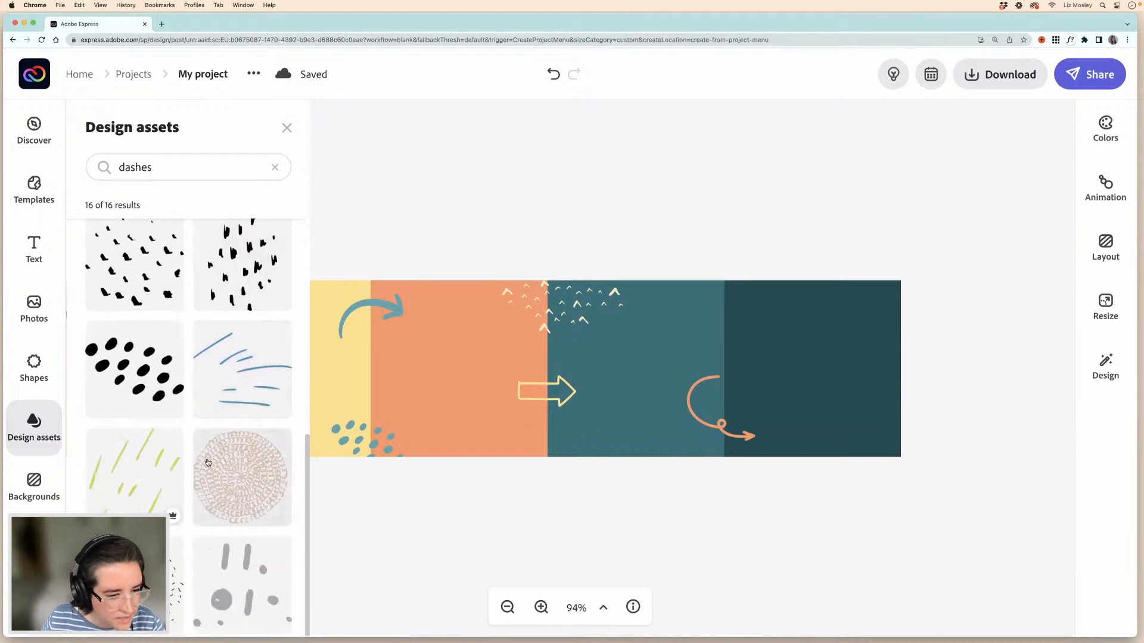
scroll(208, 463, "up", 5)
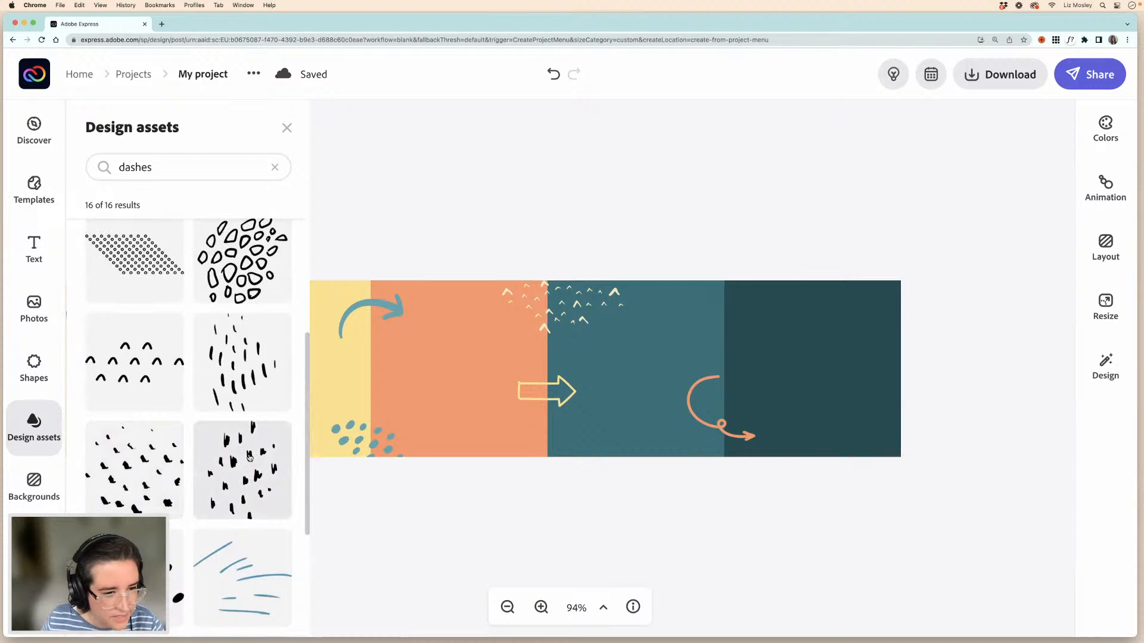
left_click(134, 381)
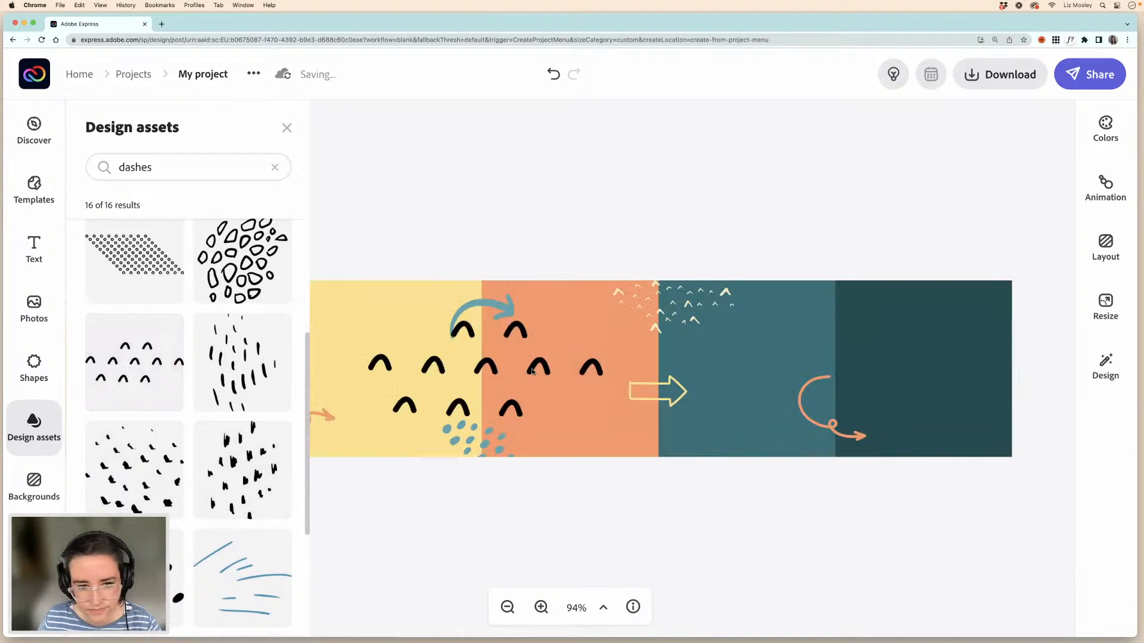
- Shrink the arches to about two thirds of a cell's width and place them low in the dark teal cell, overhanging its outer edge
left_click_drag(367, 416, 485, 368)
scroll(565, 373, "right", 5)
left_click_drag(324, 344, 728, 416)
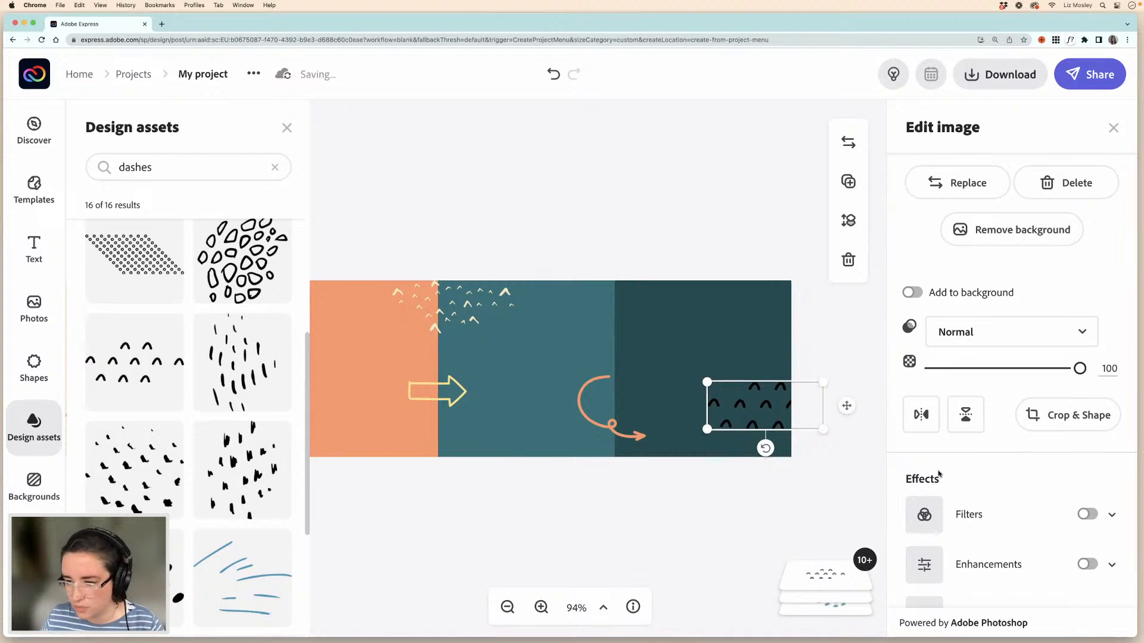
- Apply a Duotone filter to the arches graphic with the palette's orange #FF9666 as shadows colour
scroll(938, 475, "down", 1)
left_click(1088, 475)
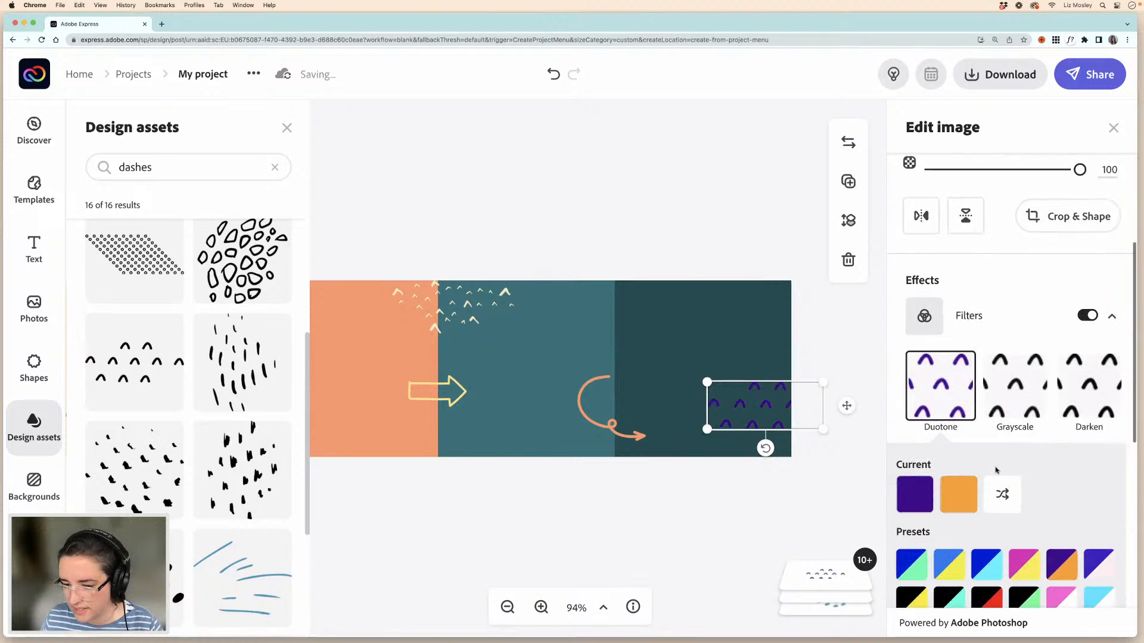
scroll(995, 471, "down", 1)
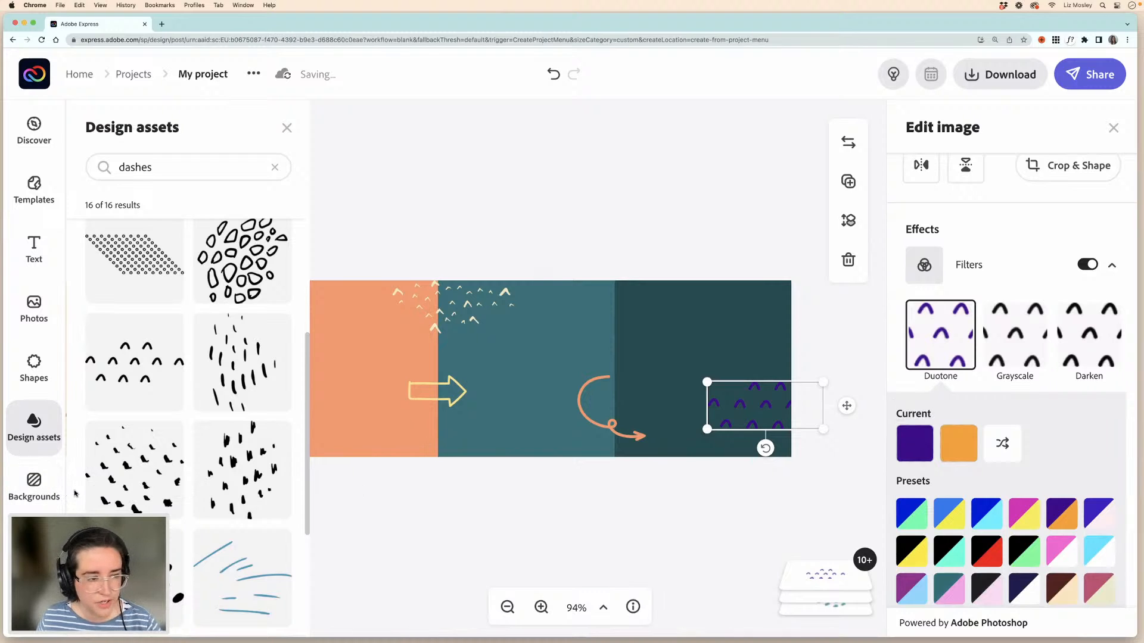
left_click(914, 444)
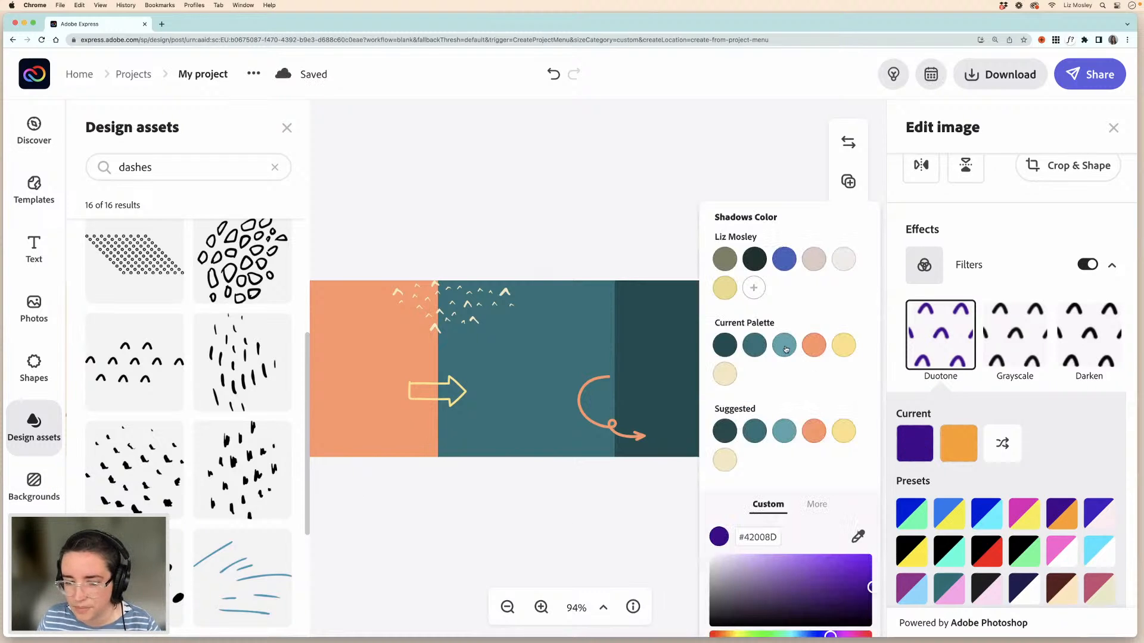
left_click(814, 350)
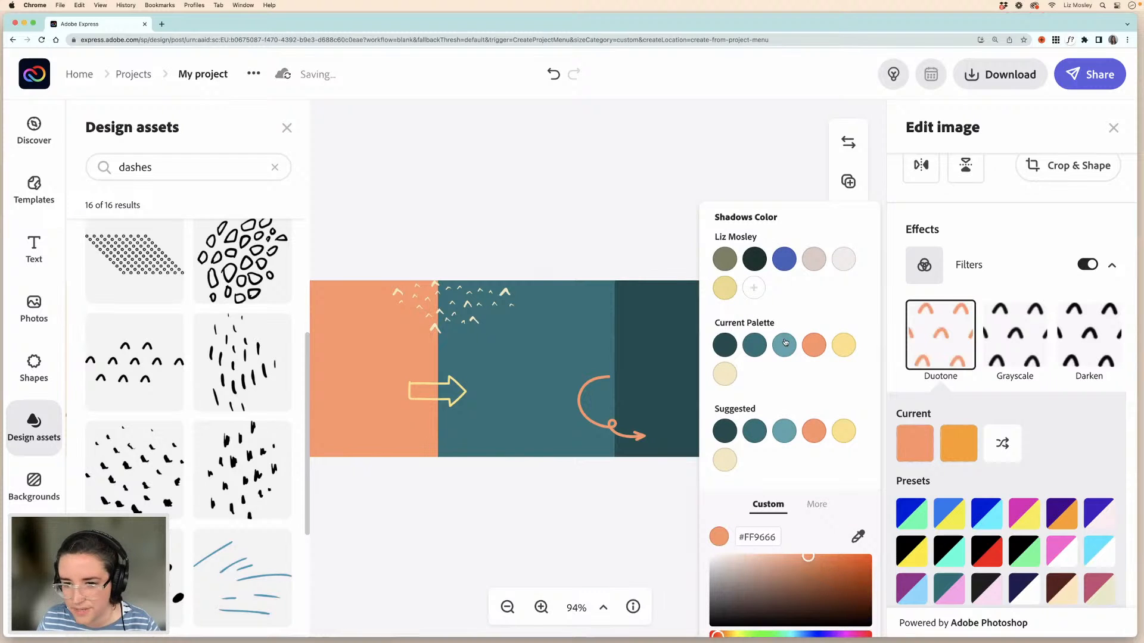
left_click(644, 256)
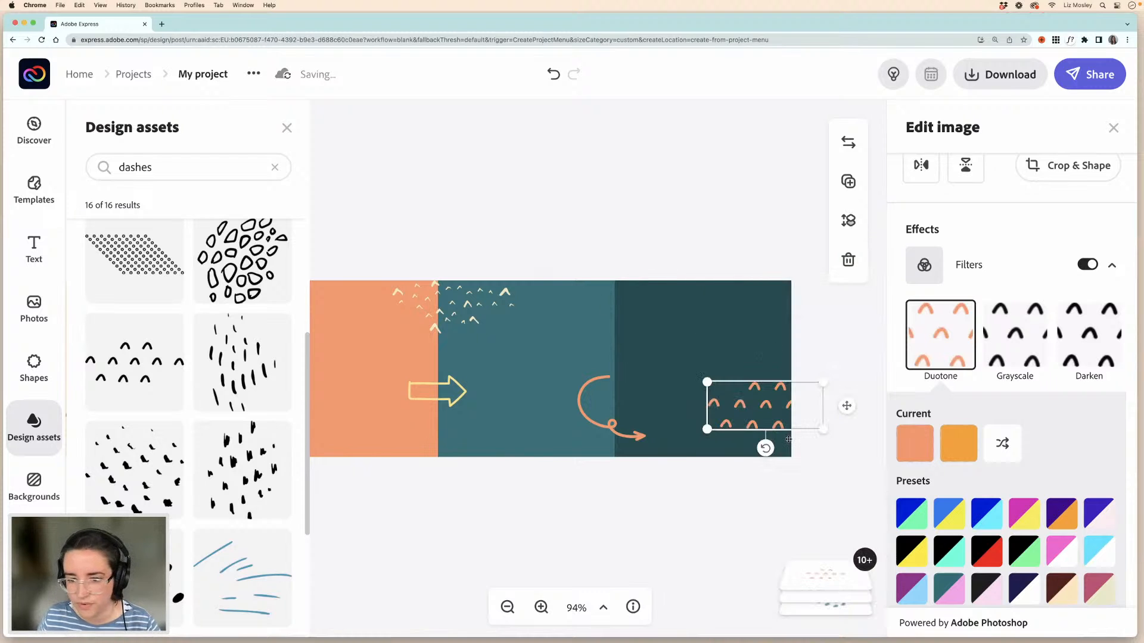
left_click(1113, 127)
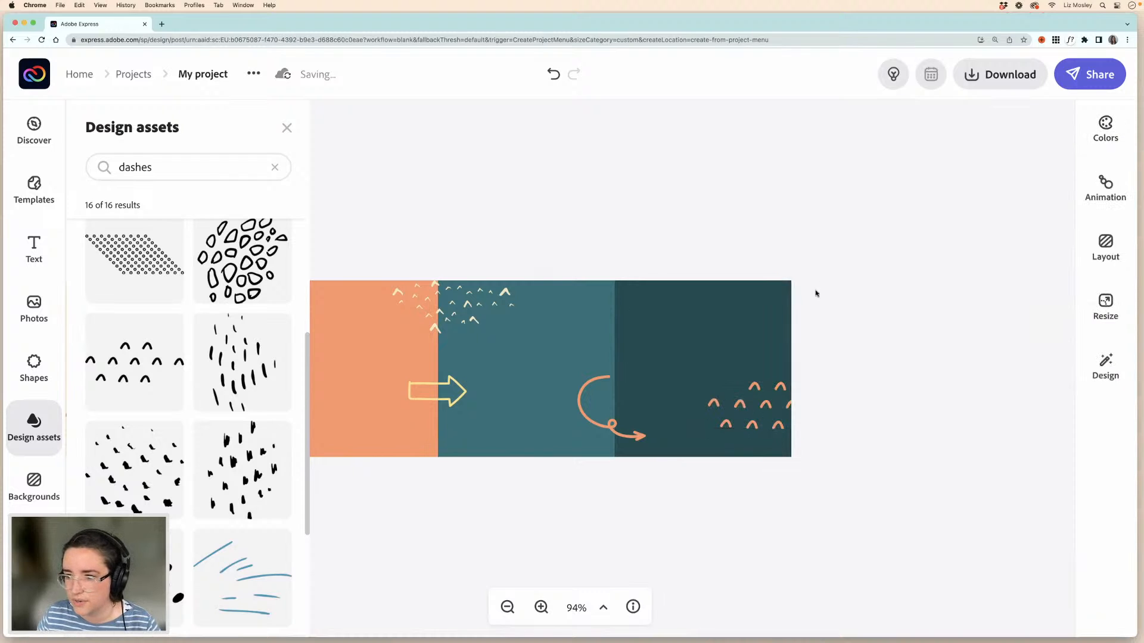
left_click(1109, 368)
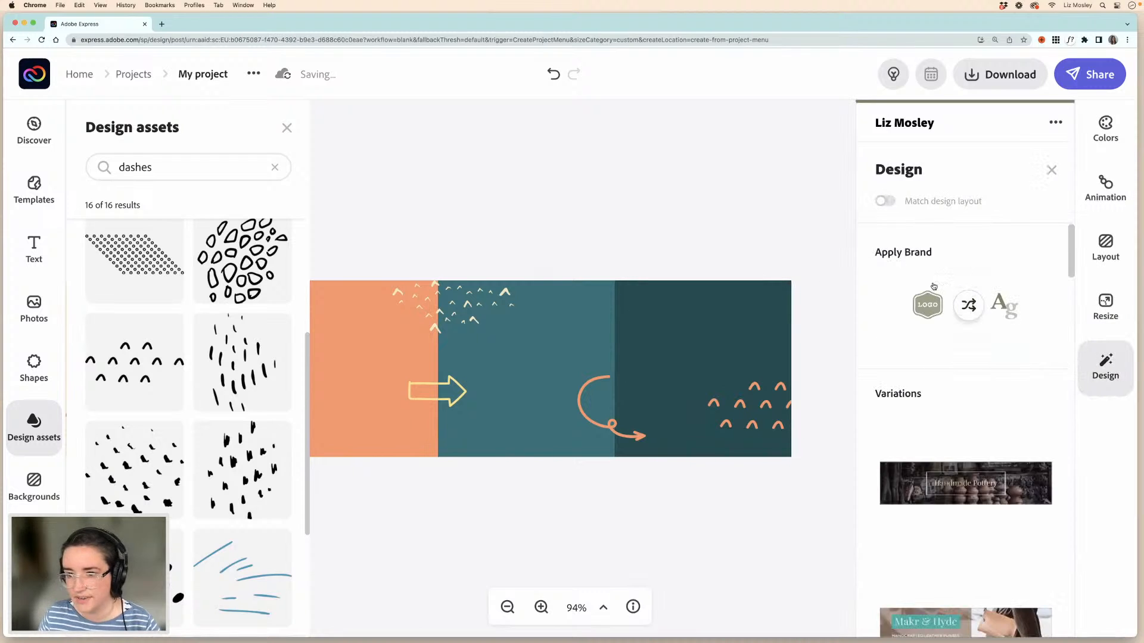
left_click(744, 219)
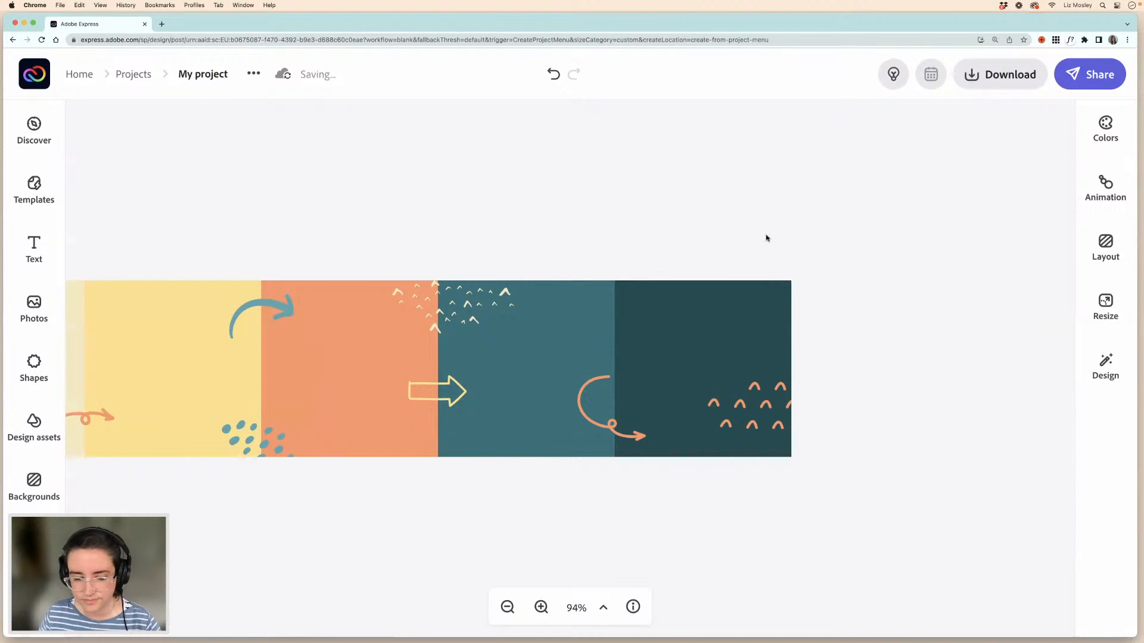
scroll(768, 239, "left", 5)
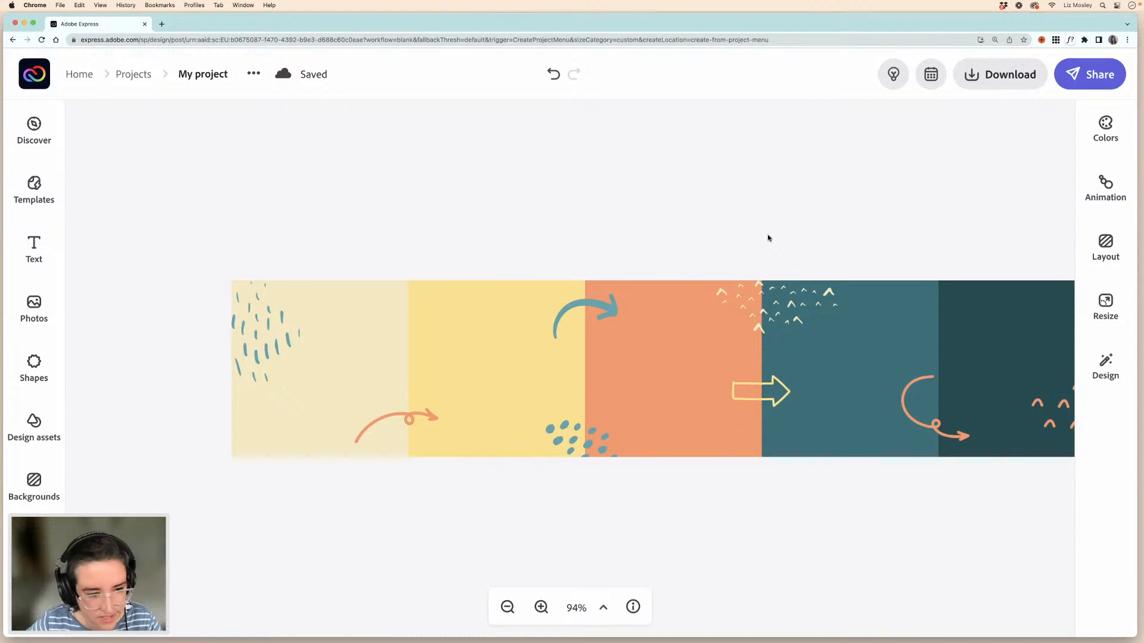
- Browse the ready-made text templates and open the full Headlines collection
left_click(34, 250)
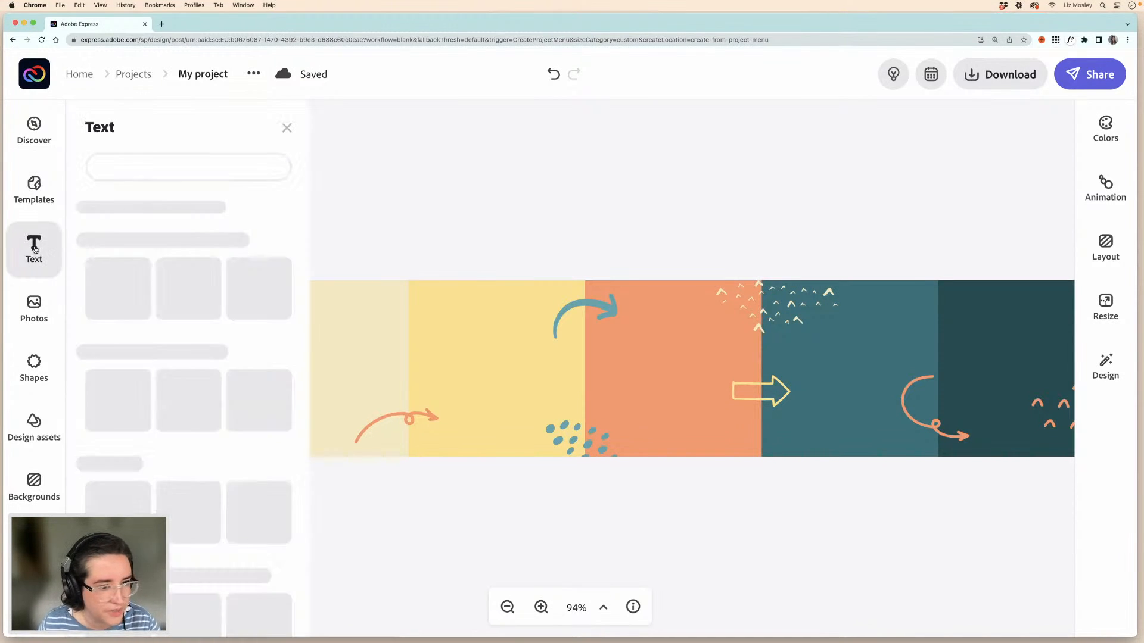
scroll(216, 390, "down", 1)
scroll(216, 390, "down", 2)
scroll(216, 390, "down", 5)
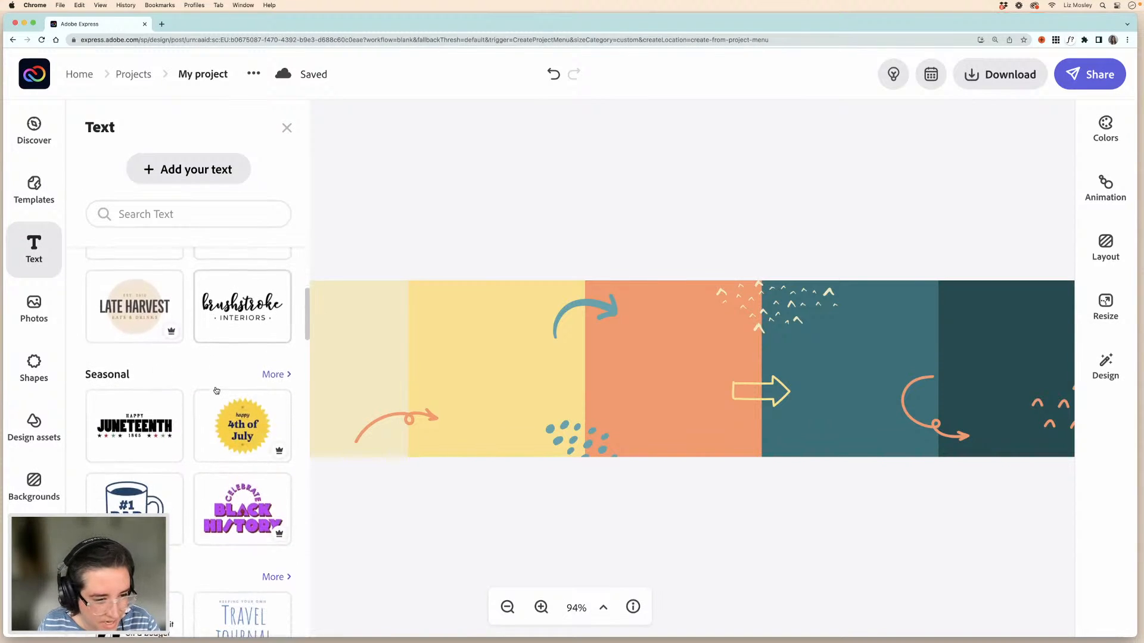
scroll(217, 391, "down", 4)
scroll(216, 390, "up", 2)
scroll(216, 390, "down", 3)
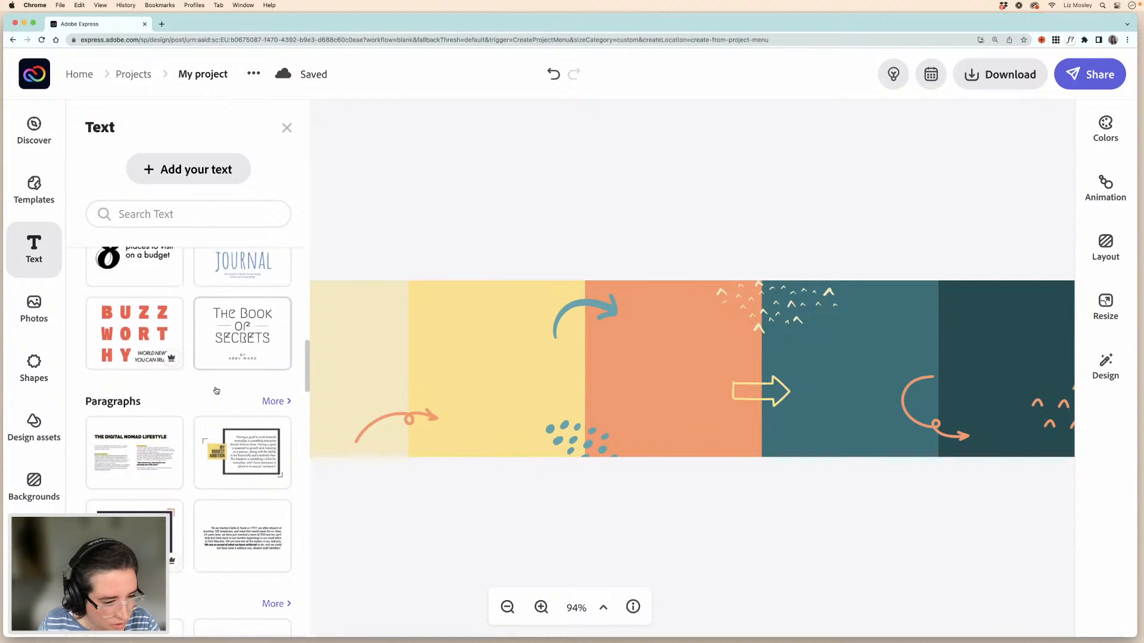
scroll(217, 390, "up", 4)
scroll(216, 390, "up", 1)
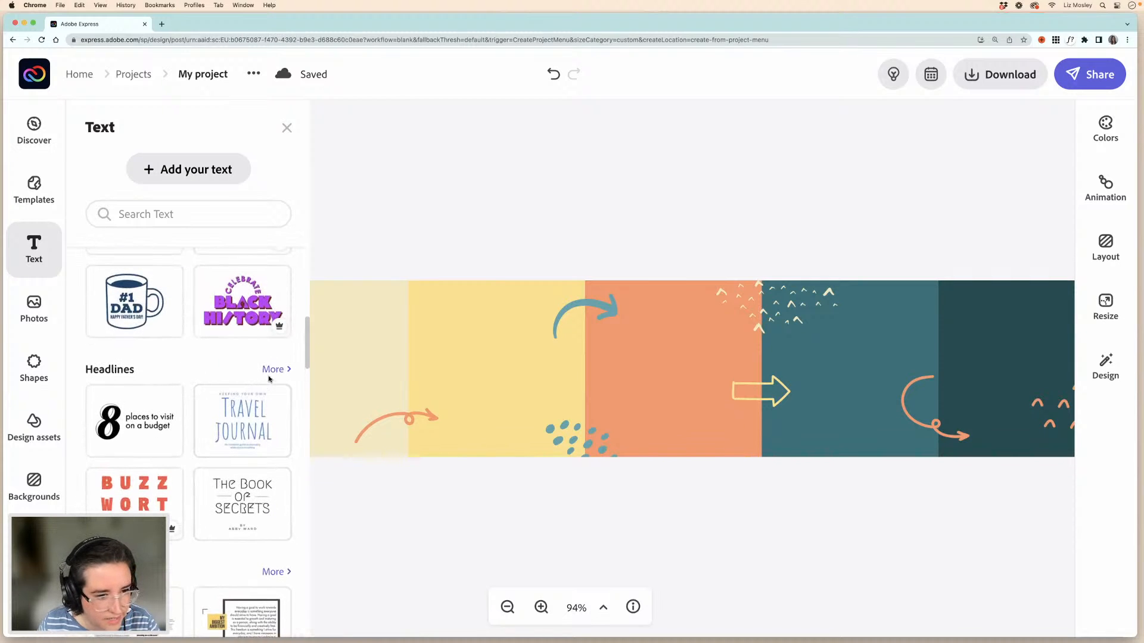
left_click(274, 371)
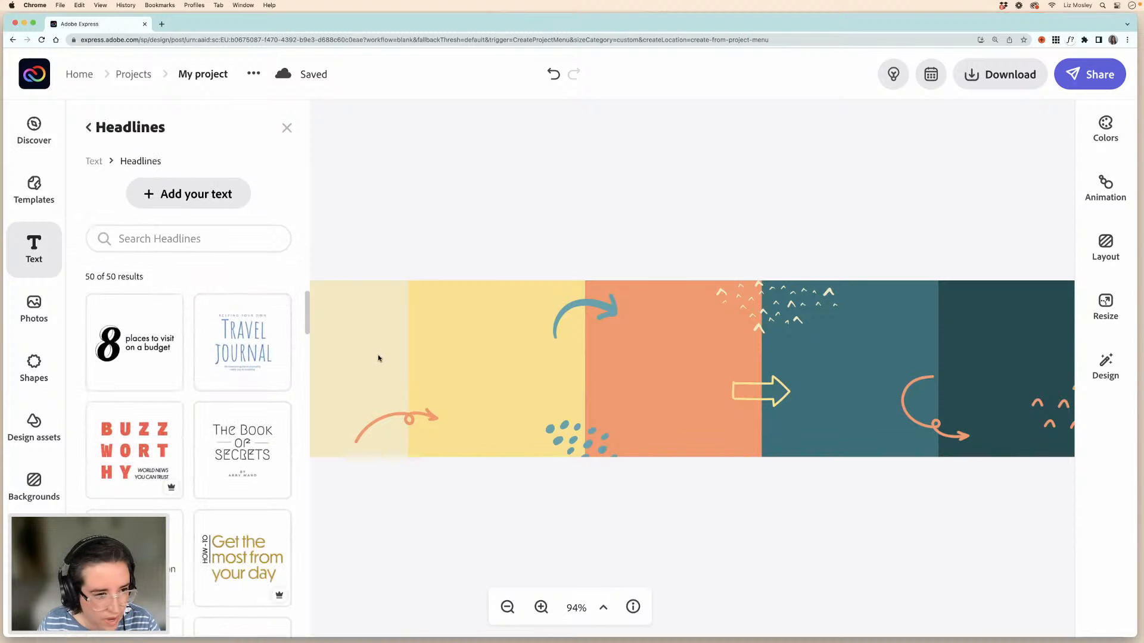
- Add the headline template "5 Questions You Need To Ask At A Job Interview" to the graphic
scroll(201, 386, "down", 5)
scroll(201, 386, "down", 3)
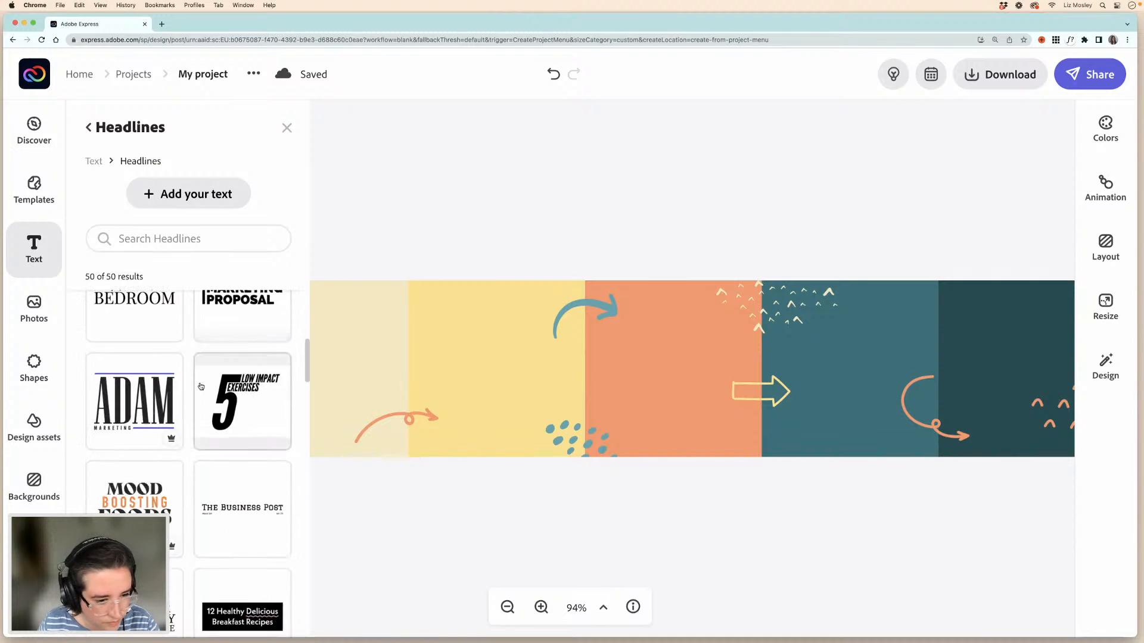
scroll(201, 386, "down", 4)
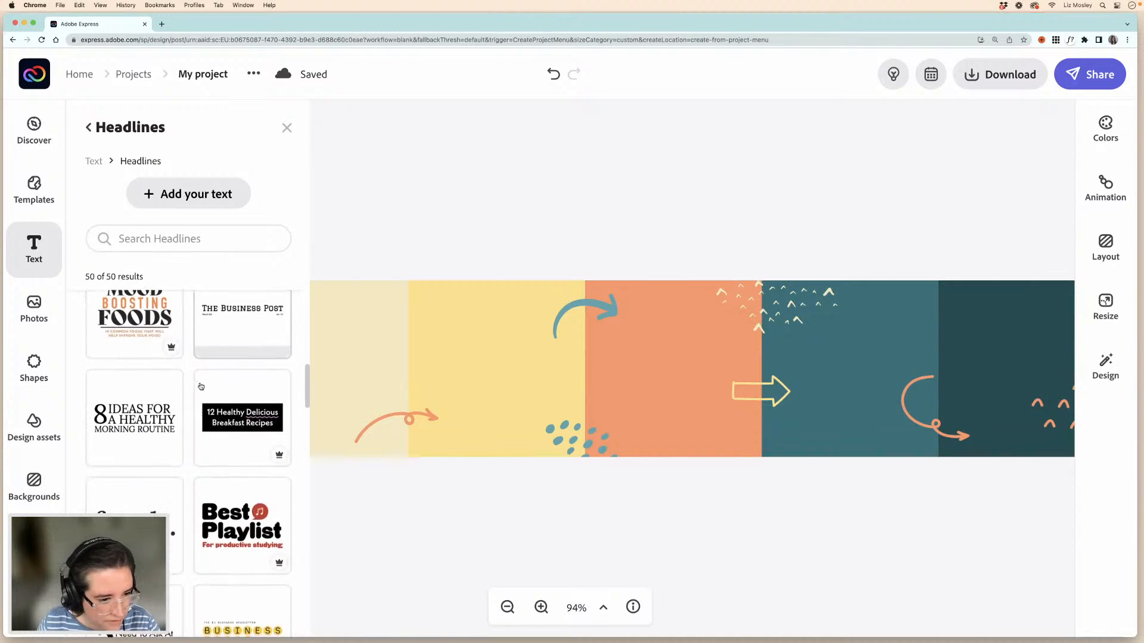
scroll(201, 386, "down", 1)
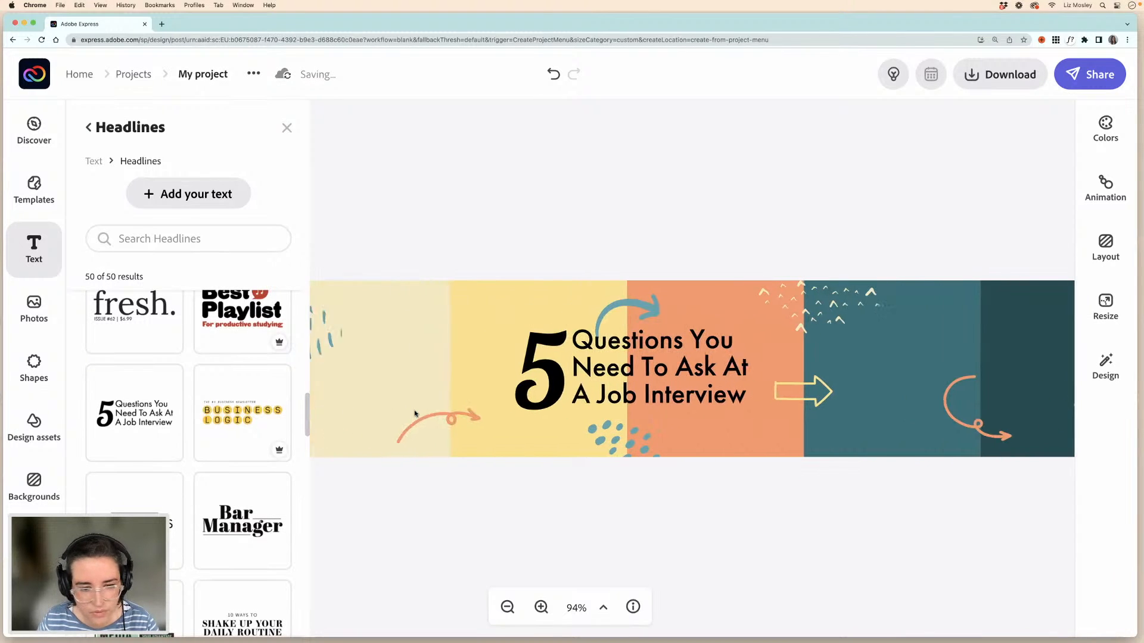
- Shrink the headline group to about two thirds of a cell's width and place it above the looped arrow in the cream cell
left_click(677, 379)
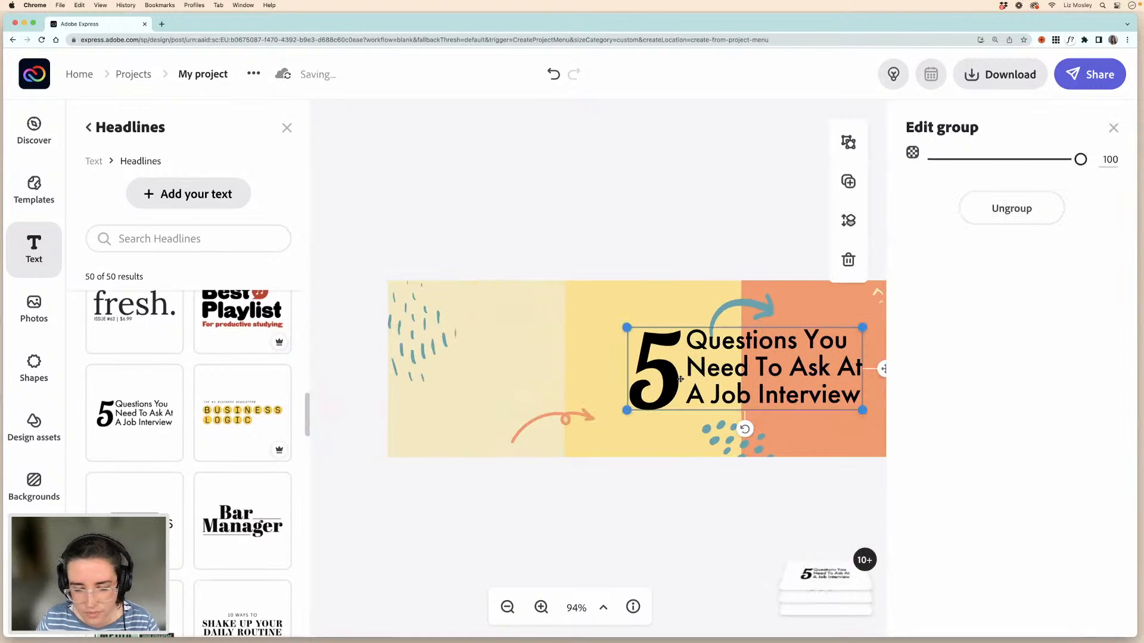
left_click_drag(715, 375, 518, 382)
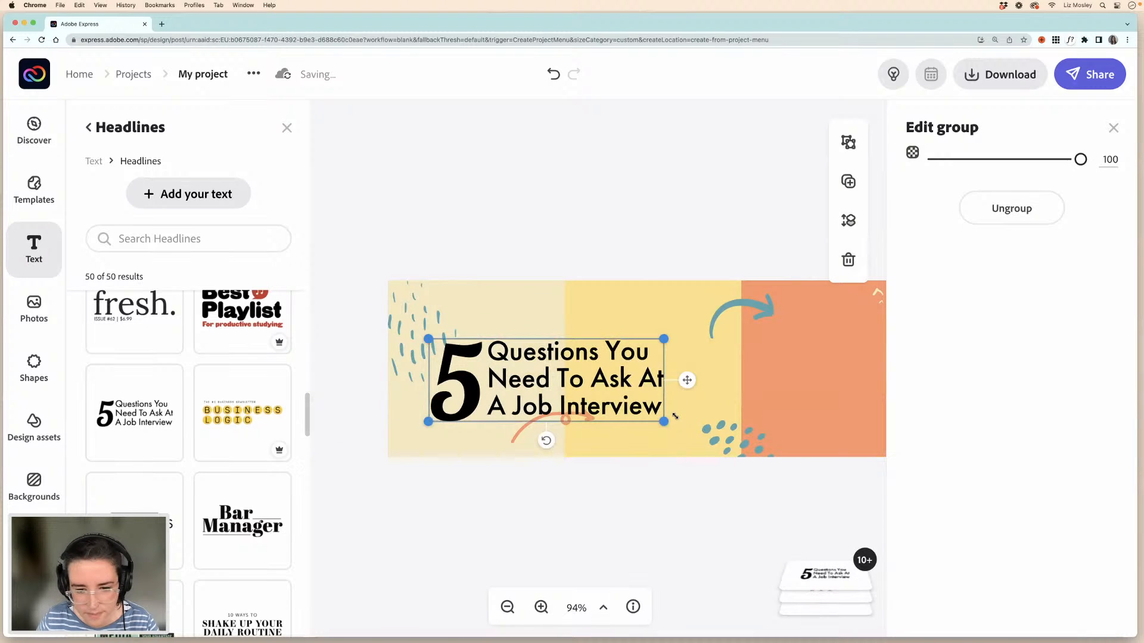
left_click_drag(664, 419, 490, 386)
left_click_drag(426, 408, 433, 401)
mouse_move(510, 379)
left_mouse_down()
mouse_move(495, 381)
mouse_move(504, 374)
left_mouse_up()
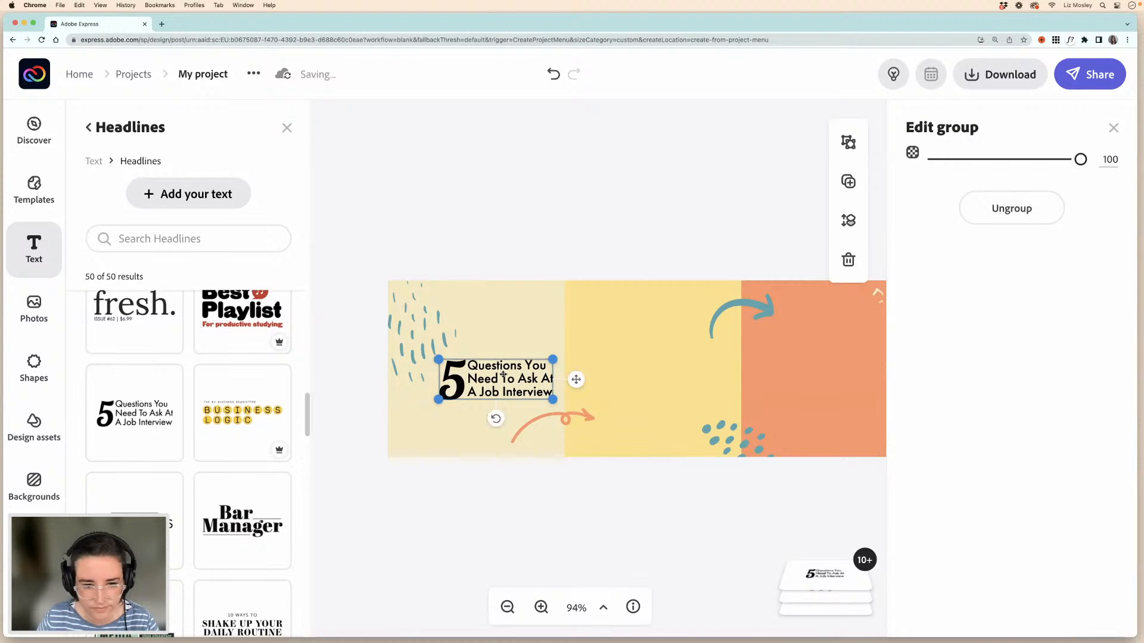
key("Left")
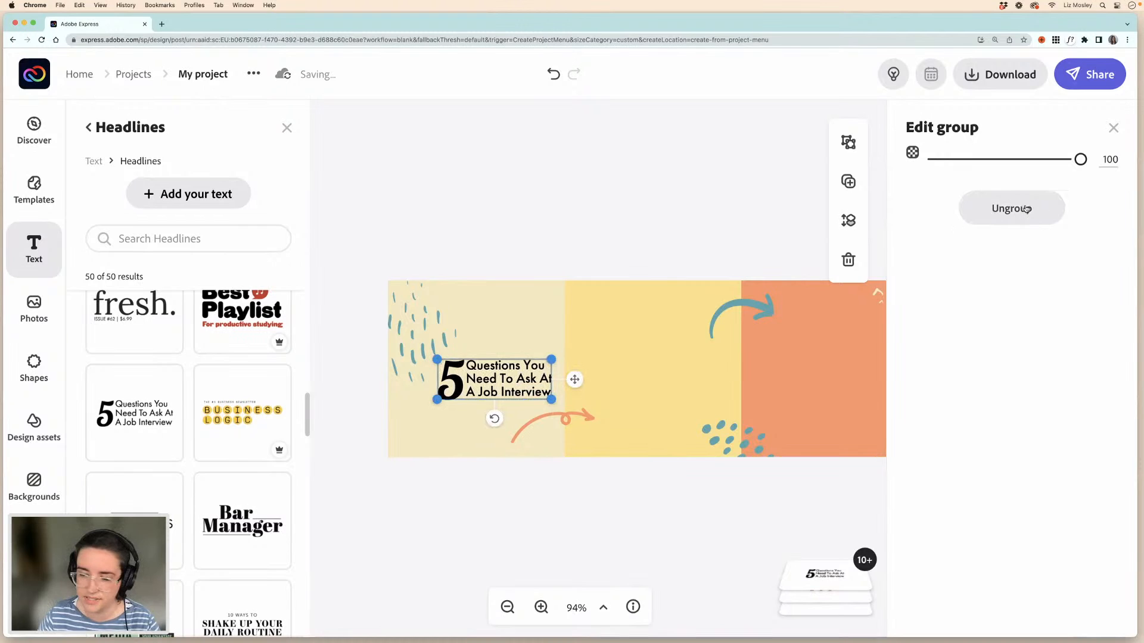
- Ungroup the headline and colour its large numeral with the palette's dark teal #174C4F
left_click(1005, 213)
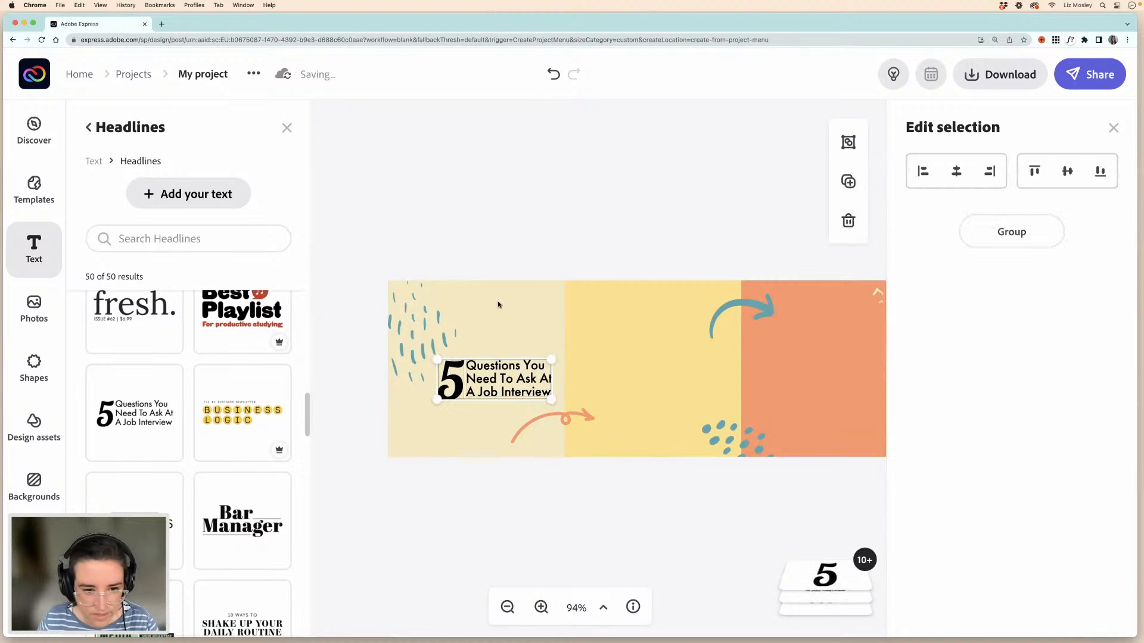
left_click(482, 248)
left_click(449, 393)
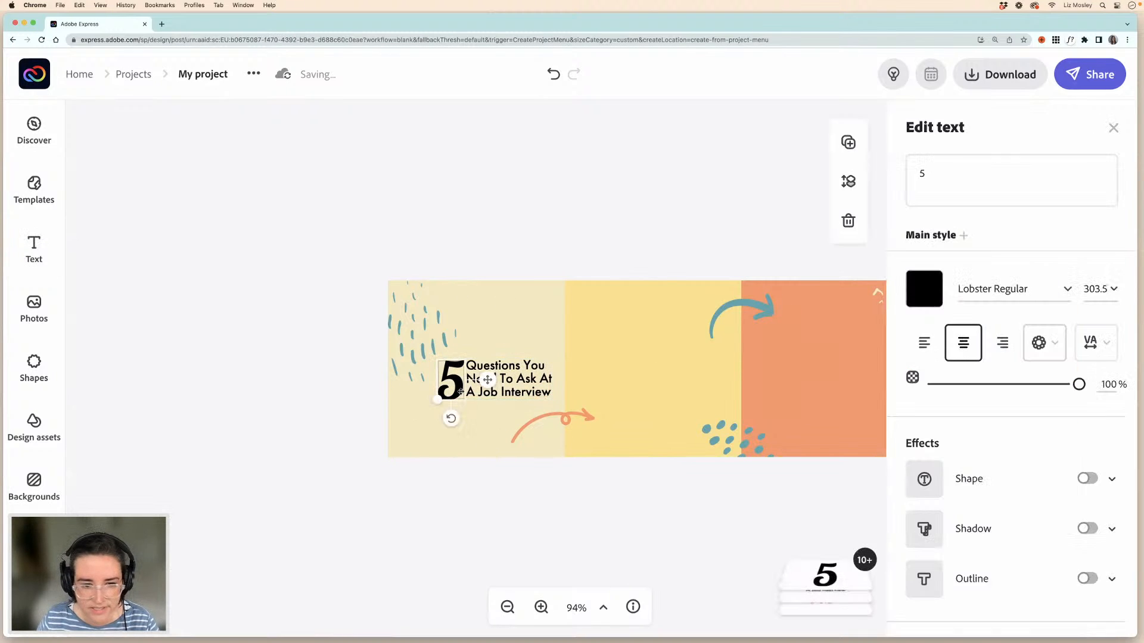
left_click(924, 290)
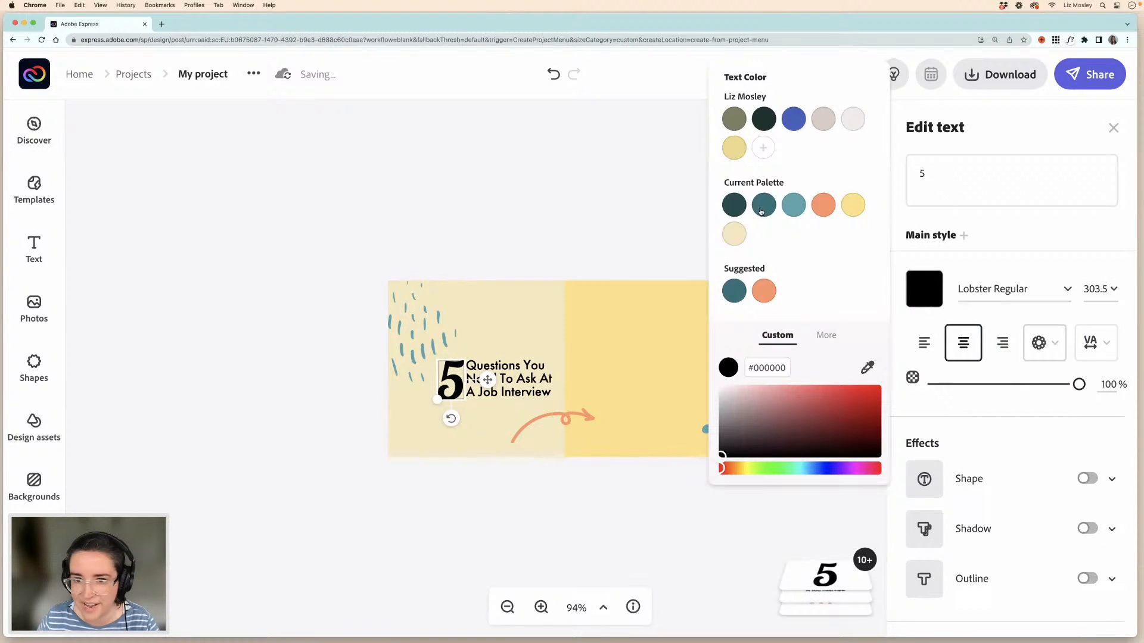
left_click(735, 206)
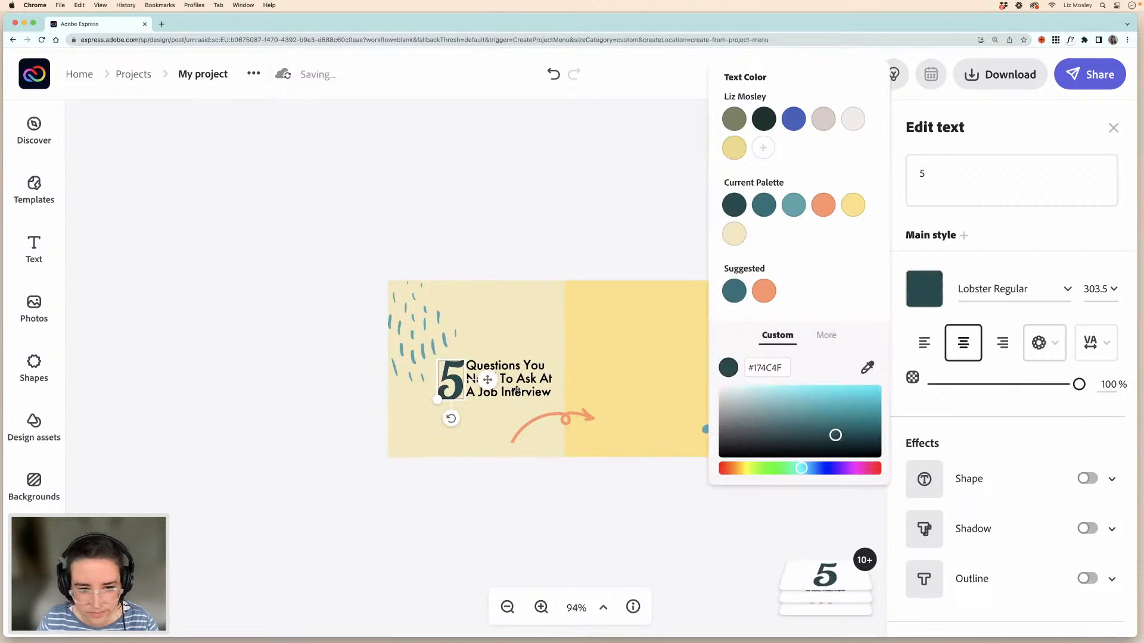
left_click(516, 390)
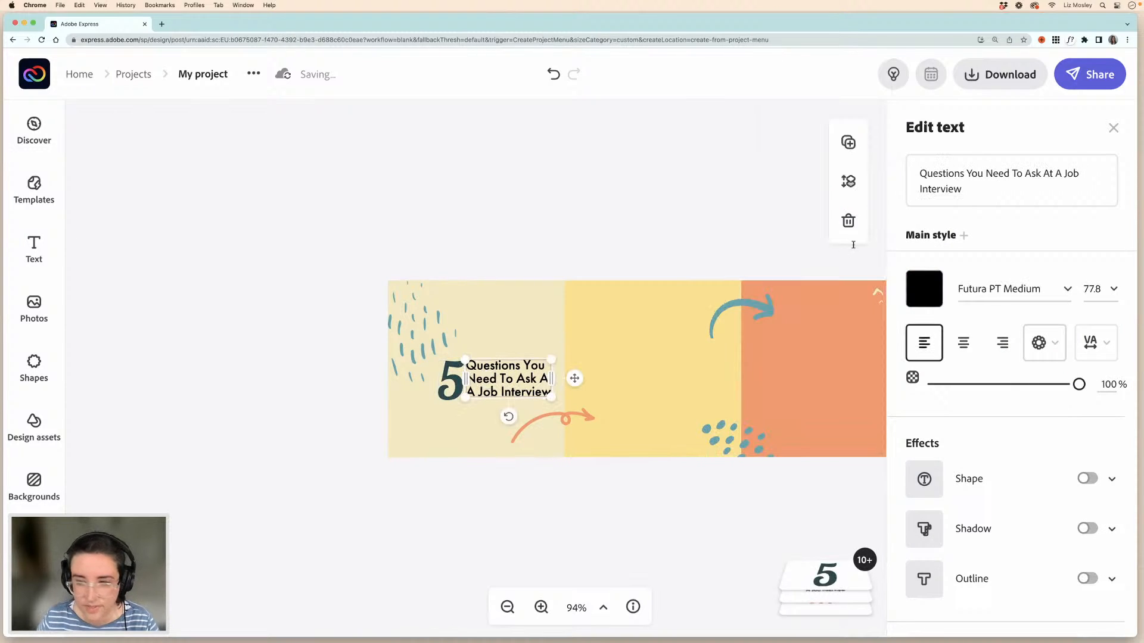
left_click(962, 186)
left_click_drag(966, 189, 915, 173)
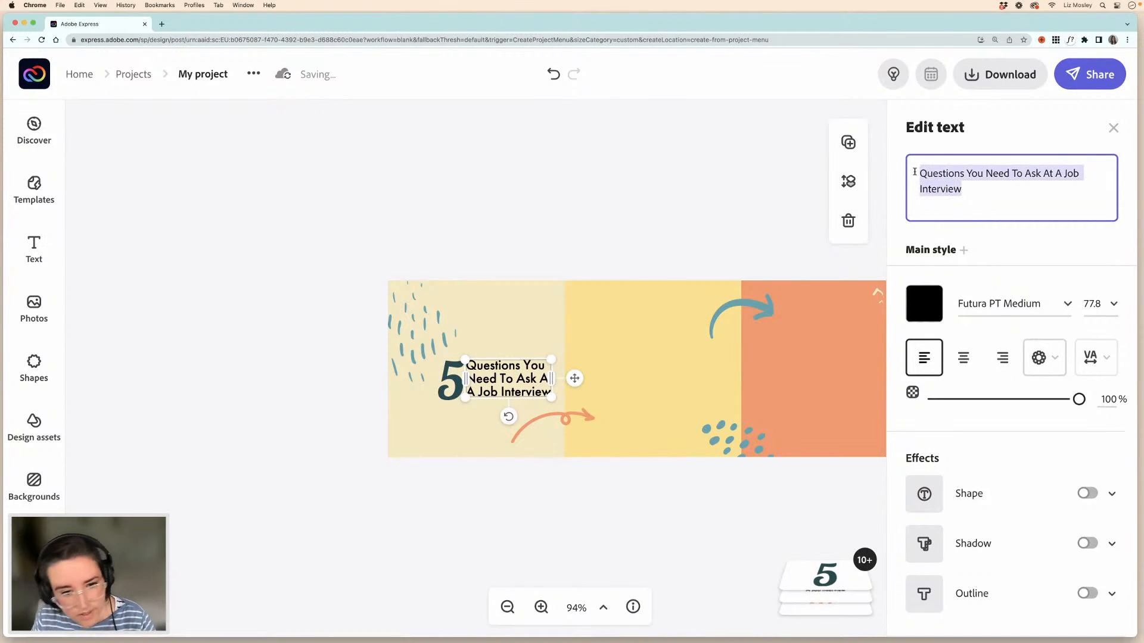
- Change the headline's large numeral to "4"
left_click(450, 392)
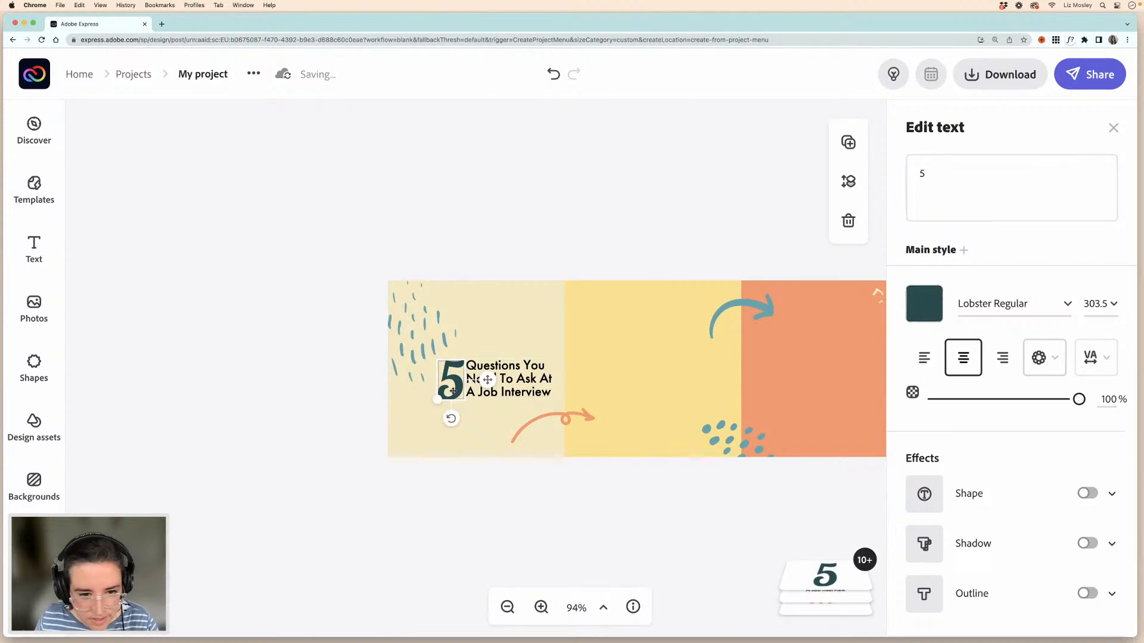
left_click(926, 172)
key("BackSpace")
type("4")
left_click(377, 223)
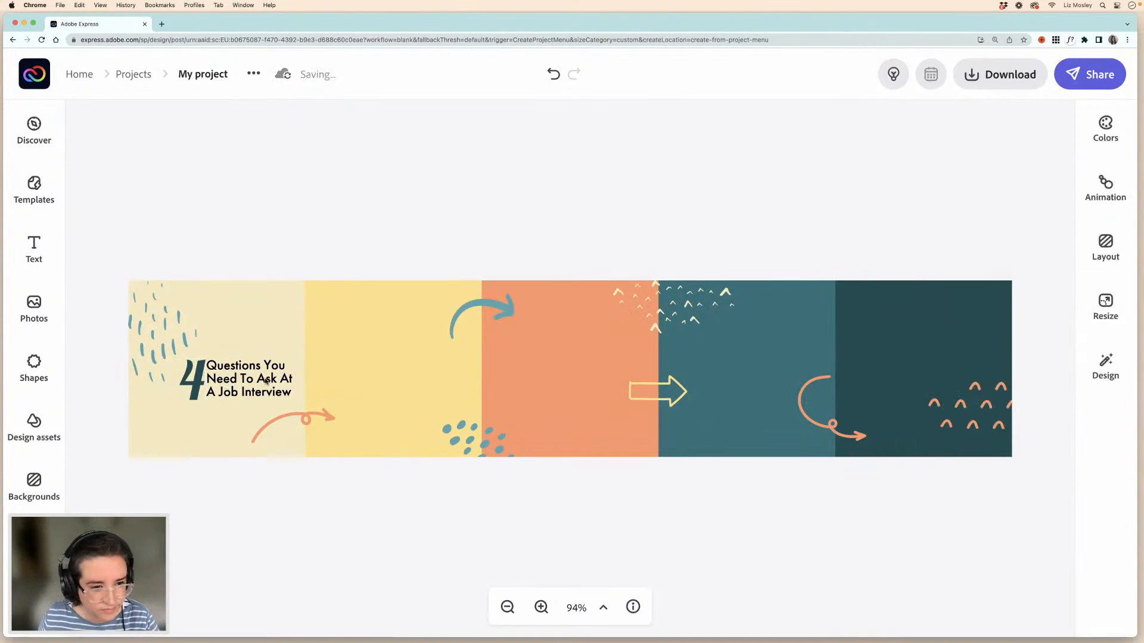
- Replace the wording beside the numeral with "Ways to get more podcast listeners"
left_click(265, 379)
left_click(964, 189)
key("Return")
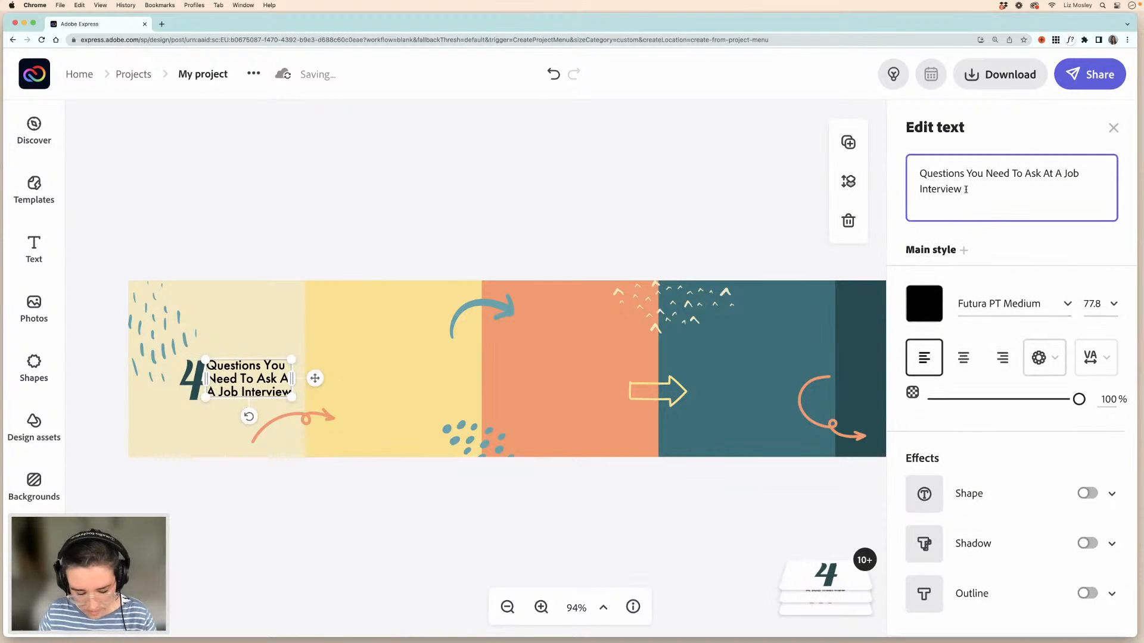
left_click_drag(971, 187, 916, 170)
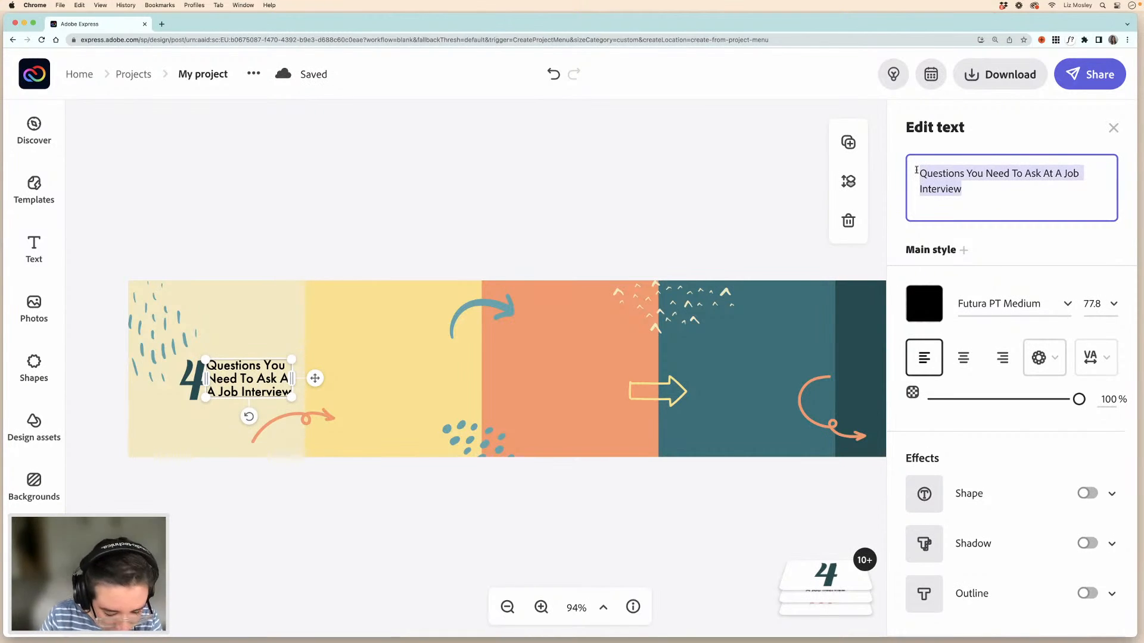
type("Ways to get more podcast listeners")
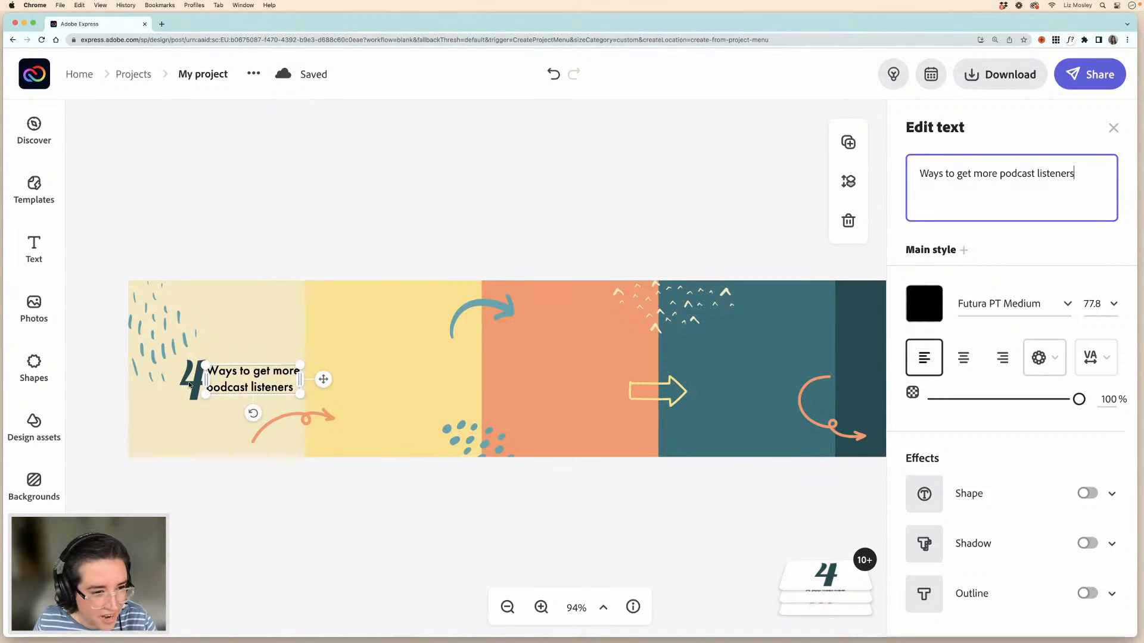
- Nudge the numeral 4 and its wording slightly left so both fit within the cream cell without overlapping
left_click(192, 381)
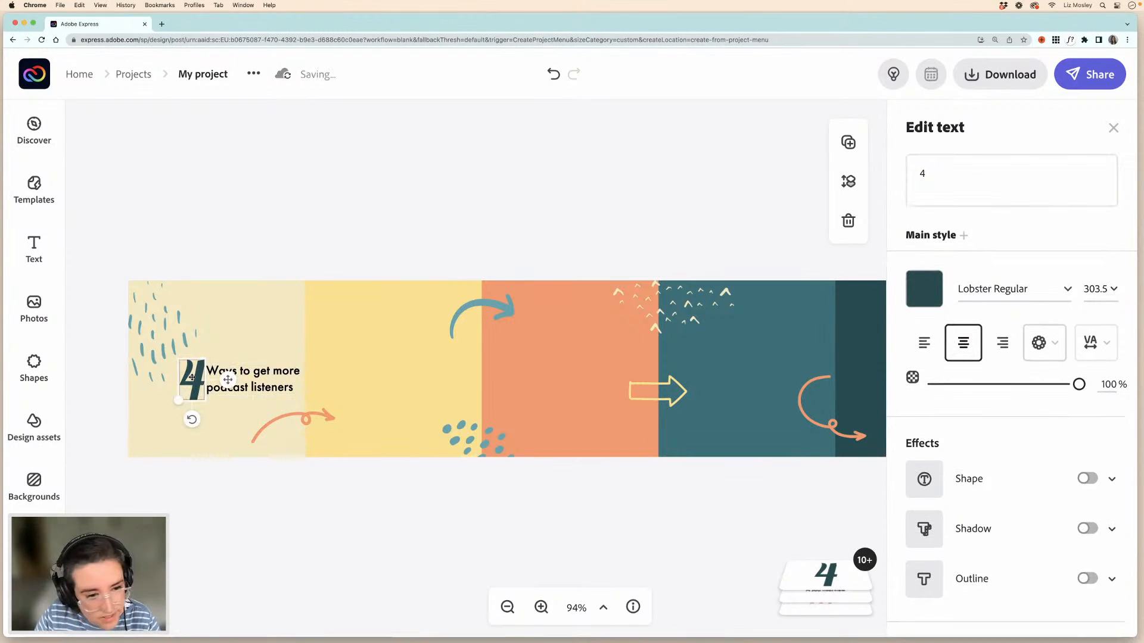
key("Left")
key("Left")
key("Left")
key("Left")
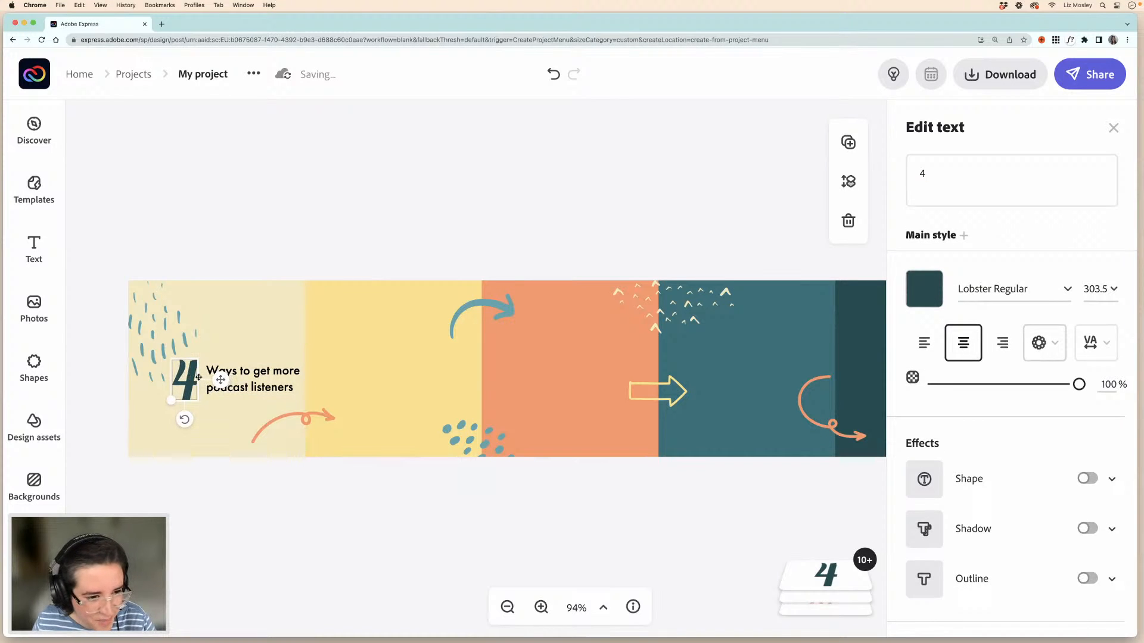
left_click(247, 388)
key("Left")
key("Left")
key("Left")
key("Left")
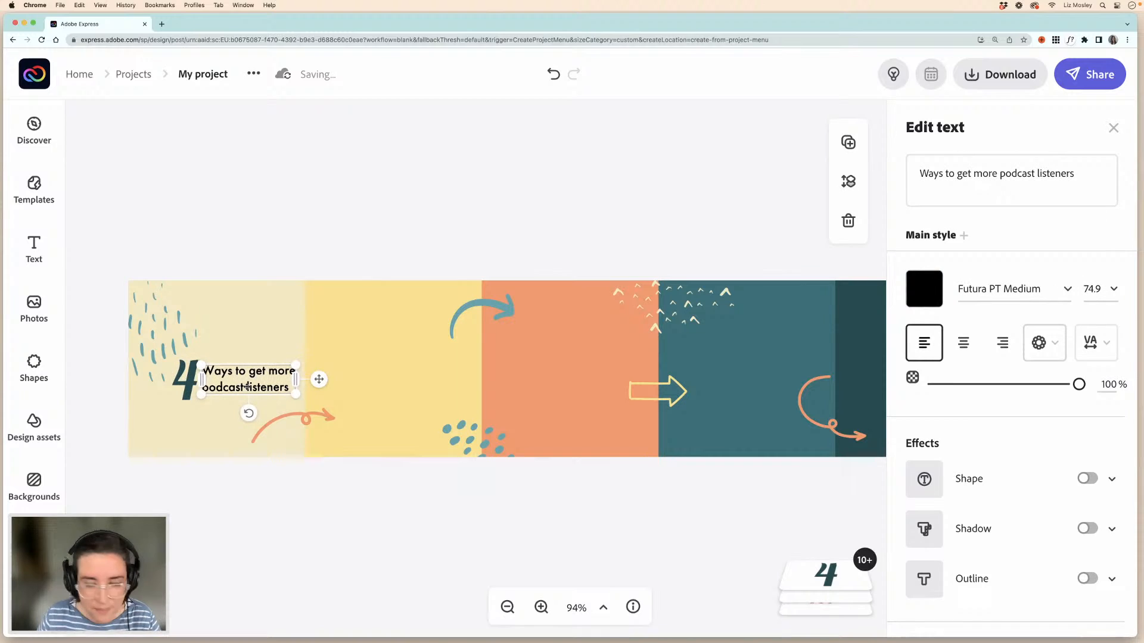
- Try the palette's orange as the colour of the "Ways to get more podcast listeners" text
left_click(921, 292)
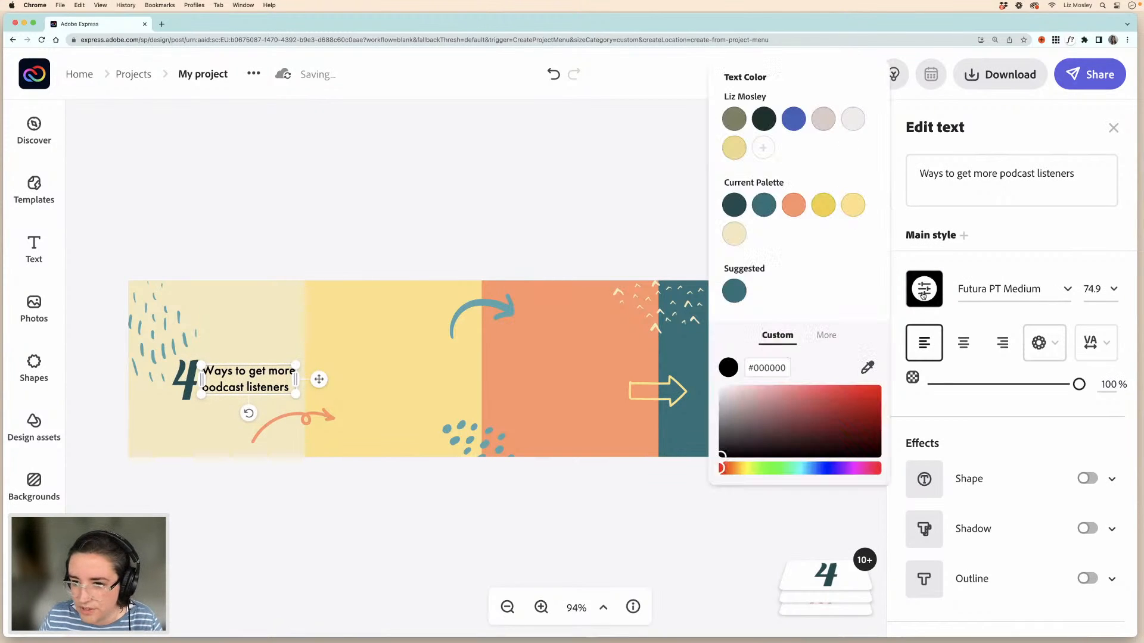
left_click(795, 207)
left_click(491, 204)
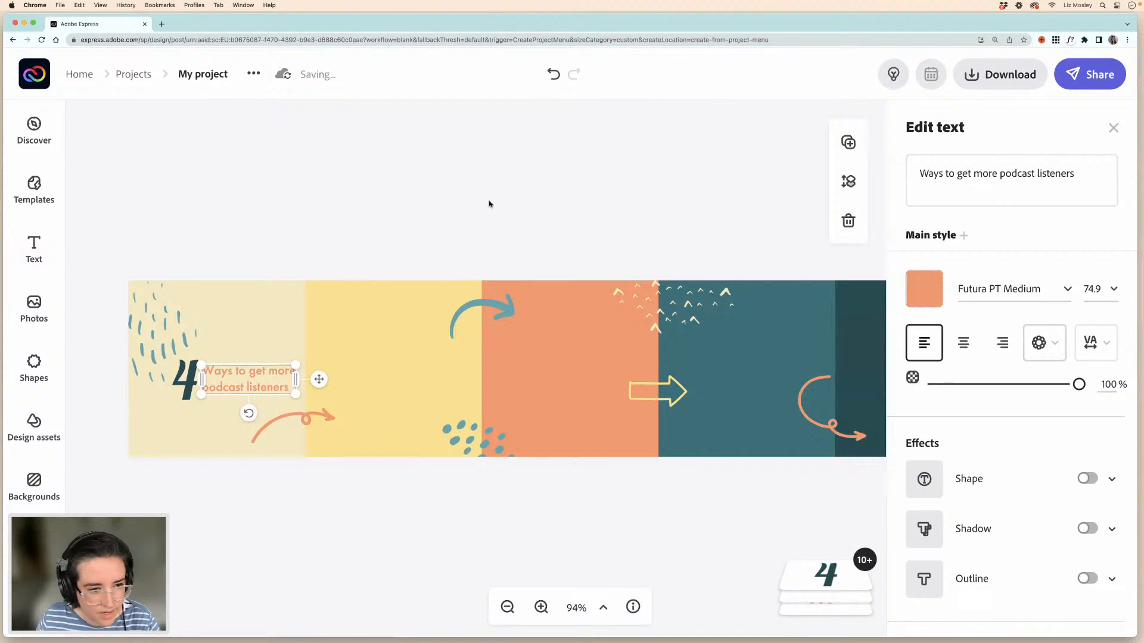
- Colour the "Ways to get more podcast listeners" text with the palette's medium teal
left_click(917, 287)
left_click(765, 208)
left_click(462, 249)
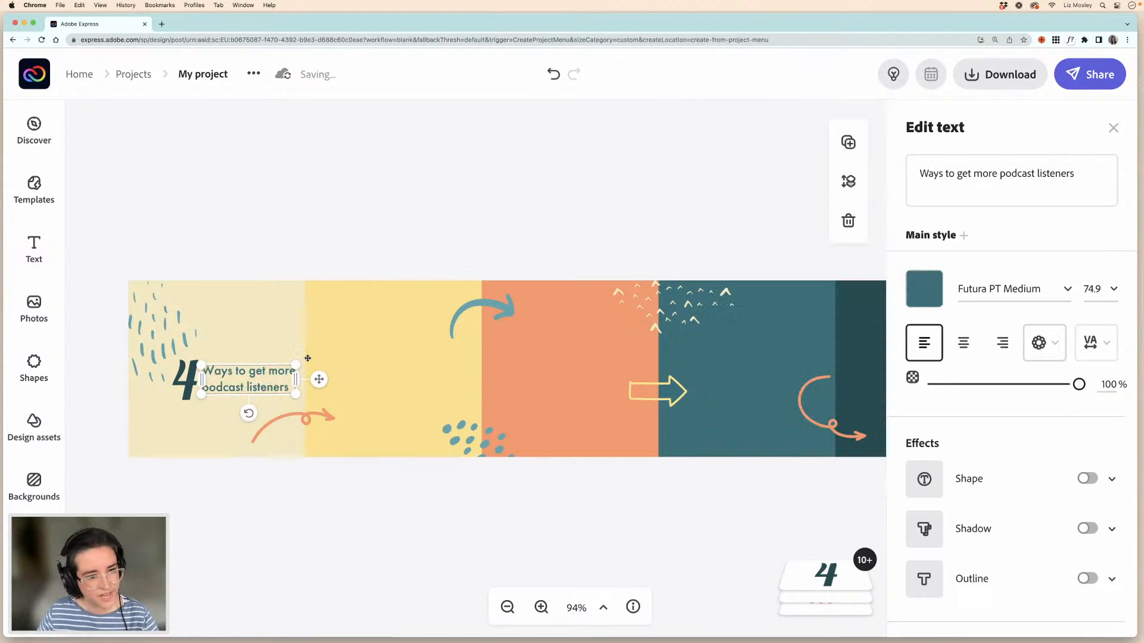
left_click(263, 192)
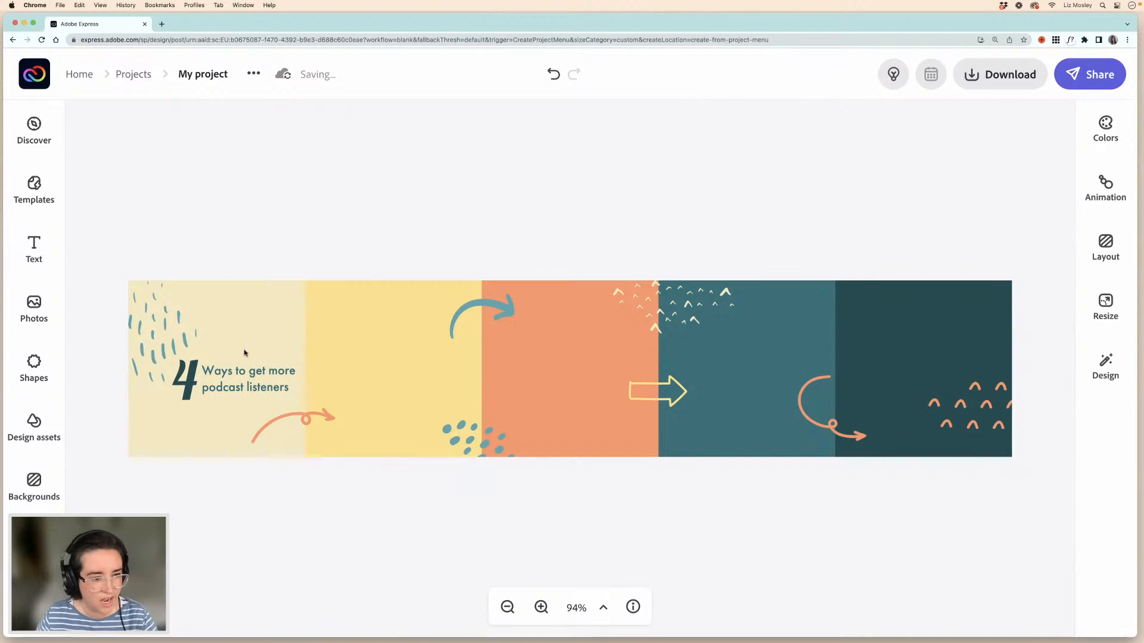
- Group the numeral 4 with the "Ways to get more podcast listeners" text
left_click(195, 390)
left_click(255, 386, "shift")
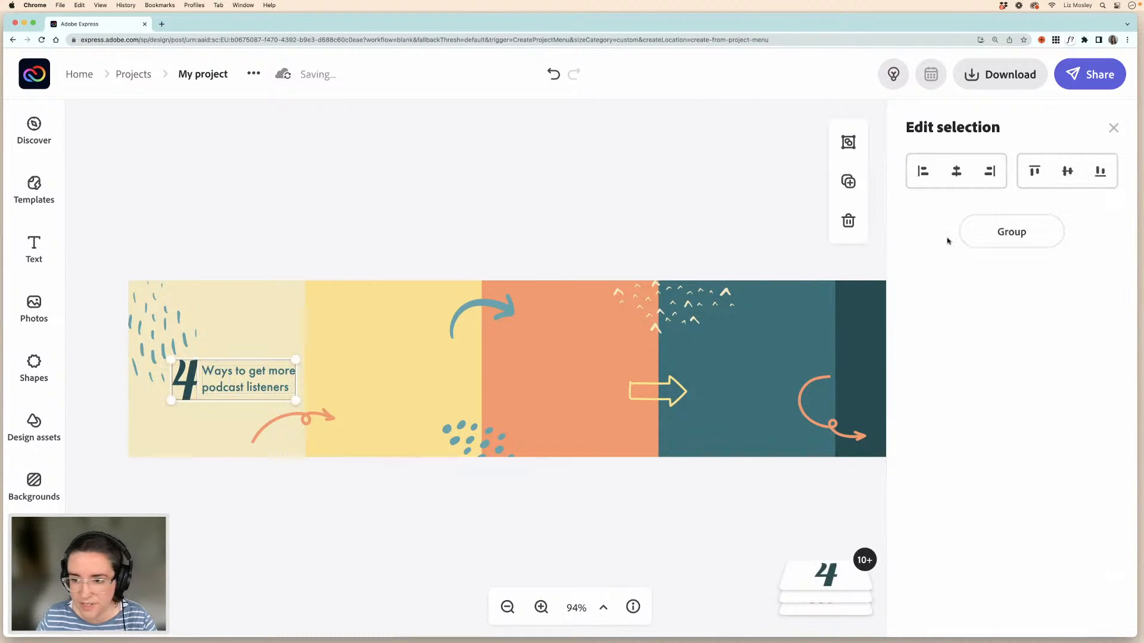
left_click(1011, 232)
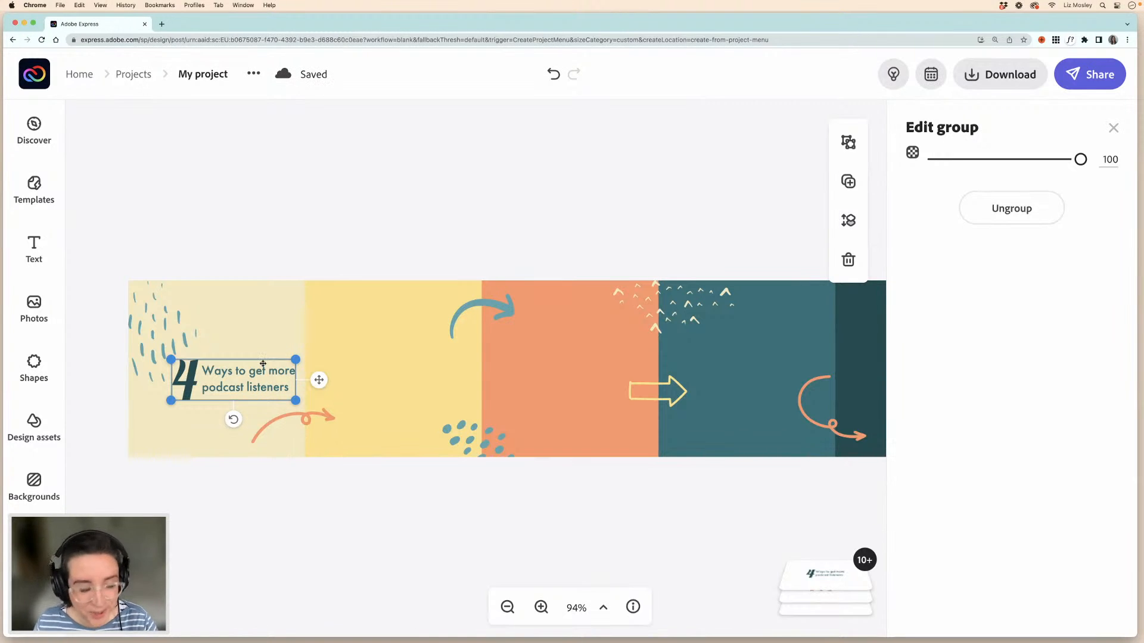
- Place a copy of the grouped 4 headline in each of the yellow, orange, medium-teal and dark-teal panels
left_click_drag(262, 364, 415, 346)
key("super+c")
key("super+v")
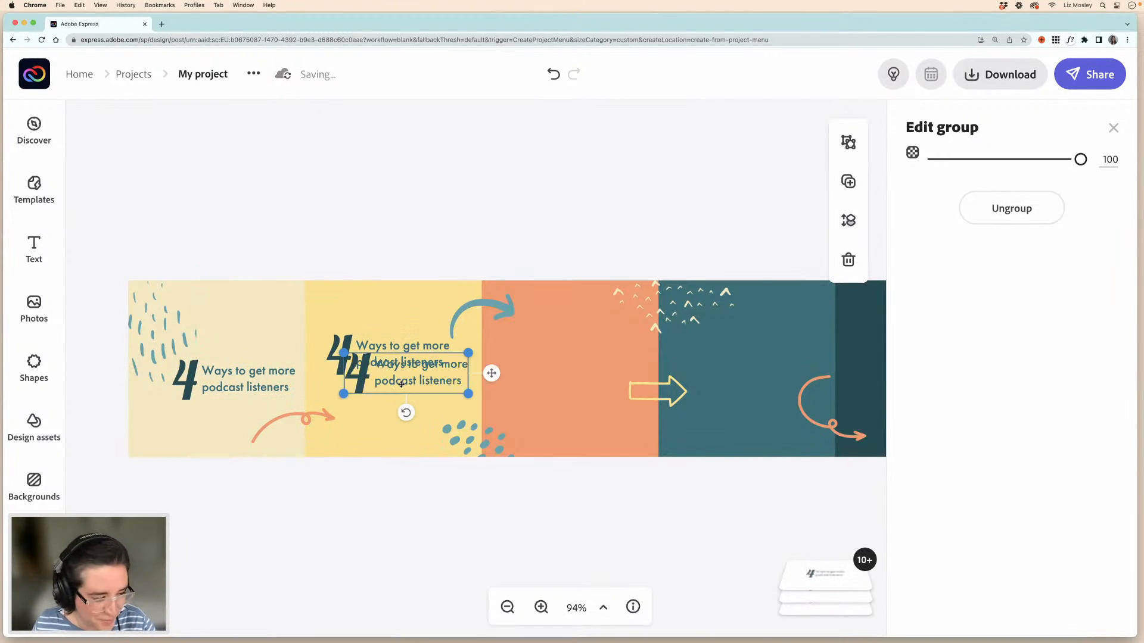
left_click_drag(388, 382, 715, 360)
key("super+v")
scroll(757, 414, "right", 5)
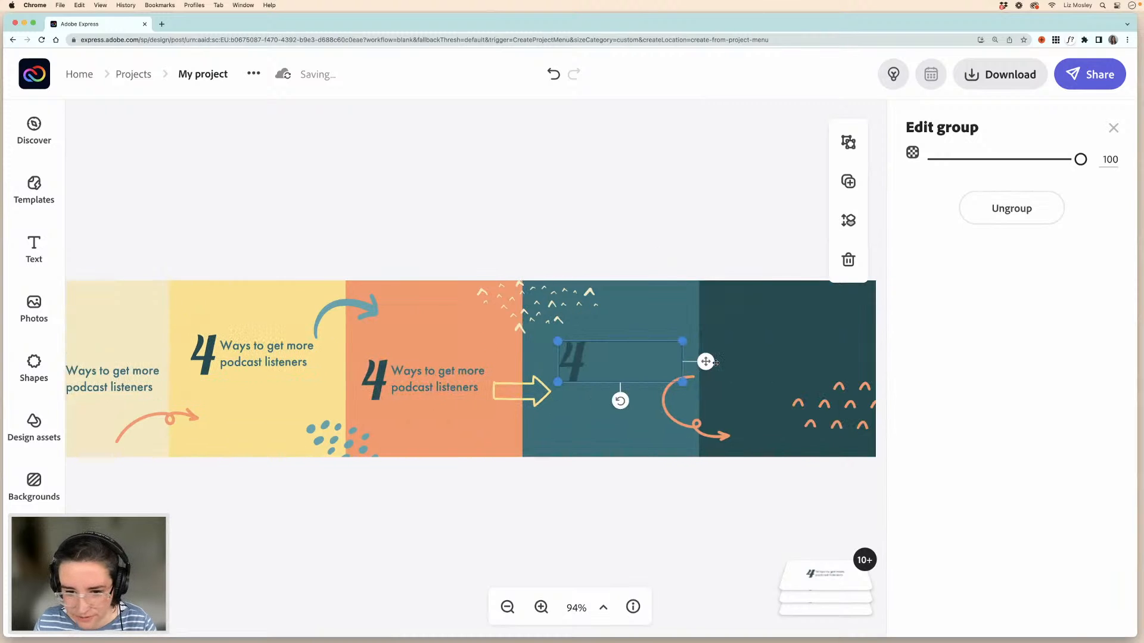
key("super+v")
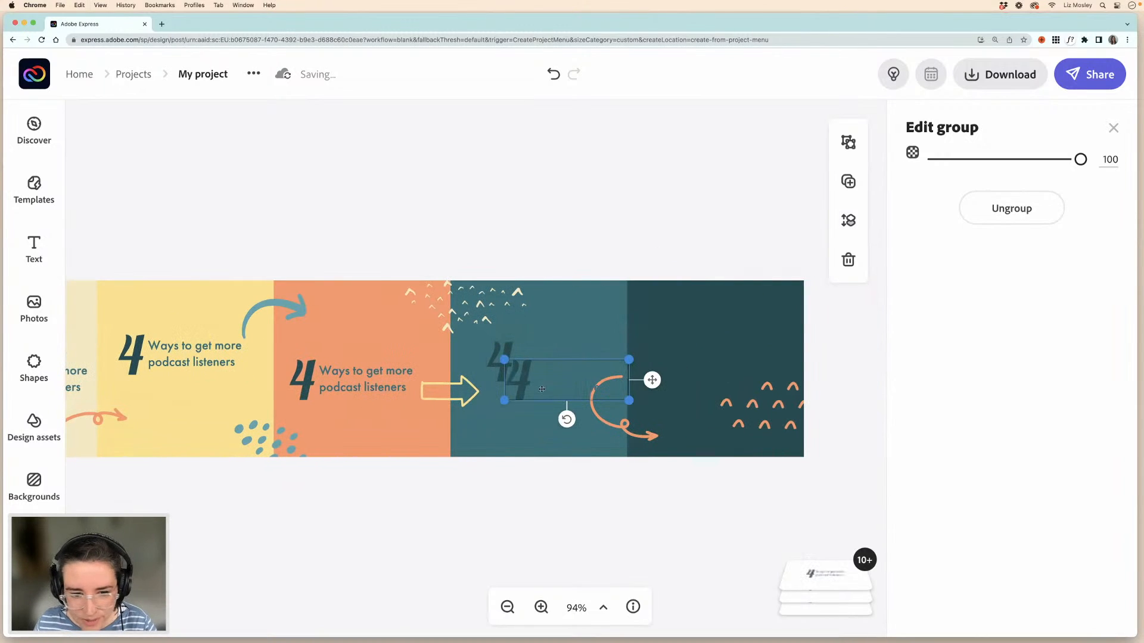
left_click_drag(524, 388, 673, 329)
- Ungroup the four headline copies in the dark-teal, medium-teal, orange and yellow panels
left_click(1011, 208)
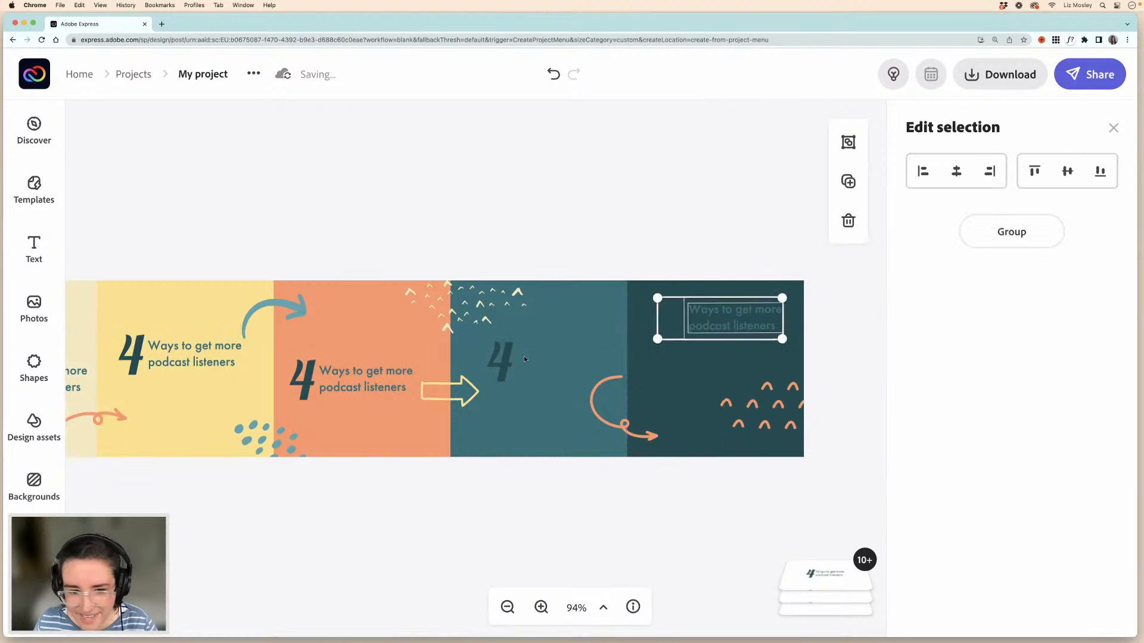
left_click(505, 361)
left_click(1012, 208)
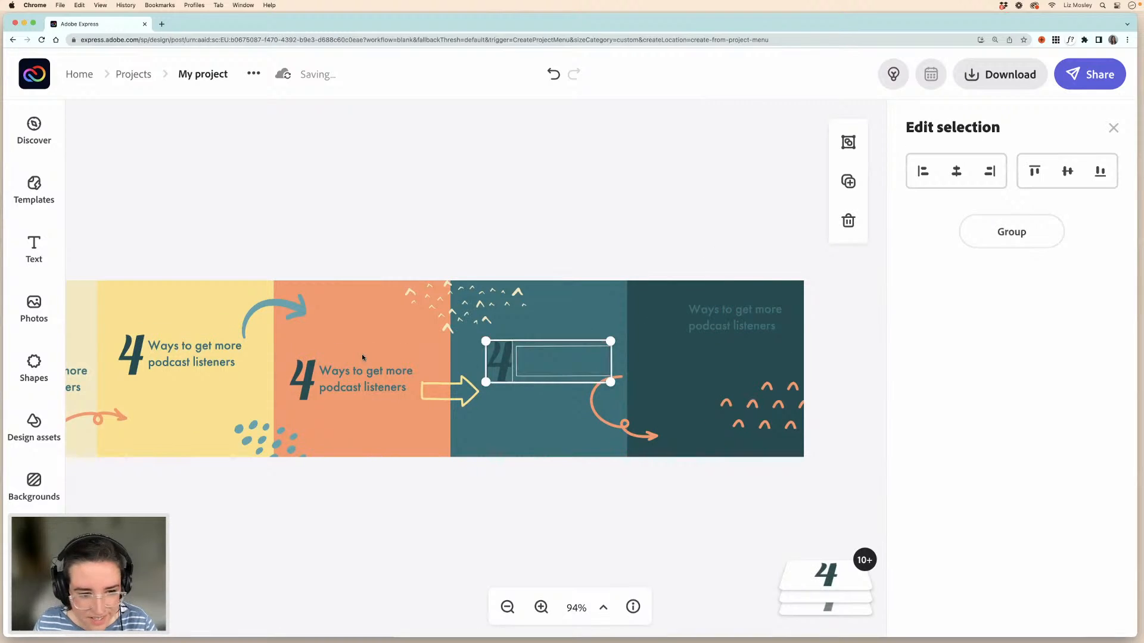
scroll(362, 353, "left", 3)
left_click(399, 381)
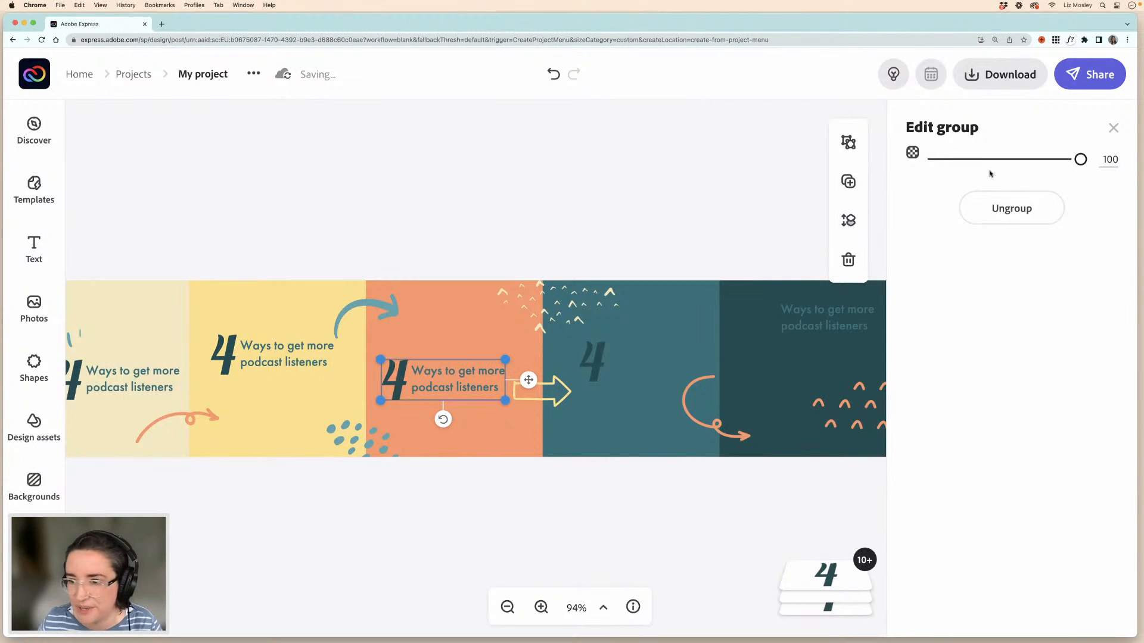
left_click(1012, 208)
scroll(313, 369, "left", 3)
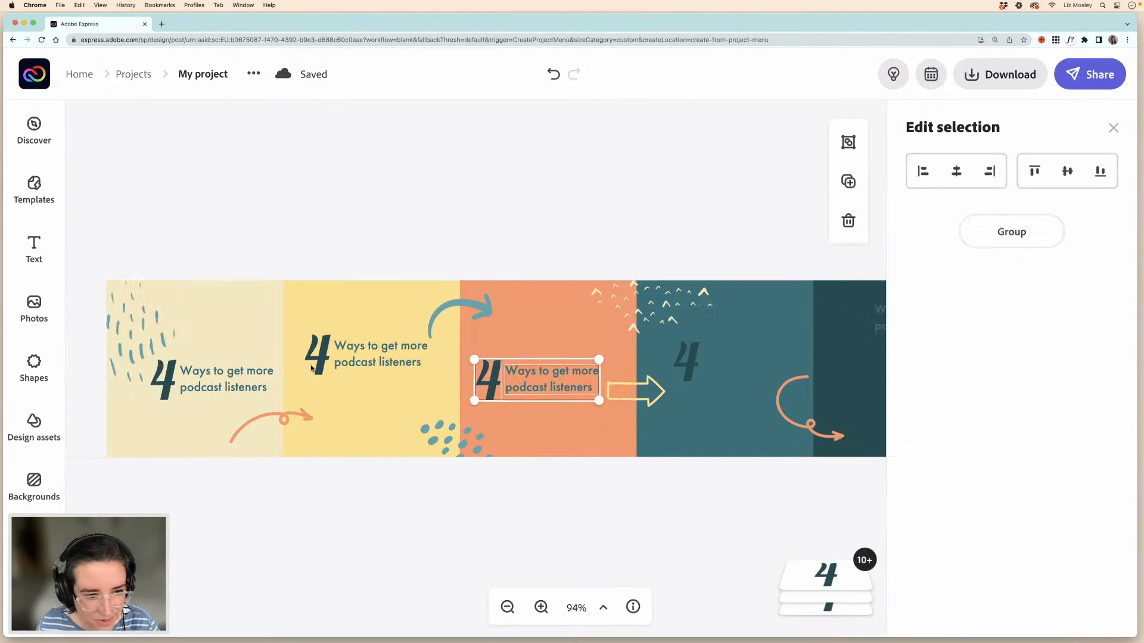
left_click(352, 365)
left_click(1011, 206)
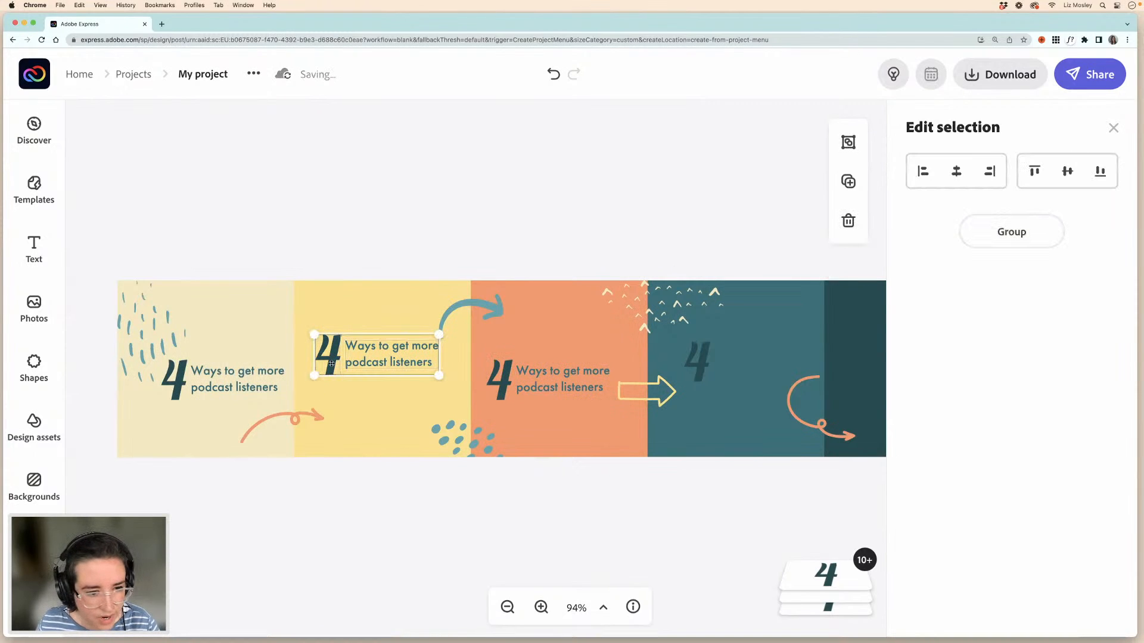
left_click(361, 256)
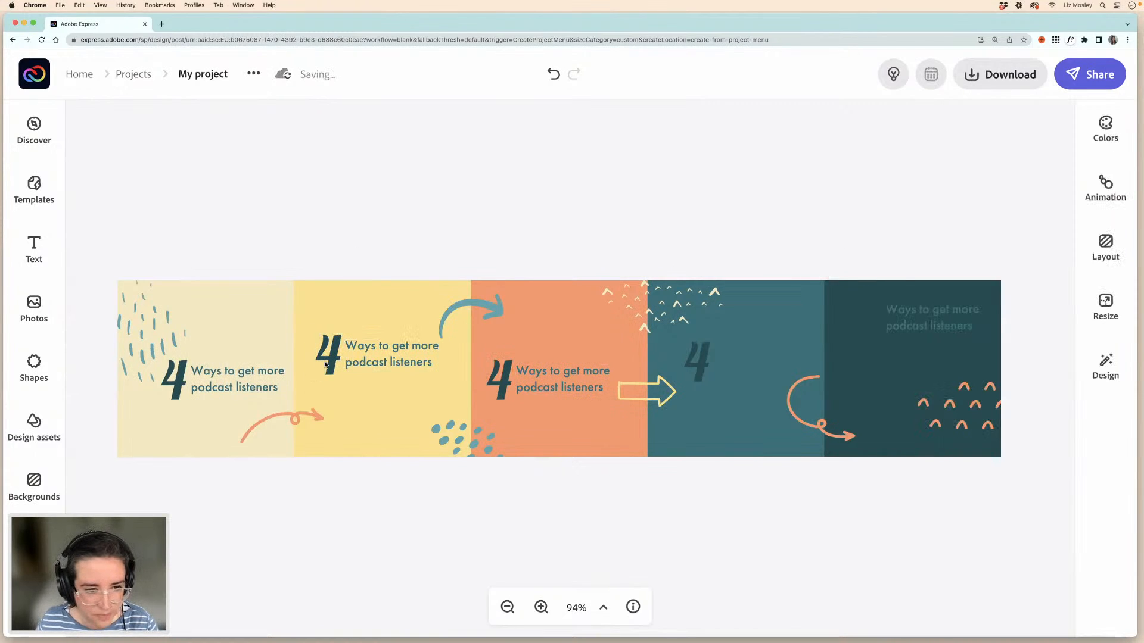
- Change the numeral in the yellow panel to 1 and the one in the orange panel to 2
left_click(326, 364)
left_click(919, 174)
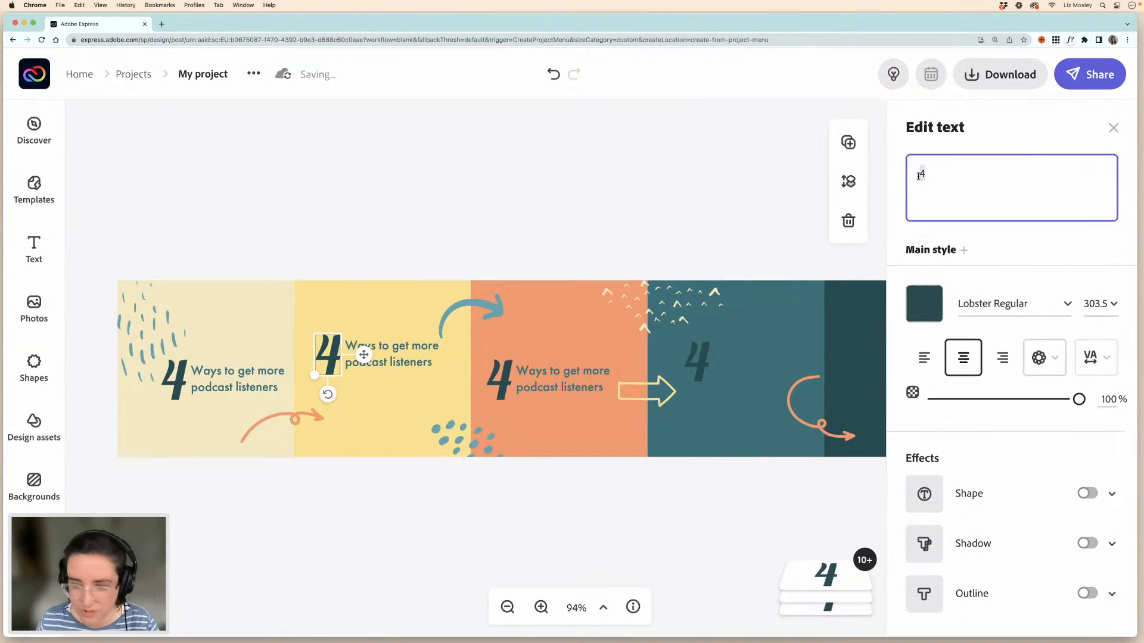
type("1")
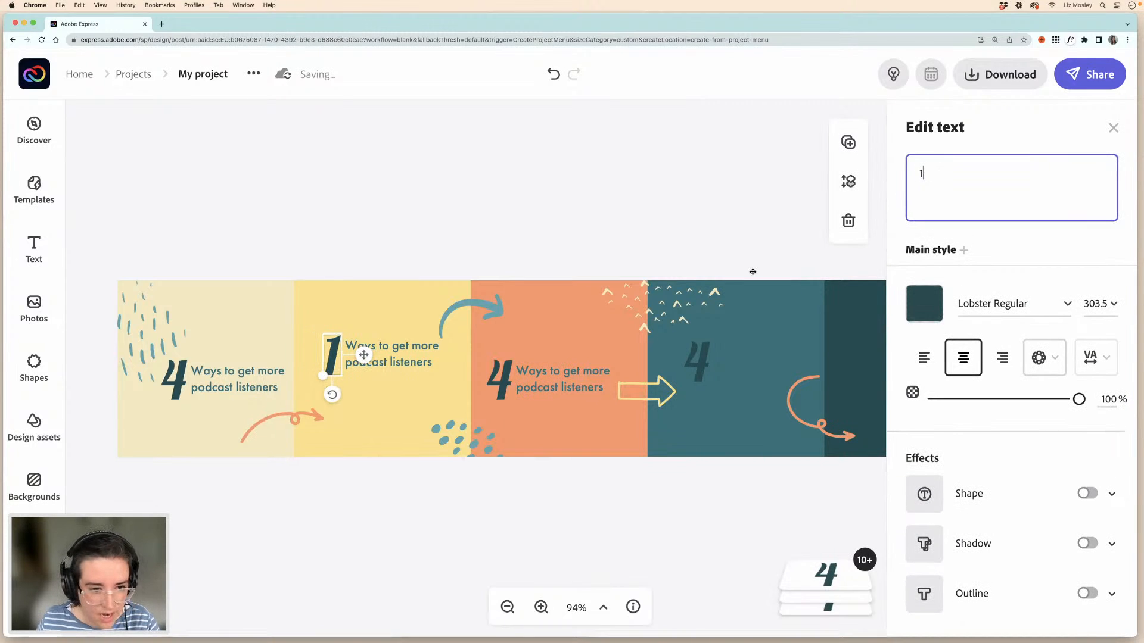
left_click(500, 388)
left_click(906, 172)
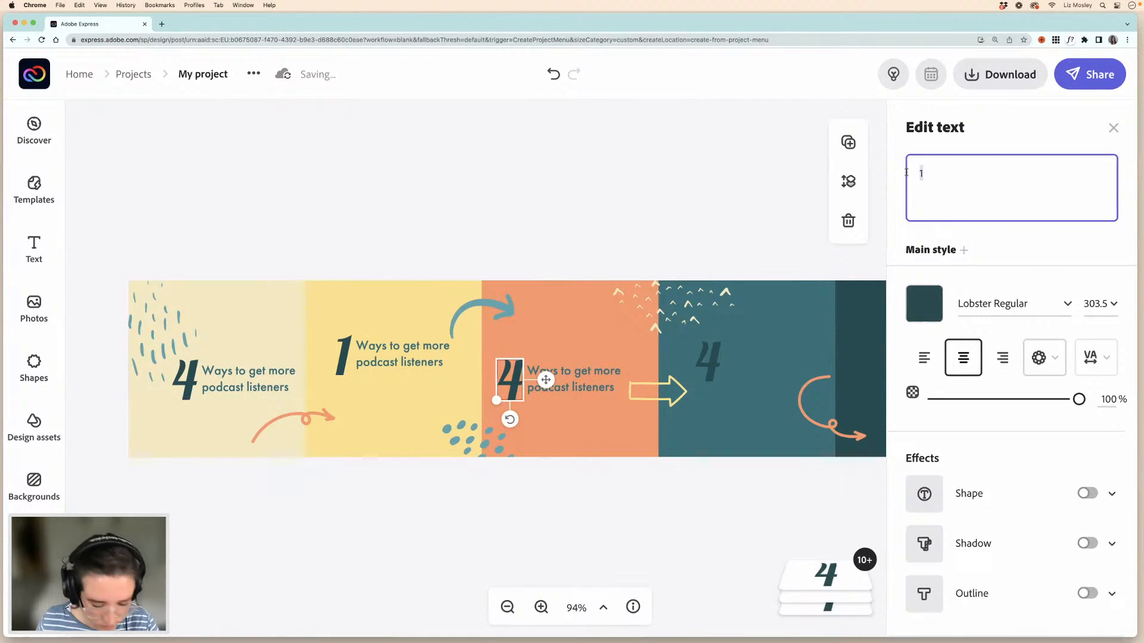
type("2")
- Change the numeral in the medium-teal panel to 3
left_click(719, 358)
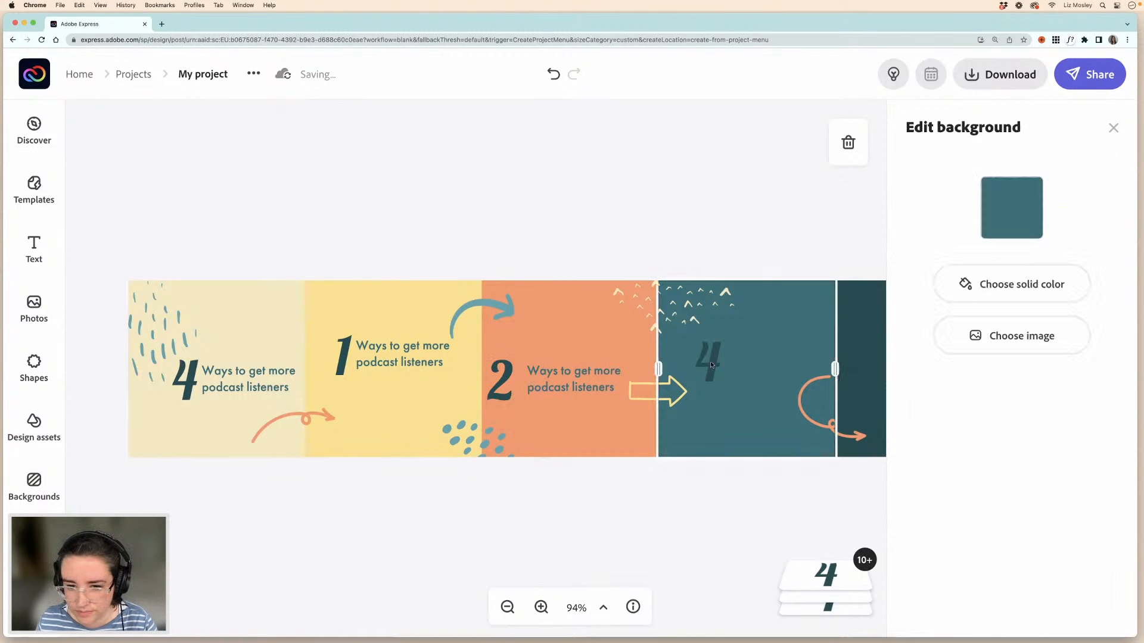
left_click(714, 364)
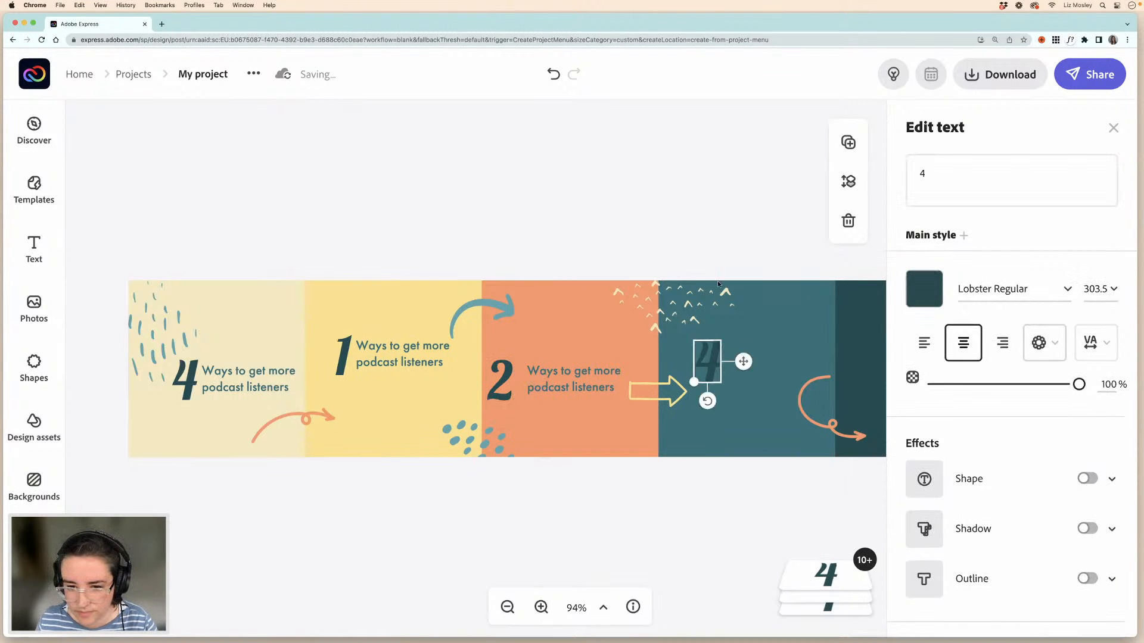
left_click(921, 173)
type("3")
- Enter 4 as the dark-teal panel's numeral and colour it with the palette's light yellow #FFE184
scroll(634, 315, "right", 5)
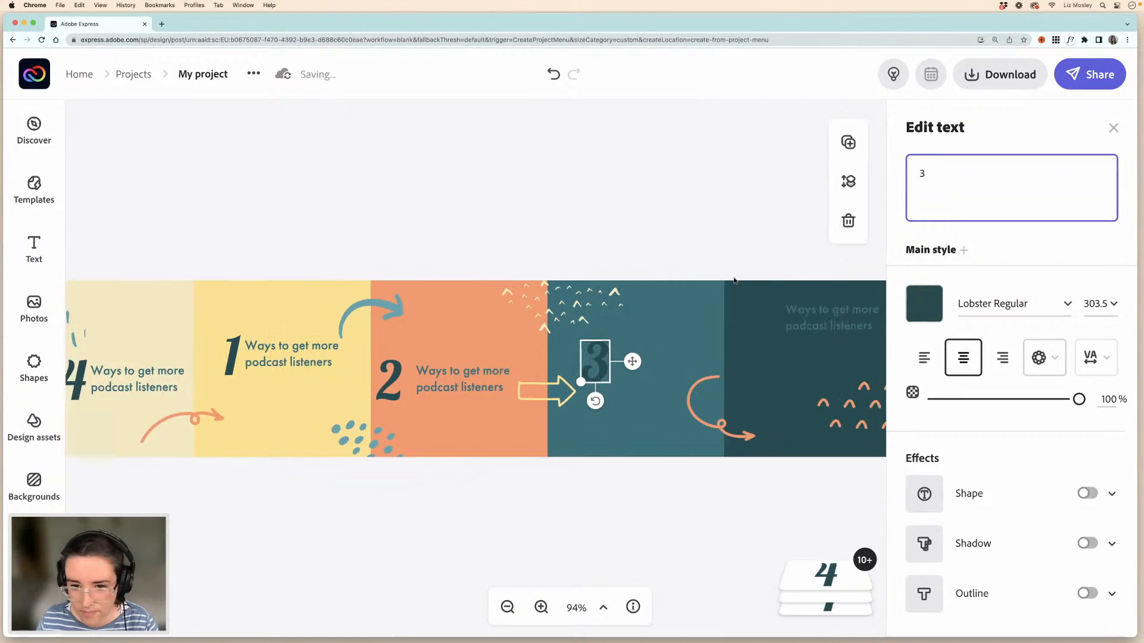
left_click(633, 325)
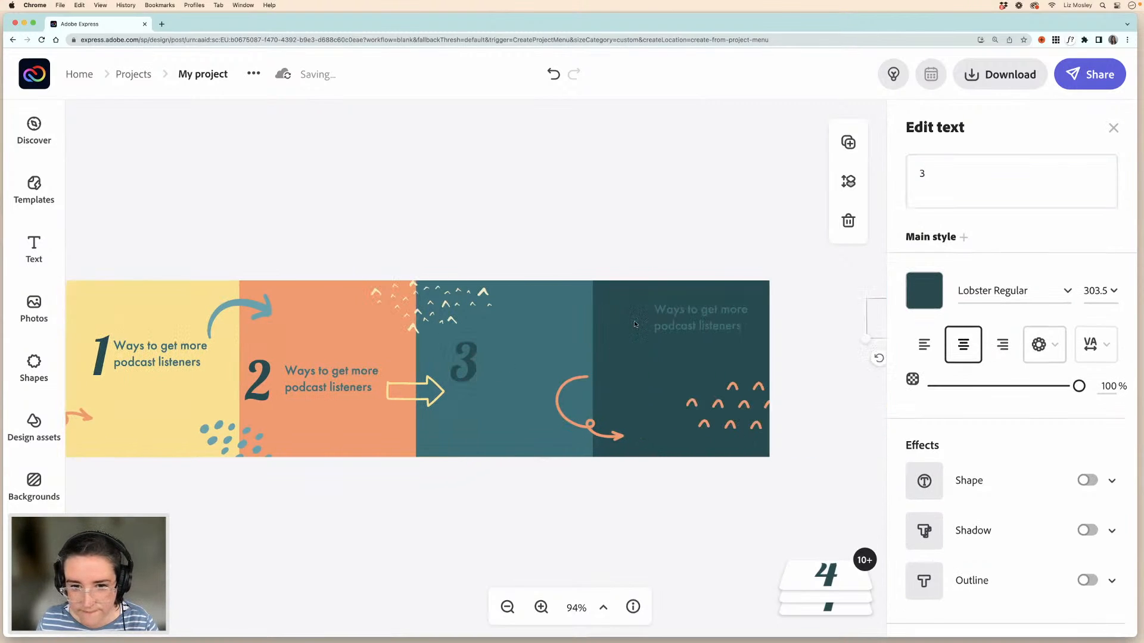
left_click_drag(925, 175, 917, 175)
type("4")
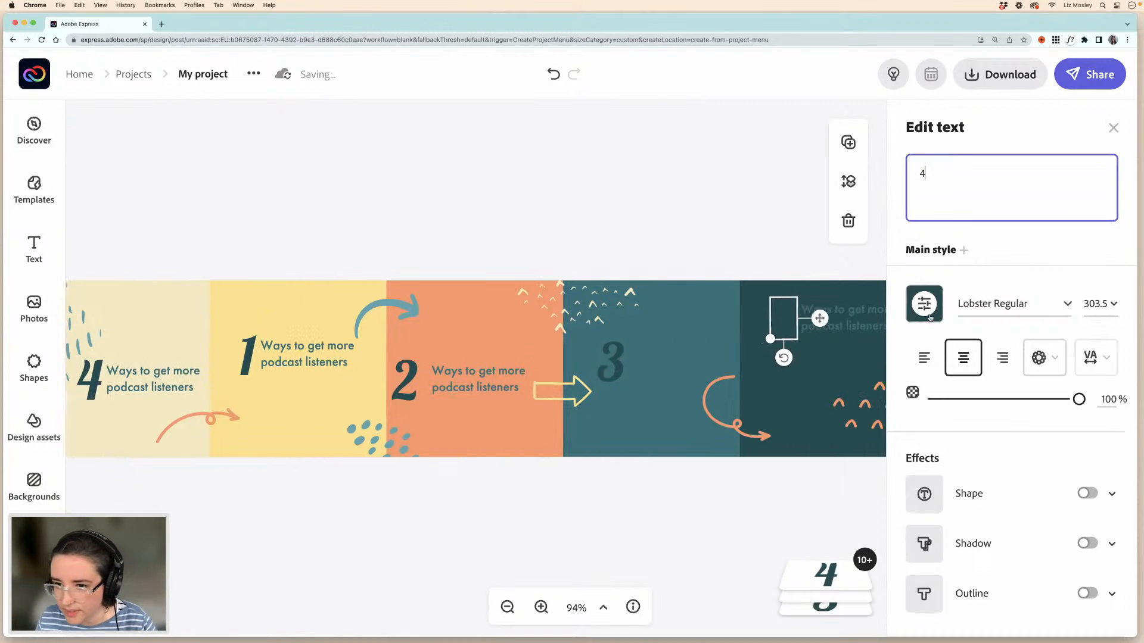
left_click(925, 305)
left_click(854, 221)
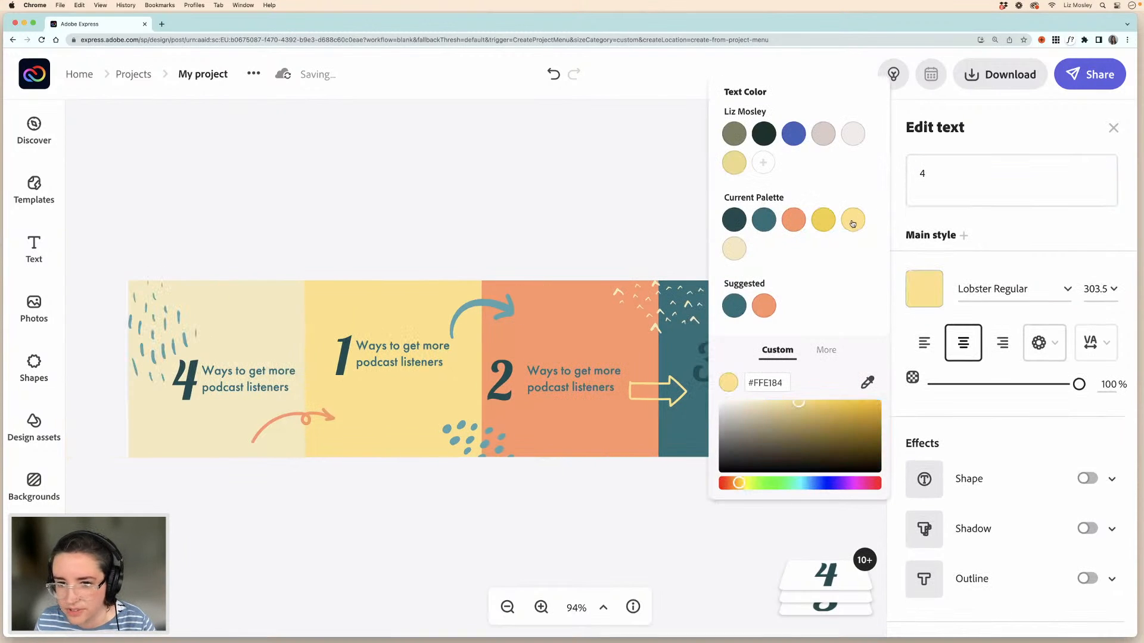
left_click(656, 243)
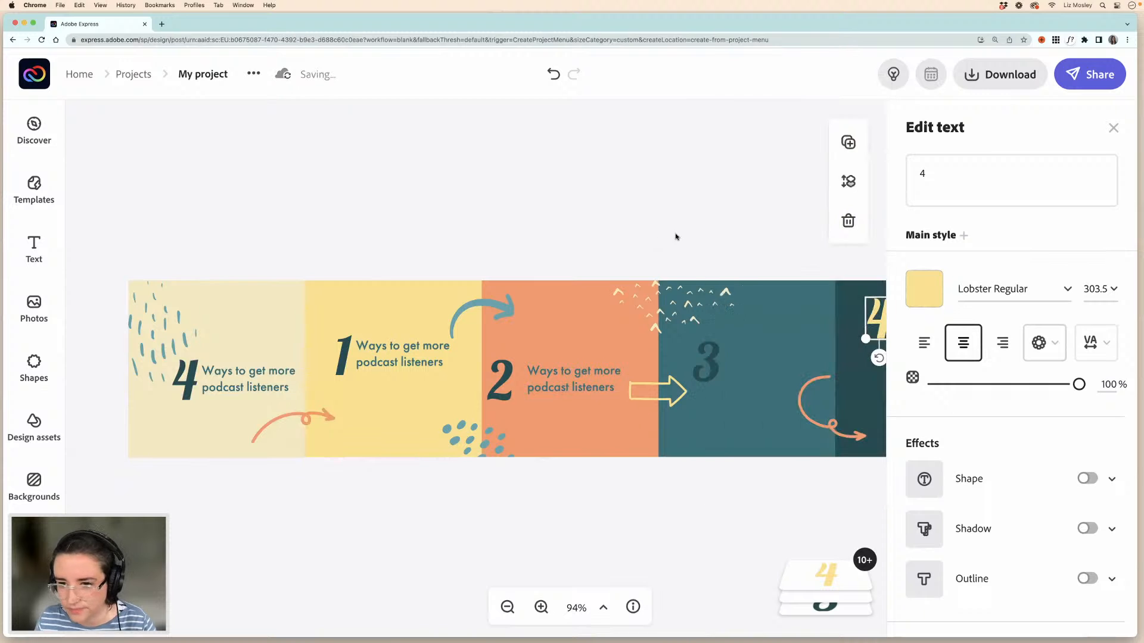
scroll(675, 237, "right", 3)
- Move the numeral 1 up in the yellow panel and its "Ways to get more podcast listeners" wording down beneath it
scroll(674, 238, "left", 3)
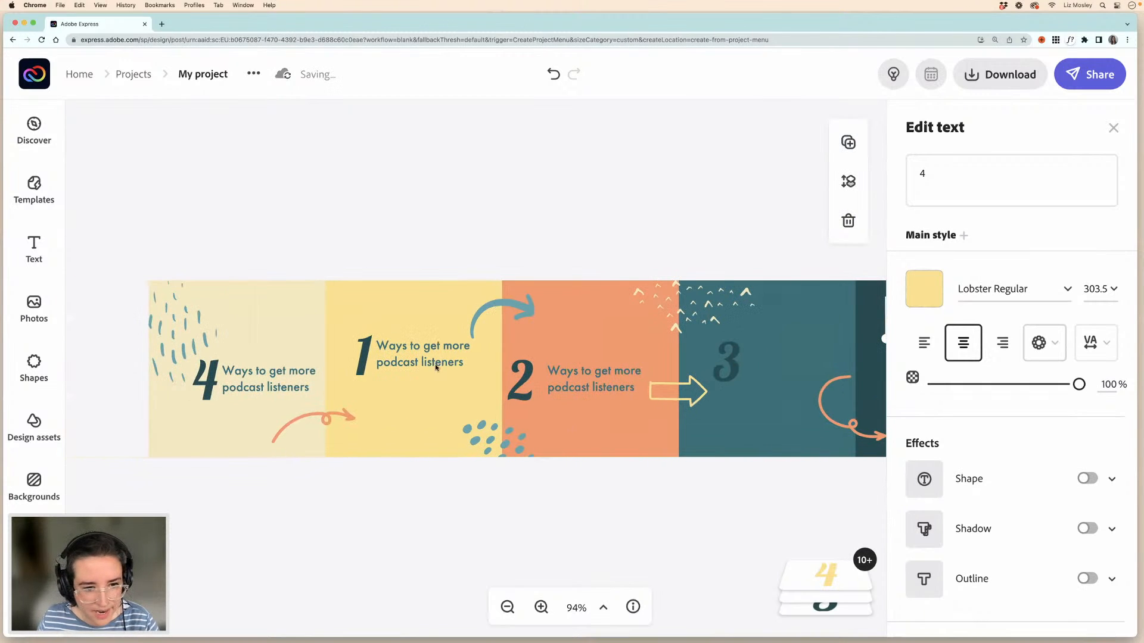
left_click(362, 358)
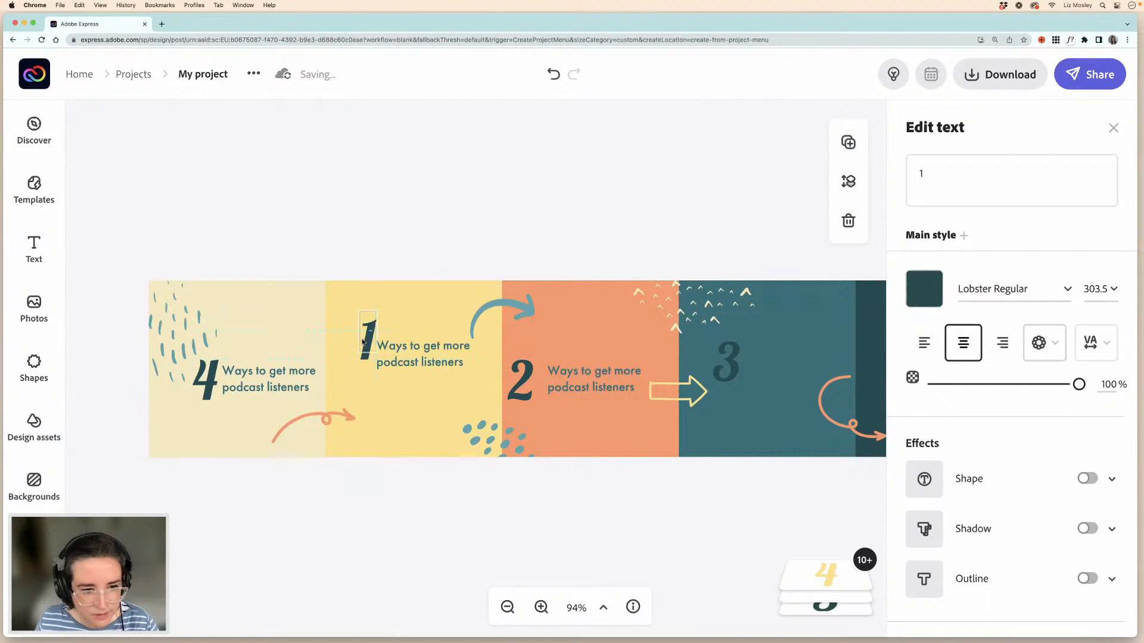
left_click(416, 358)
left_click_drag(415, 377, 411, 402)
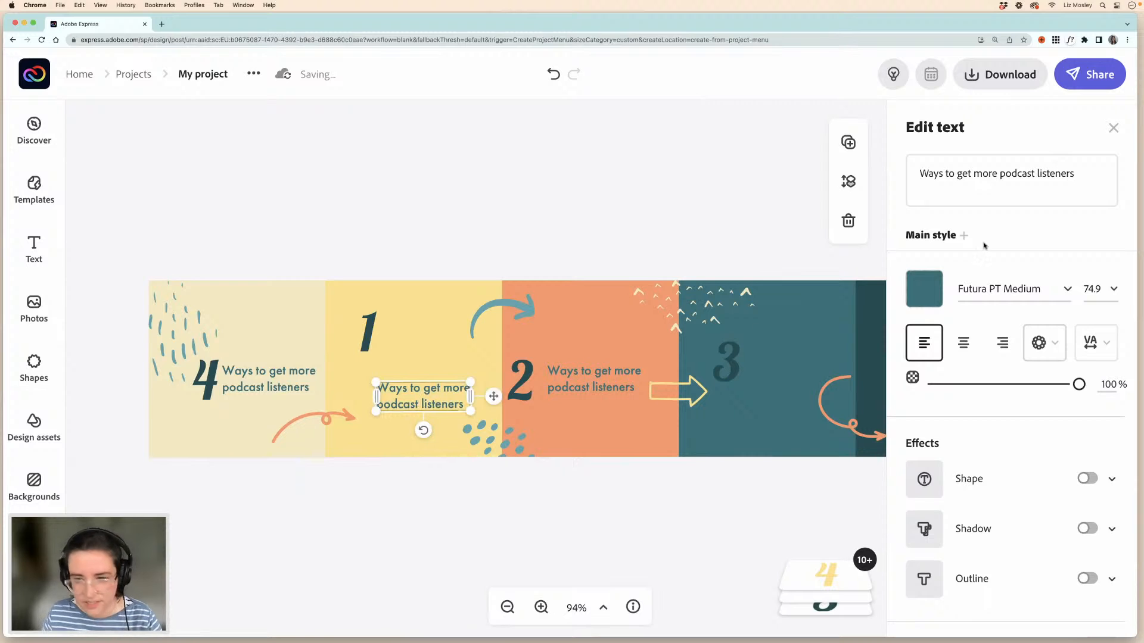
- Replace the yellow panel's wording with "Promote your podcast on social media"
left_click(954, 173)
key("super+a")
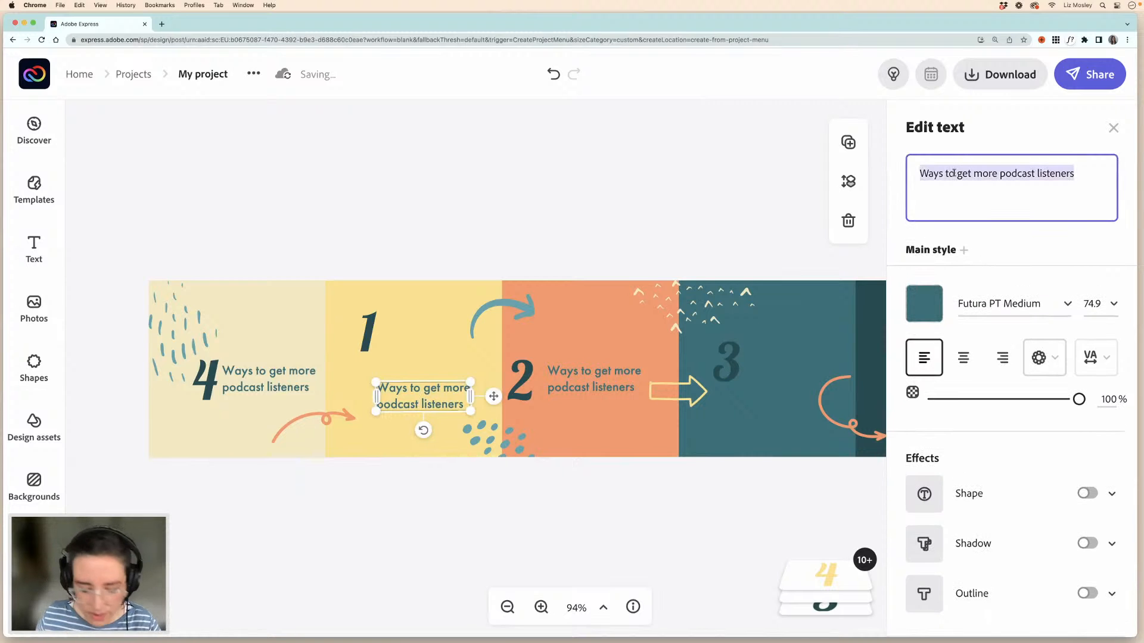
type("Promote your podcast on ")
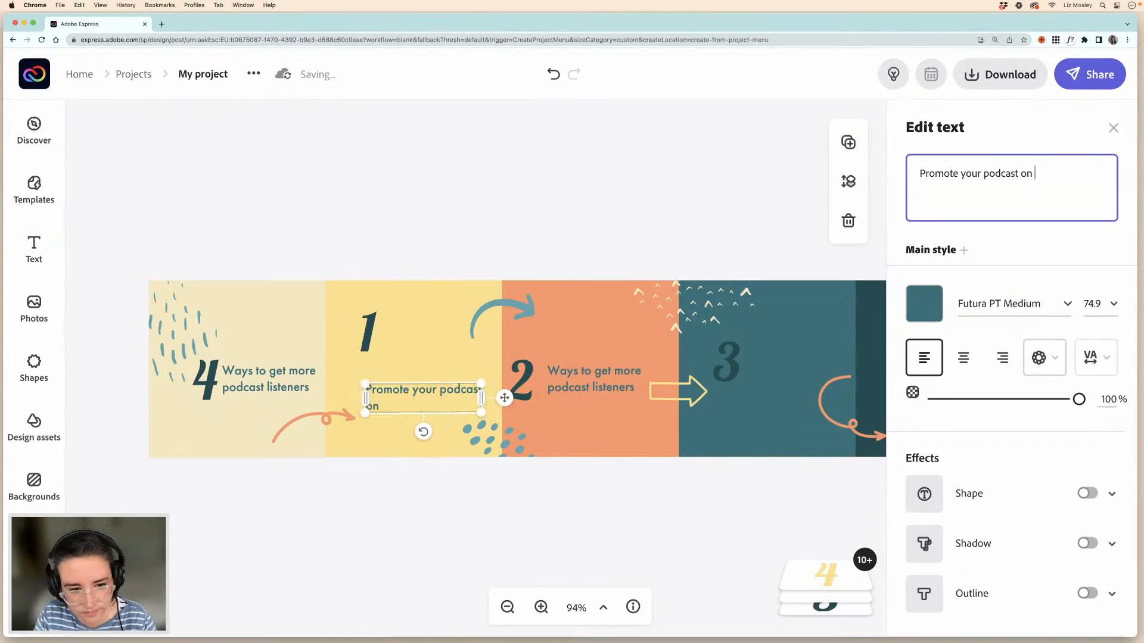
type("scial")
key("BackSpace")
key("BackSpace")
key("BackSpace")
key("BackSpace")
key("BackSpace")
type("ocial media")
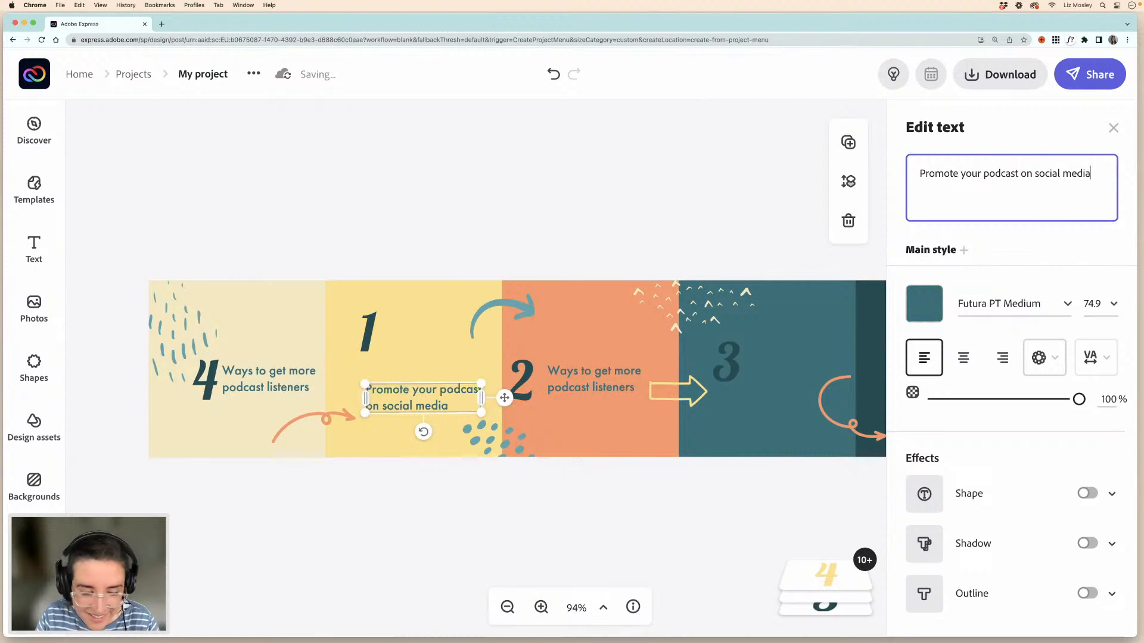
left_click(498, 222)
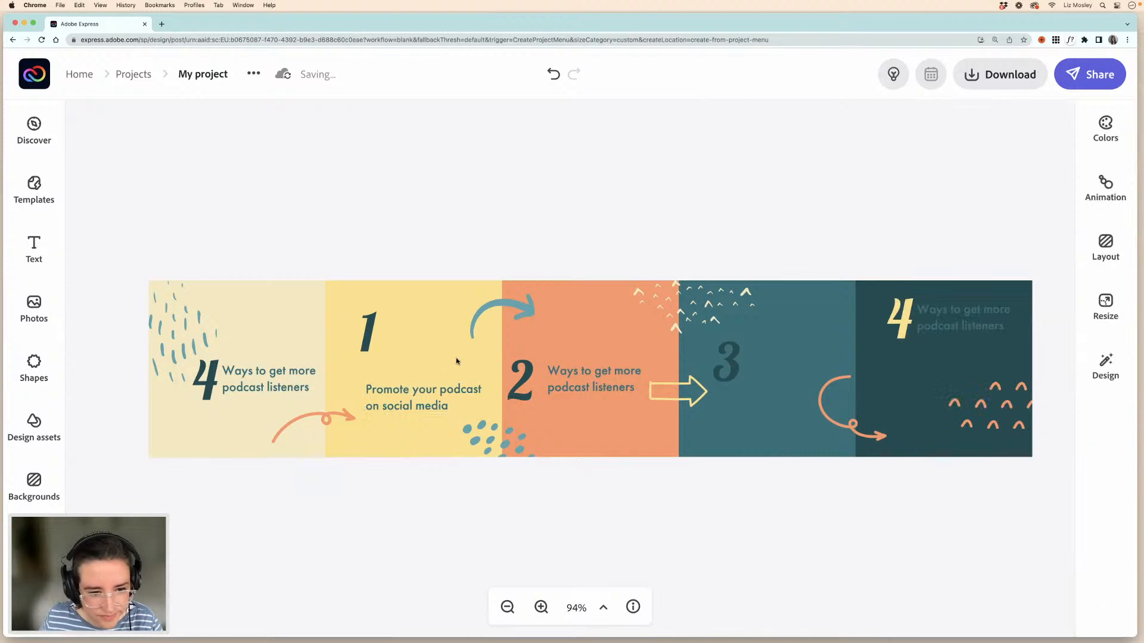
- Reposition the yellow panel's wording and numeral 1 so their left edges line up
left_click(401, 403)
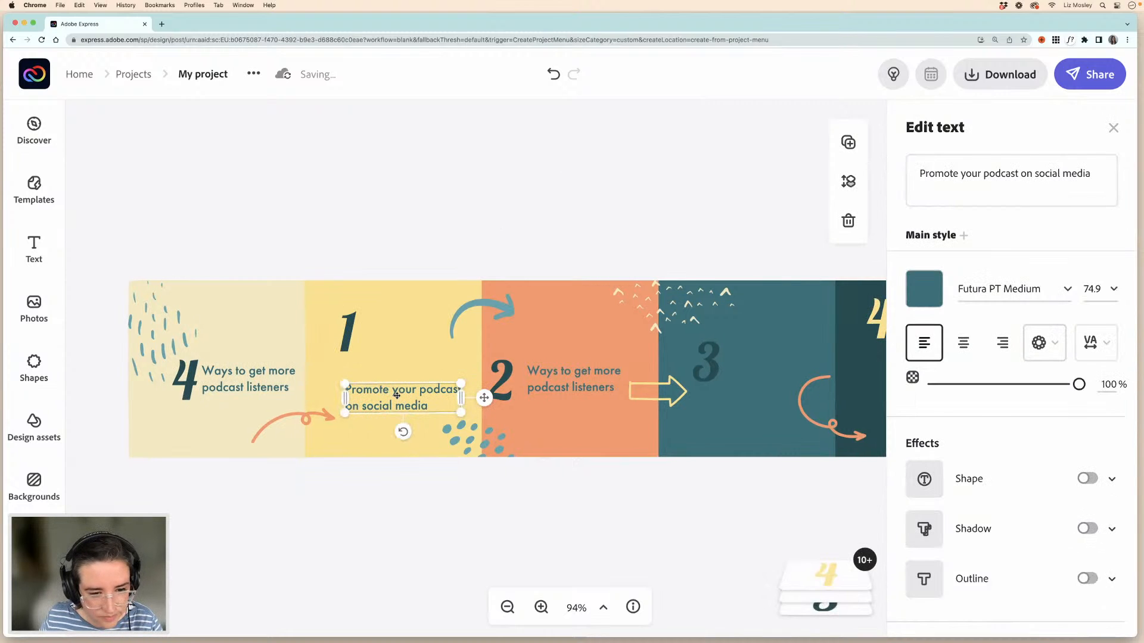
left_click_drag(396, 390, 399, 389)
left_click_drag(403, 395, 412, 401)
left_click_drag(348, 341, 363, 340)
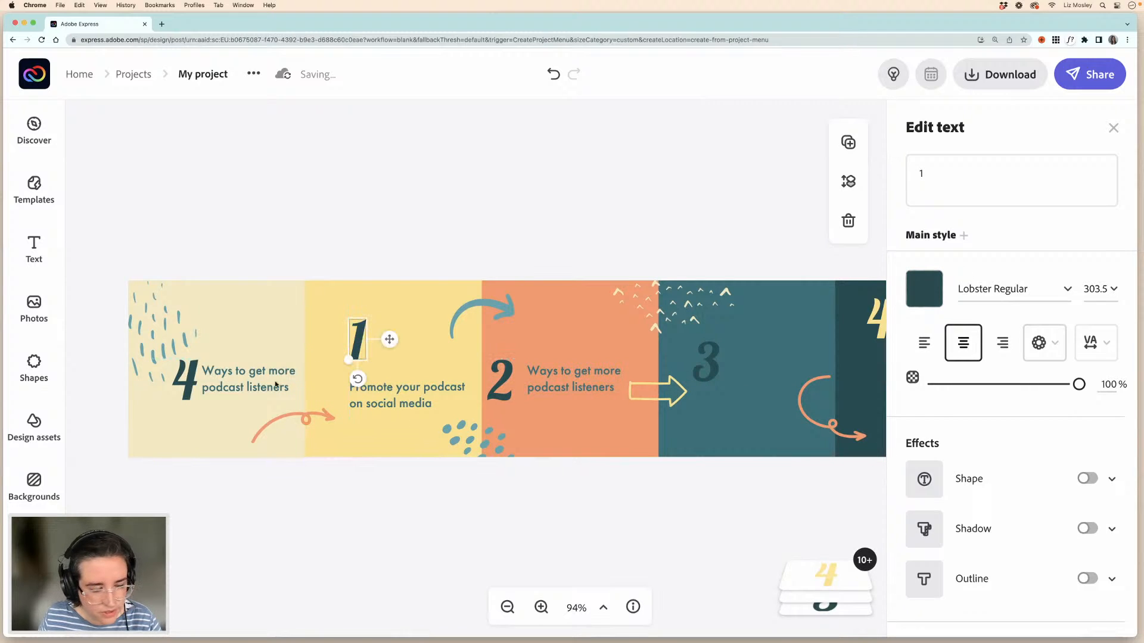
- Colour the numeral 1 with the palette's orange #FF9666
left_click(923, 288)
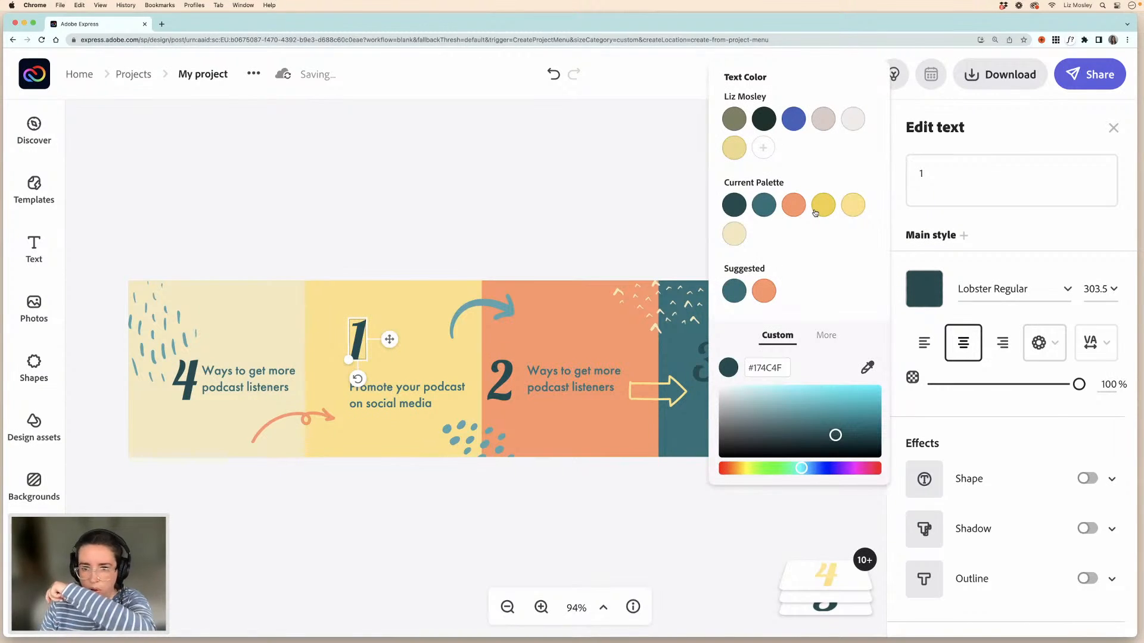
left_click(794, 206)
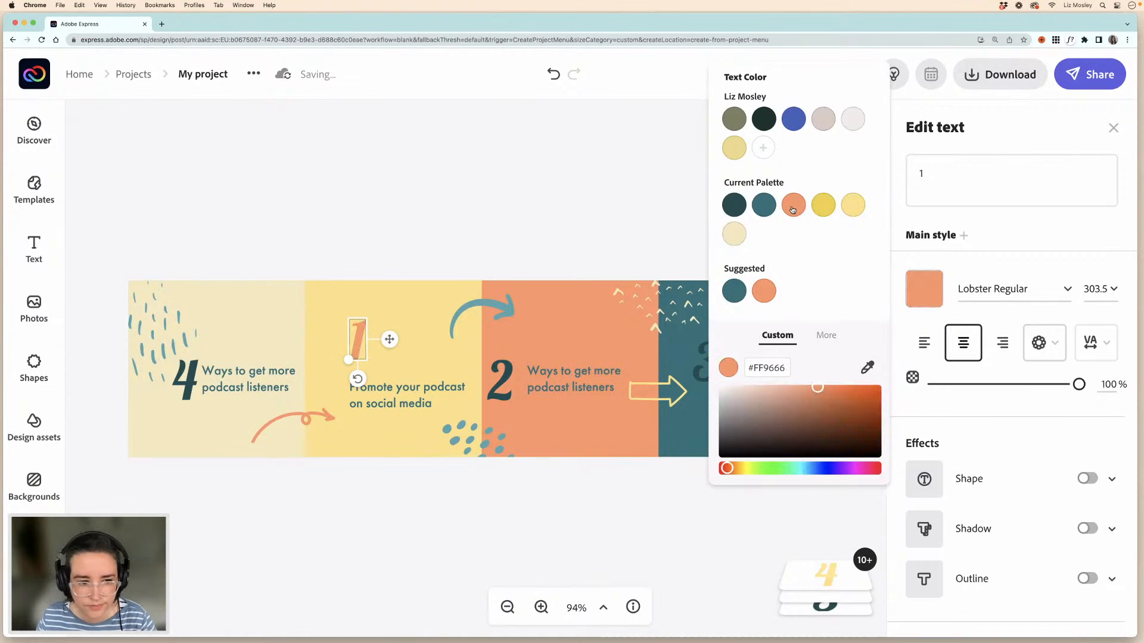
left_click(622, 245)
- Replace the orange panel's wording with "Repurpose your podcast content"
left_click(548, 387)
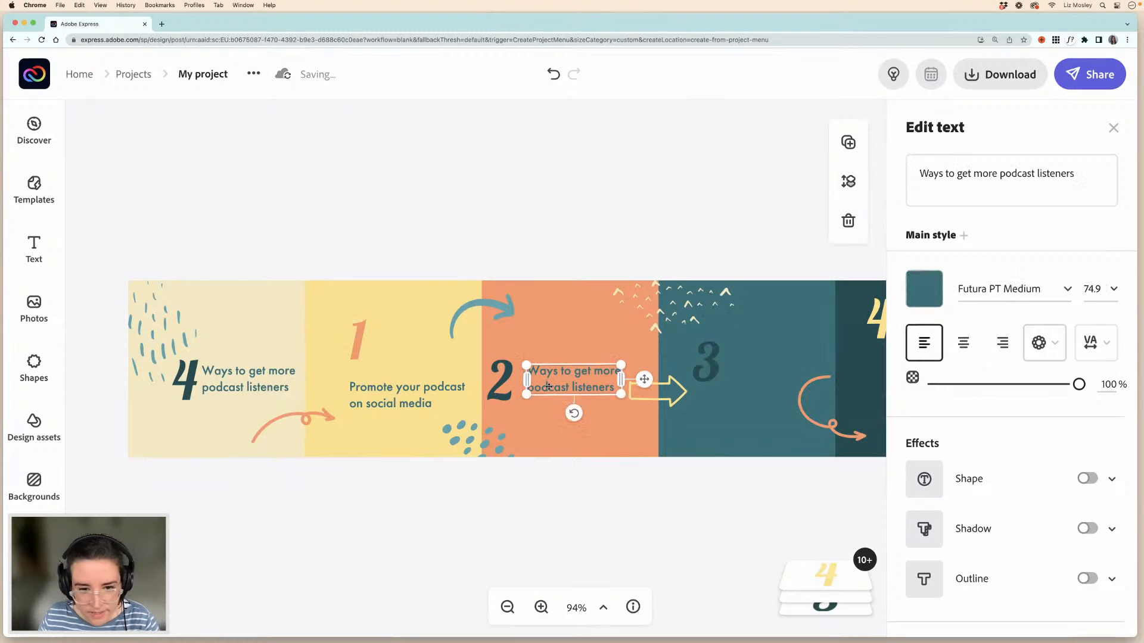
left_click(1012, 178)
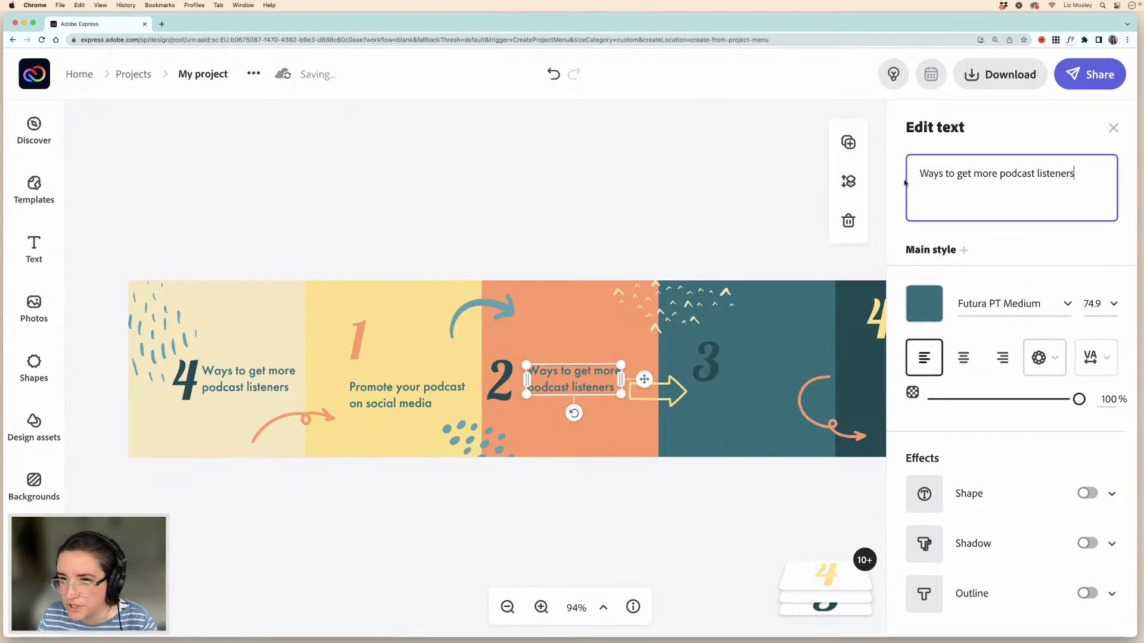
key("super+a")
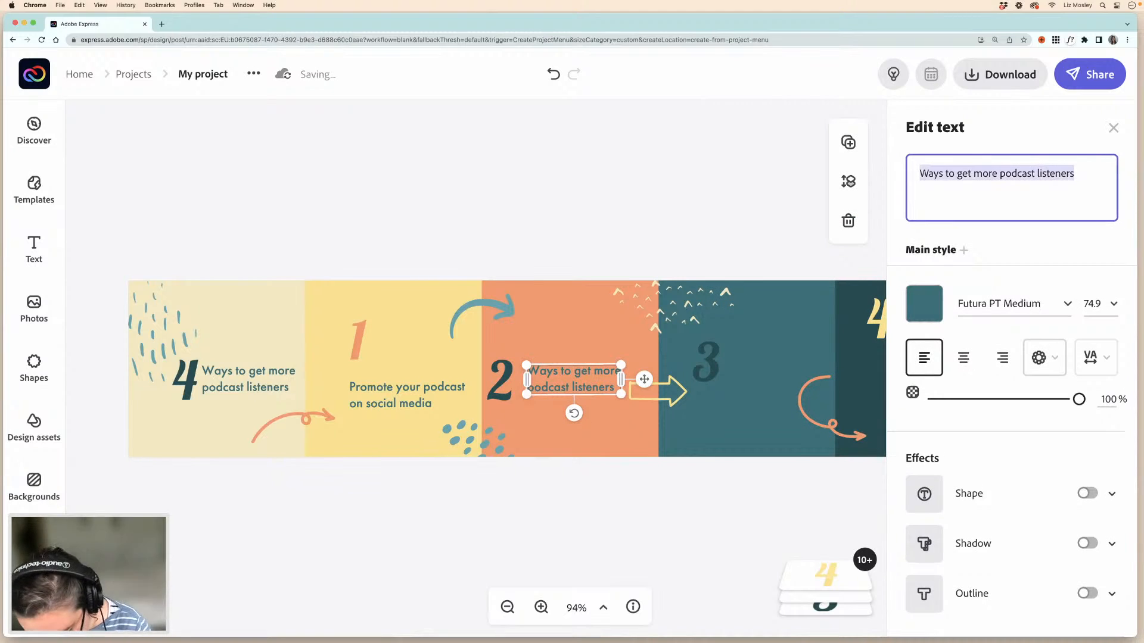
type("Repurpose your pod")
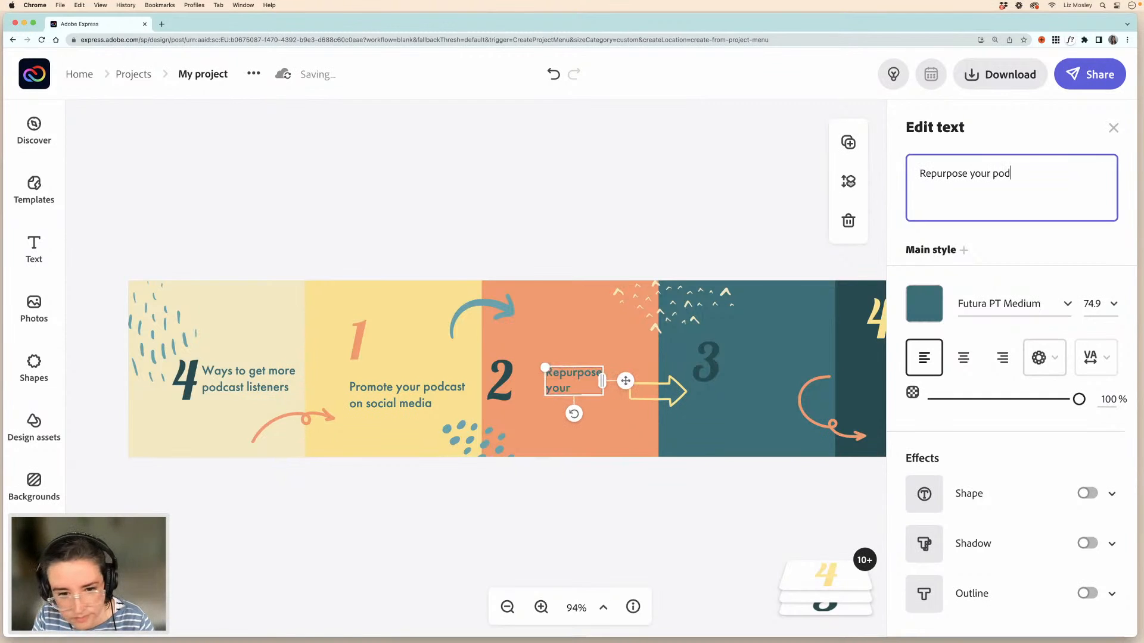
type("cast content")
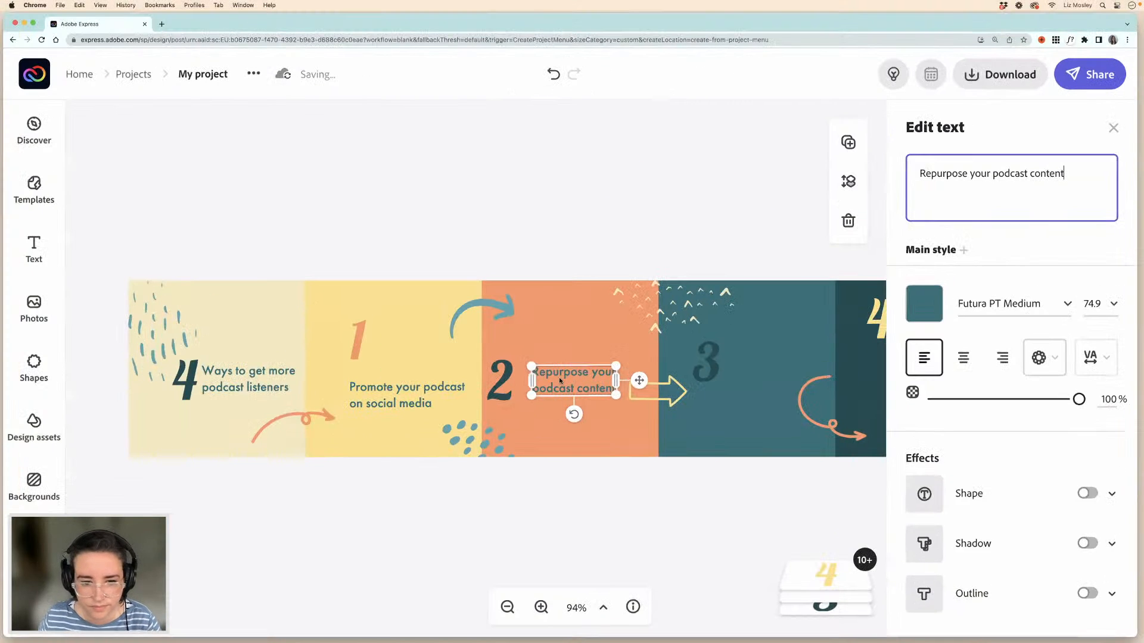
- Move the orange panel's numeral 2 up and to the right, and place its wording just below the numeral
key("Escape")
left_click(505, 369)
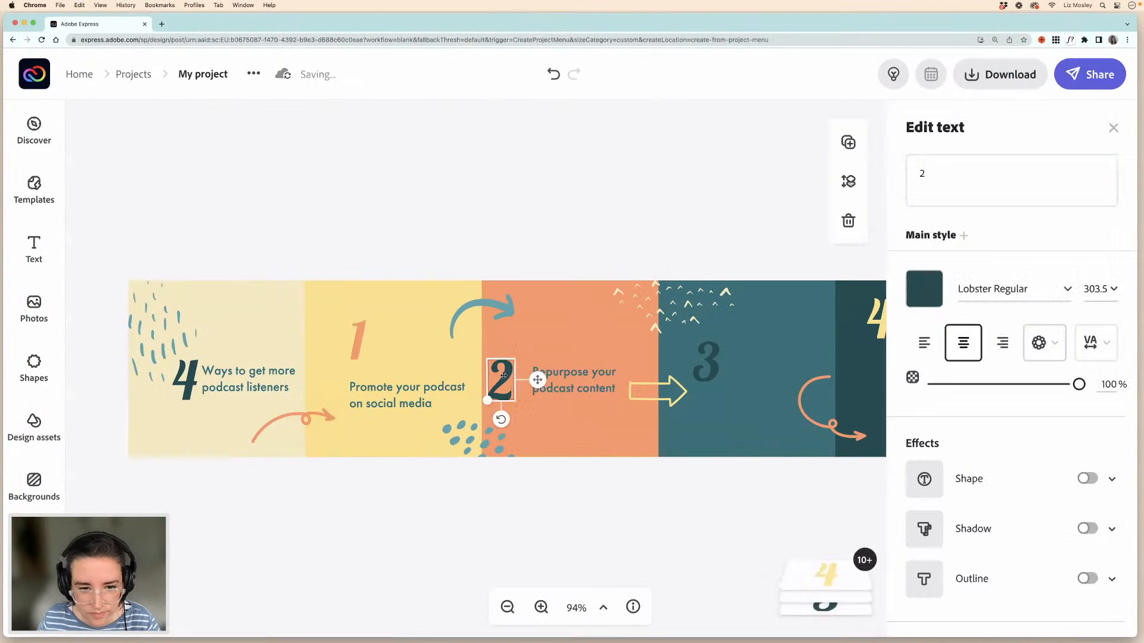
left_click_drag(505, 365, 527, 345)
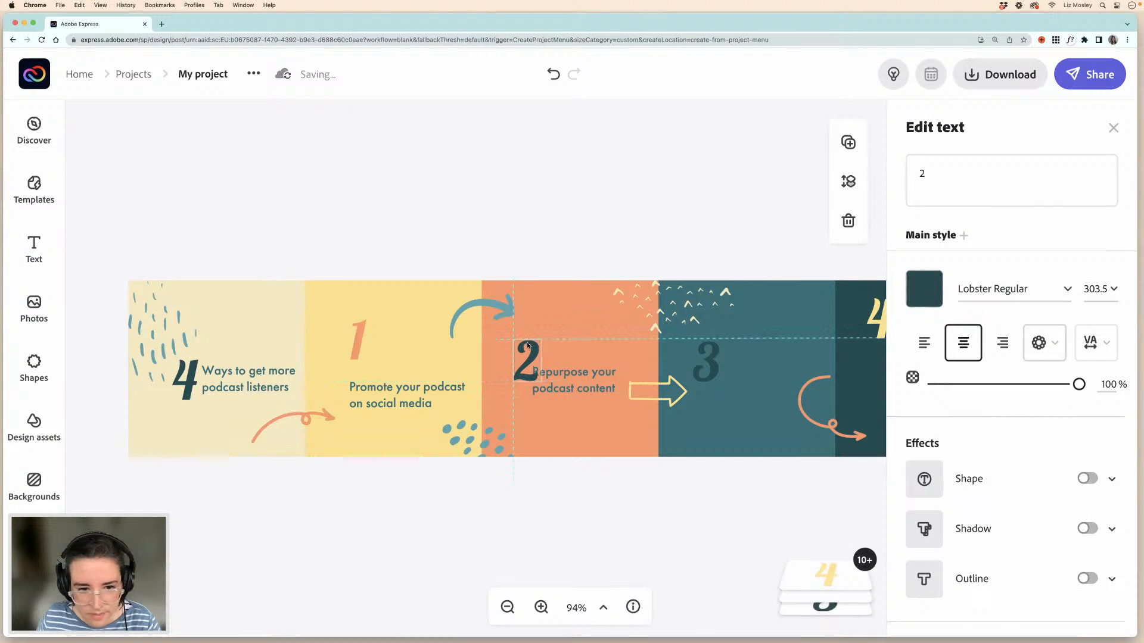
left_click(571, 381)
left_click_drag(572, 398, 570, 406)
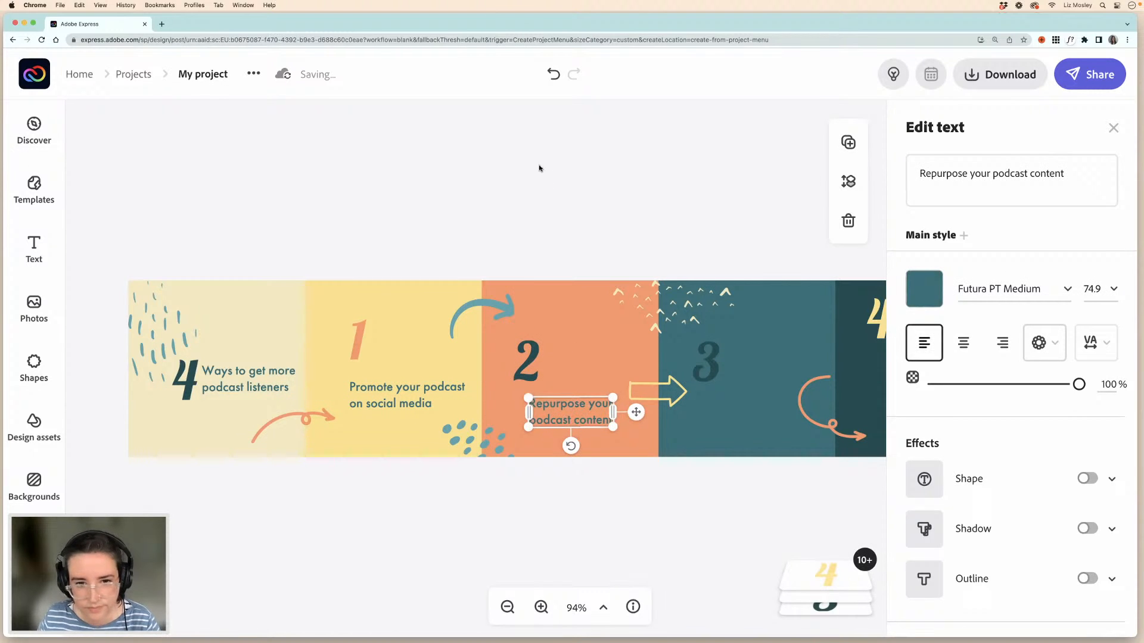
left_click(540, 200)
- Move the teal panel's numeral 3 higher and colour it with the palette's orange #FF9666
scroll(651, 330, "right", 2)
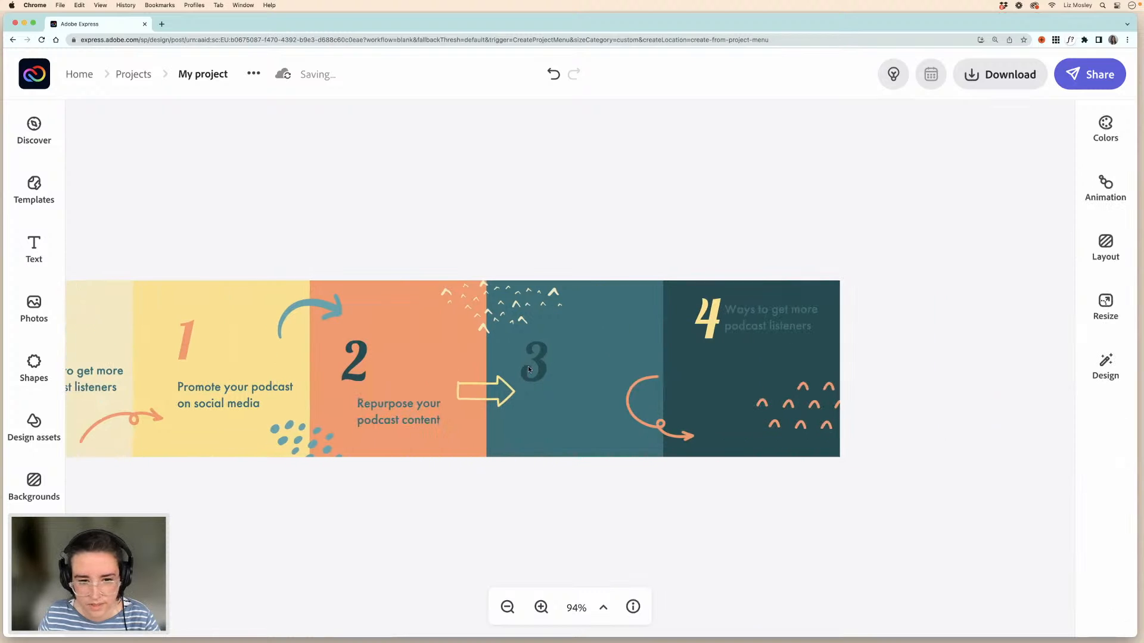
left_click(537, 365)
left_click_drag(537, 365, 552, 351)
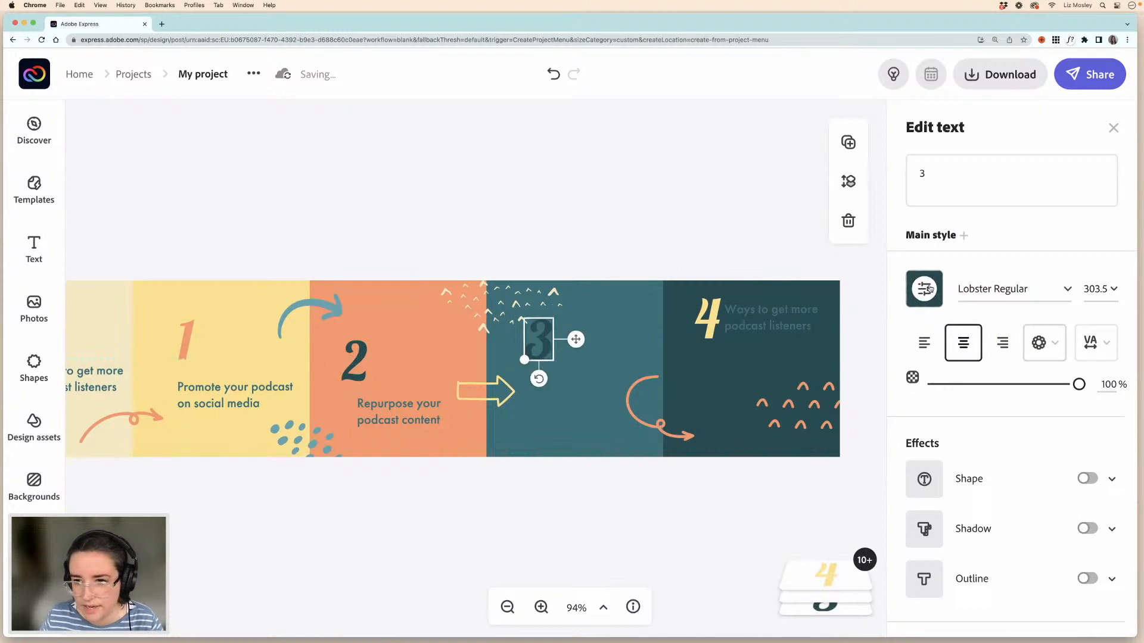
left_click(924, 289)
left_click(793, 207)
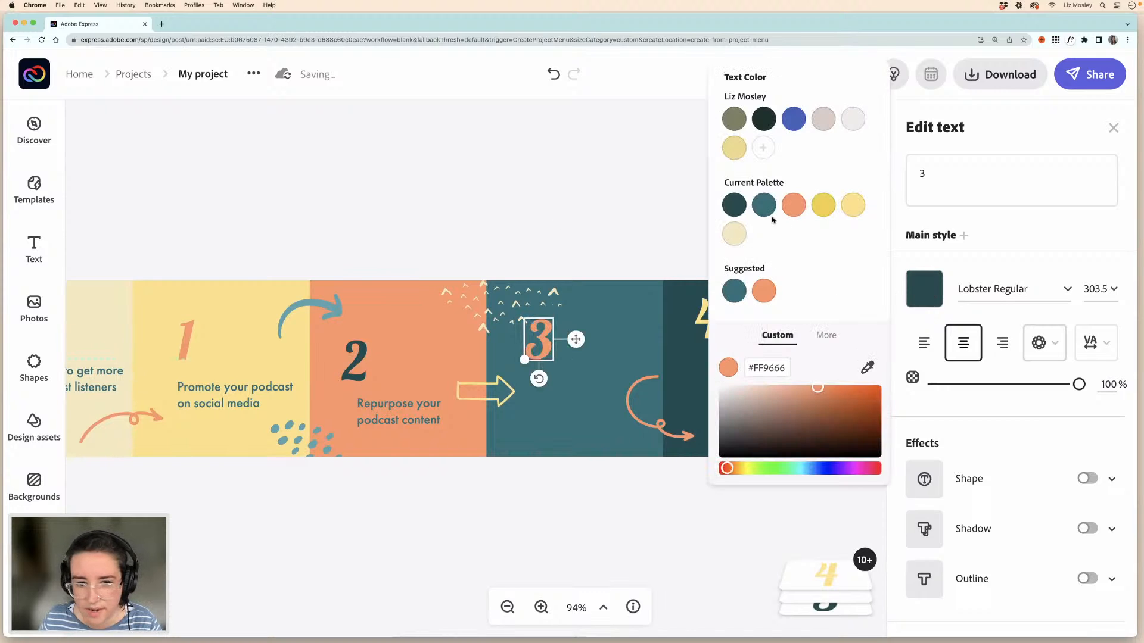
left_click(521, 214)
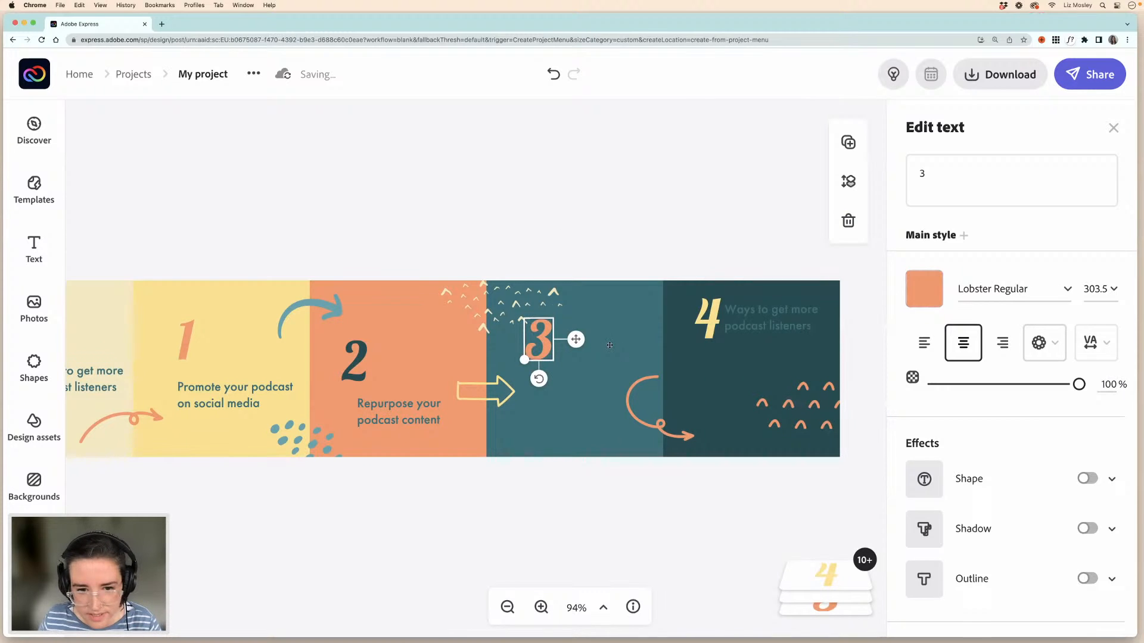
- Colour the teal panel's hidden wording with the palette's cream #F5E9BE
left_click(586, 341)
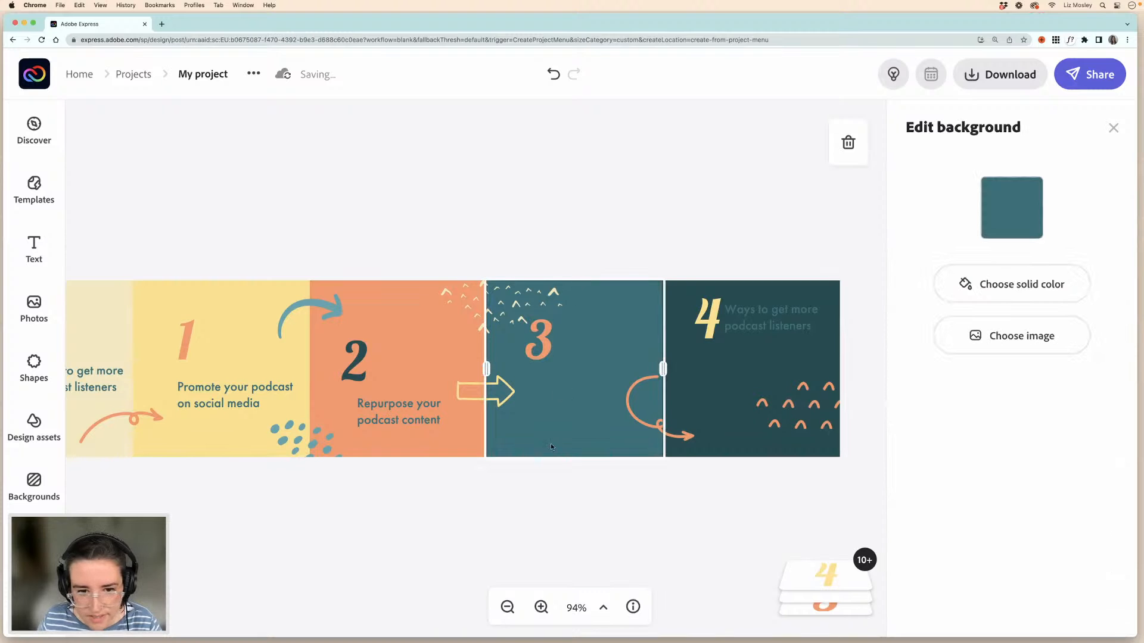
left_click(565, 372)
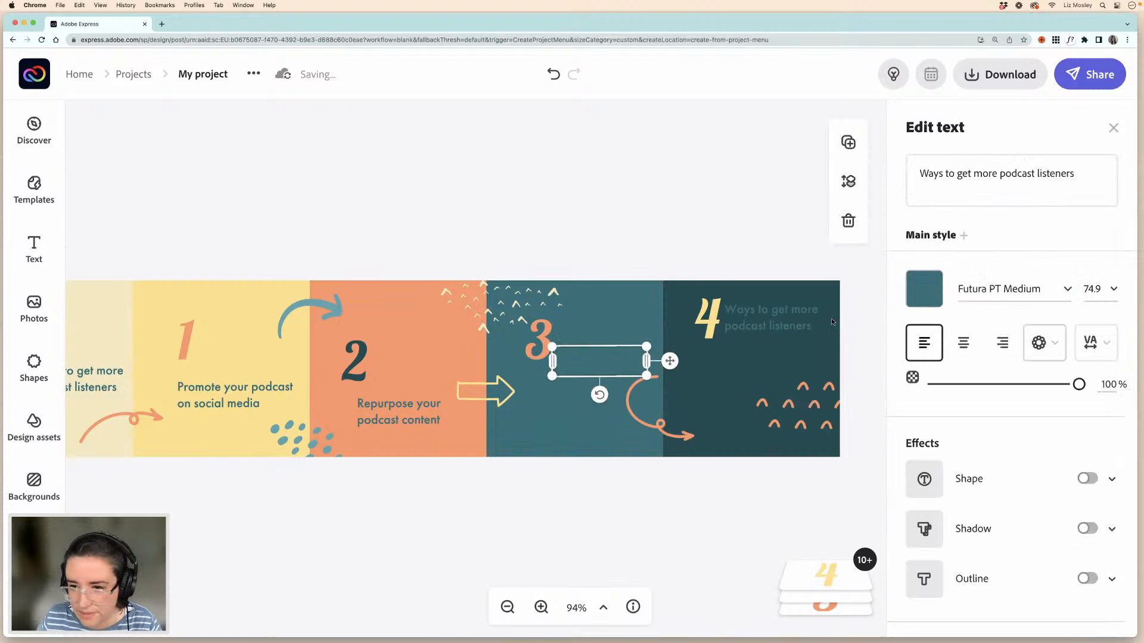
left_click(925, 289)
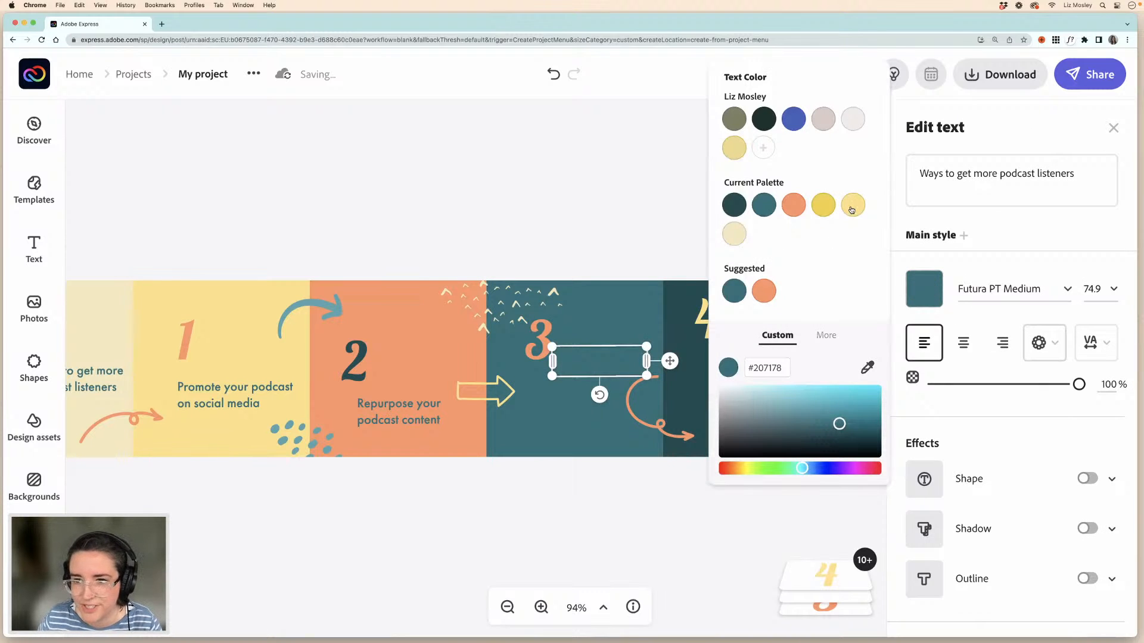
left_click(730, 236)
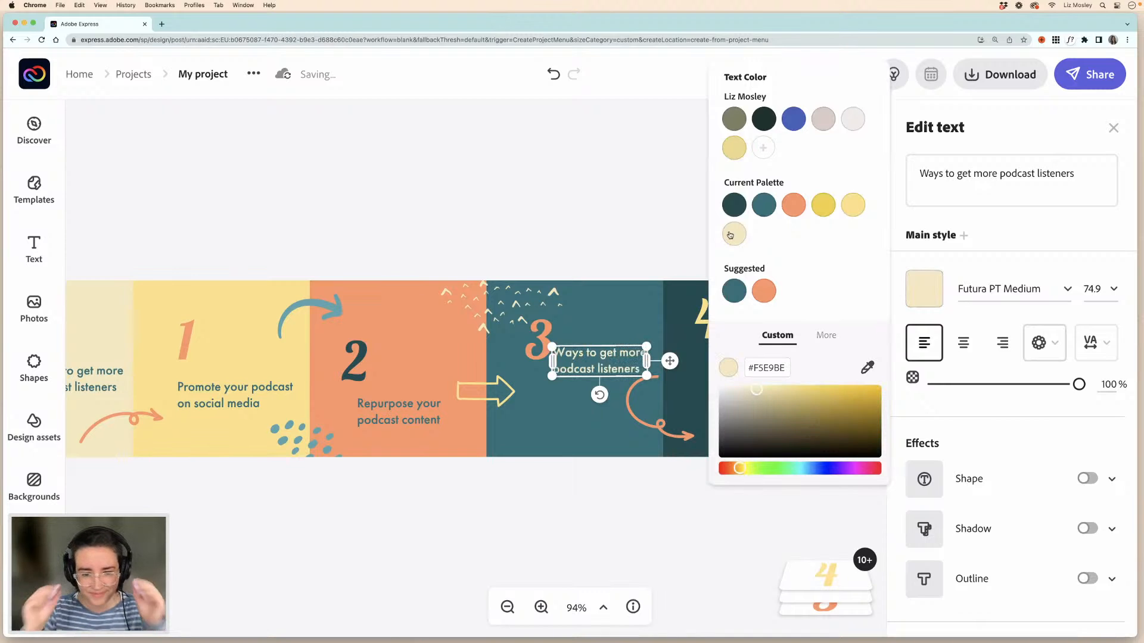
- Replace the teal panel's wording with "Invite guest on and encourage them to share"
triple_click(989, 173)
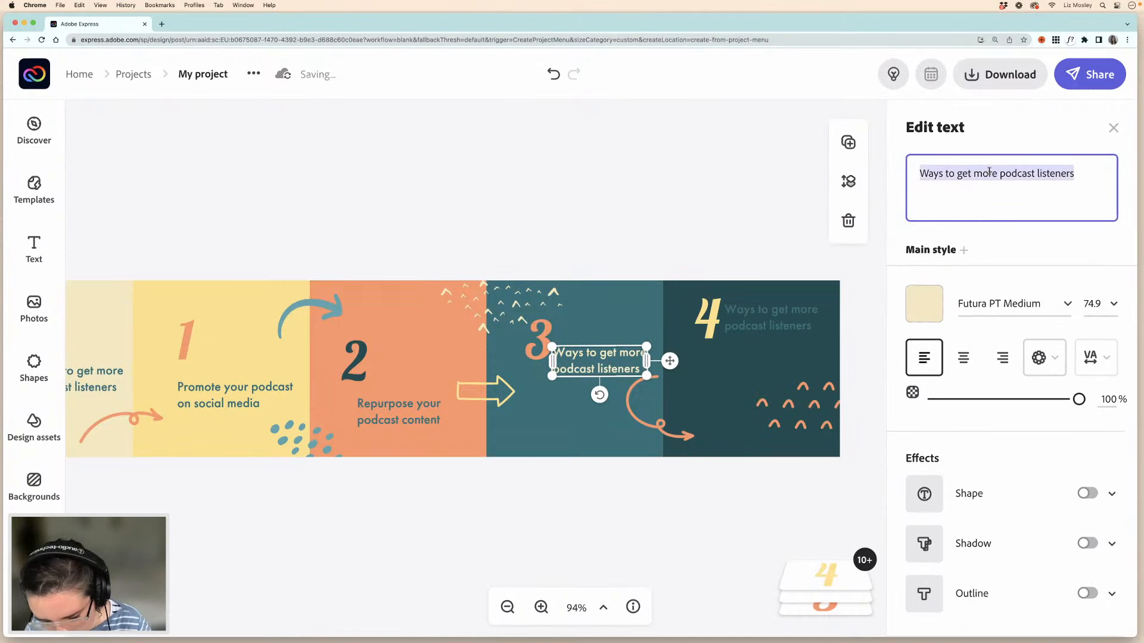
type("Invite")
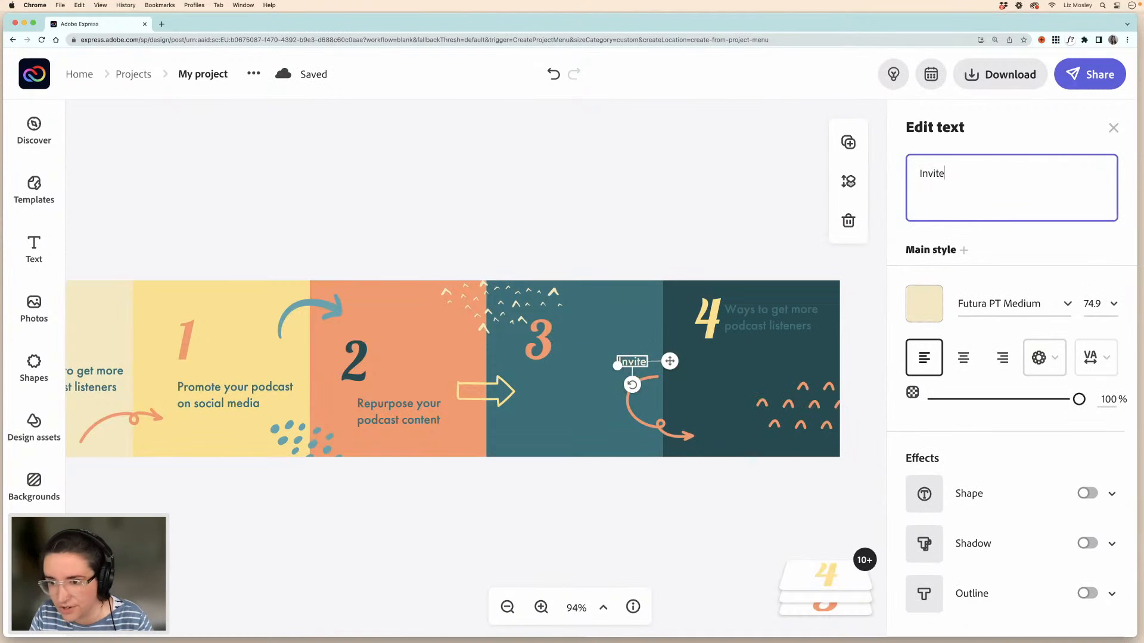
type(" guest on and ecn")
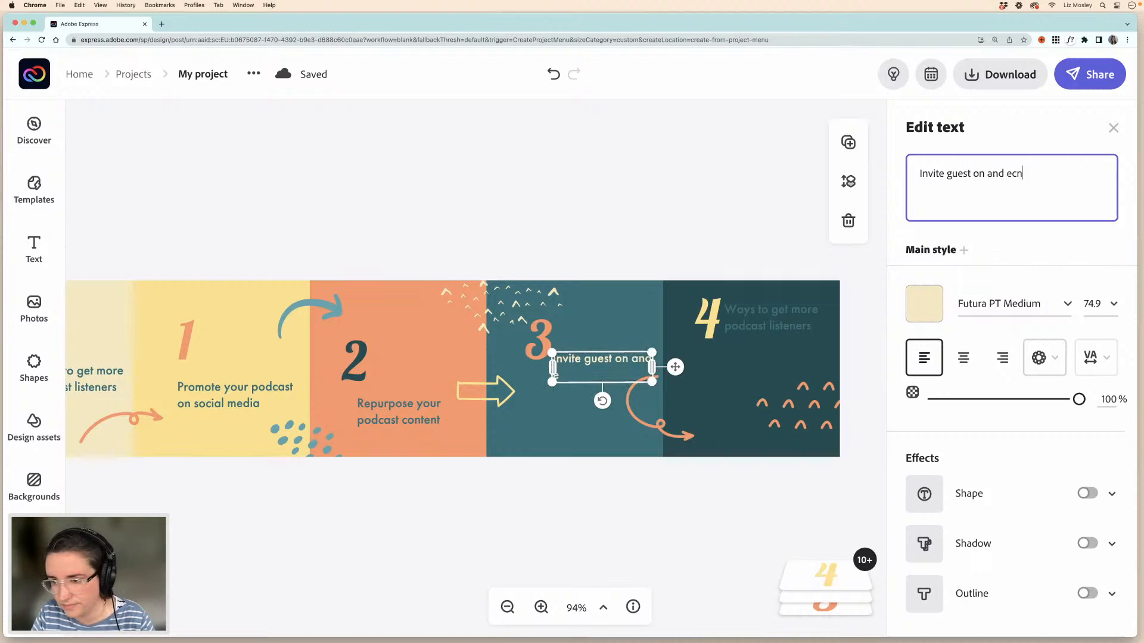
key("BackSpace")
type("ncour")
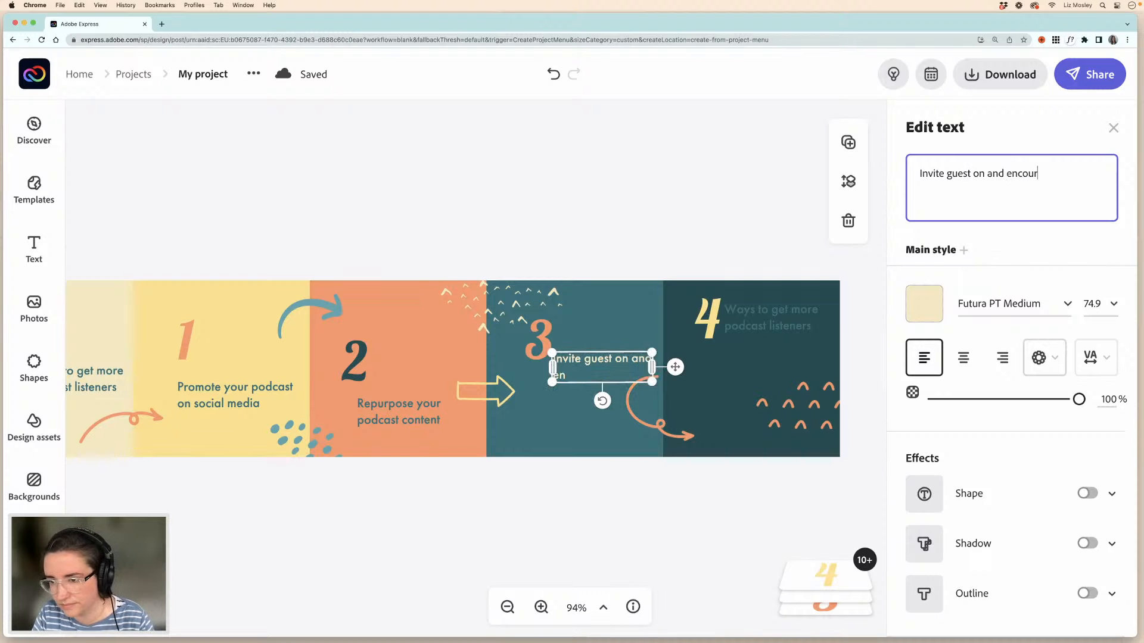
type("age them to share")
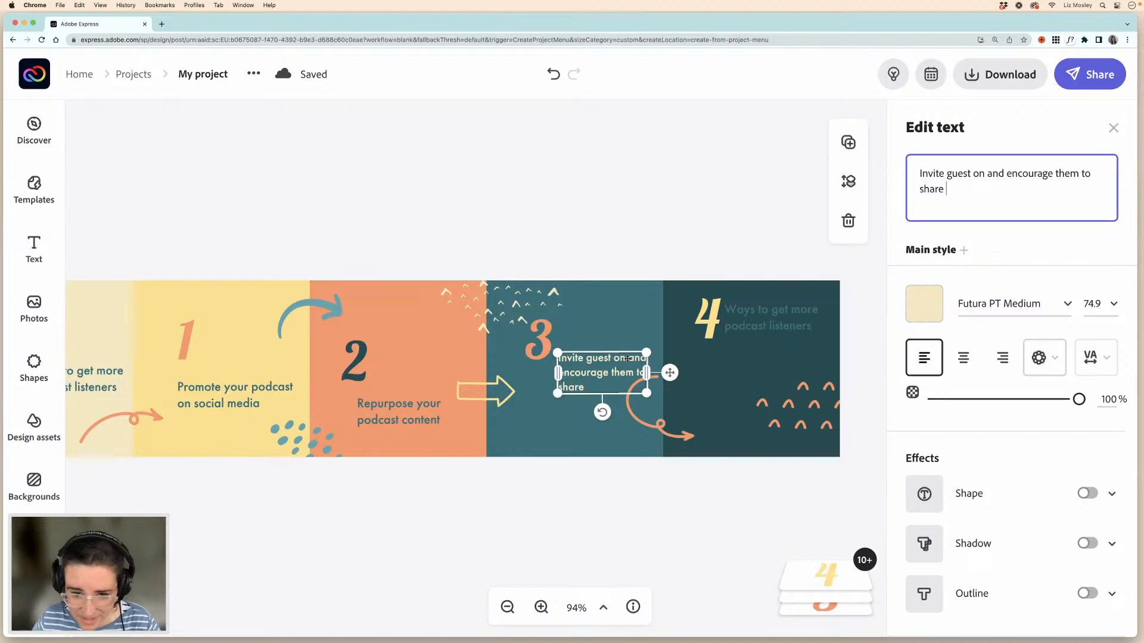
- Narrow the teal panel's wording so it wraps after "Invite guest on", and place it beneath the numeral 3
left_click(627, 358)
scroll(623, 367, "left", 3)
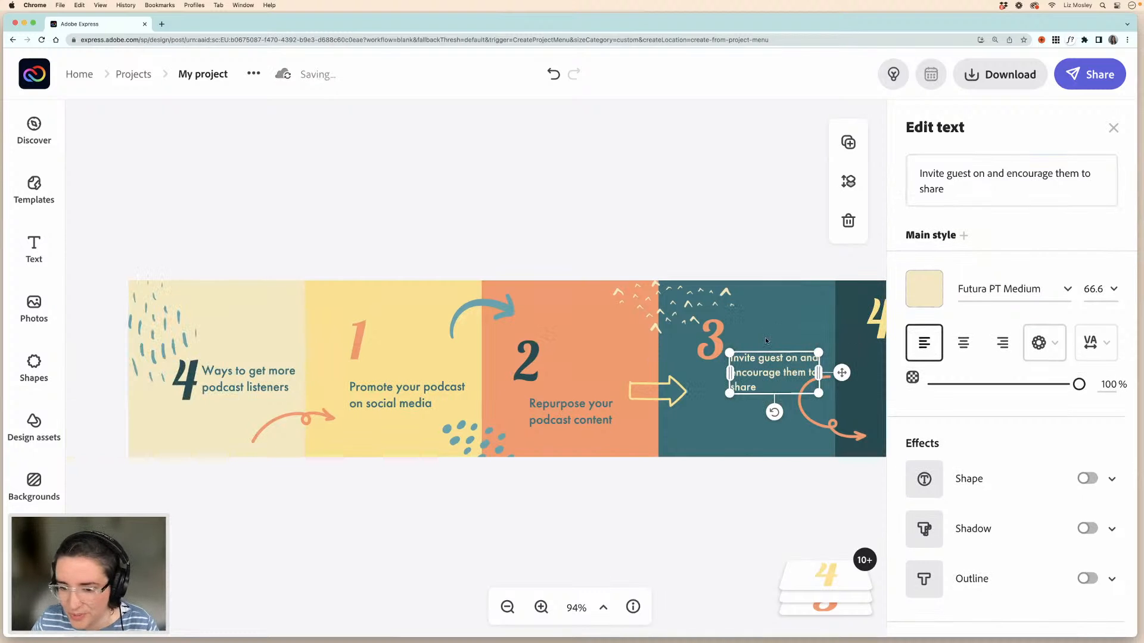
scroll(742, 330, "right", 3)
left_click_drag(744, 372, 656, 393)
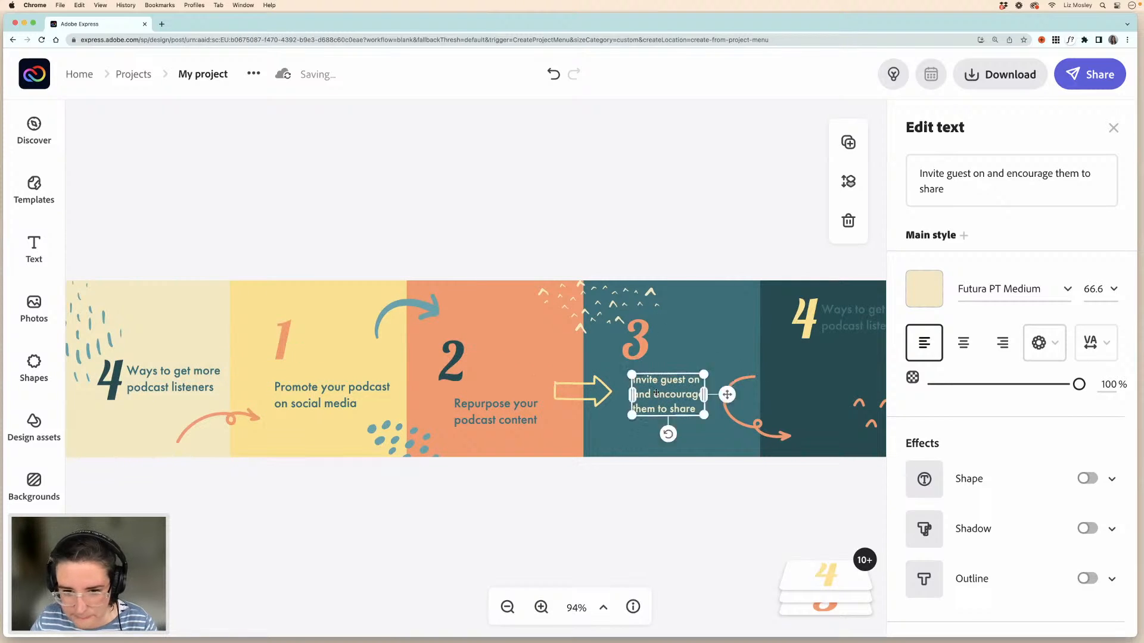
left_click(688, 263)
- Space the dark panel's numeral 4 and wording apart, and replace the wording with "Create a podcast trailer"
scroll(685, 265, "right", 5)
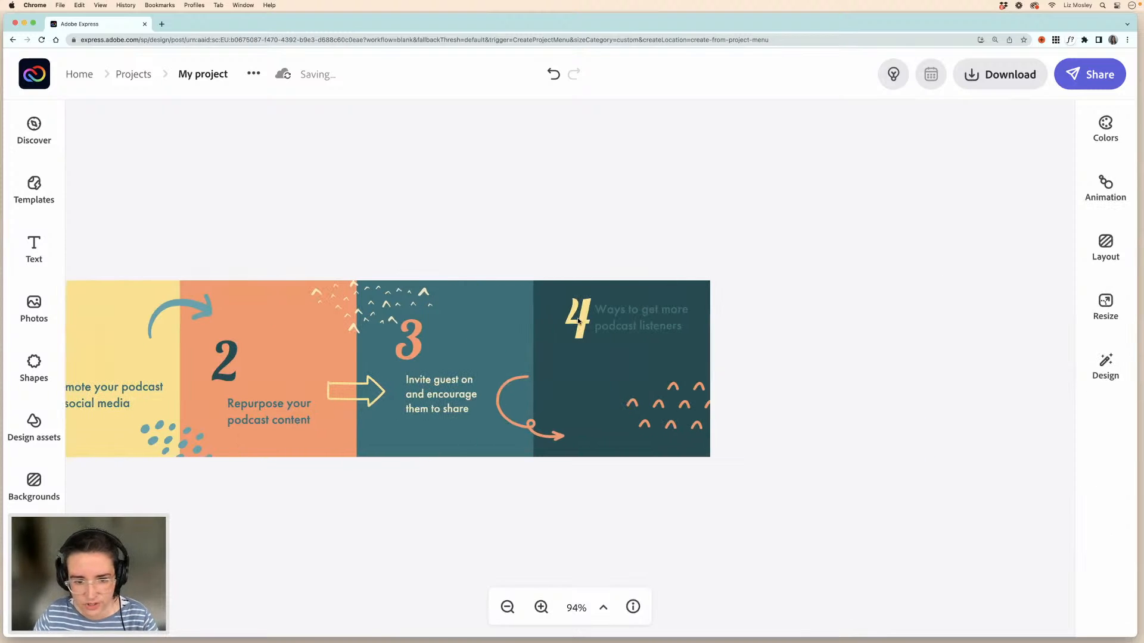
left_click(581, 322)
left_click_drag(581, 323, 633, 338)
left_click(636, 322)
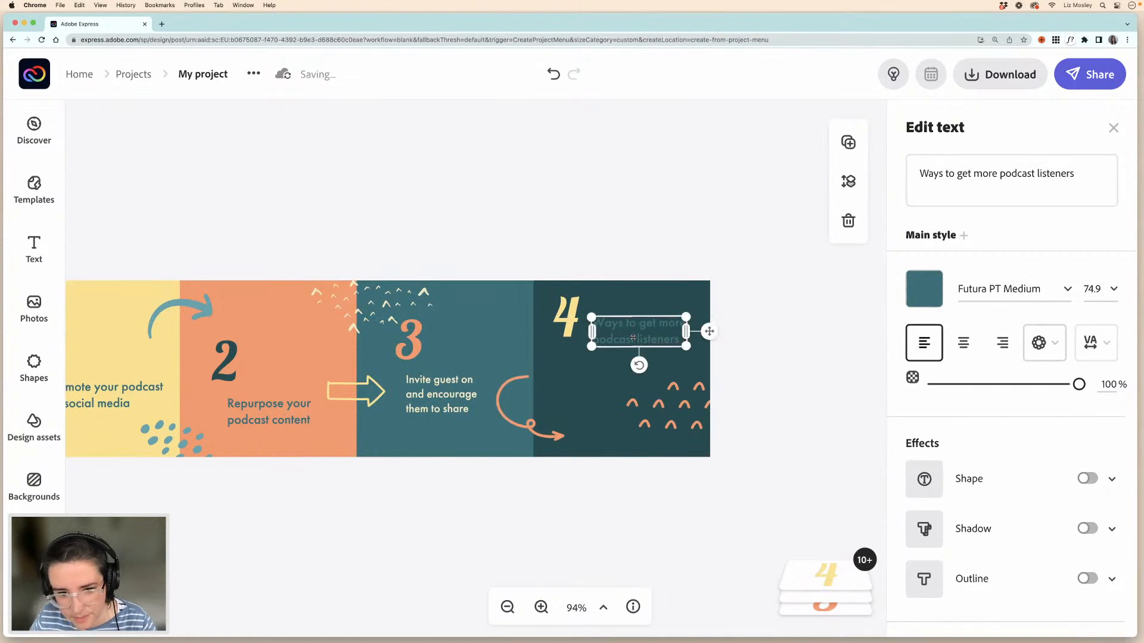
left_click(1051, 176)
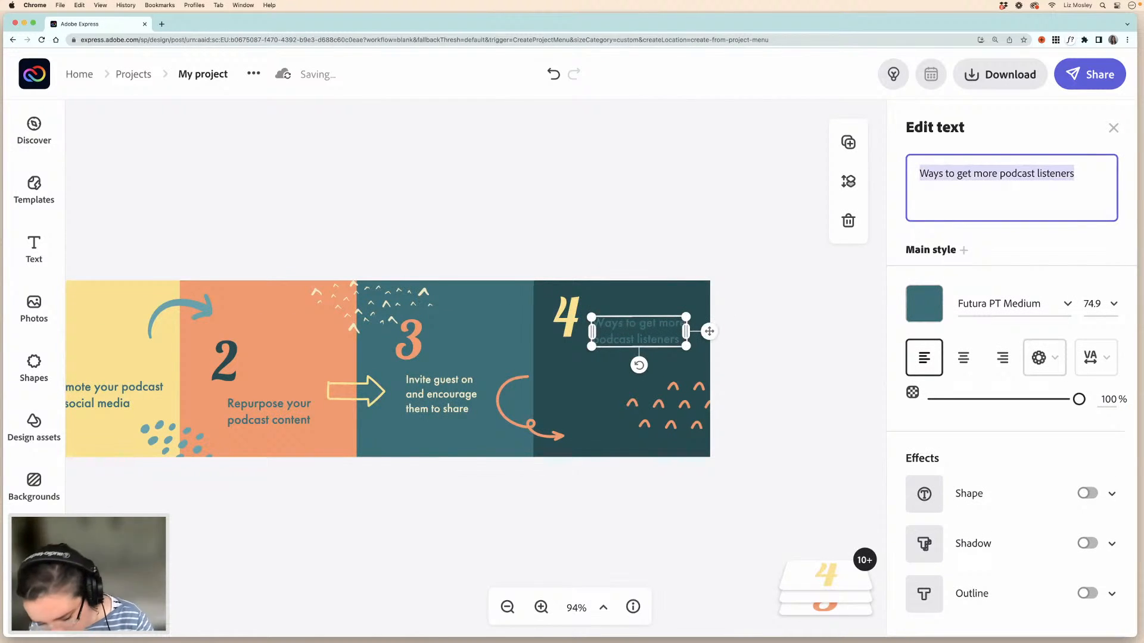
type("Create a podcast trailer")
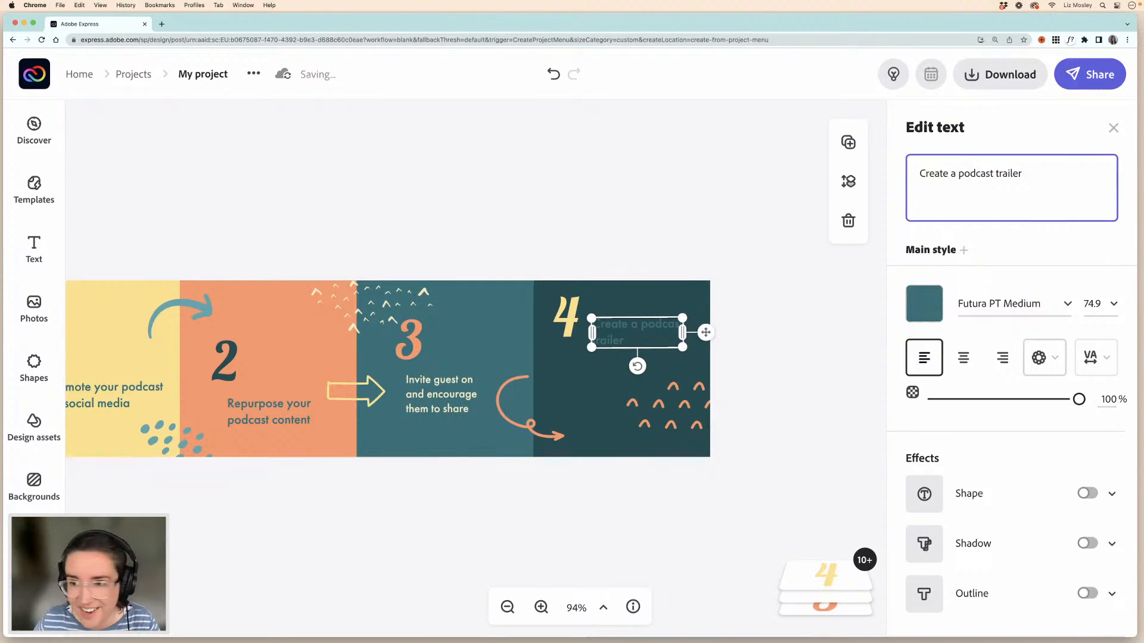
- Narrow the dark panel's wording so it wraps after "Create a", and move it lower, diagonally below the numeral 4
left_click(669, 335)
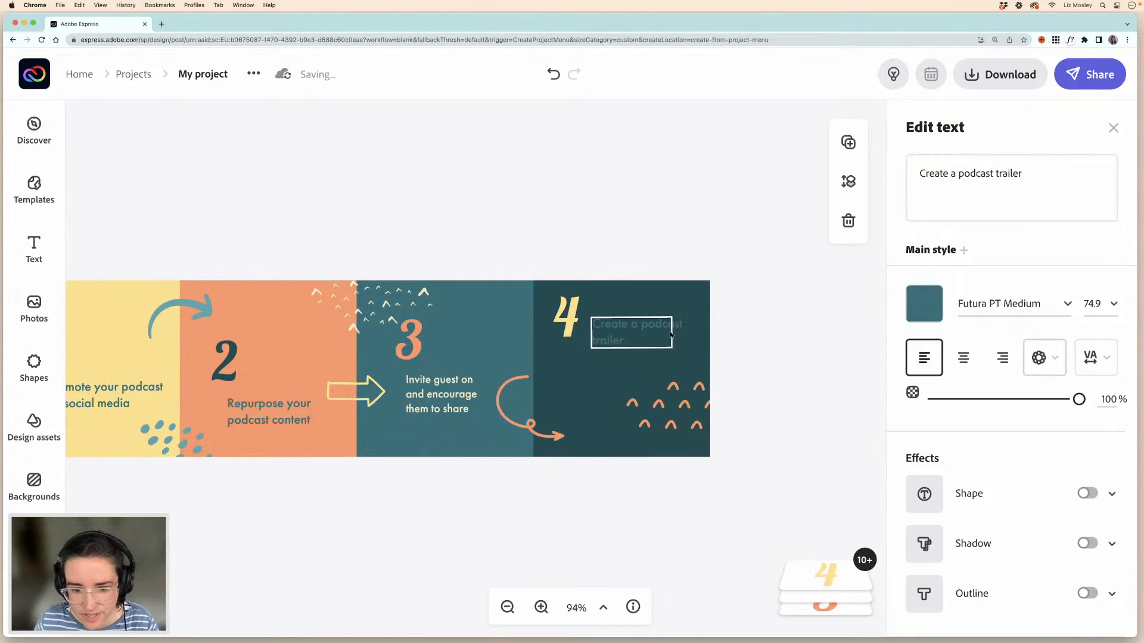
left_click_drag(670, 333, 666, 333)
scroll(734, 334, "right", 3)
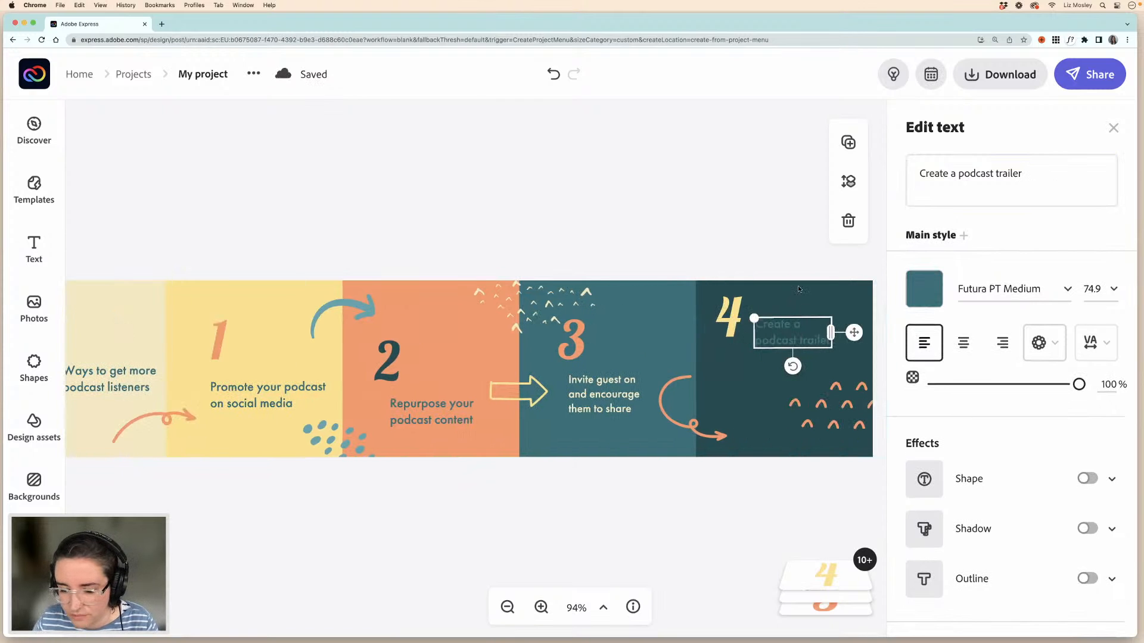
left_click(785, 313)
scroll(785, 312, "right", 2)
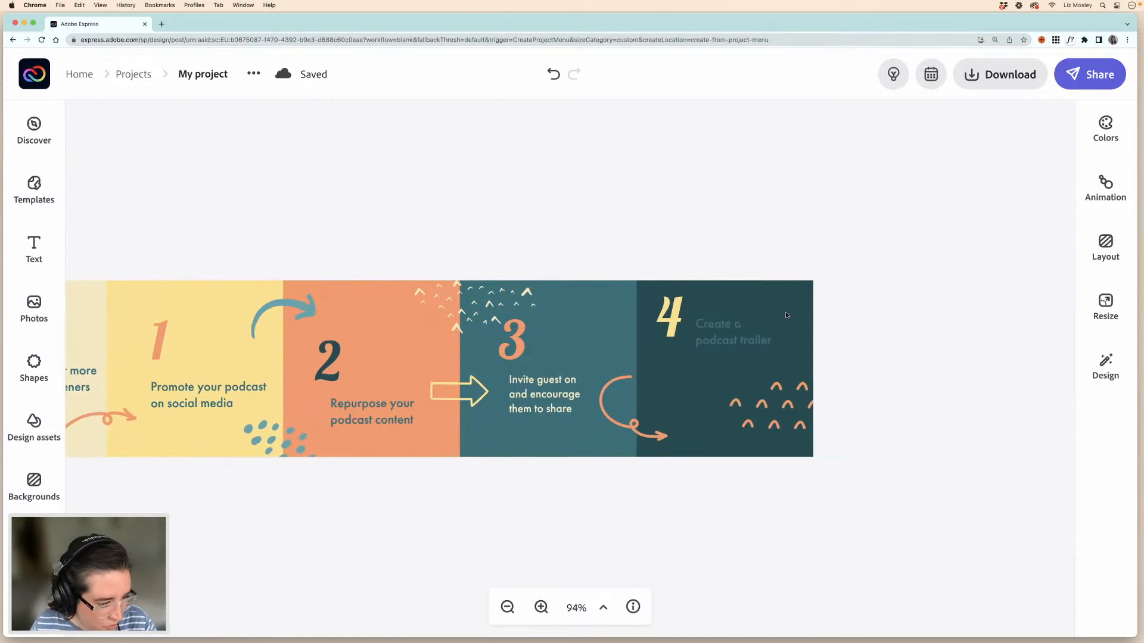
scroll(785, 313, "right", 2)
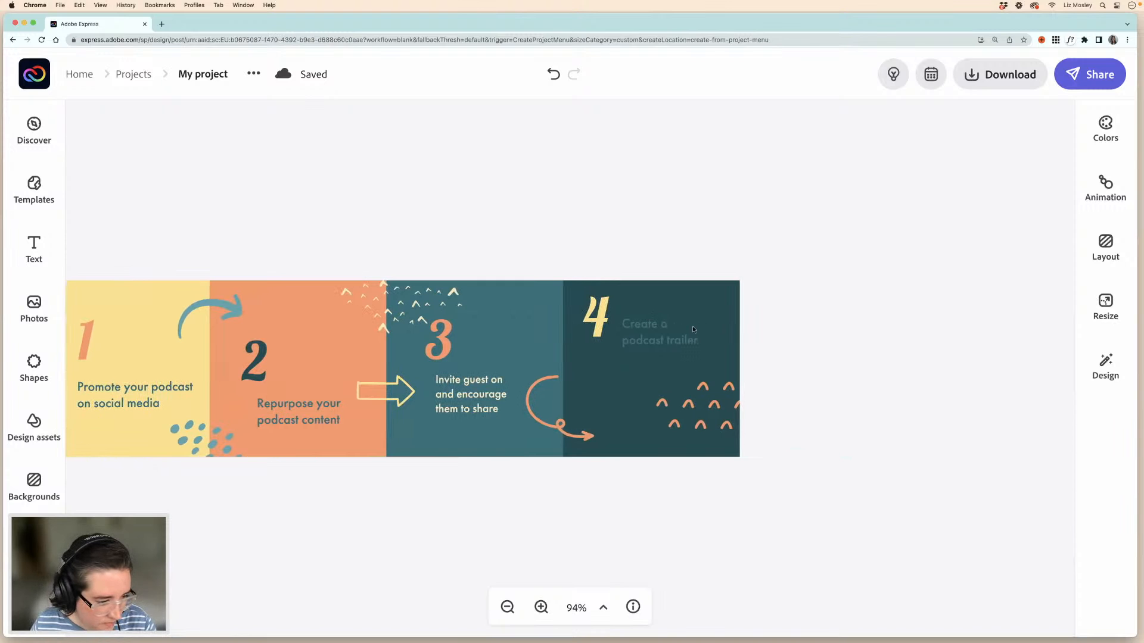
left_click(655, 342)
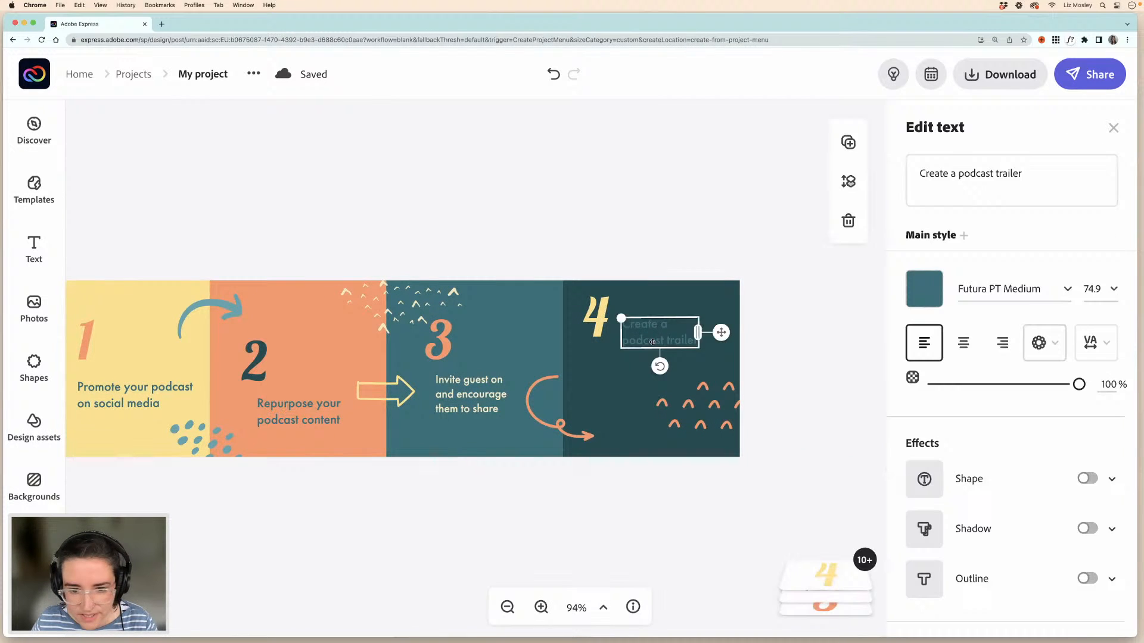
left_click_drag(651, 352, 659, 352)
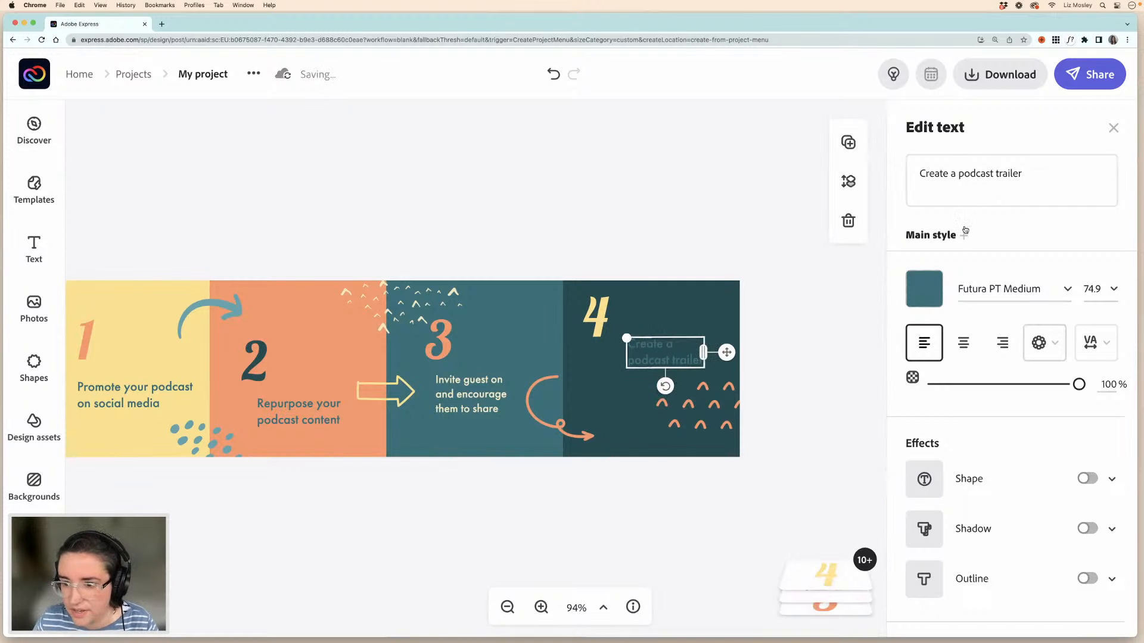
- Try the palette's cream and light yellow on the dark panel's wording, and settle on the golden yellow #F2D13E
left_click(924, 288)
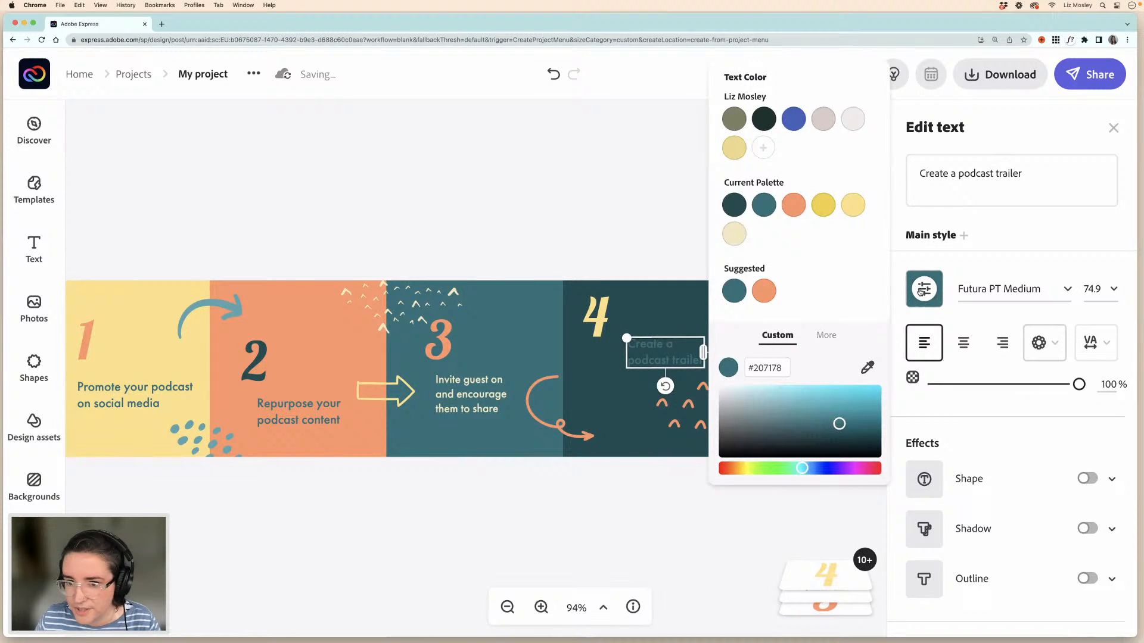
left_click(741, 239)
left_click(853, 207)
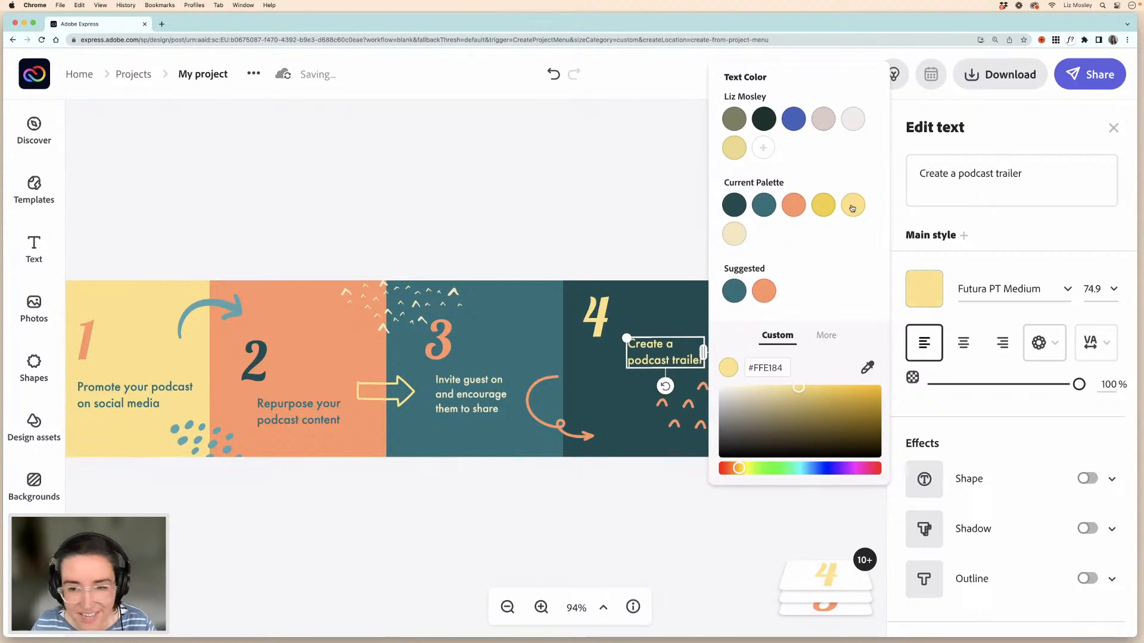
left_click(824, 207)
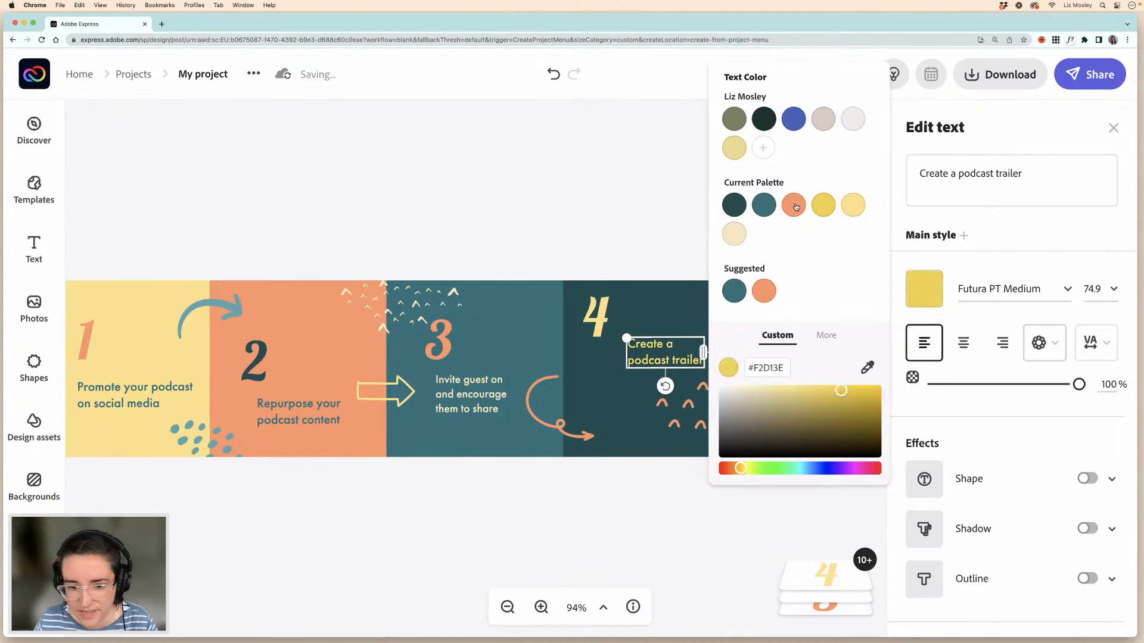
left_click(526, 183)
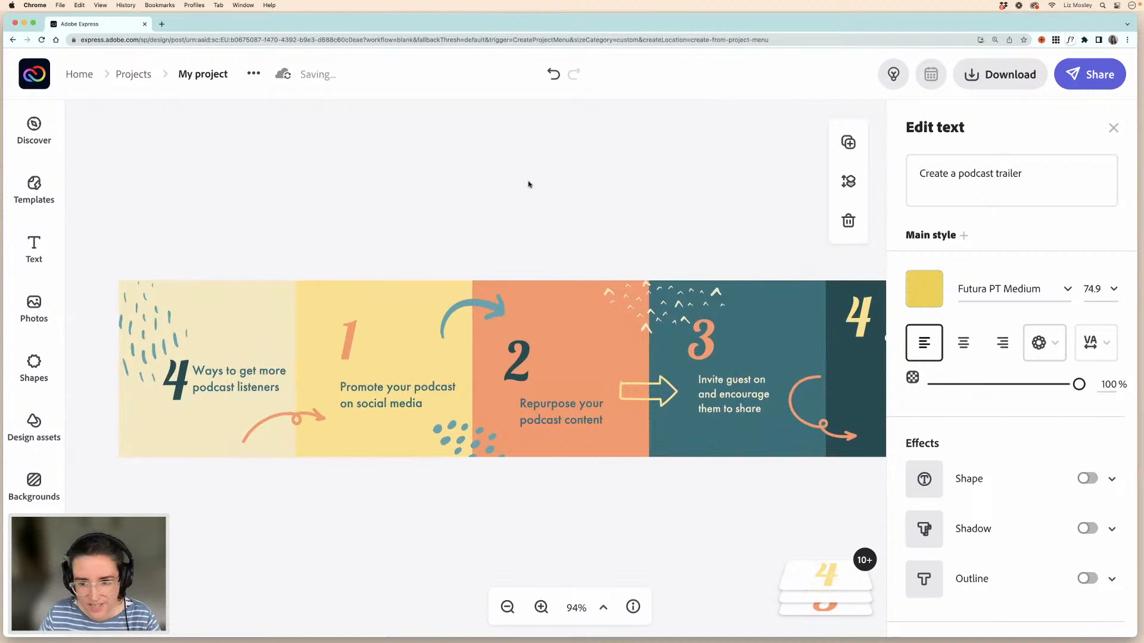
left_click(655, 218)
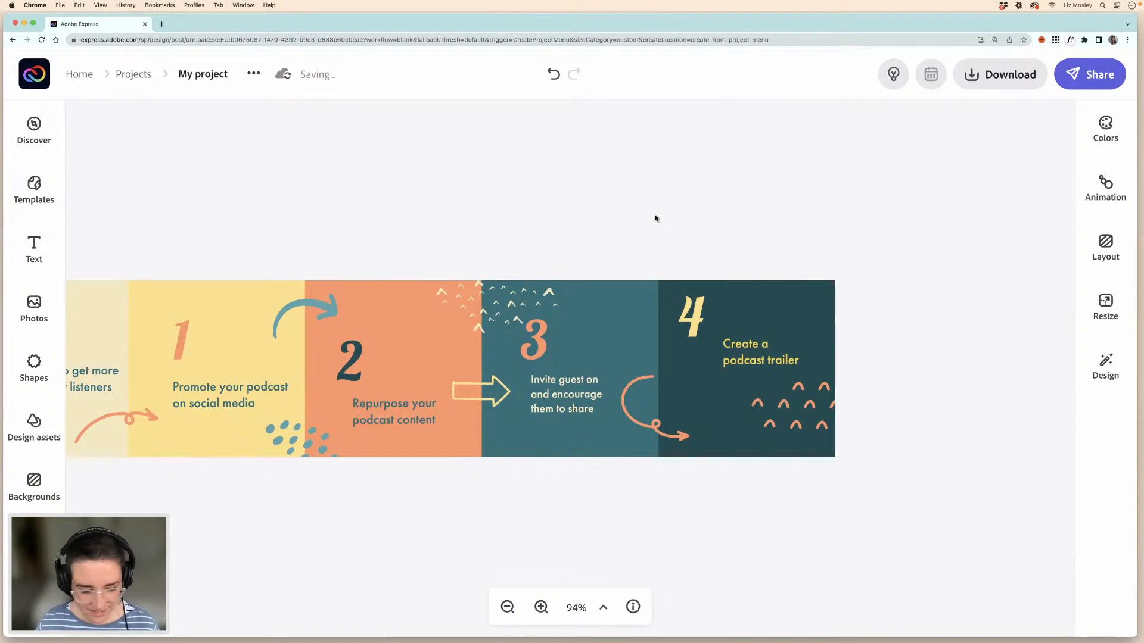
scroll(588, 210, "left", 2)
scroll(588, 210, "left", 3)
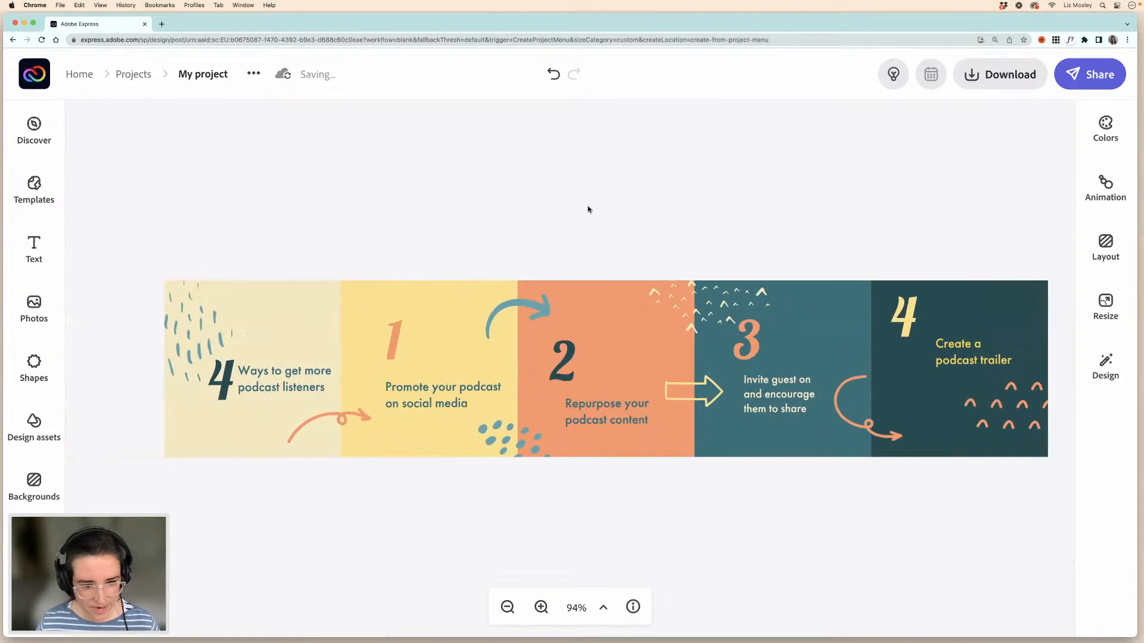
scroll(588, 210, "left", 2)
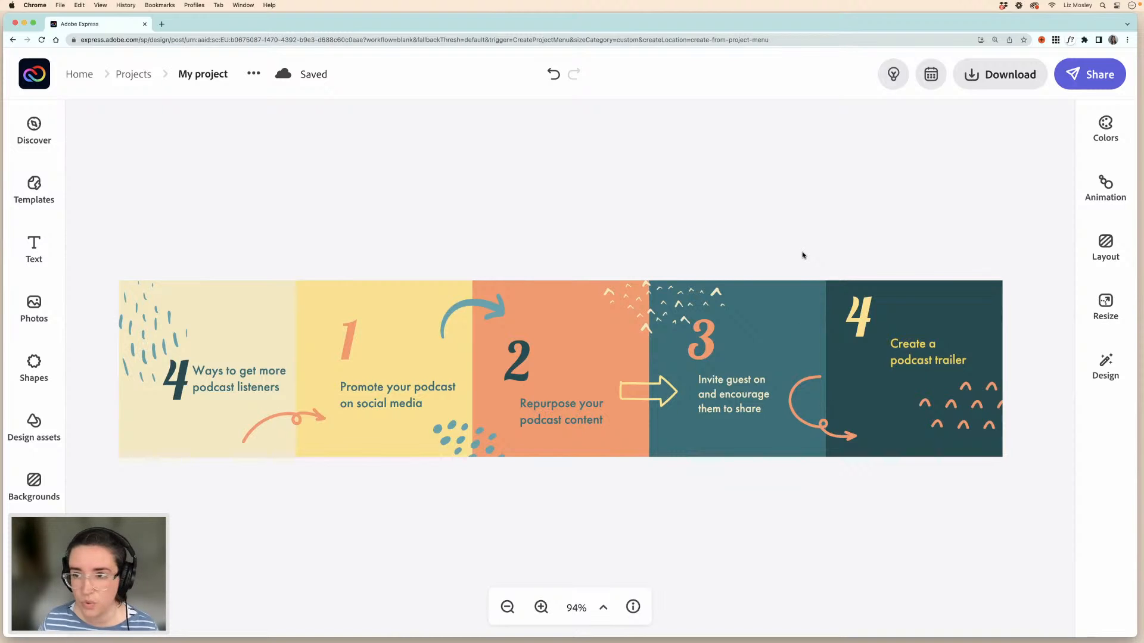
- Choose JPG as the download format for the finished five-panel graphic
key("ctrl+Up")
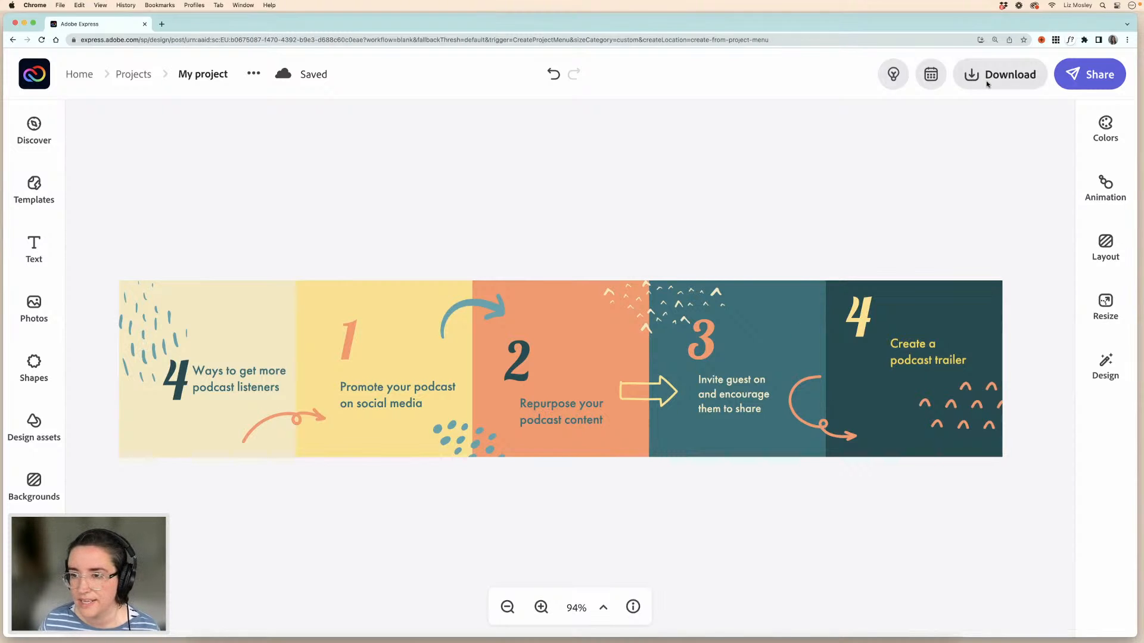
left_click(995, 92)
left_click(980, 85)
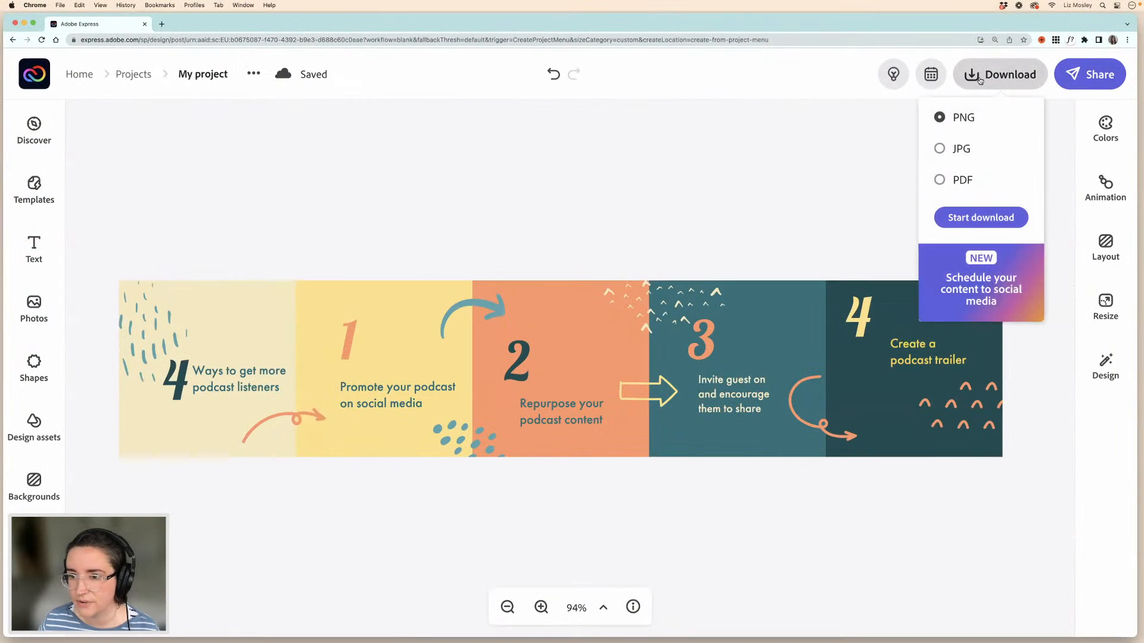
left_click(947, 152)
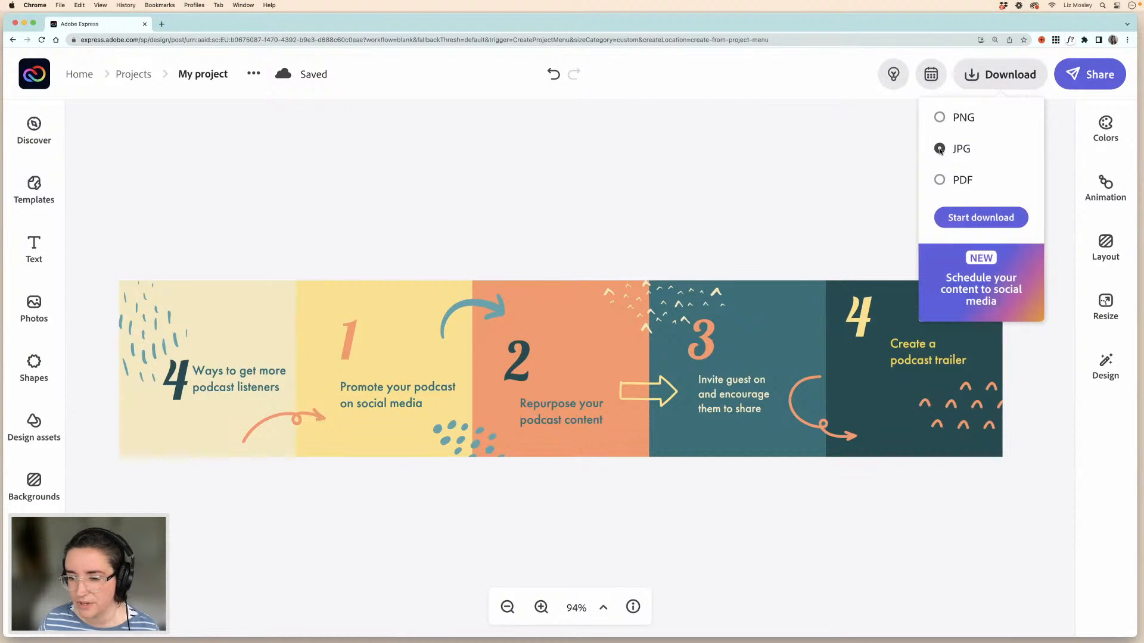
left_click(970, 220)
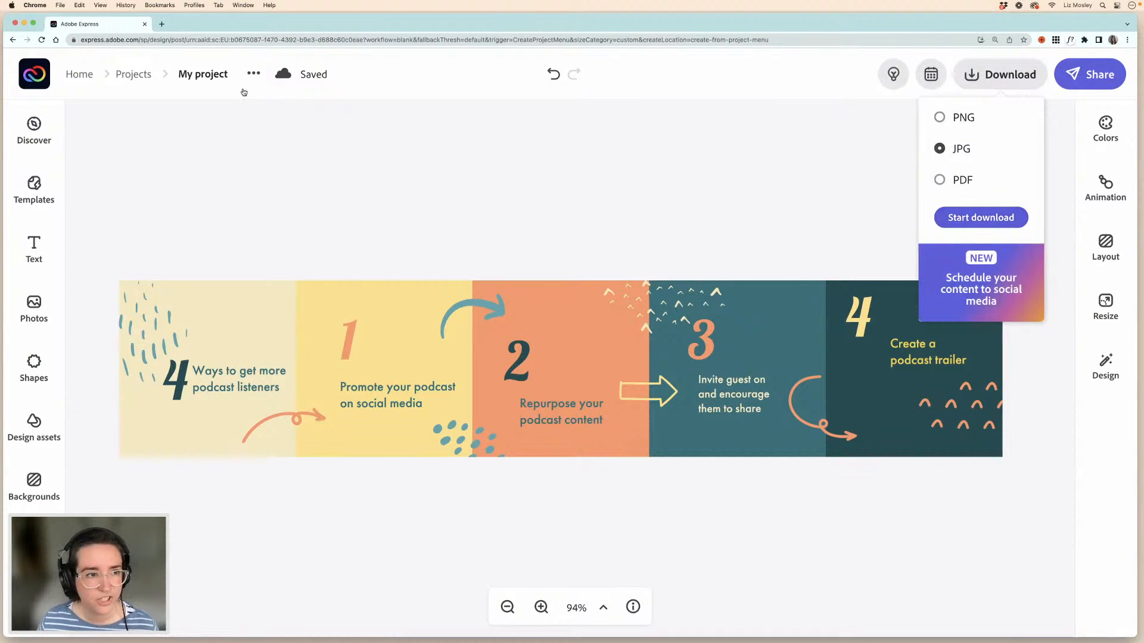
- Rename the project as Carouselpost and download the graphic as a JPG
left_click(202, 73)
type("Ca")
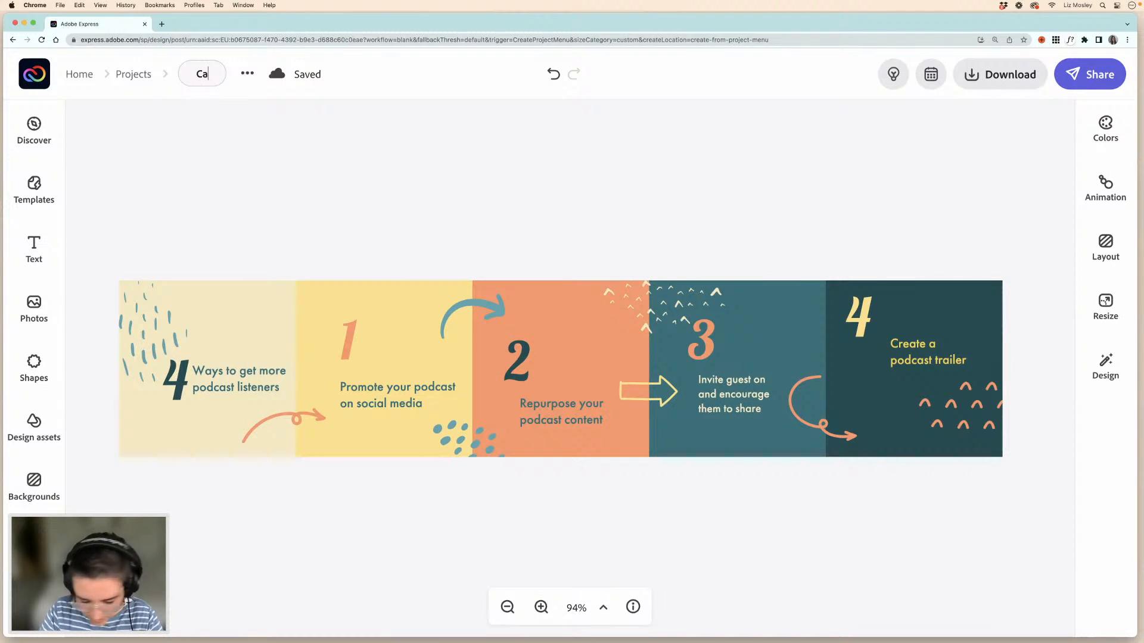
type("rousel")
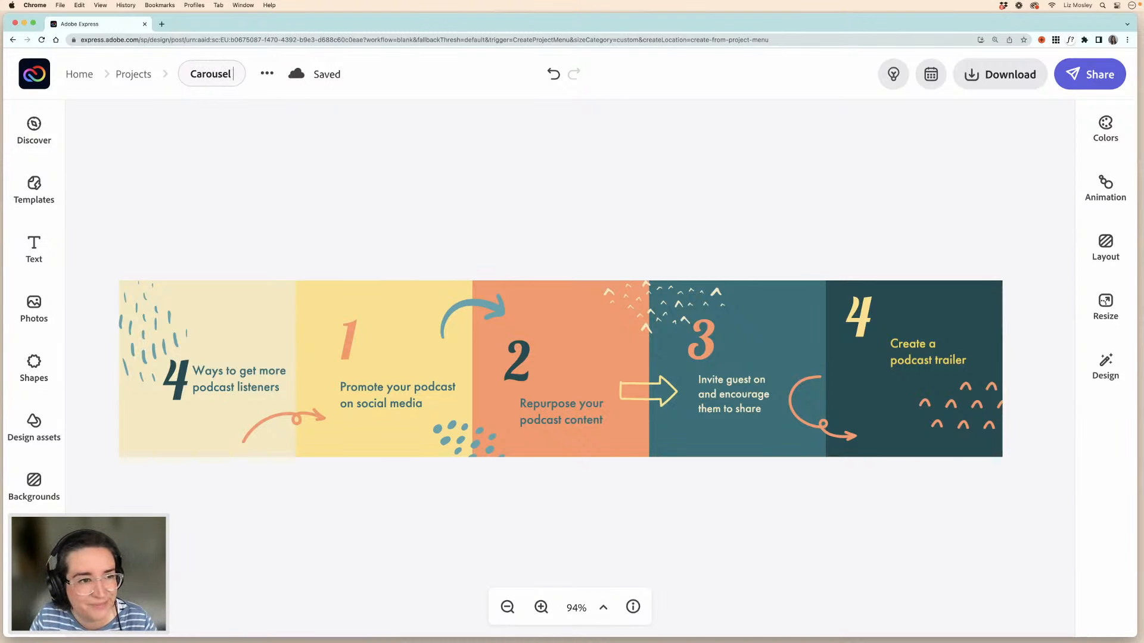
type("post")
key("Return")
left_click(973, 75)
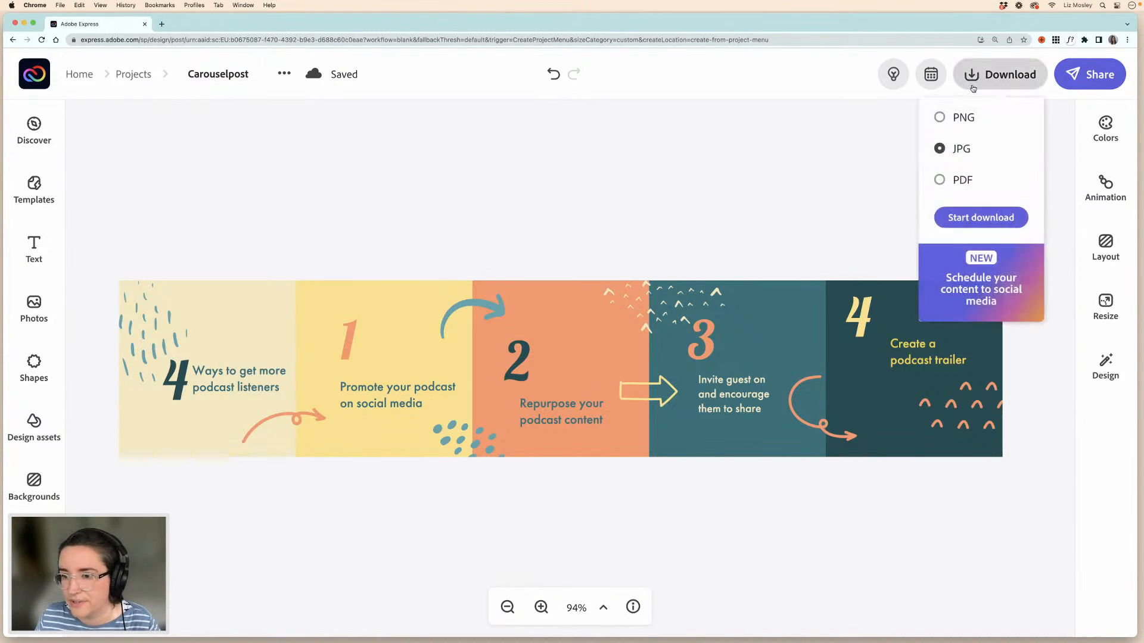
left_click(977, 218)
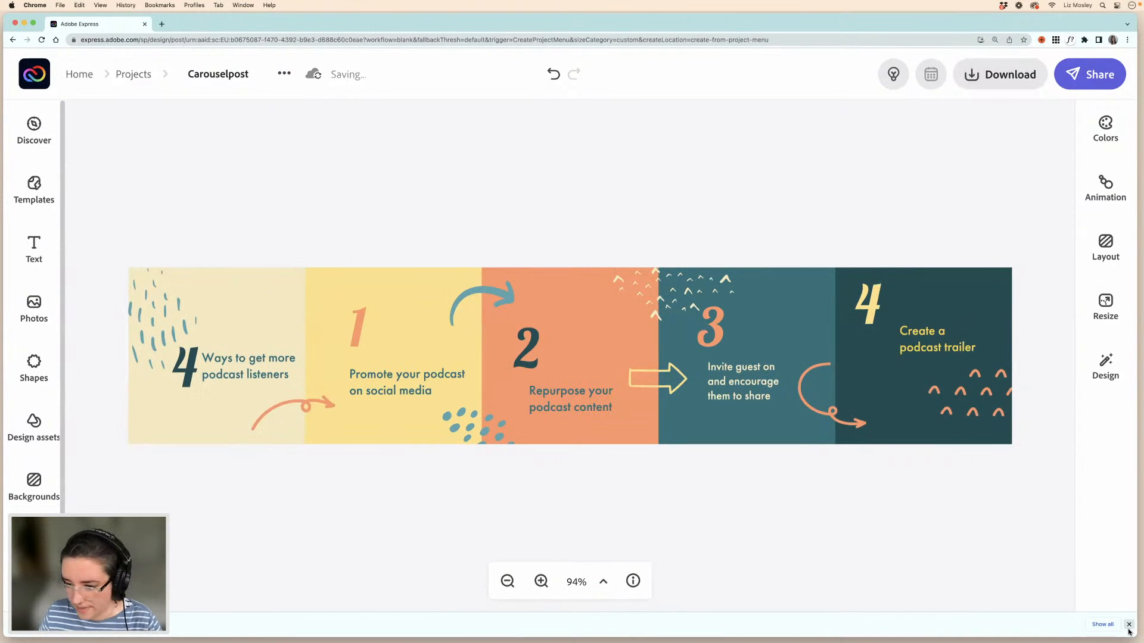
- Narrow the browser window to expose the desktop, and move Carouselpost.jpg from the Downloads folder out of Dropbox onto the Desktop
left_click_drag(1137, 637, 1114, 636)
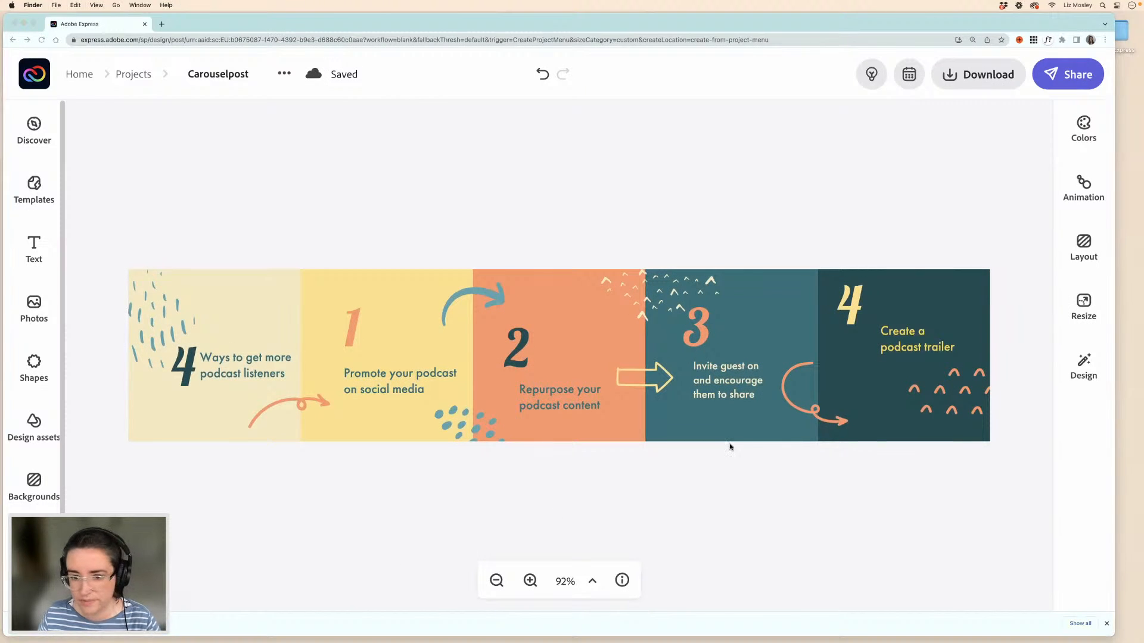
left_click_drag(393, 551, 1122, 495)
left_click_drag(395, 549, 1127, 572)
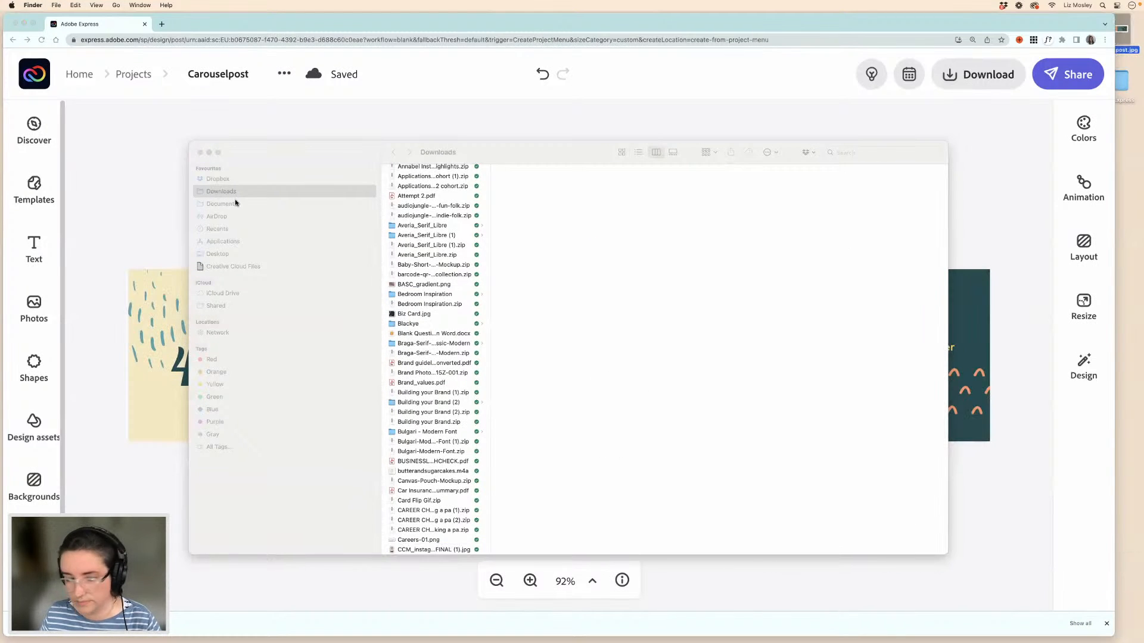
left_click(209, 153)
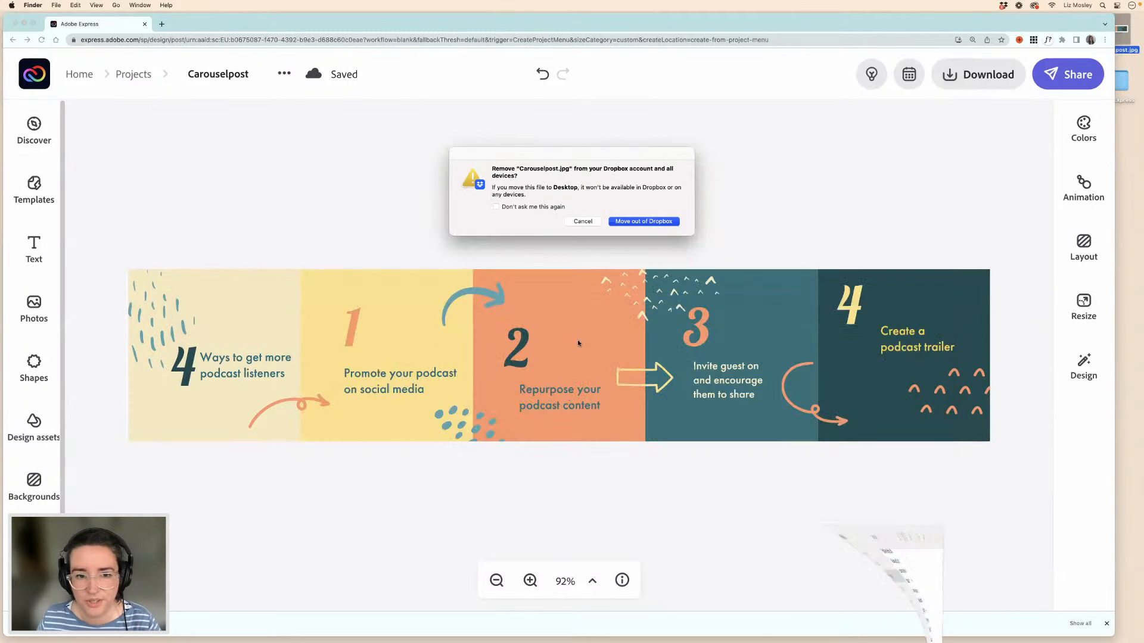
left_click(643, 228)
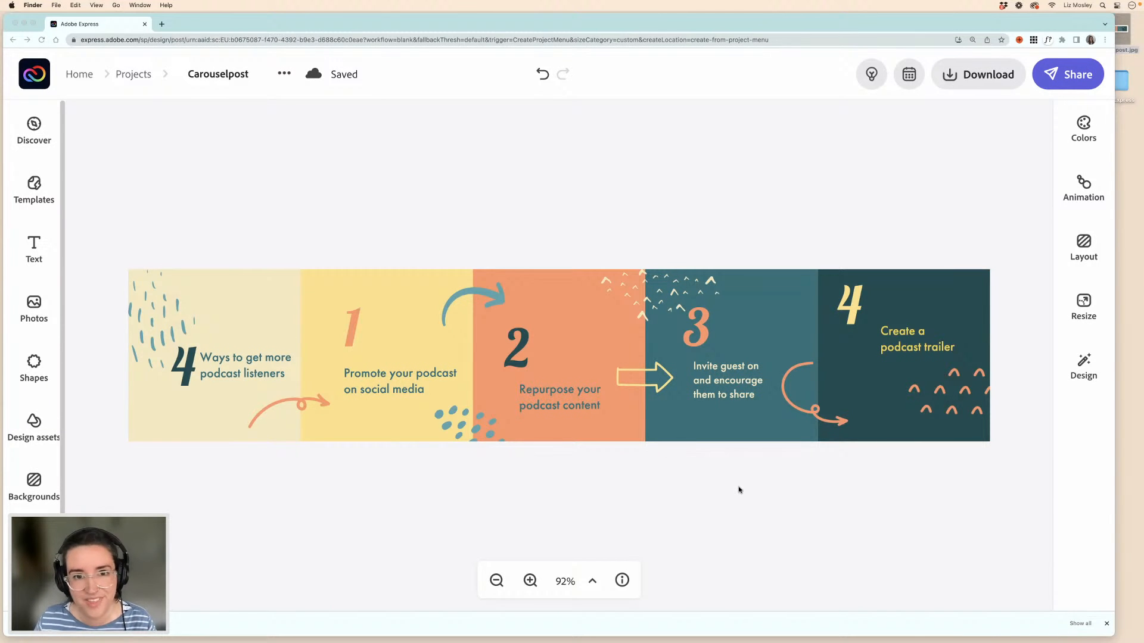
- Switch to Illustrator and create an RGB document of five 1000 x 1000 px artboards in a row, 0 px spacing, Medium (150 ppi) raster effects
mouse_move(1054, 642)
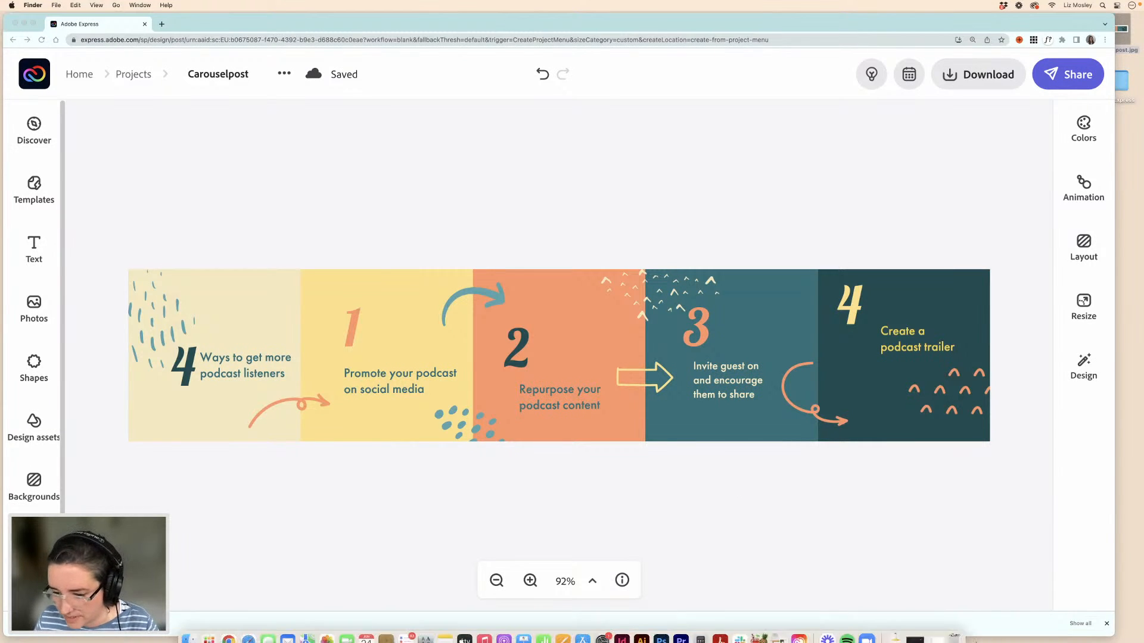
left_click(912, 636)
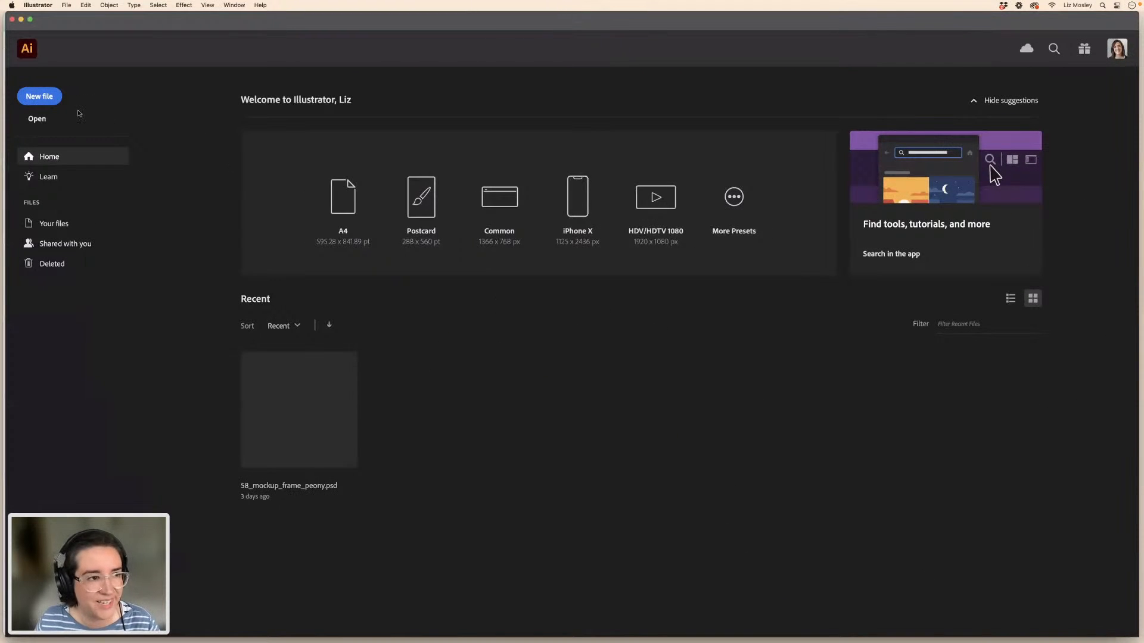
left_click(39, 97)
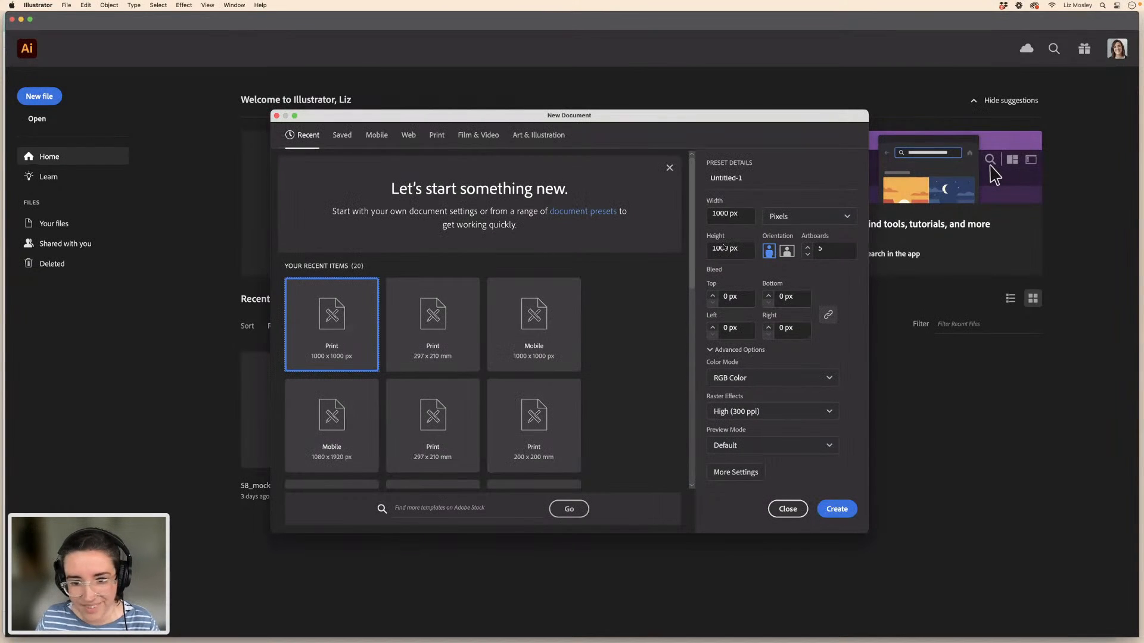
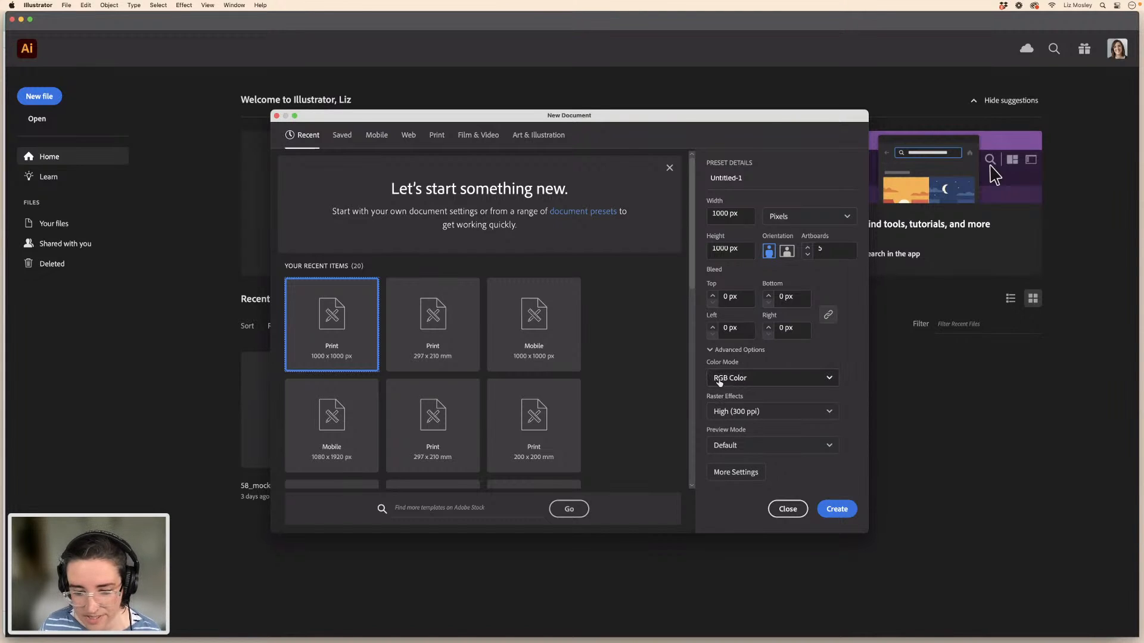
left_click(741, 413)
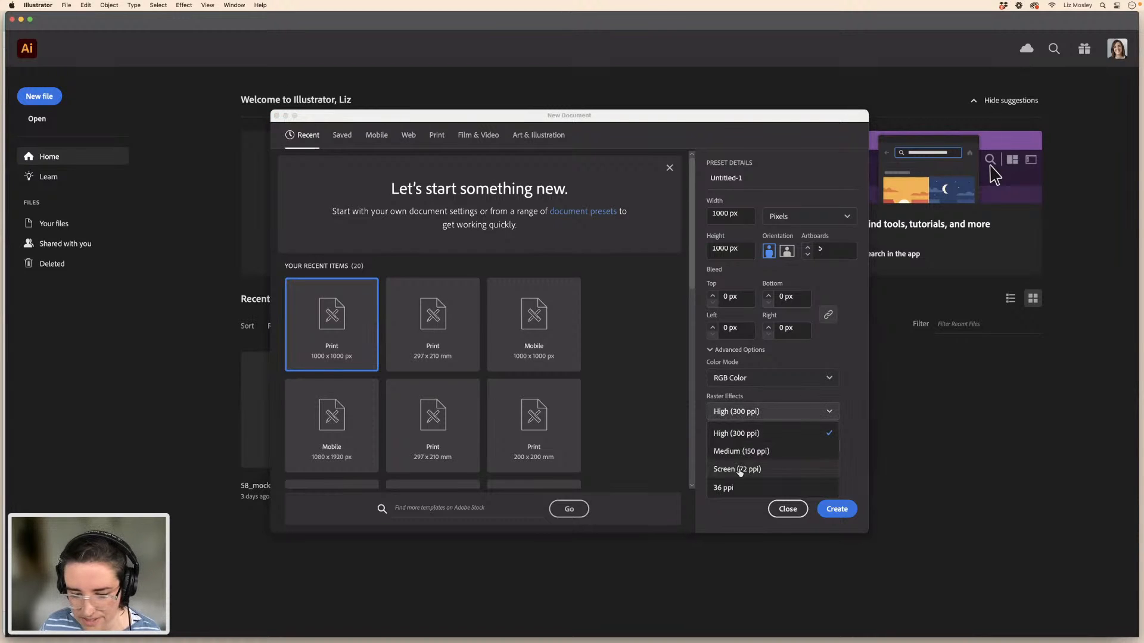
left_click(741, 452)
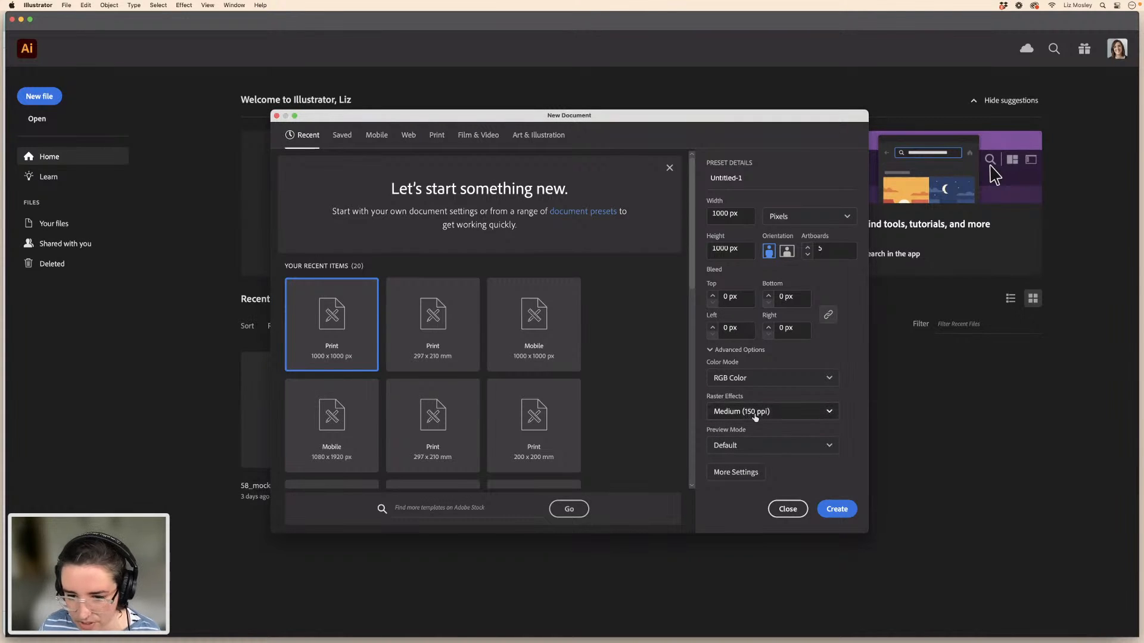
left_click(739, 475)
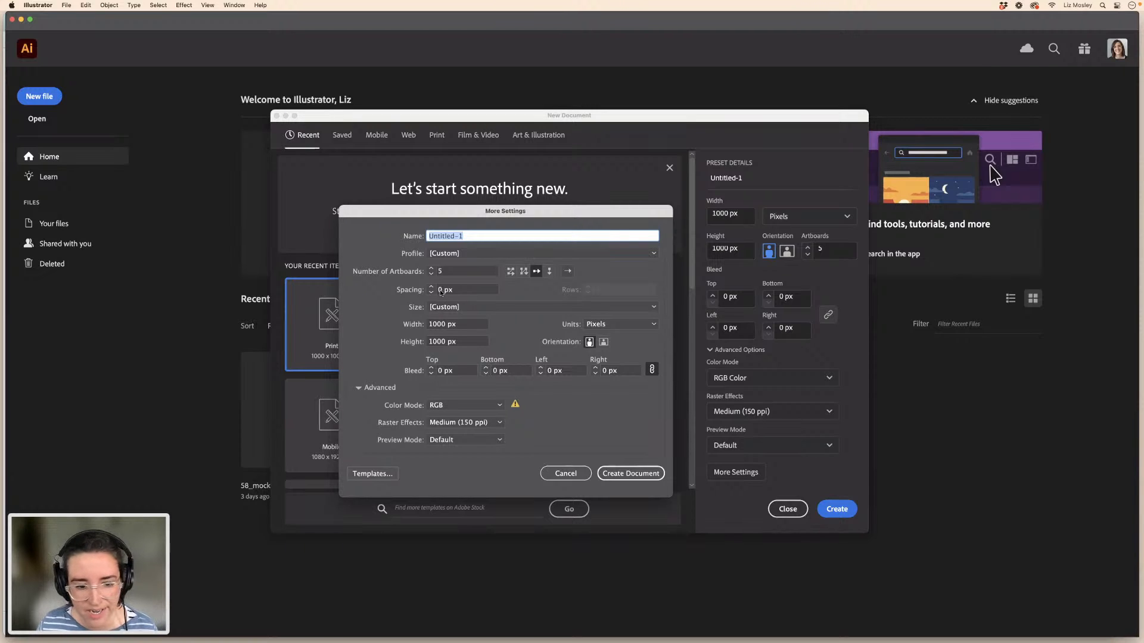
left_click(620, 475)
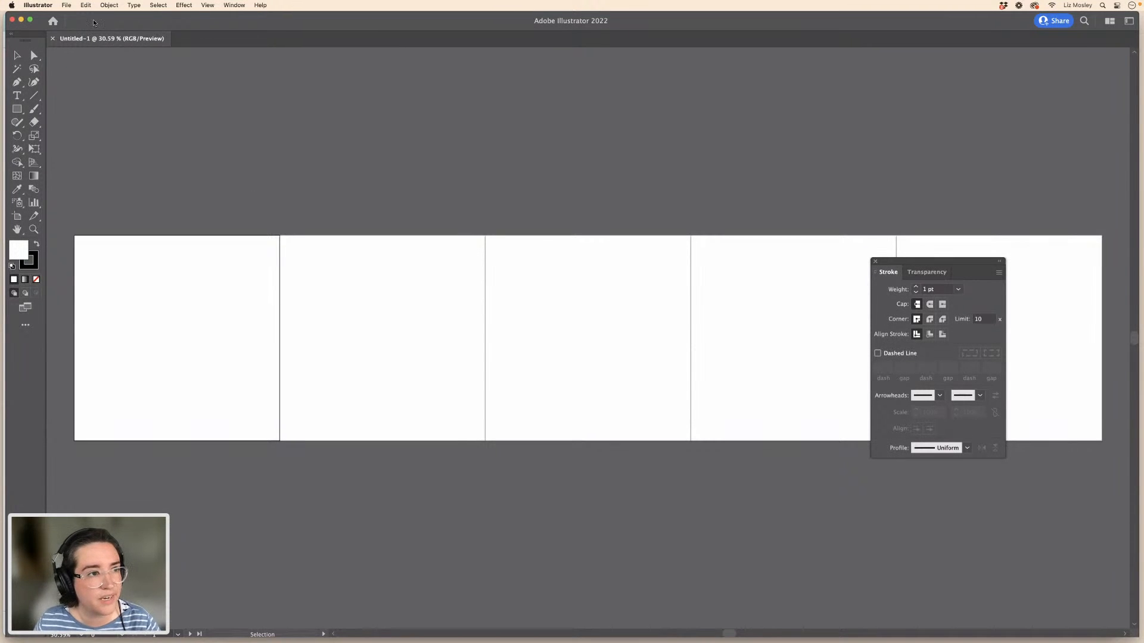
- Place Carouselpost.jpg from the Desktop into the document as a linked image at its full size
left_click(68, 7)
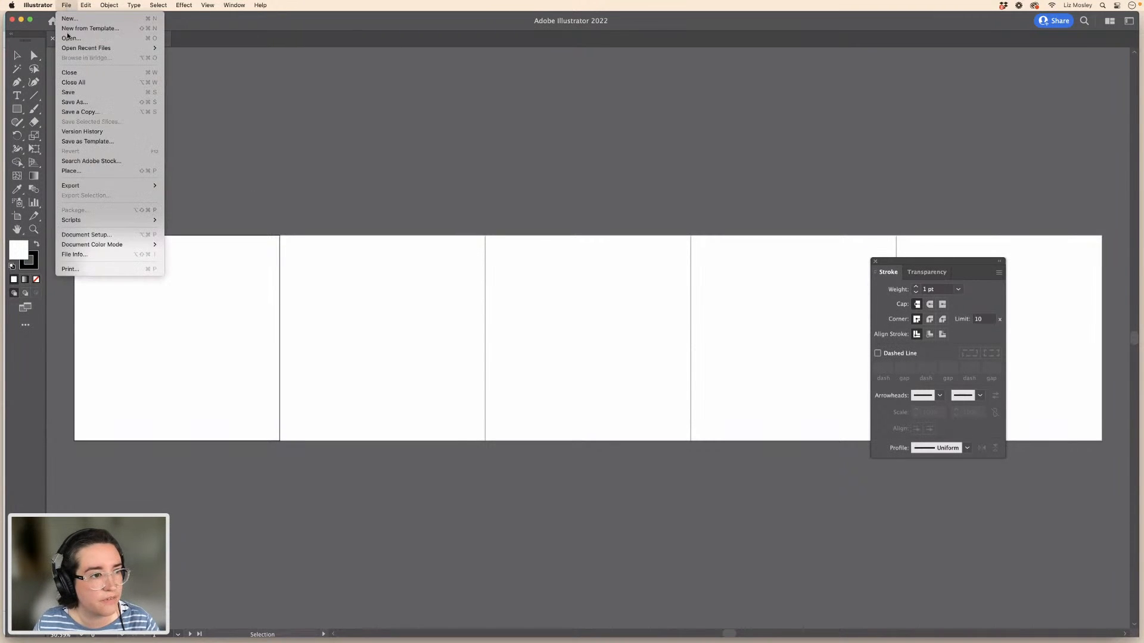
left_click(90, 175)
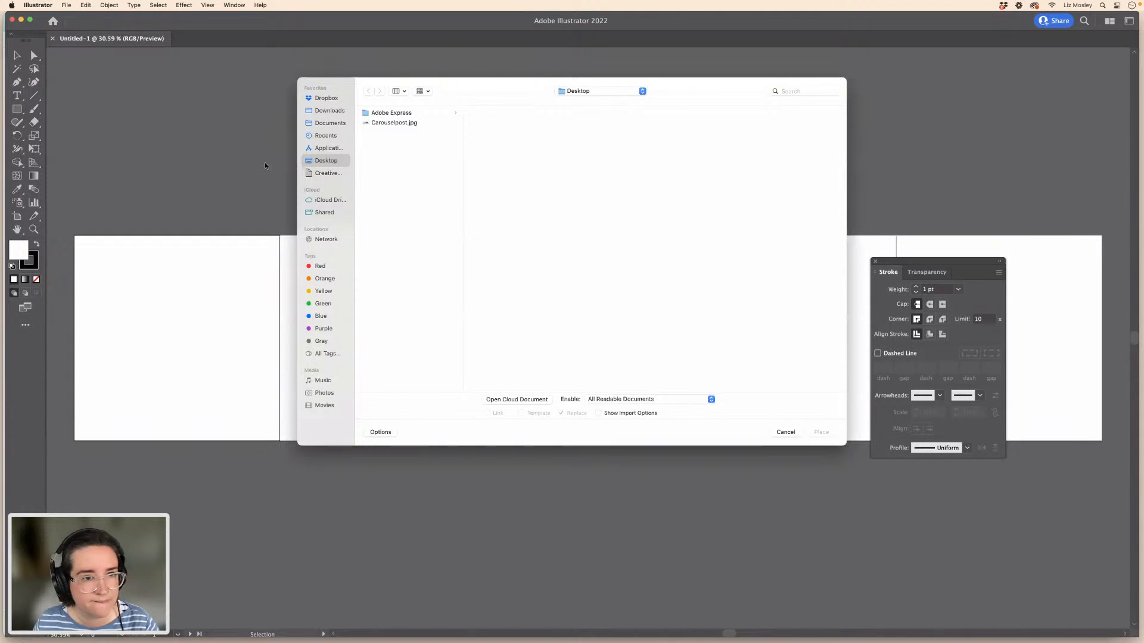
left_click(398, 123)
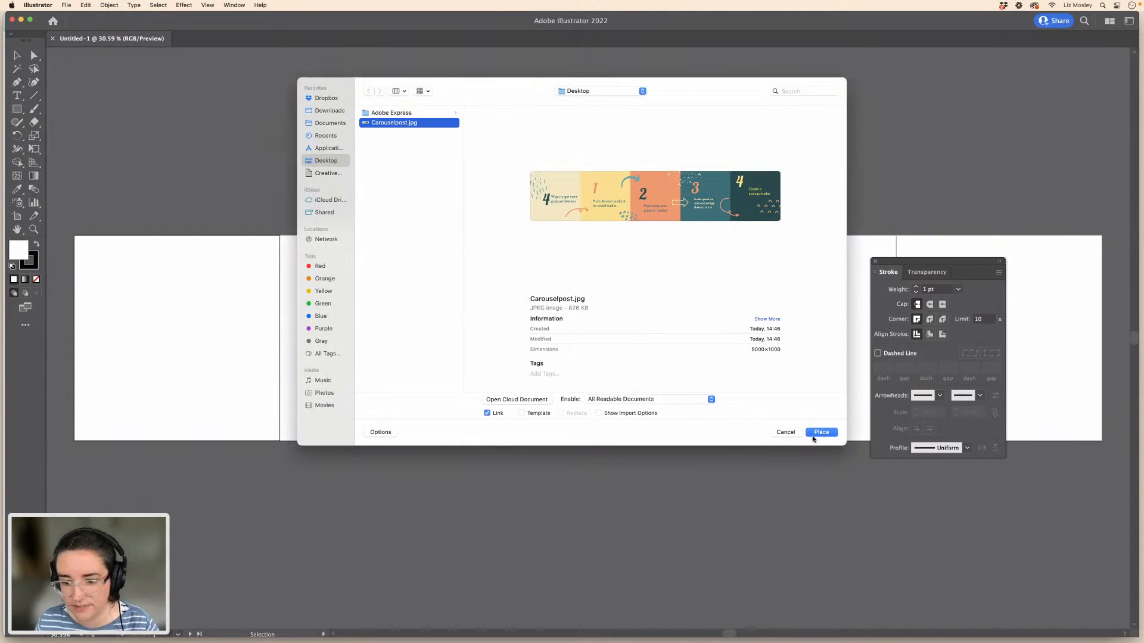
left_click(820, 433)
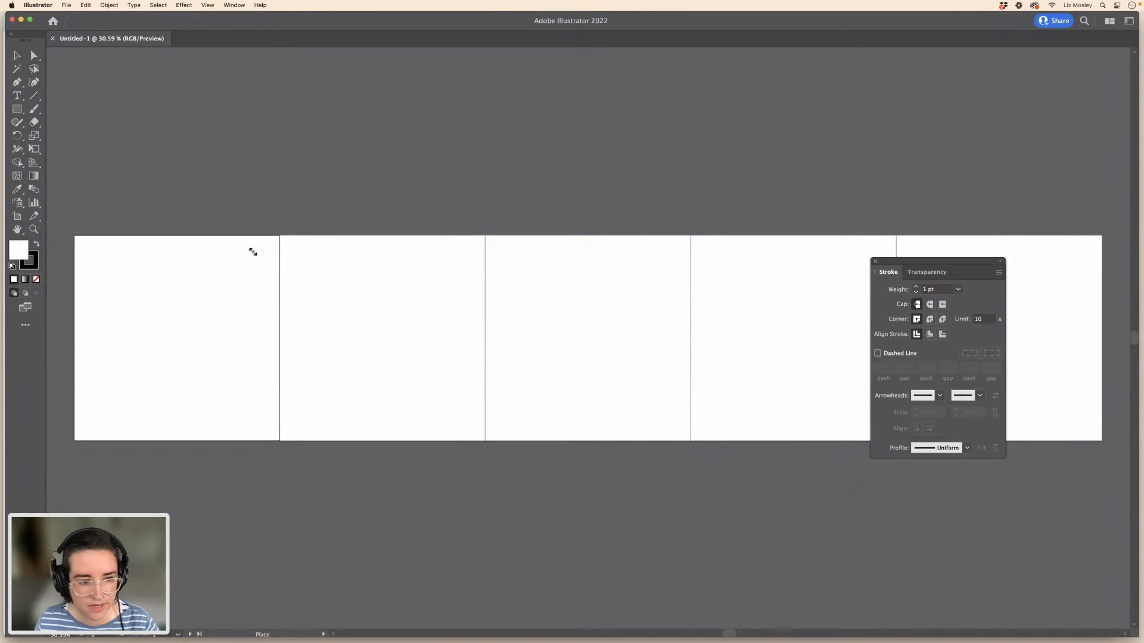
left_click(263, 251)
- Align the placed graphic exactly over the row of five artboards, and close the Stroke settings covering it
left_click_drag(353, 327, 166, 314)
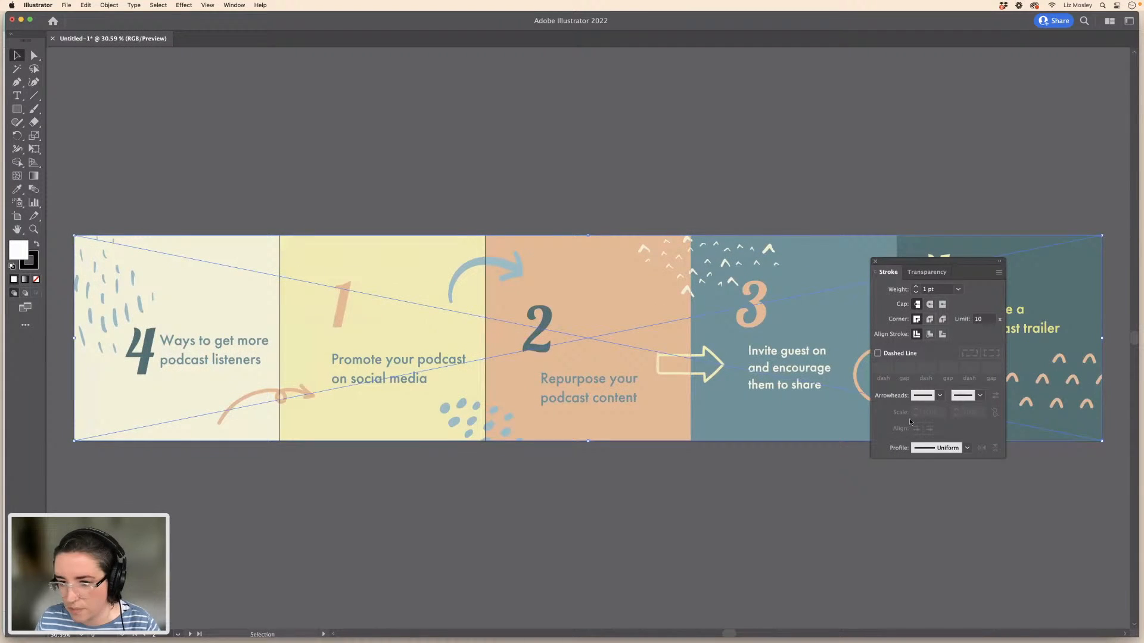
left_click(874, 261)
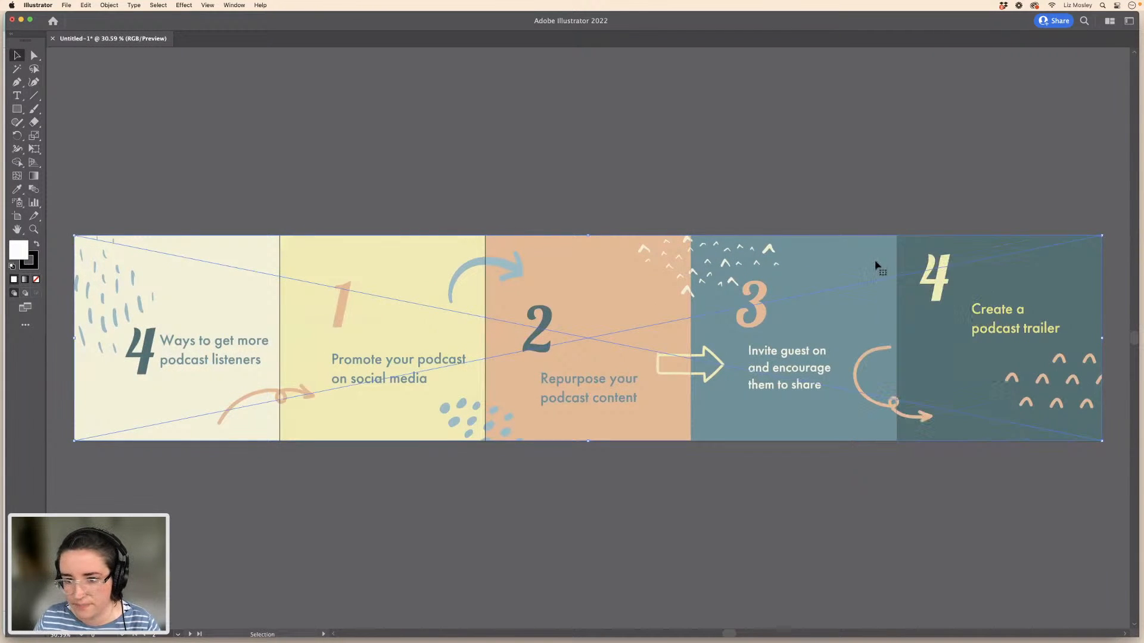
left_click(630, 174)
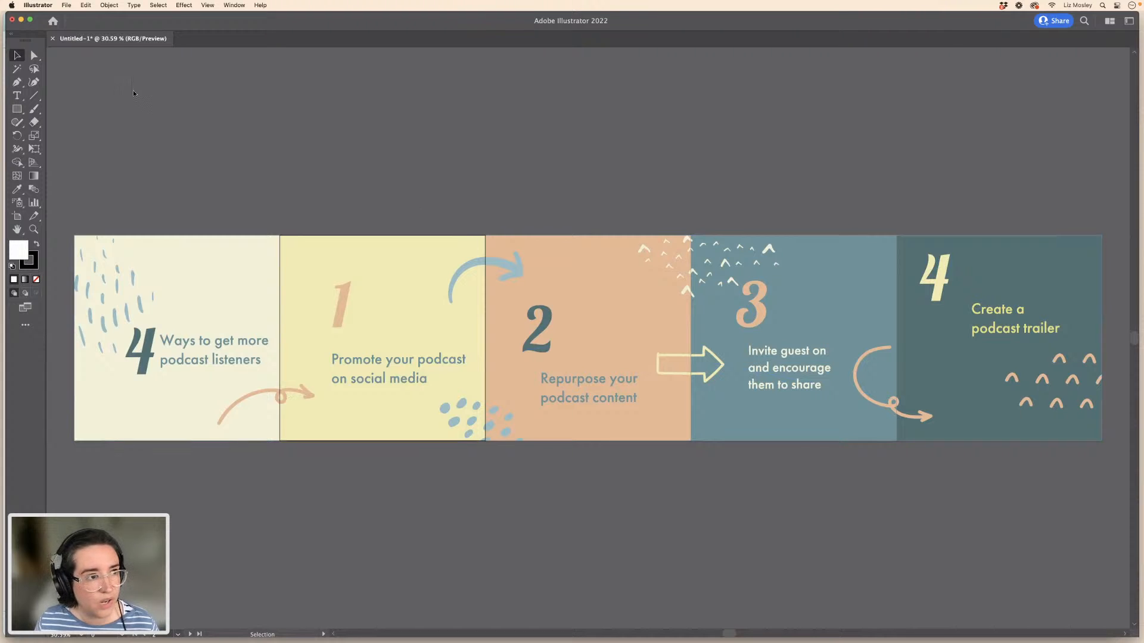
- Set up a JPEG export of all artboards to the Desktop, using a file name of carousel_post_ plus the creator's first name
left_click(66, 5)
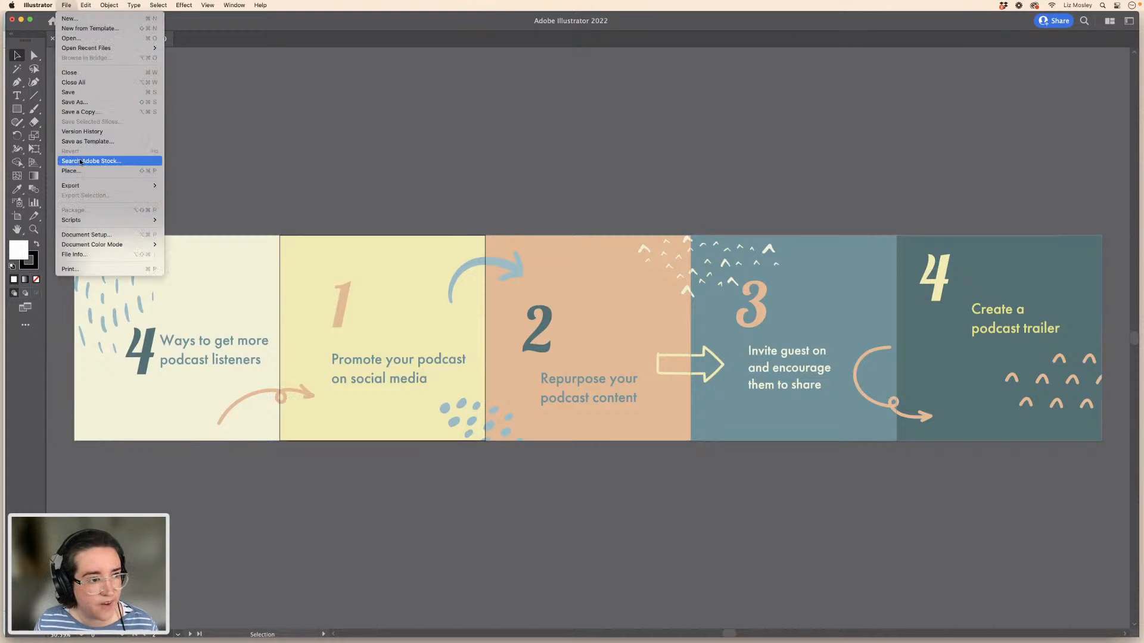
mouse_move(87, 186)
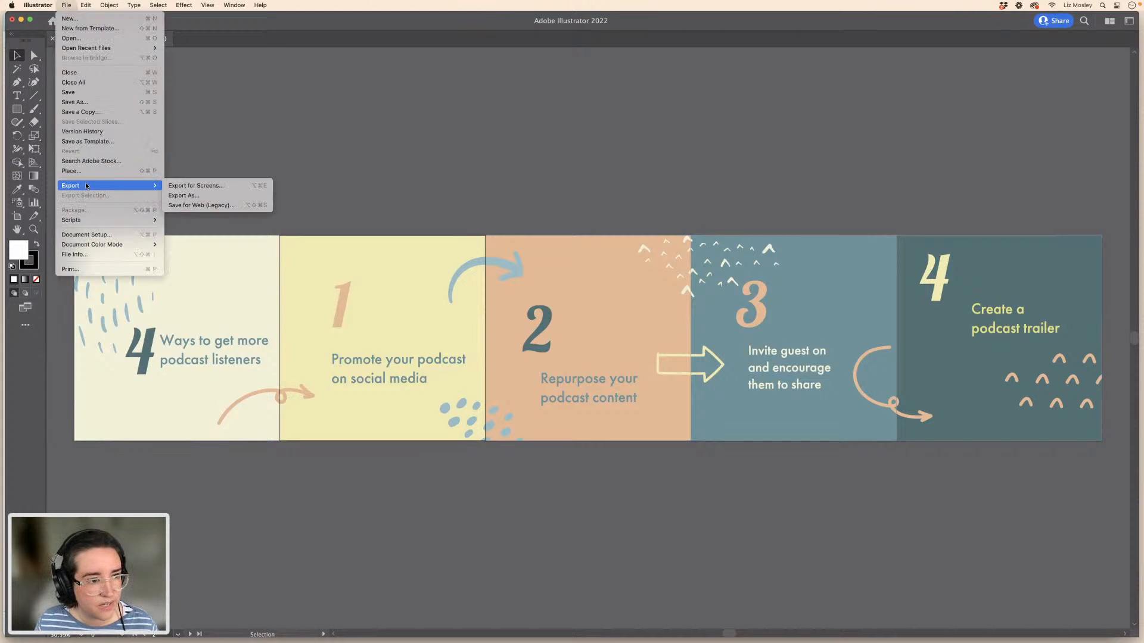
left_click(177, 196)
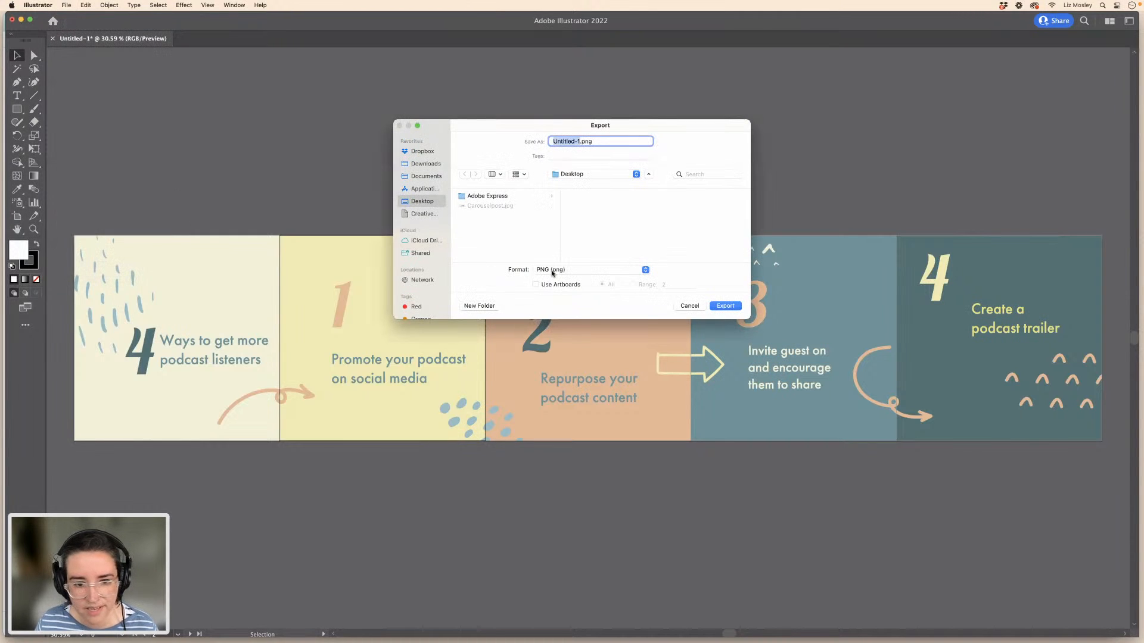
left_click(552, 271)
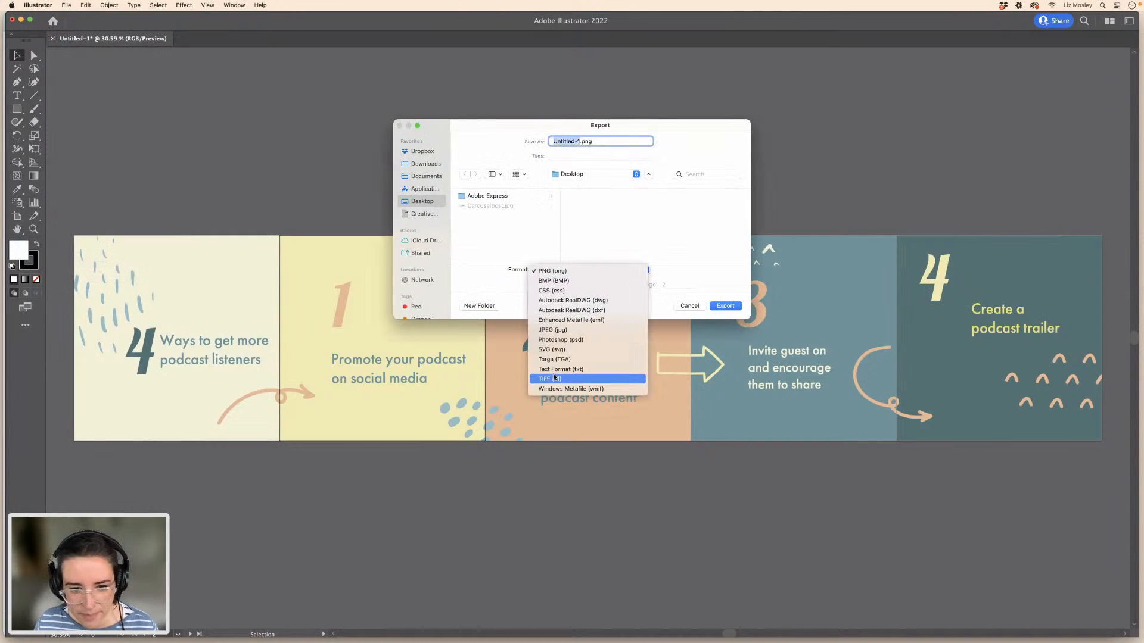
left_click(553, 330)
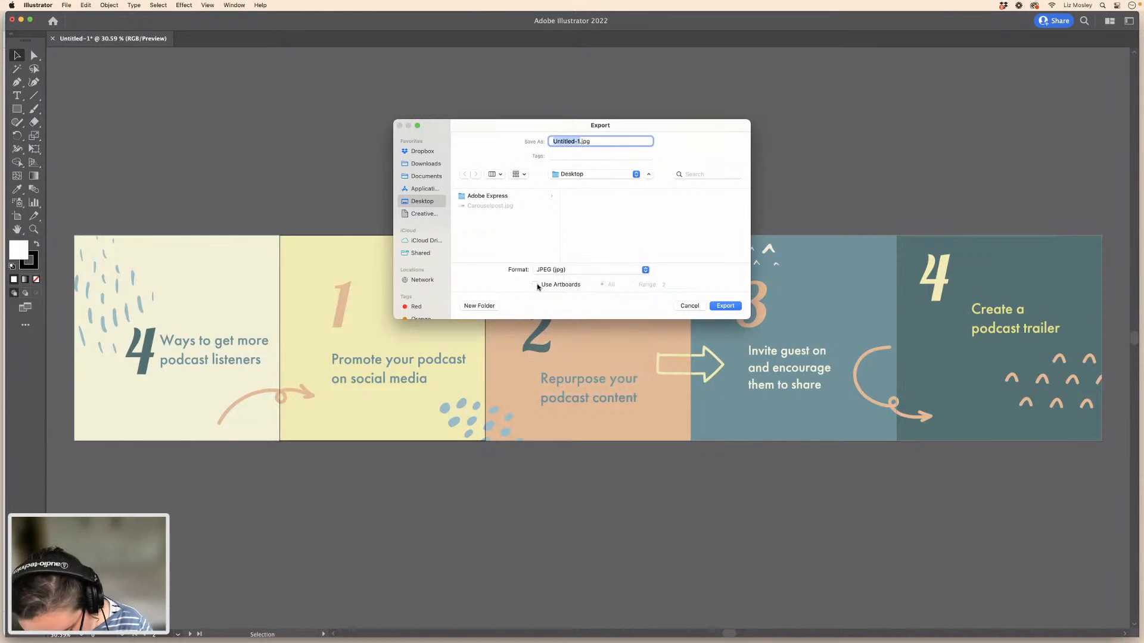
type("carousel")
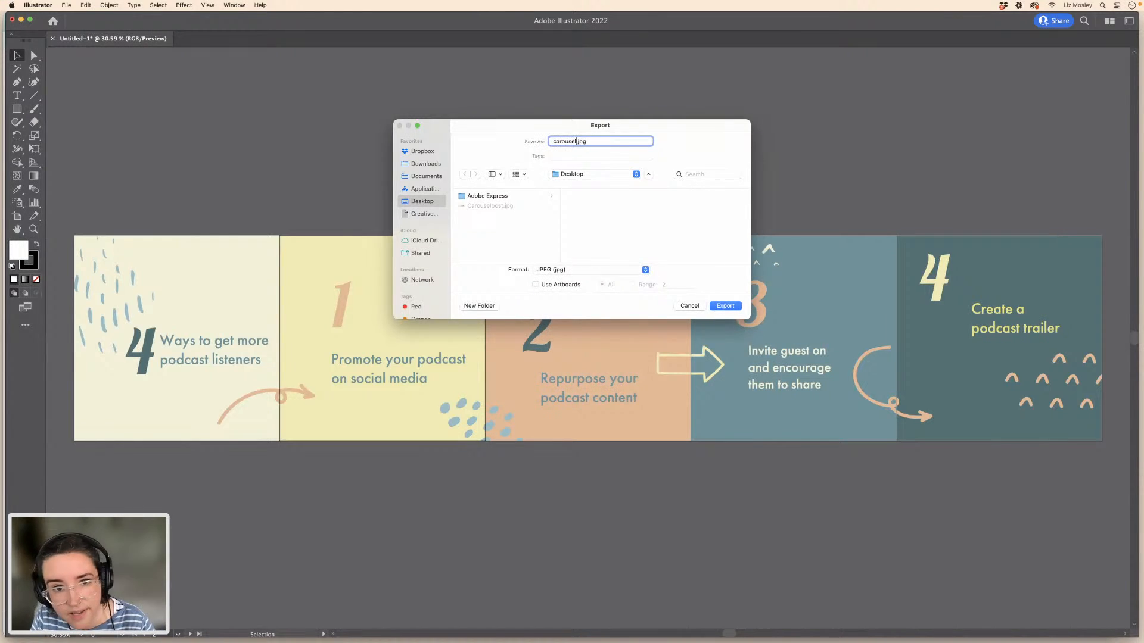
type("_post_liz")
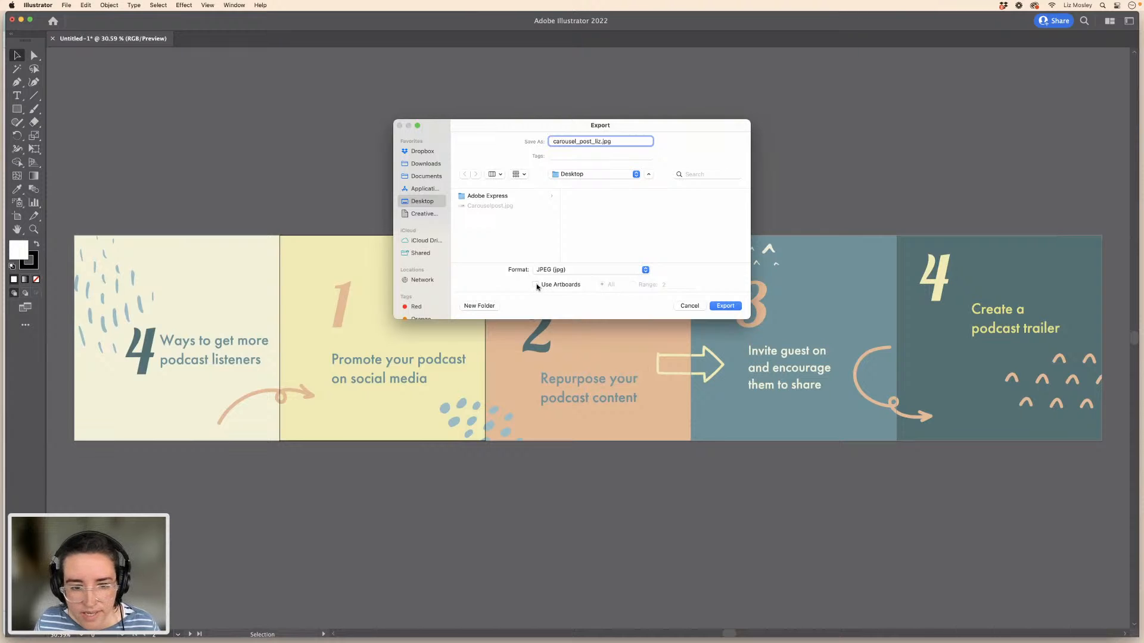
left_click(535, 285)
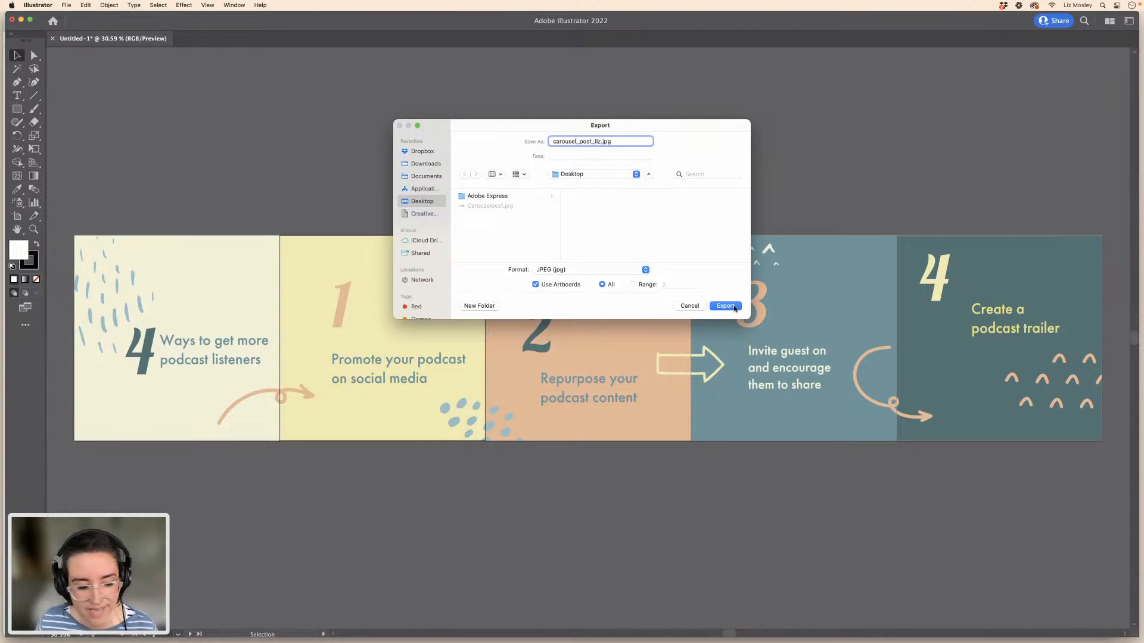
- Export the artboards with RGB color, Maximum quality 8, Baseline (Standard) compression and Screen (72 ppi) resolution
left_click(726, 306)
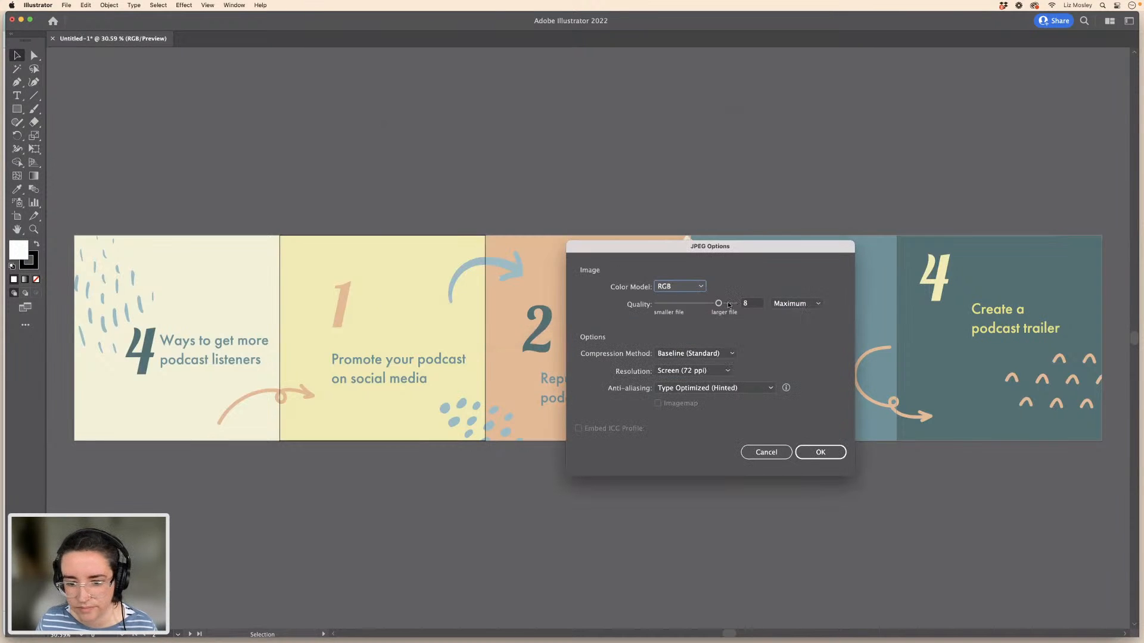
left_click(718, 305)
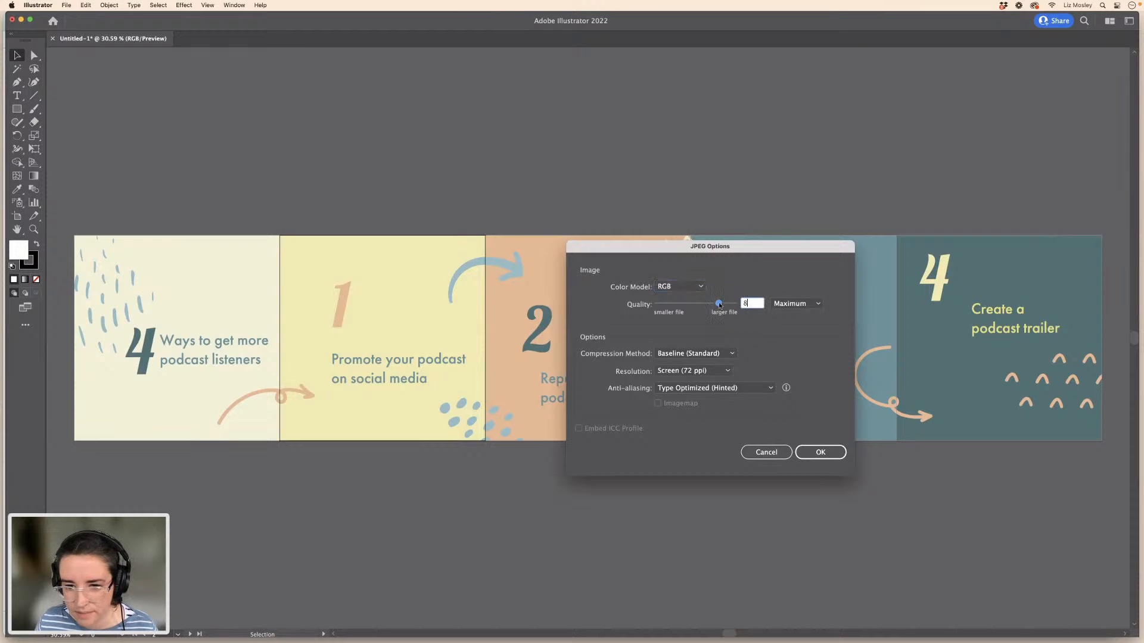
left_click(820, 453)
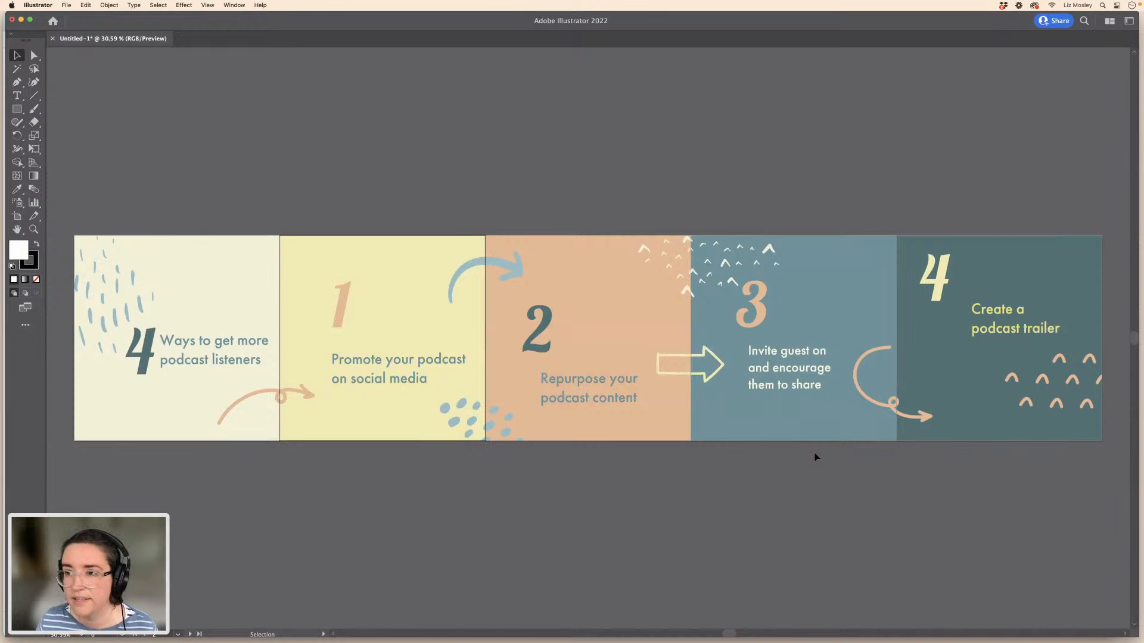
- Narrow the Illustrator window and minimise the browser window to expose the exported JPEGs on the desktop
left_click_drag(1121, 636, 1052, 642)
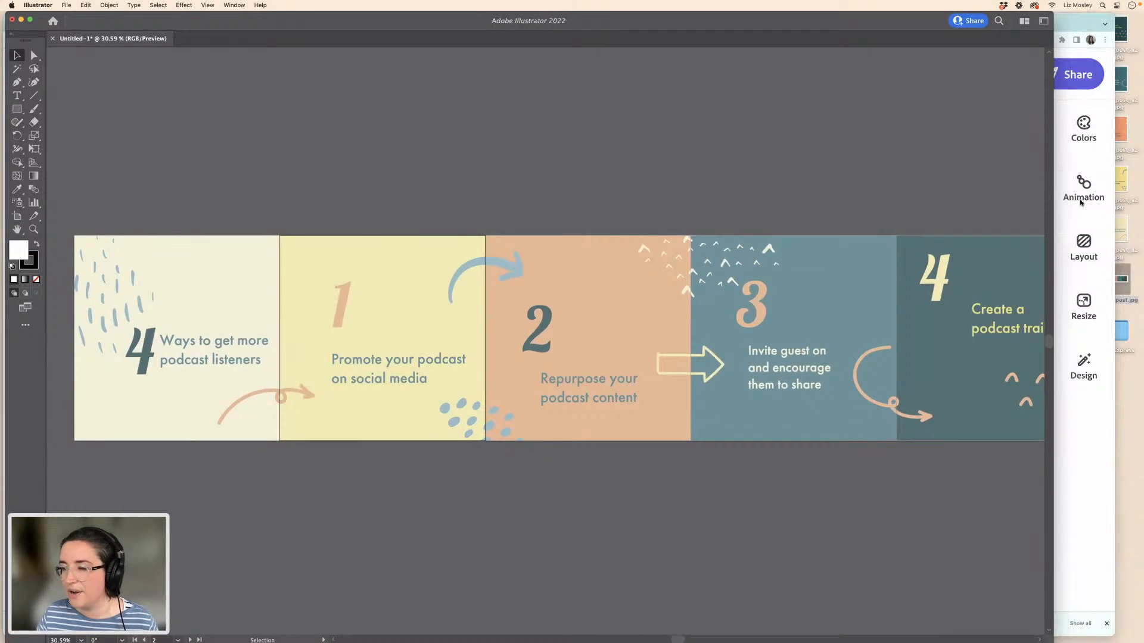
left_click(1077, 25)
left_click(24, 23)
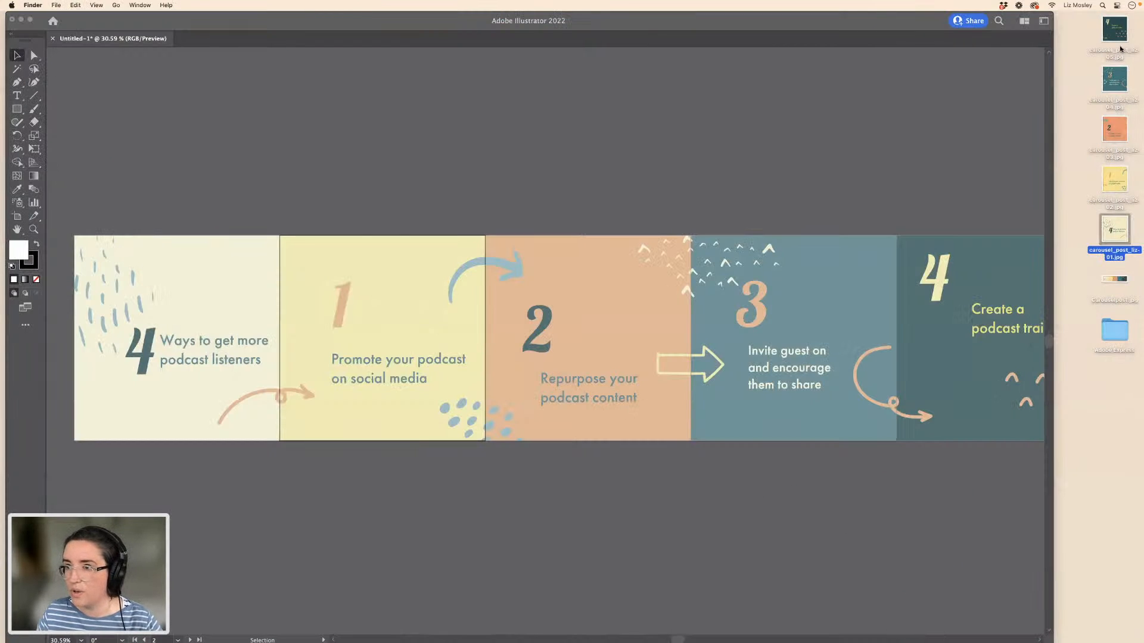
left_click(1120, 56)
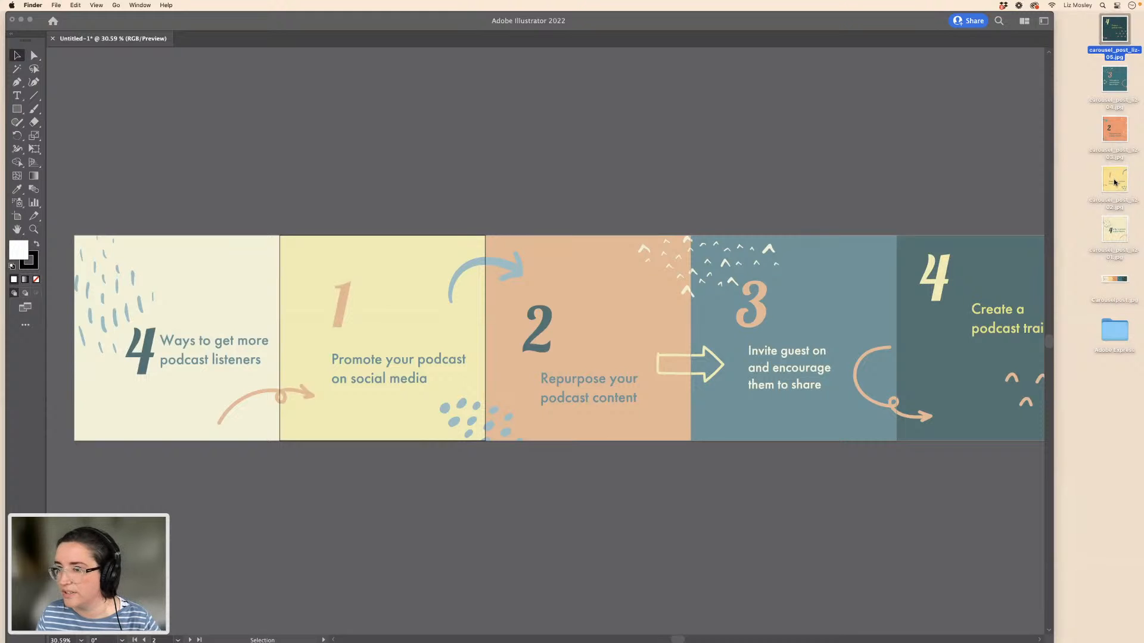
- Preview the five exported carousel JPEGs one after another, from slide 01 through slide 05
left_click(1111, 233)
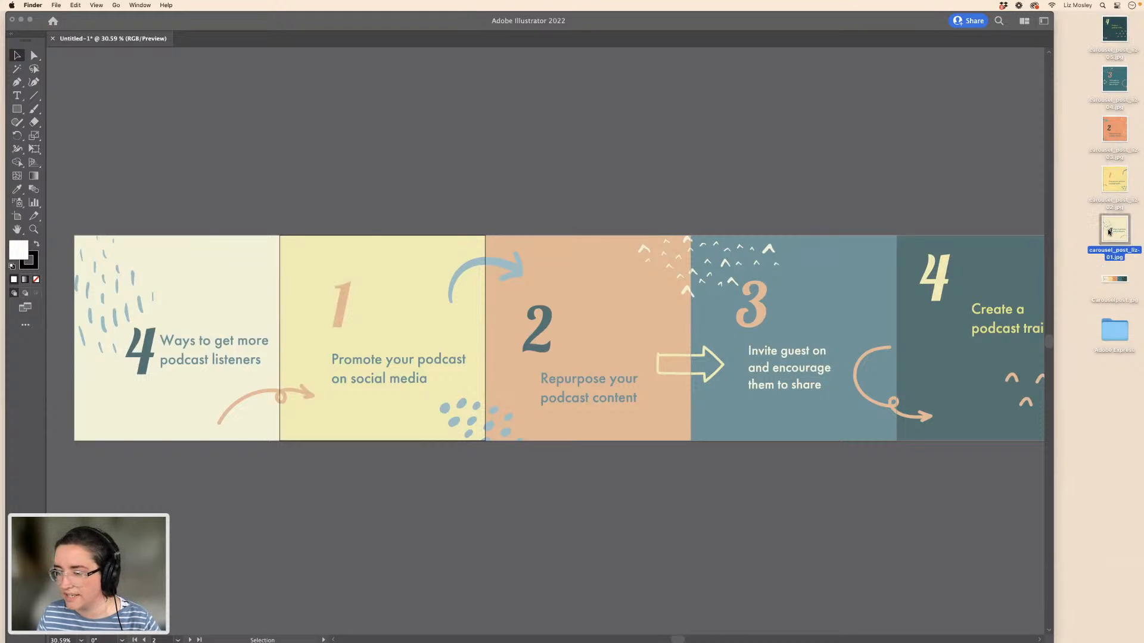
key("space")
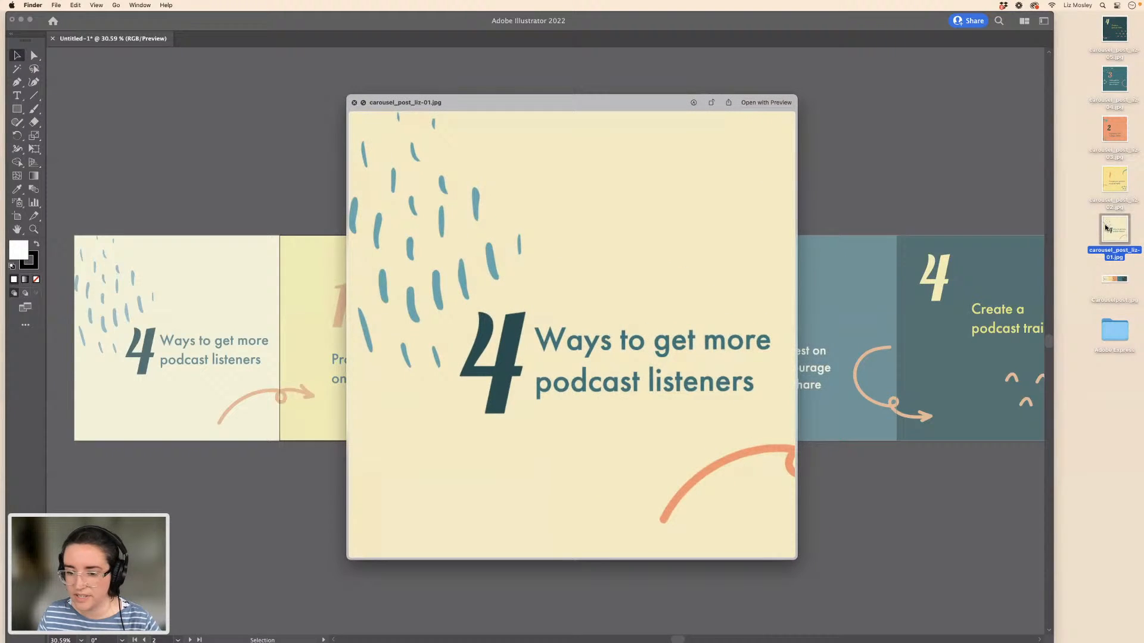
key("space")
left_click(1111, 184)
key("space")
key("space")
left_click(1110, 137)
key("space")
key("space")
left_click(1111, 83)
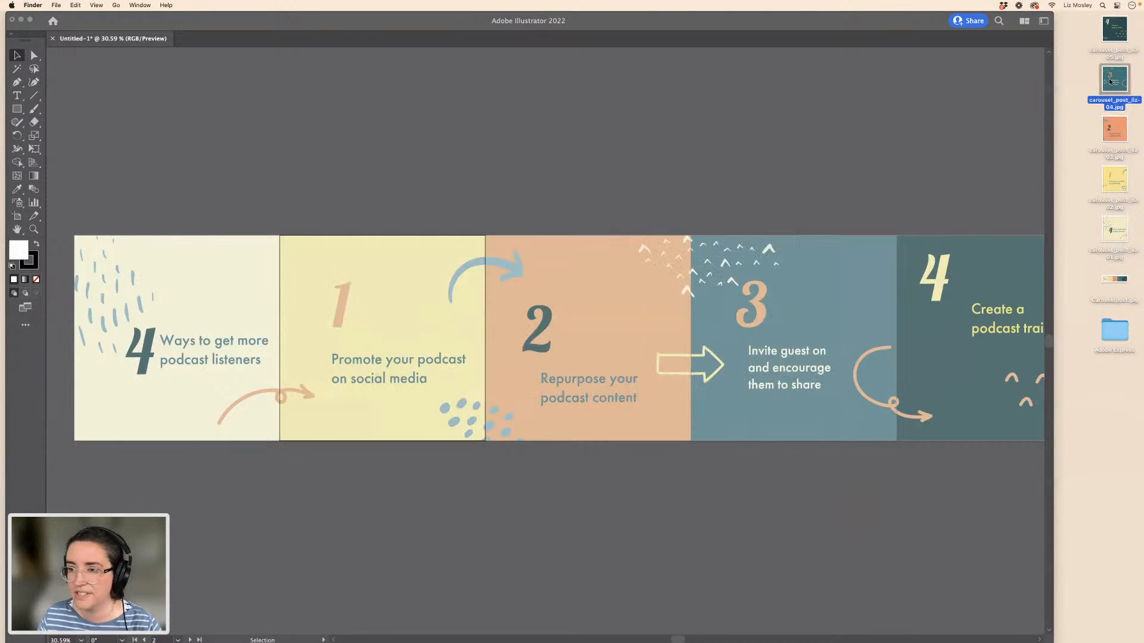
key("space")
key("space")
left_click(1109, 40)
key("space")
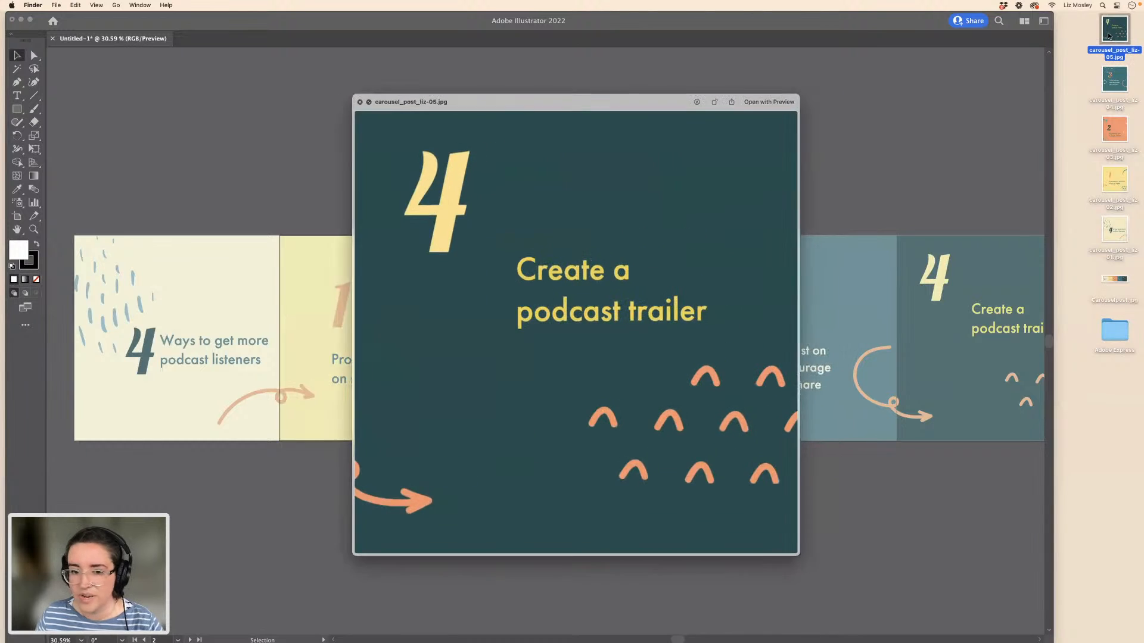
key("space")
- Switch to Adobe Express in Chrome, leave the Carouselpost project for the home page, and open the Schedule calendar
left_click(940, 569)
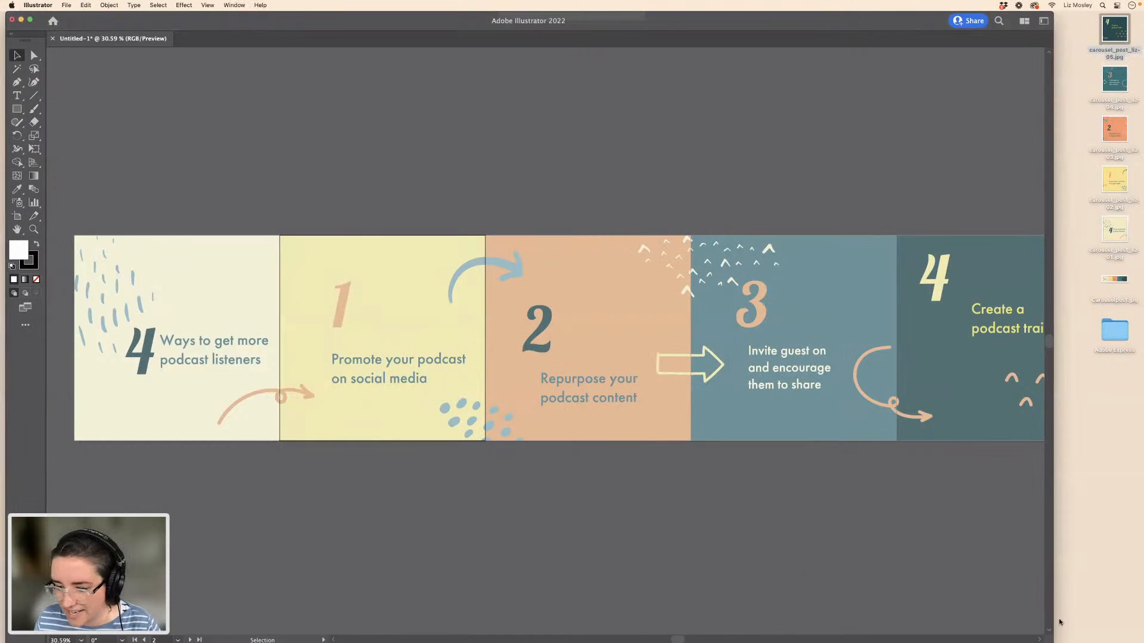
left_click_drag(1054, 639, 1088, 623)
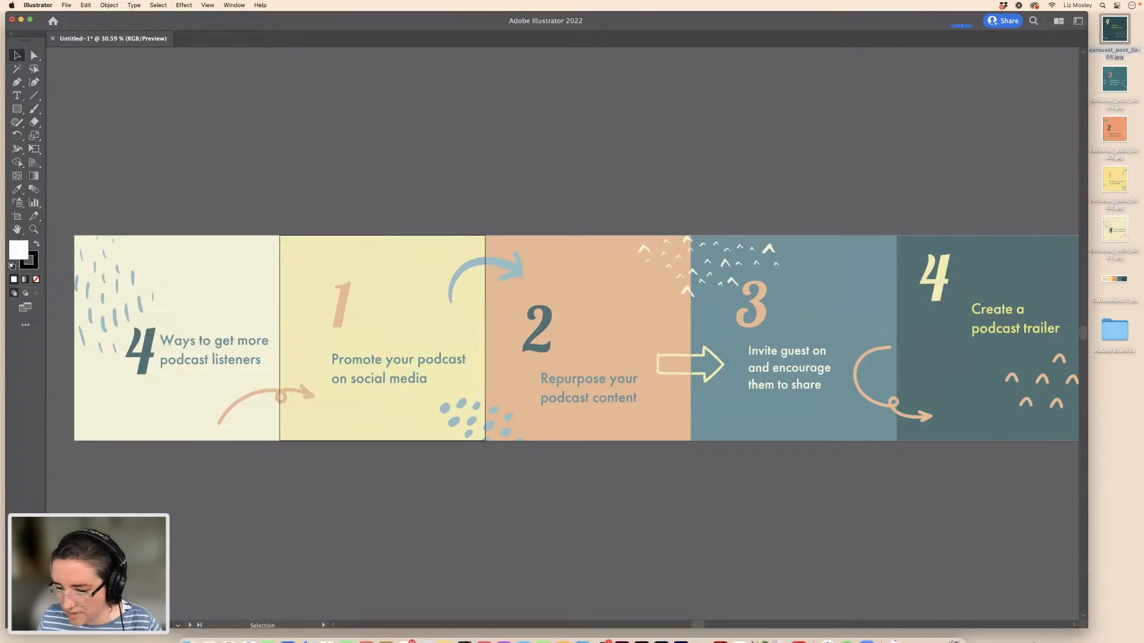
mouse_move(967, 639)
left_click(934, 632)
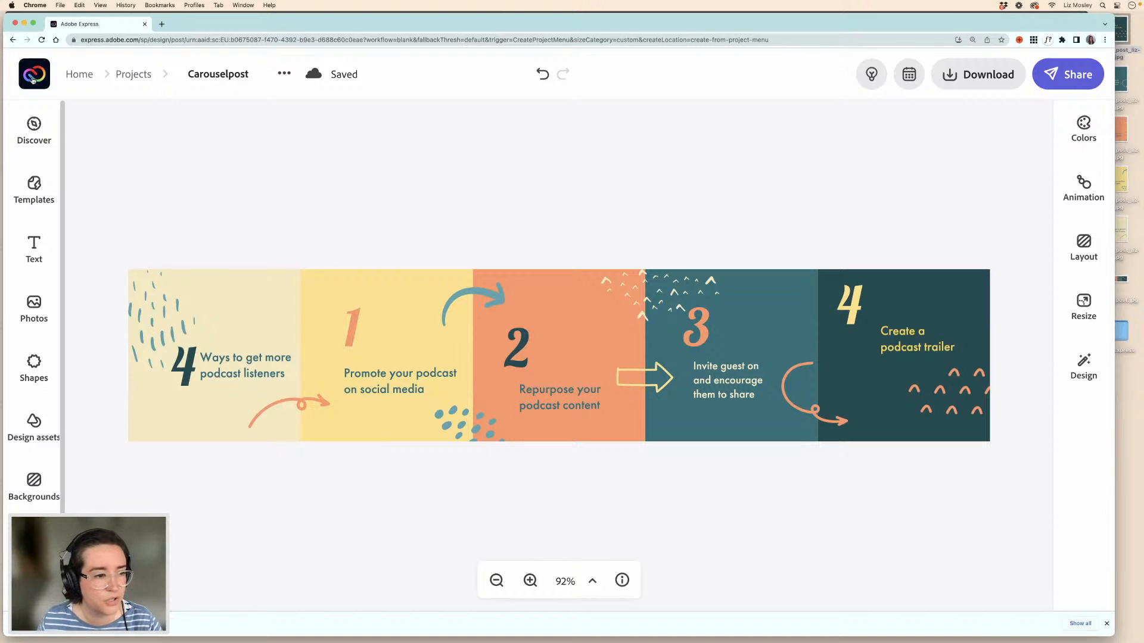
left_click(27, 74)
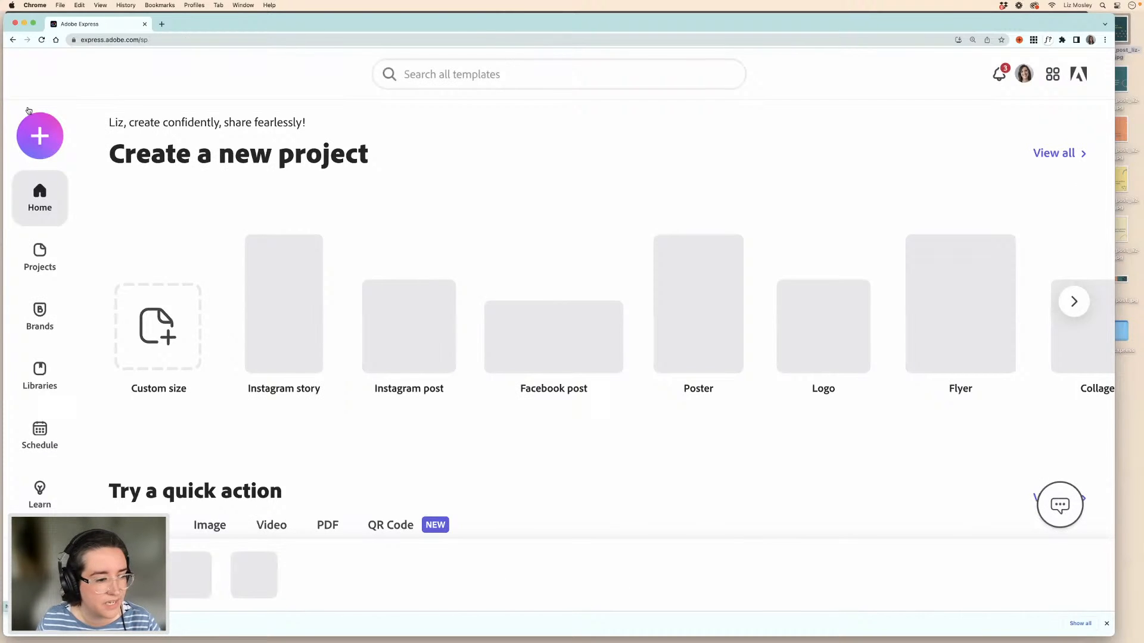
left_click(40, 433)
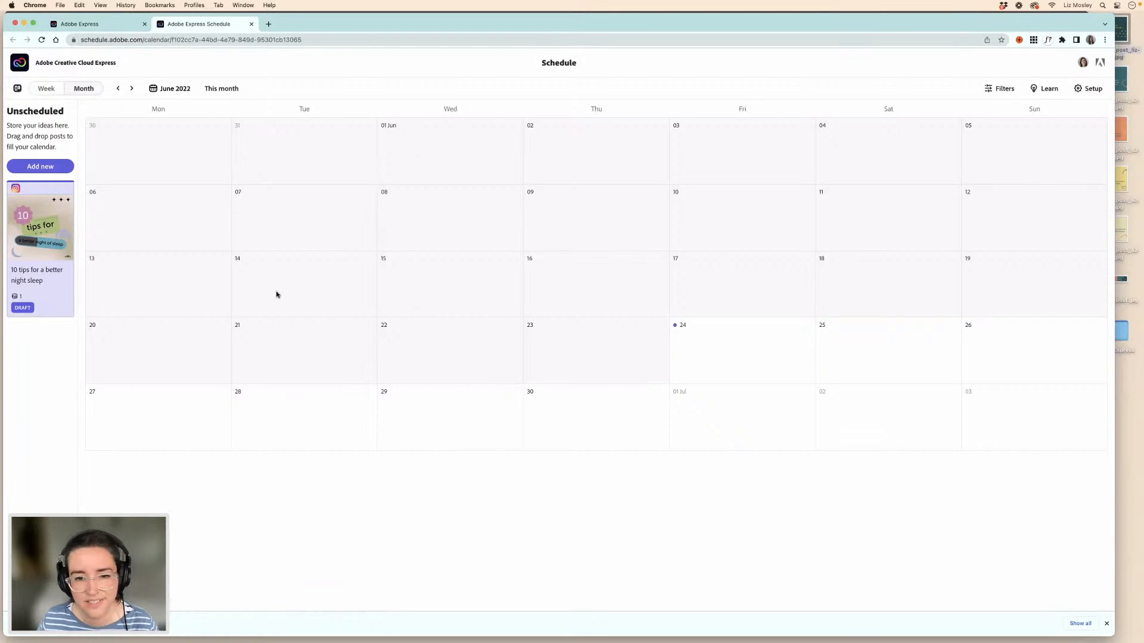
- Create a new post and upload the five exported carousel JPEGs, 01 to 05, from the Desktop as its media
left_click(42, 167)
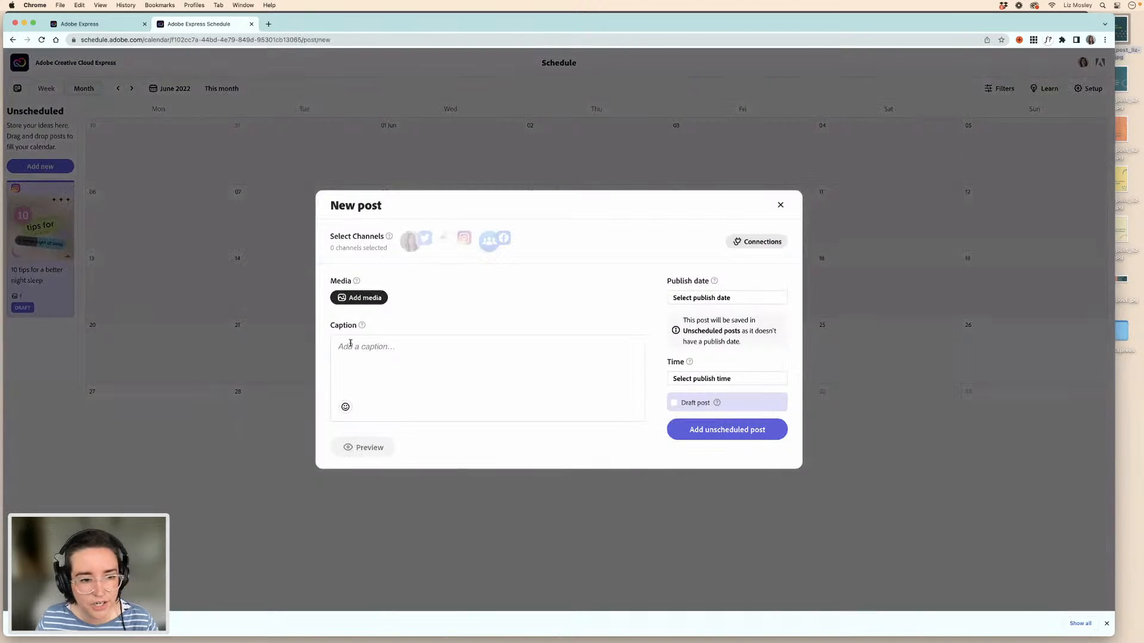
left_click(363, 301)
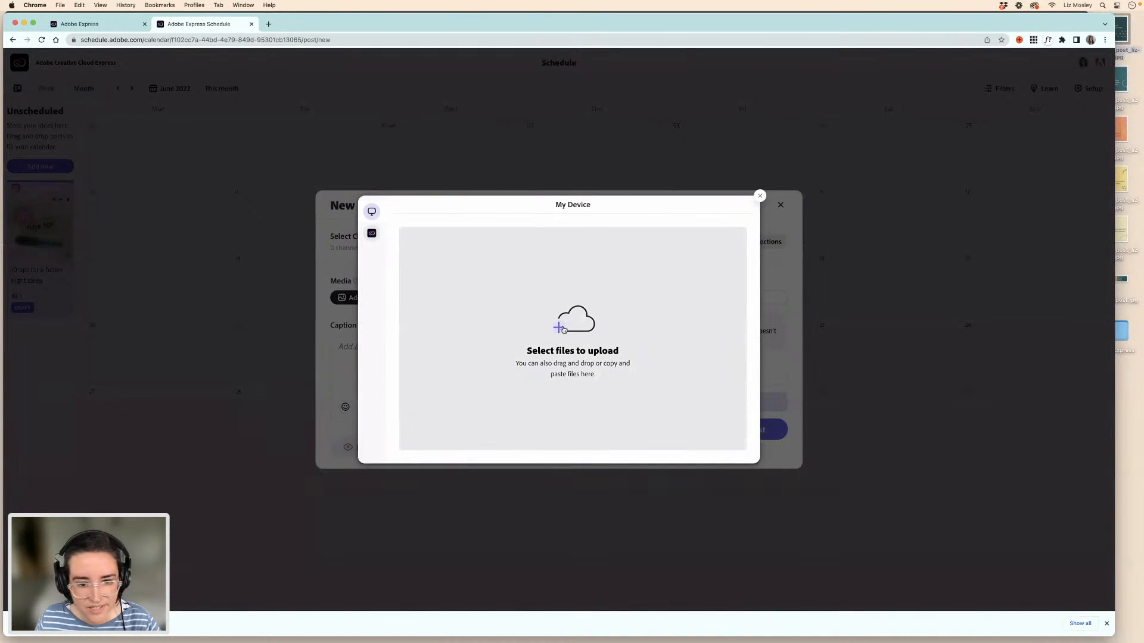
left_click(558, 328)
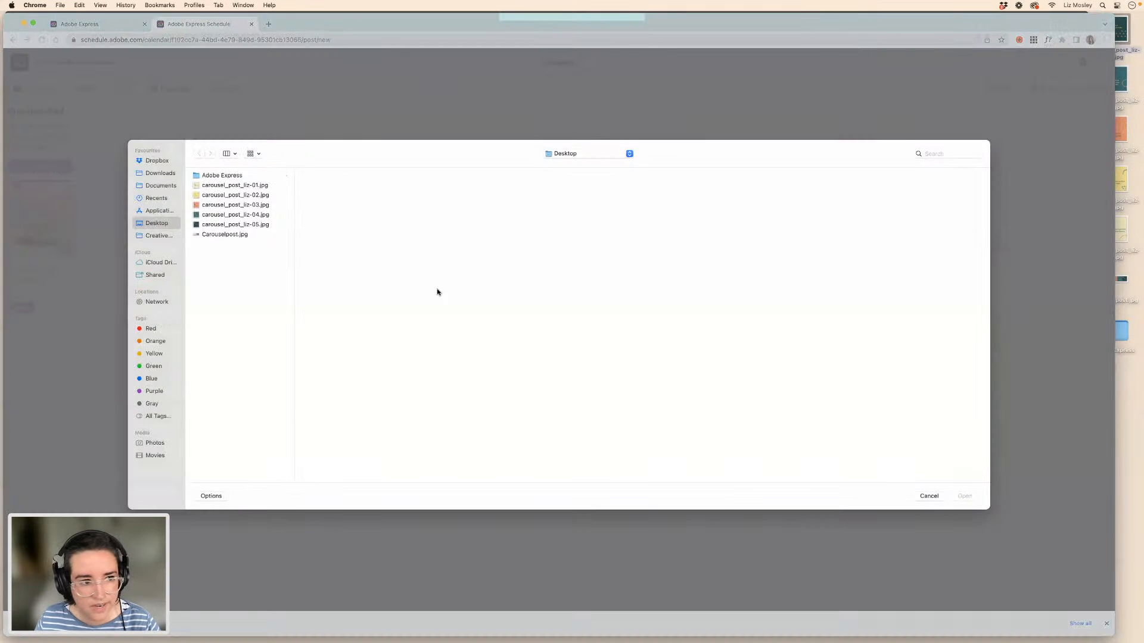
left_click(234, 185)
left_click(235, 223, "shift")
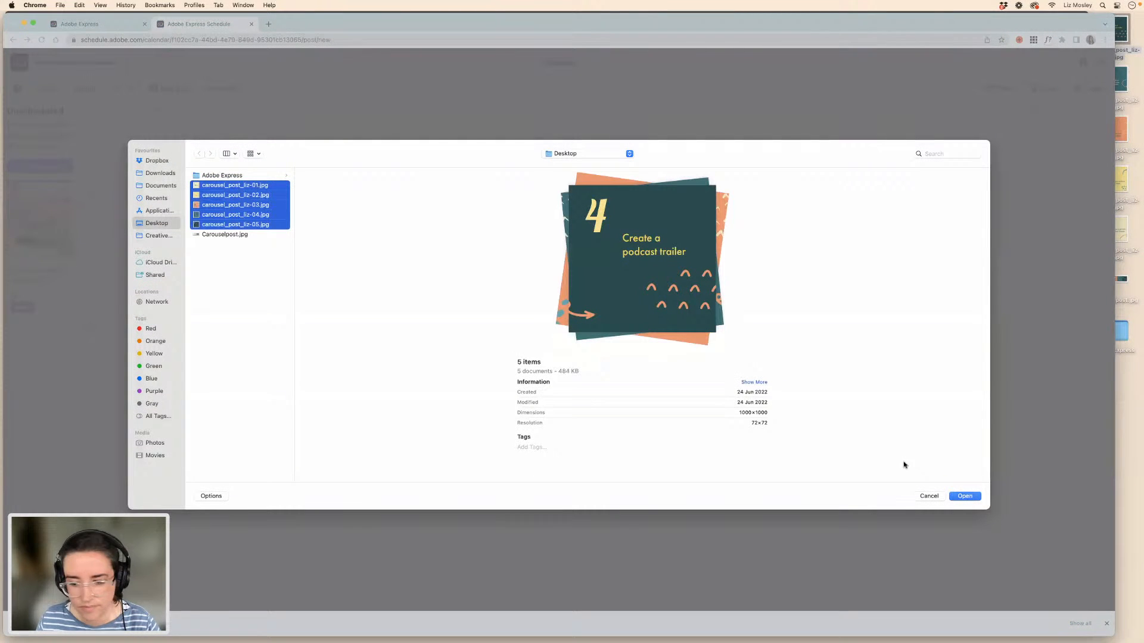
left_click(964, 497)
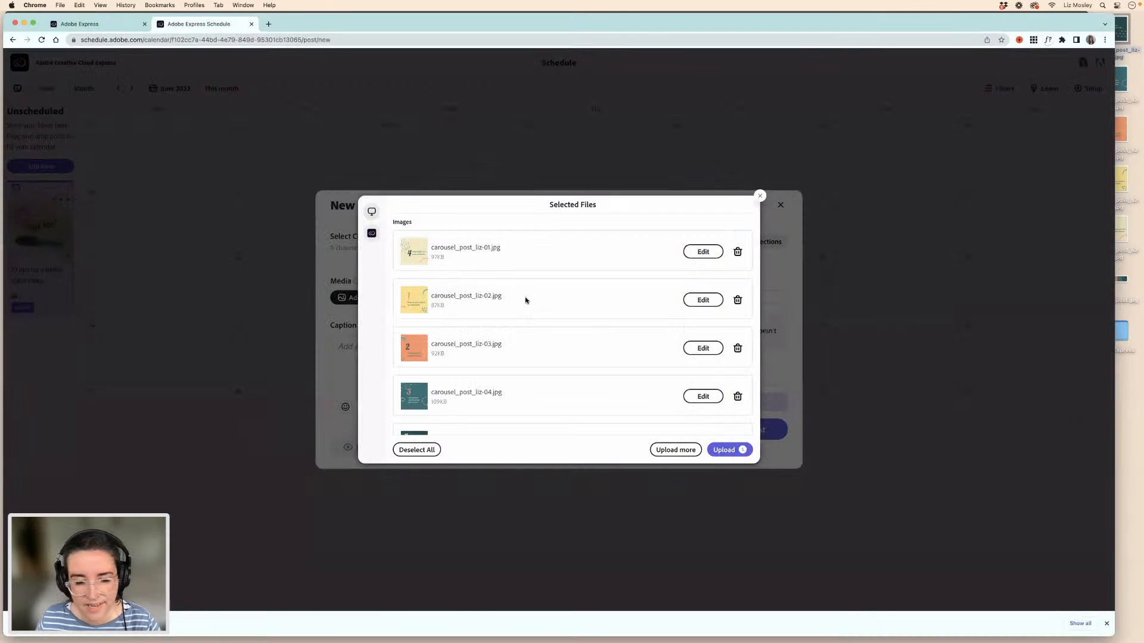
left_click(720, 450)
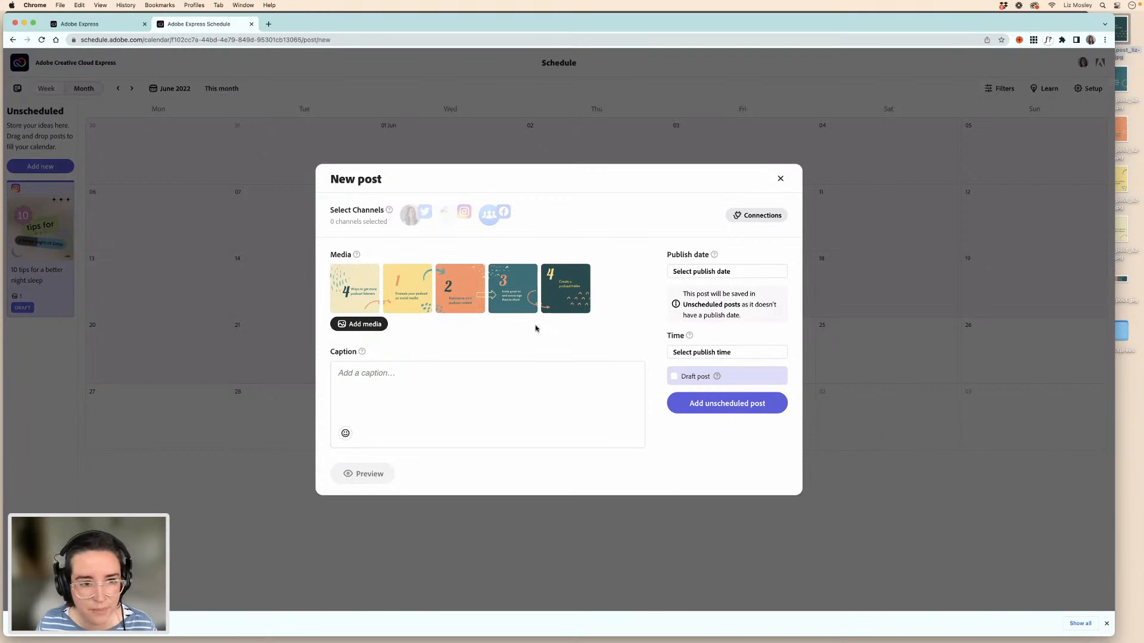
- Select the Instagram channel for the post and enter the caption "4 Ways to get more podcast listeners"
left_click(453, 214)
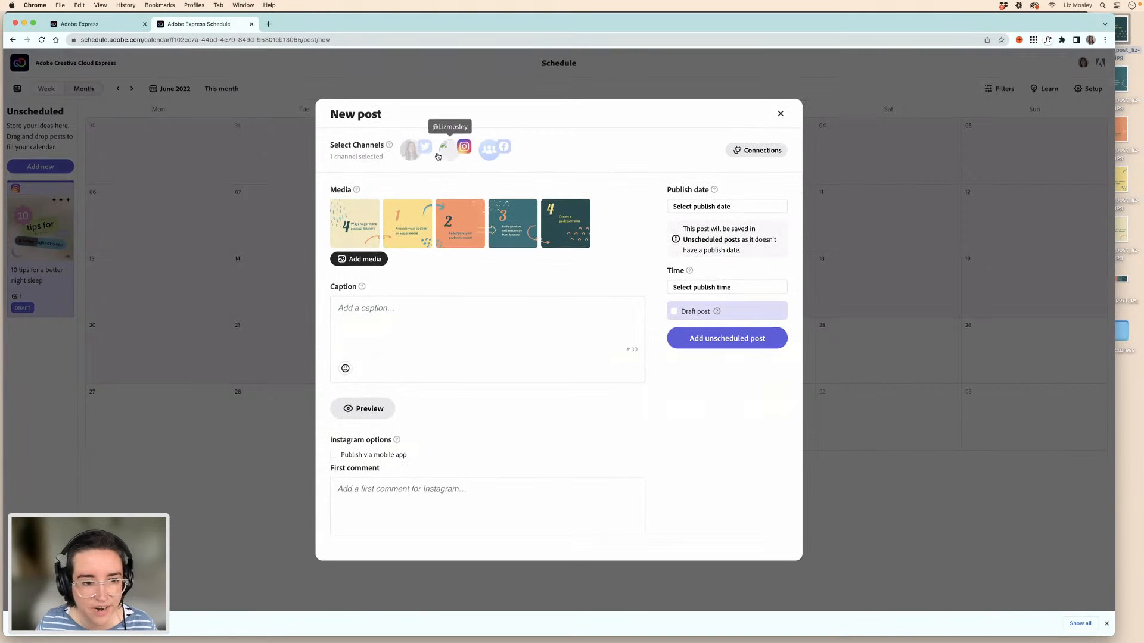
left_click(377, 318)
type("4")
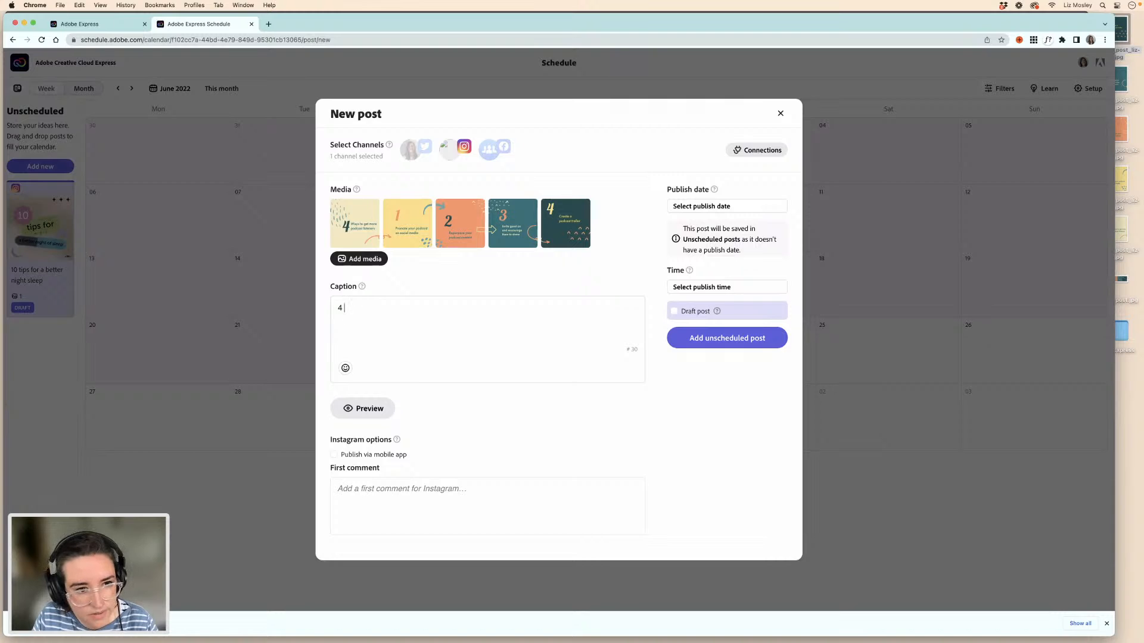
type("Ways to g")
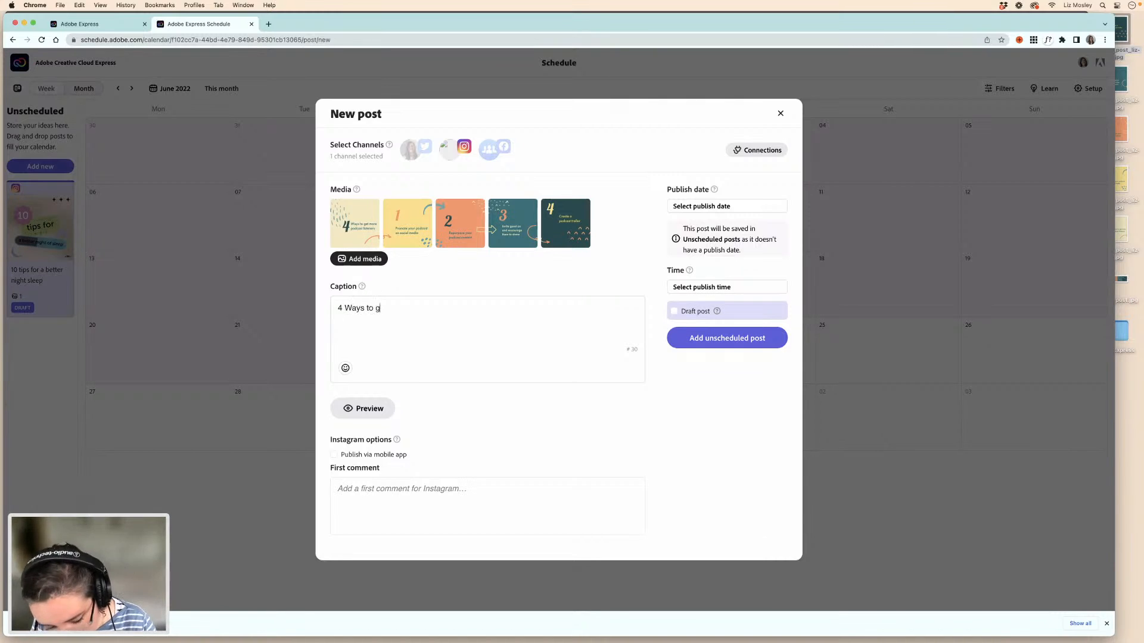
type("et more podcast listn")
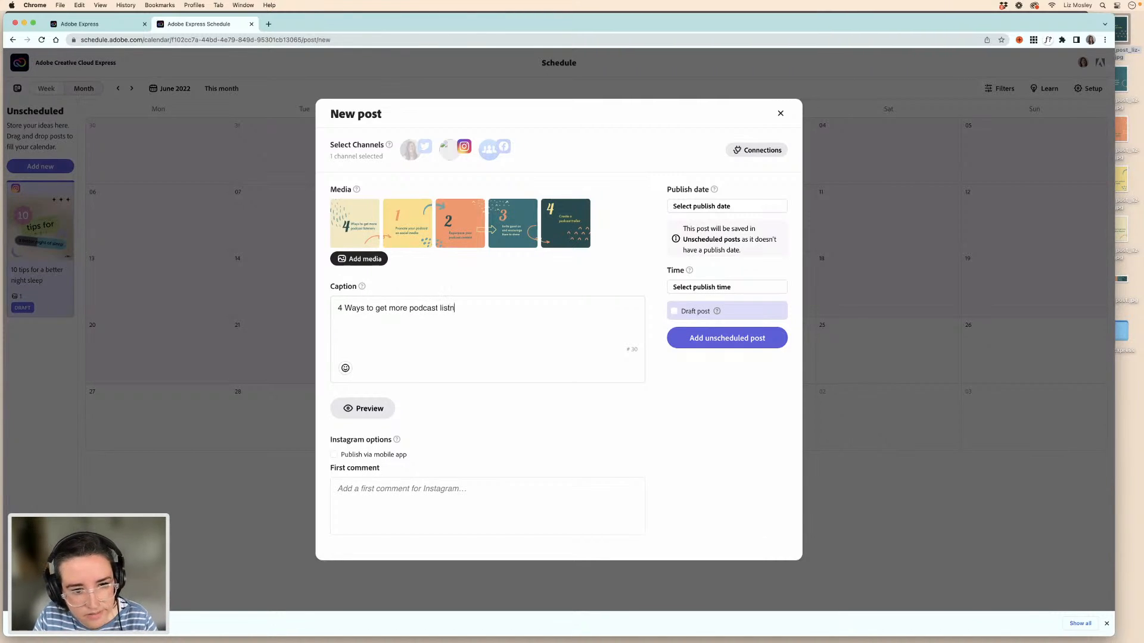
key("BackSpace")
type("eners")
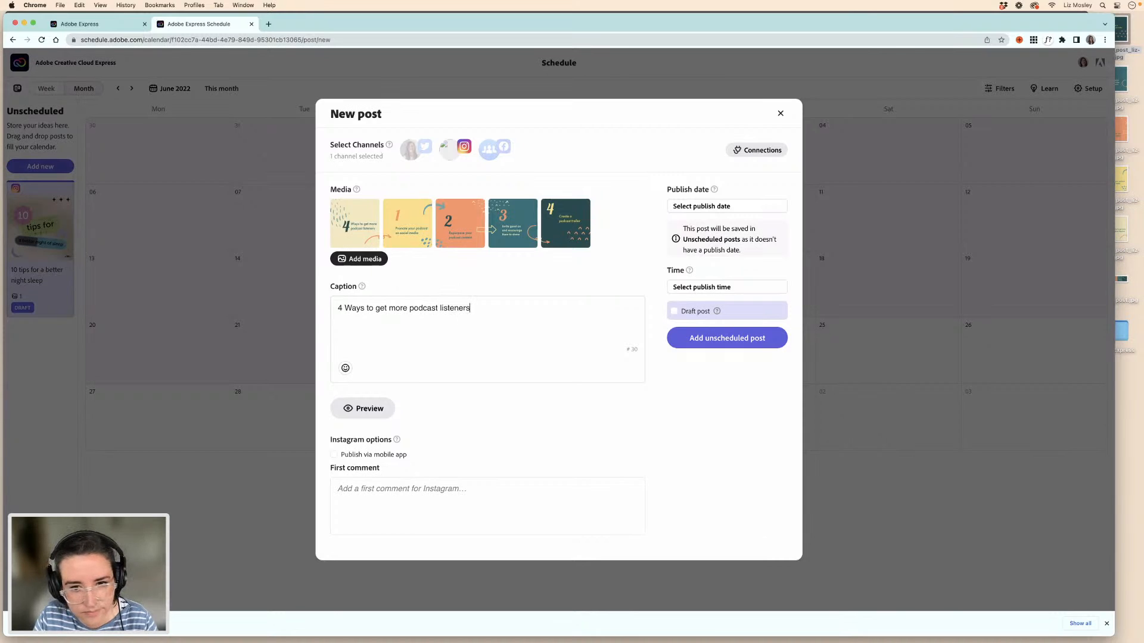
- Set the publish date to 28 Jun 2022, keep the 2:51 PM time, and schedule the post
left_click(687, 208)
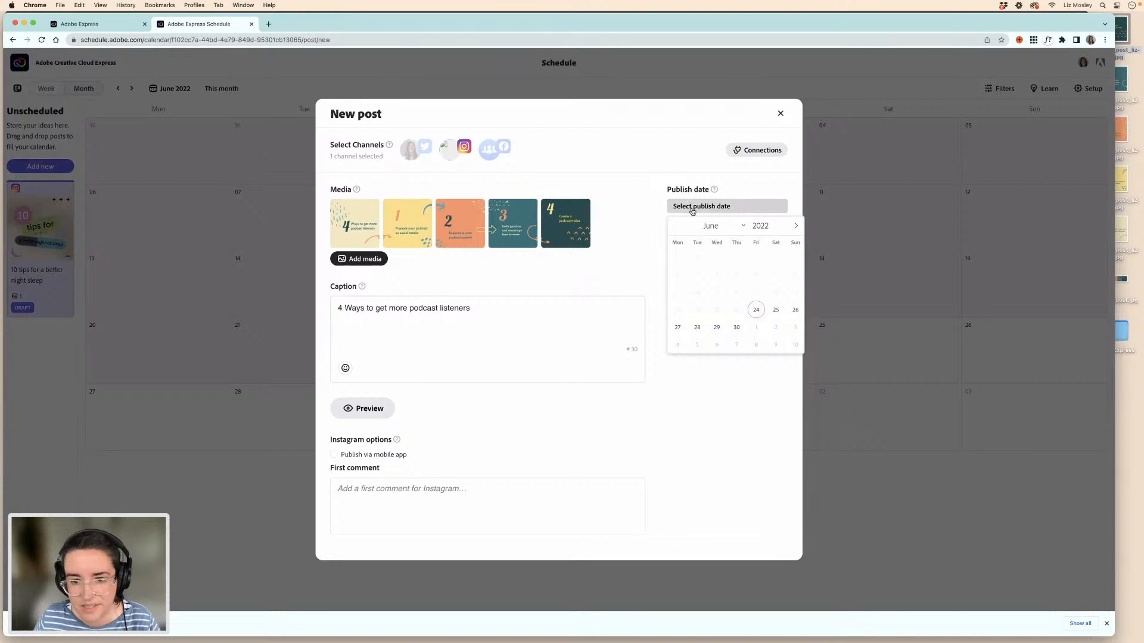
left_click(697, 327)
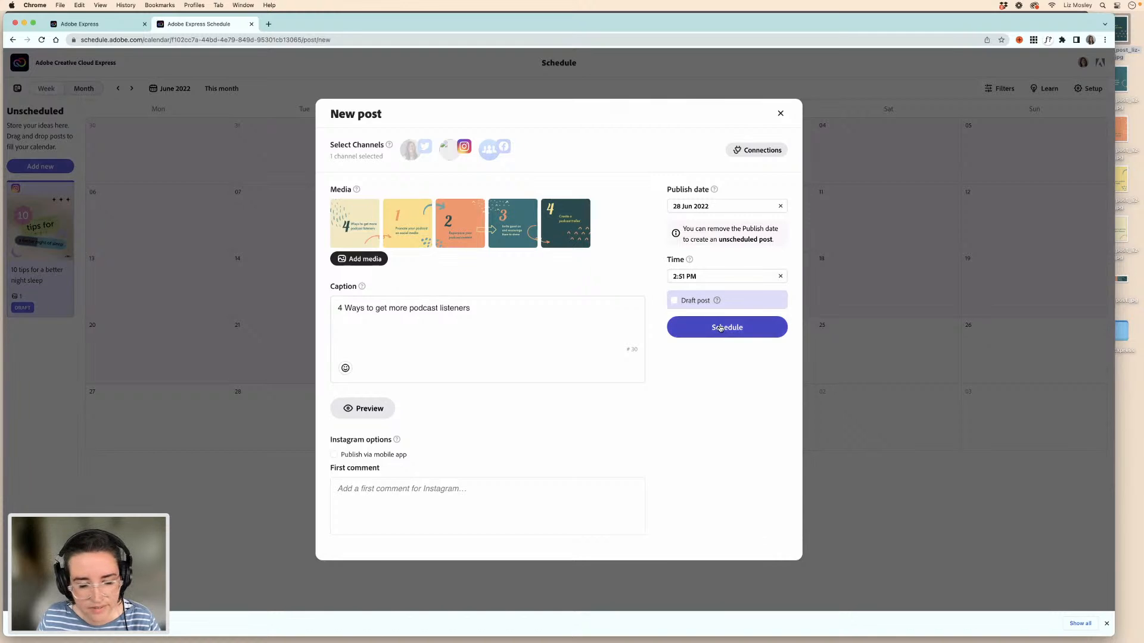
left_click(720, 328)
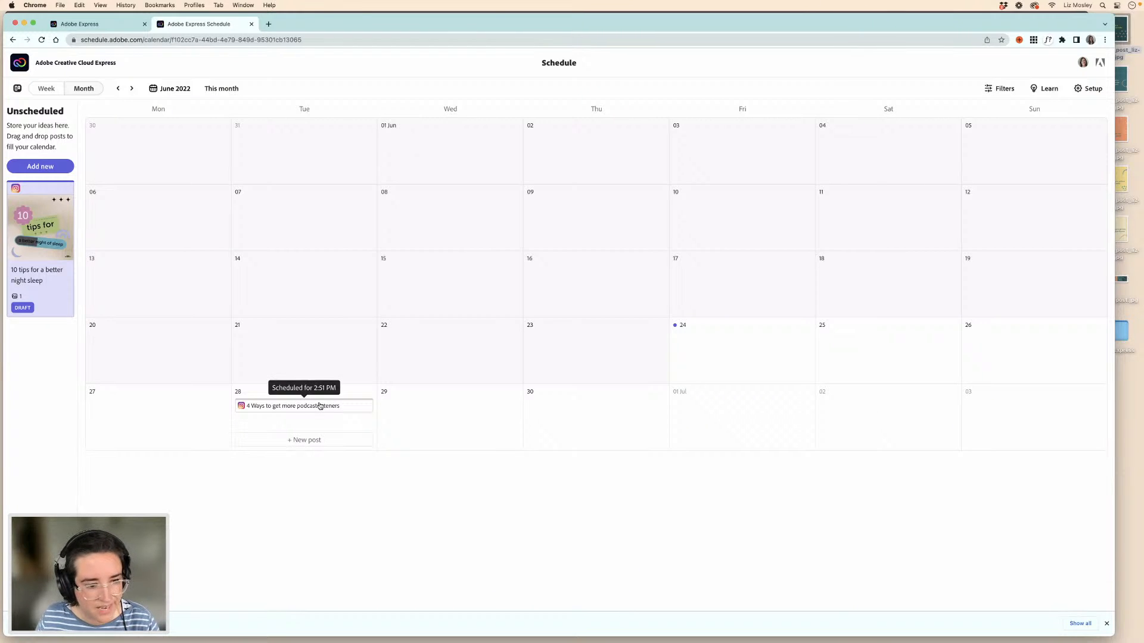
- Return to the home page, reopen the Carouselpost project, and show its color theme options
left_click(351, 442)
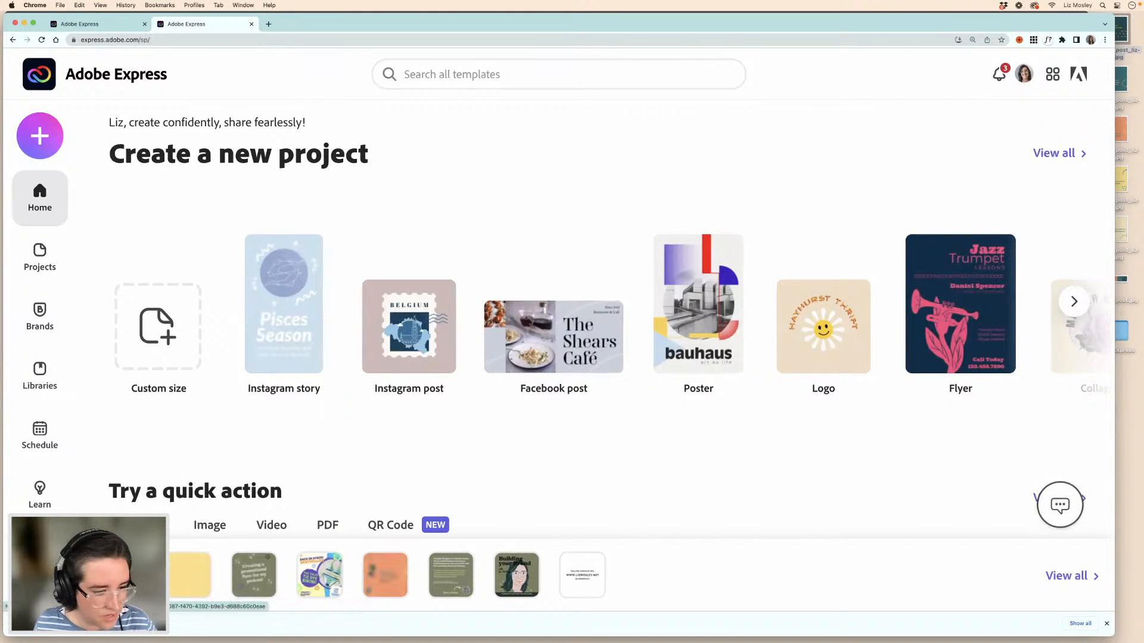
left_click(488, 377)
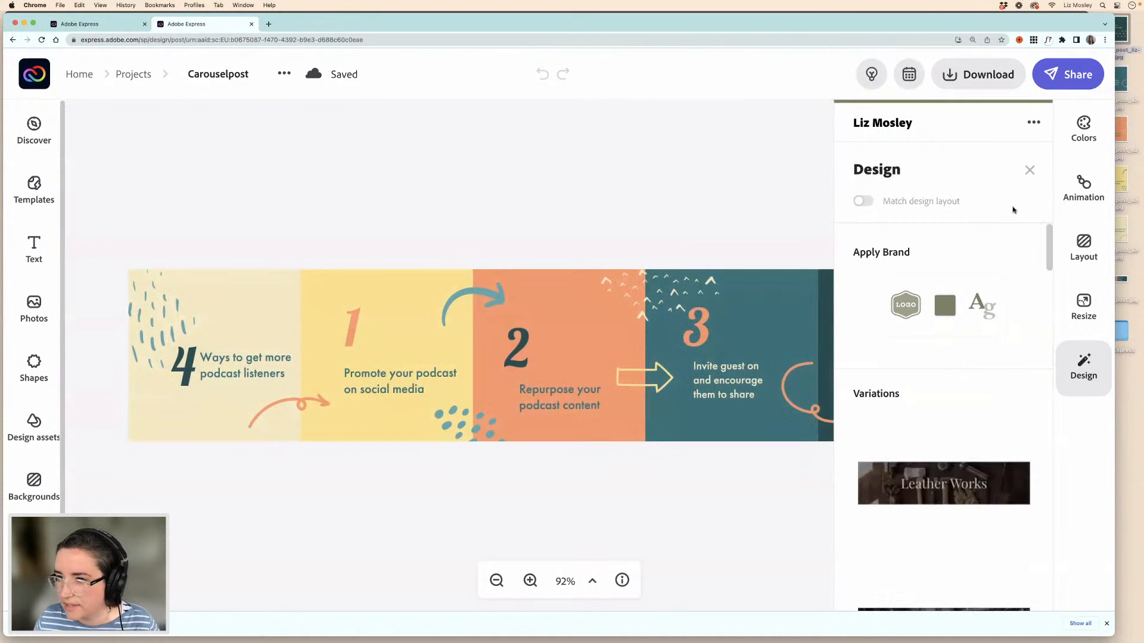
left_click(1075, 122)
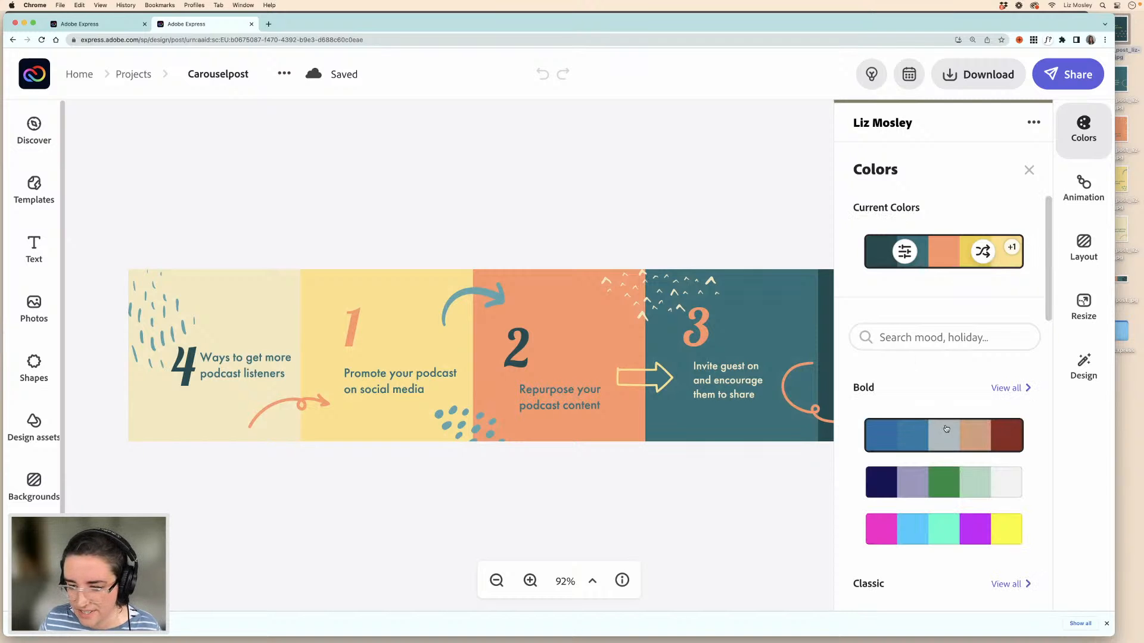
- Look through the suggested color themes, from Bold and Classic down to Retro and Neutral
scroll(946, 429, "down", 5)
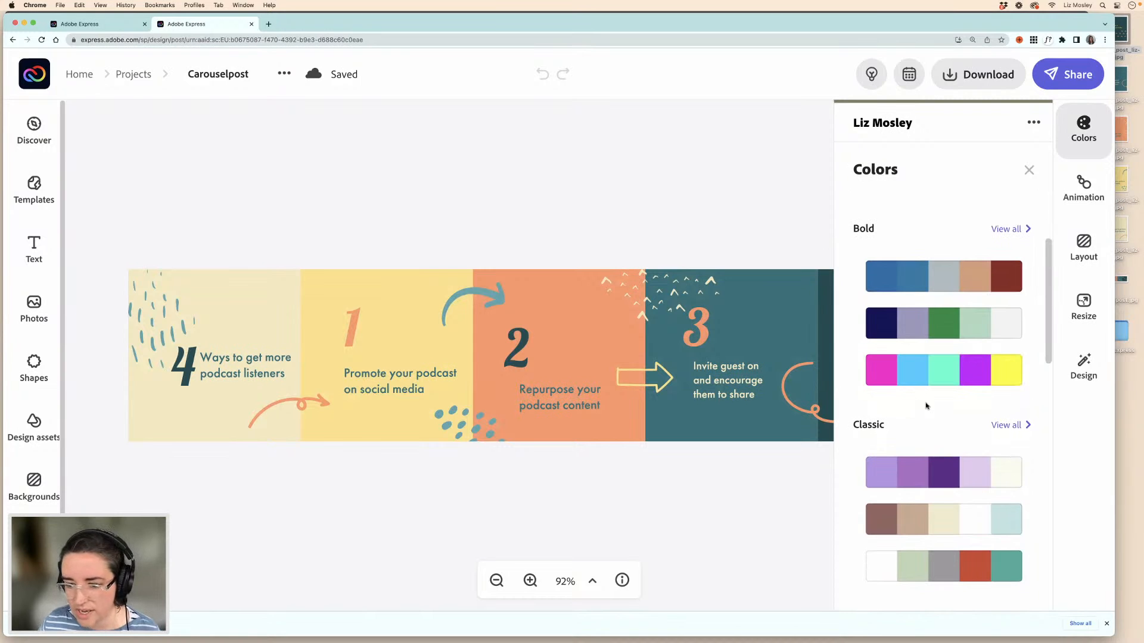
scroll(927, 405, "down", 3)
scroll(926, 406, "down", 6)
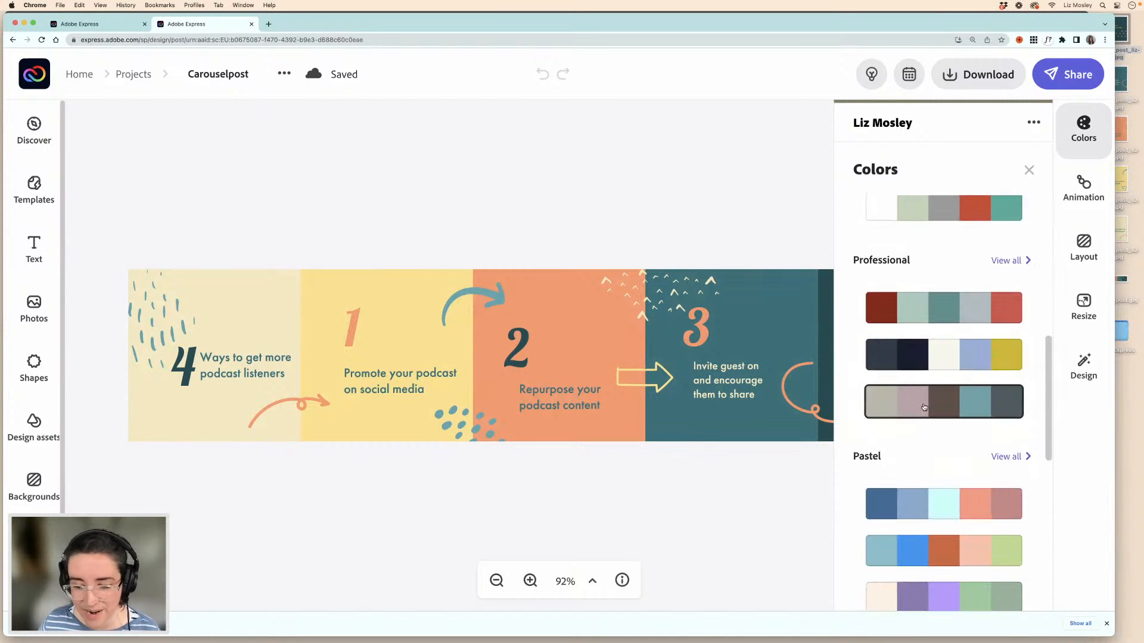
scroll(930, 400, "down", 2)
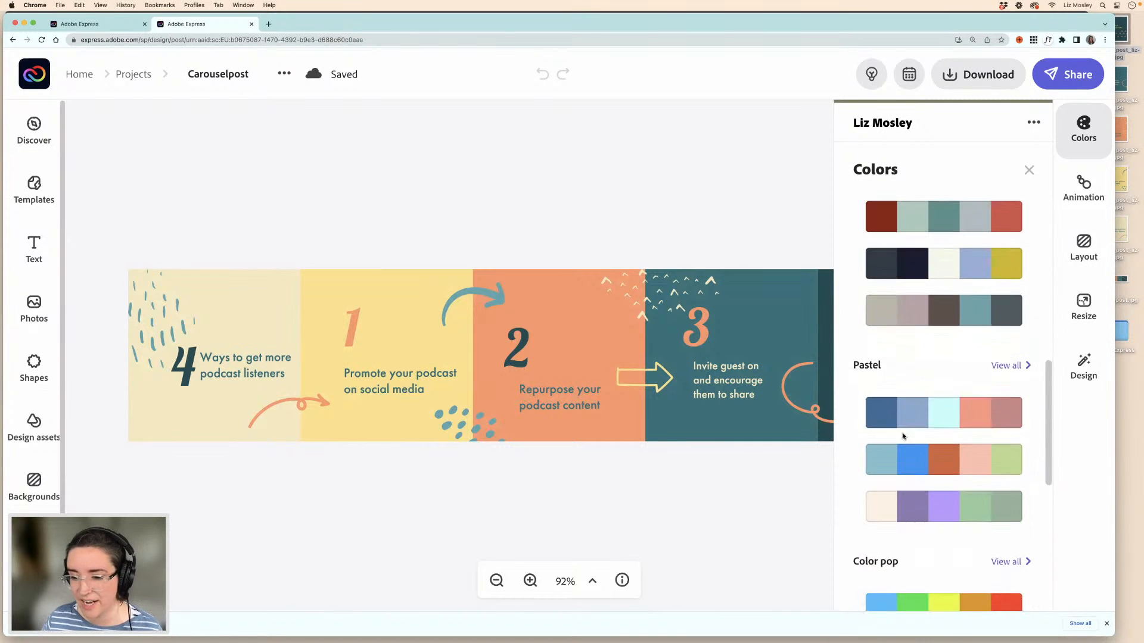
scroll(914, 434, "down", 2)
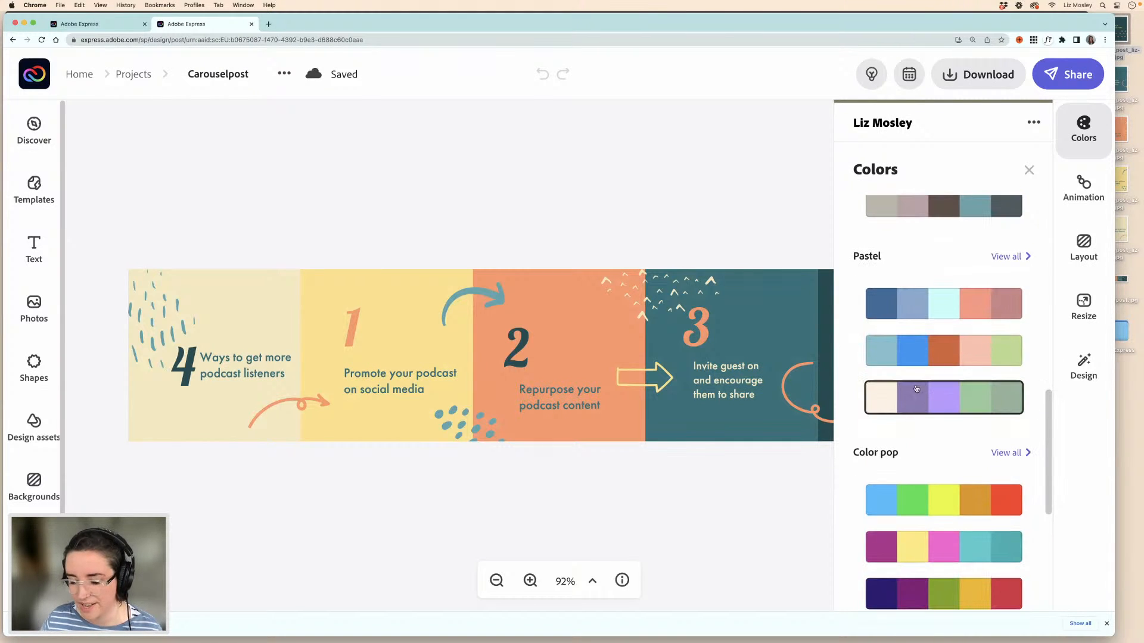
scroll(943, 406, "down", 3)
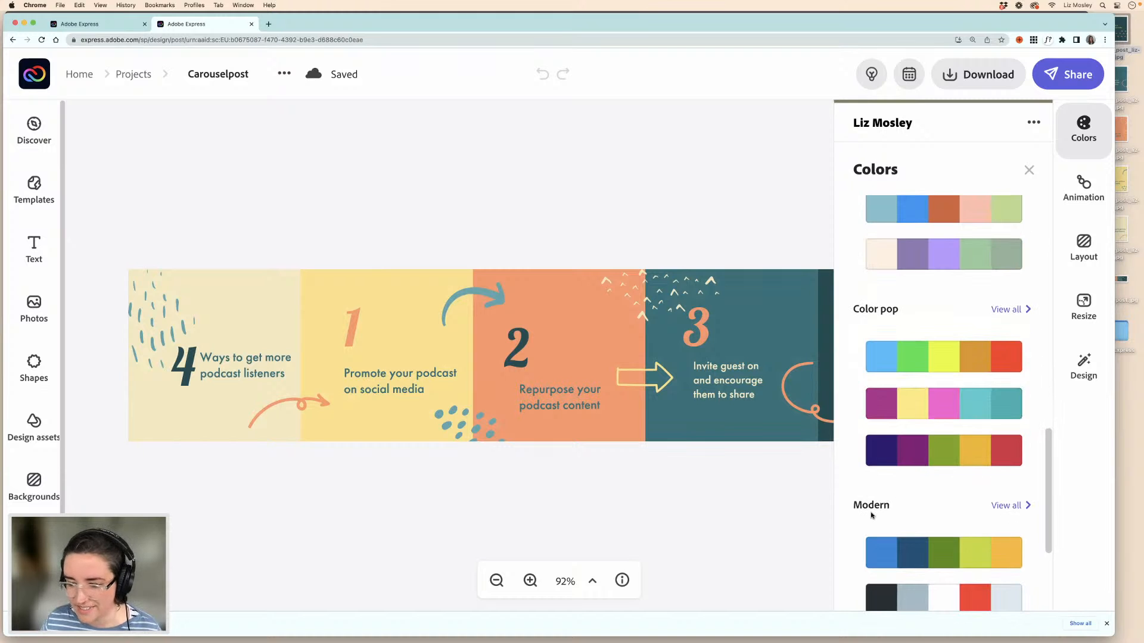
scroll(966, 480, "down", 8)
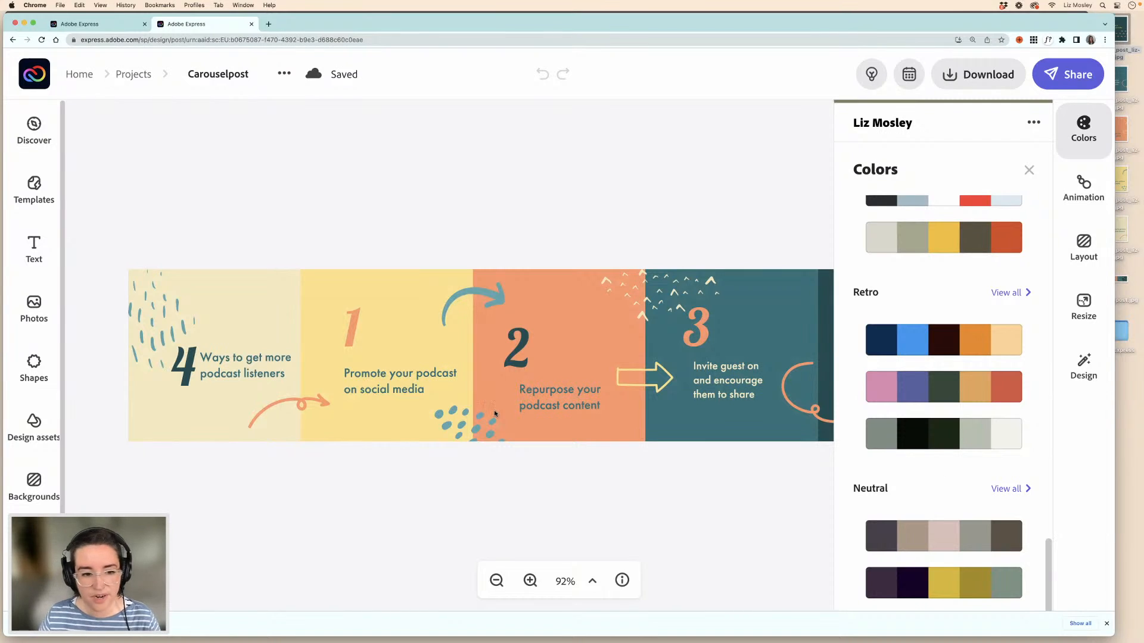
- Delete the dark teal, orange, yellow and cream background sections, keeping only the mid-teal one behind slide 3
scroll(458, 388, "right", 5)
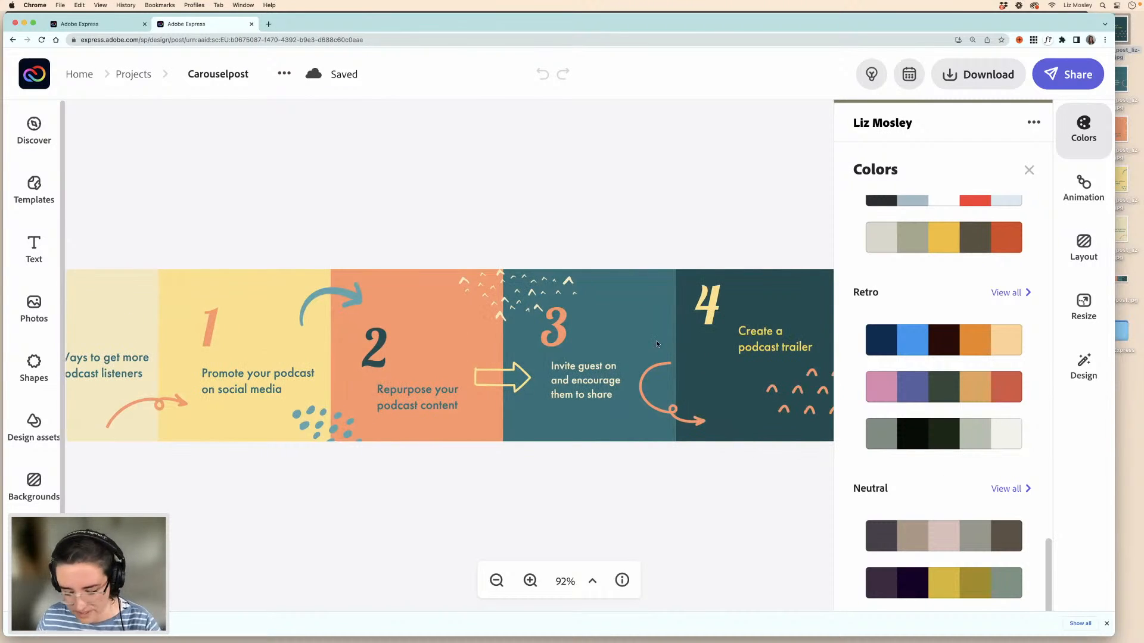
left_click(699, 347)
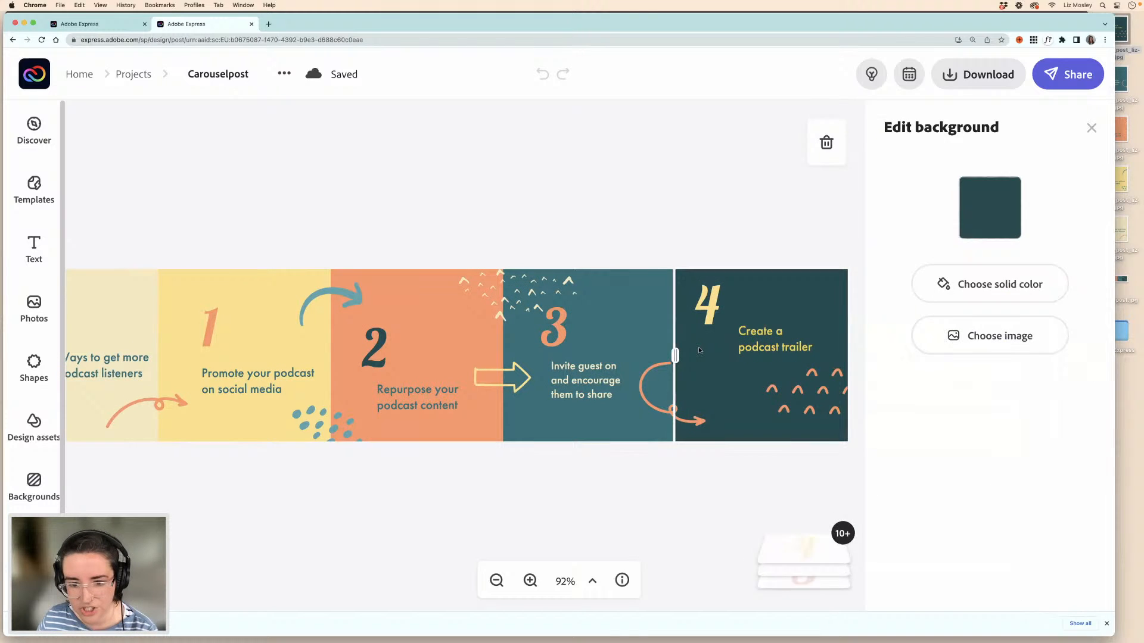
key("Delete")
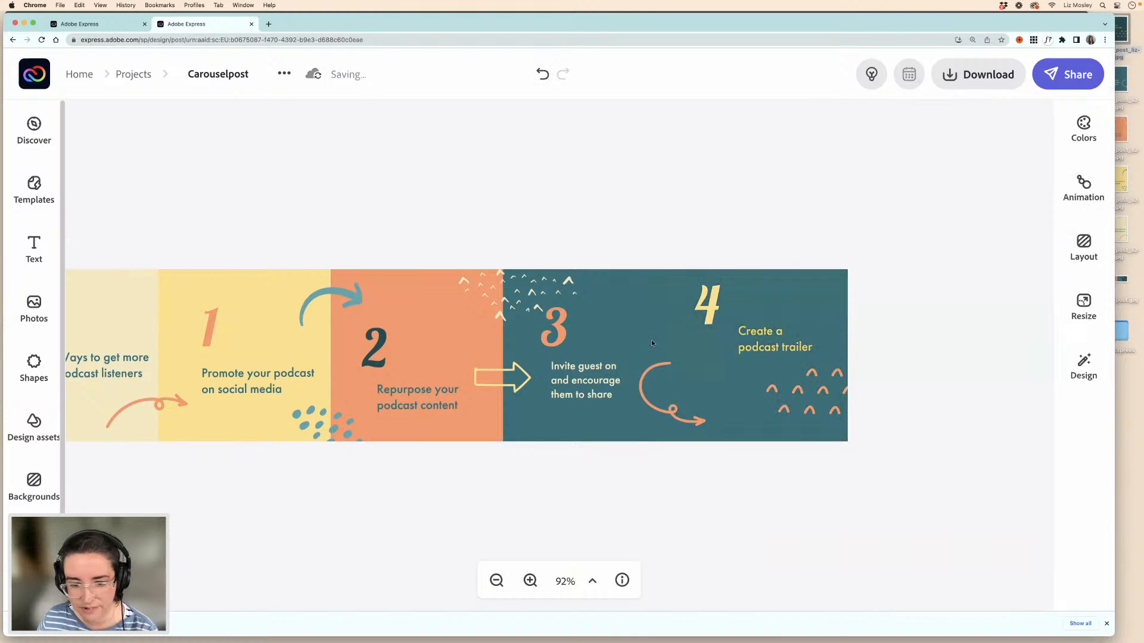
left_click(466, 337)
key("Delete")
left_click(283, 333)
key("Delete")
left_click(235, 320)
key("Delete")
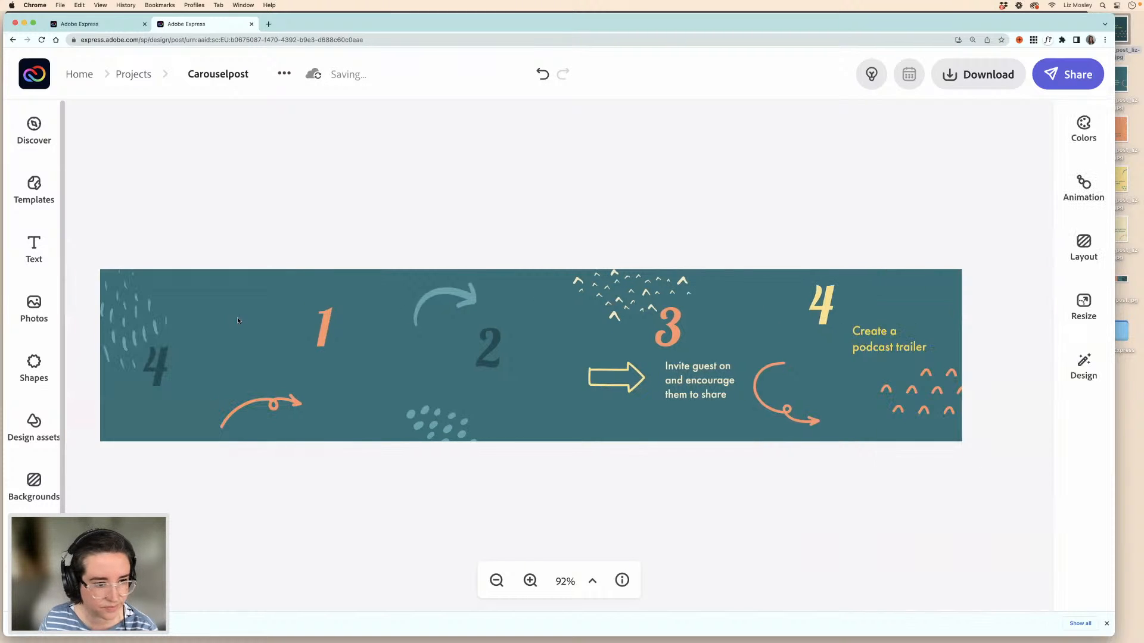
- Browse the stock photo categories and the background categories for a single image to span the whole carousel
left_click(40, 304)
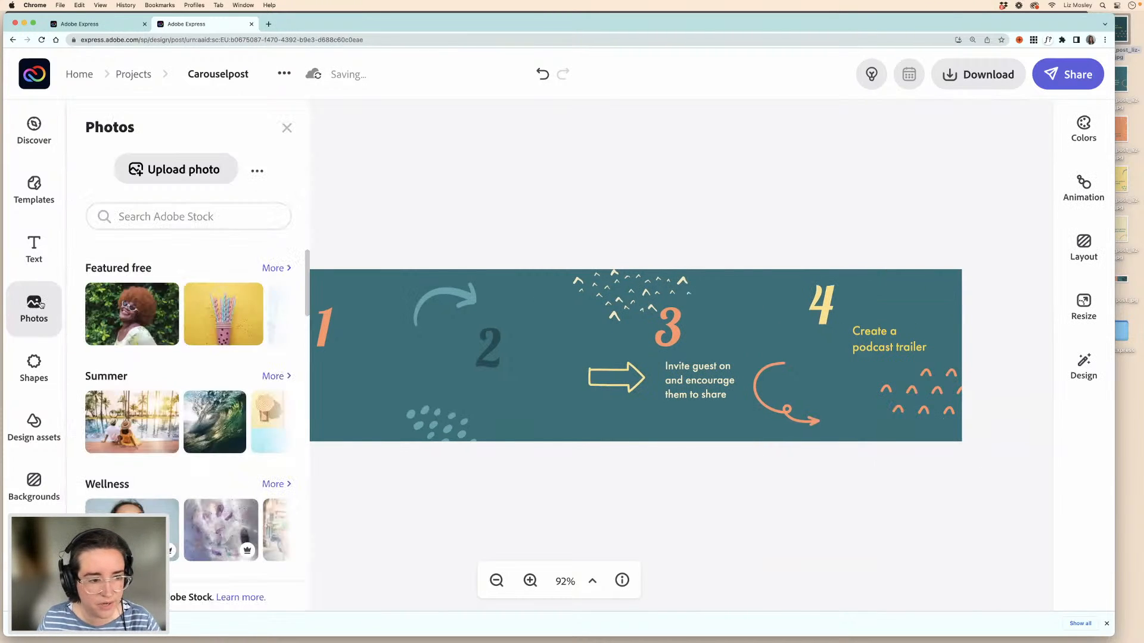
scroll(150, 343, "down", 3)
scroll(151, 343, "down", 5)
scroll(151, 345, "down", 3)
scroll(151, 339, "up", 10)
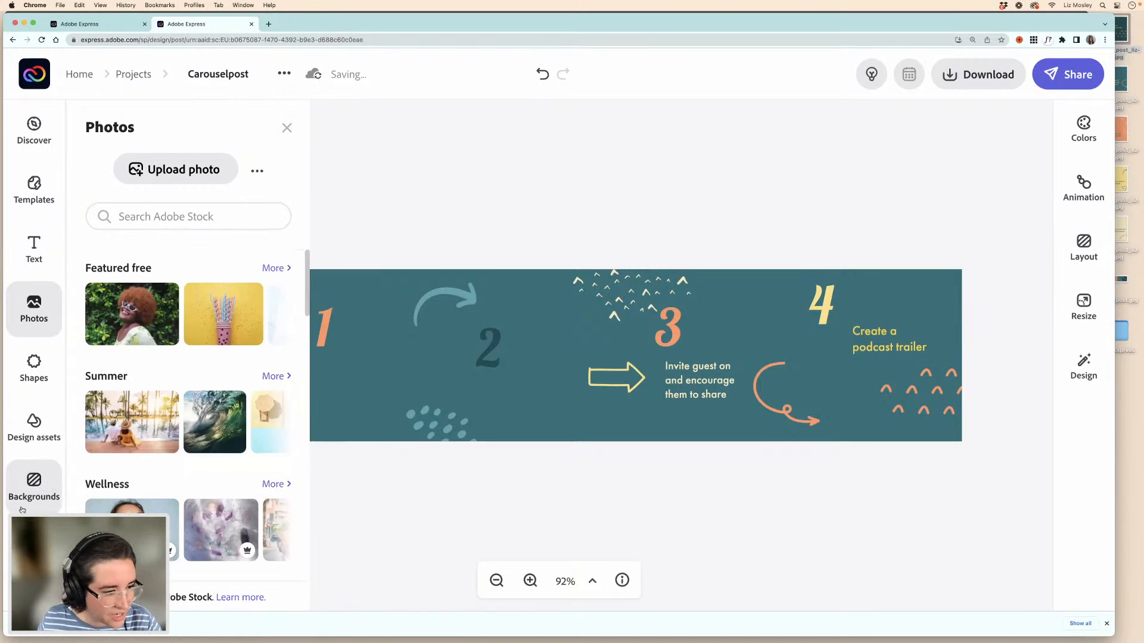
left_click(22, 508)
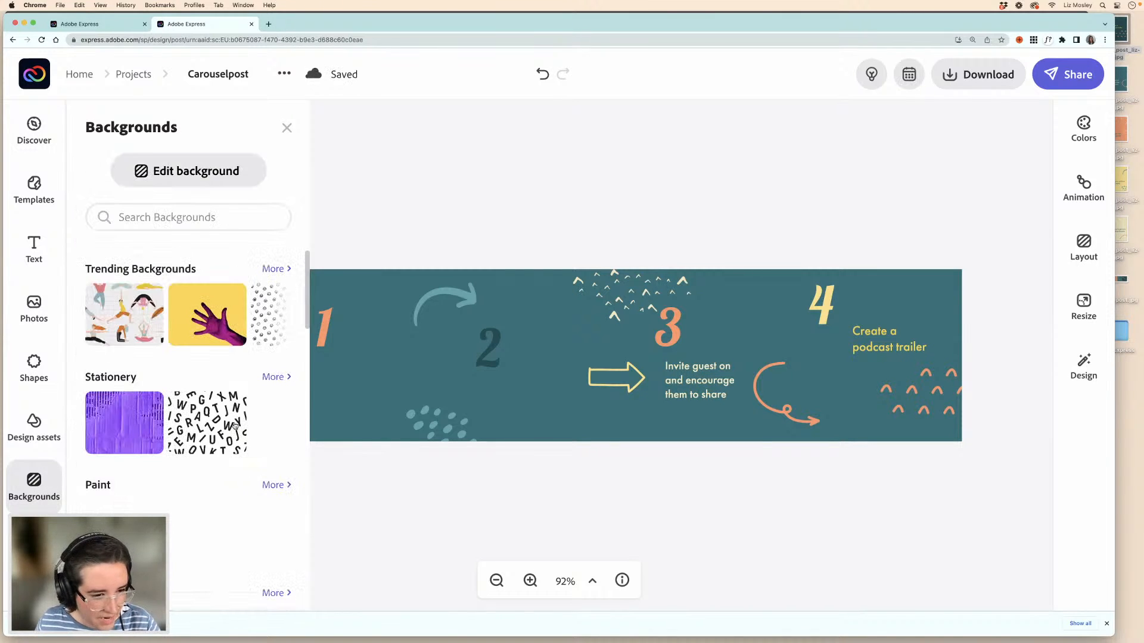
scroll(235, 425, "down", 5)
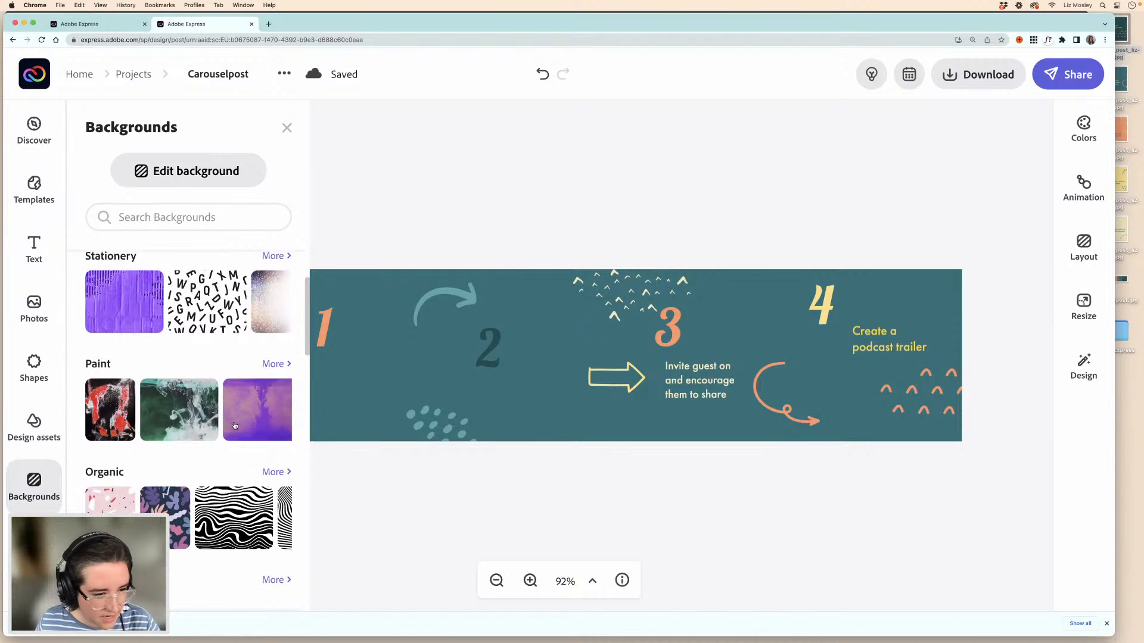
scroll(234, 425, "down", 12)
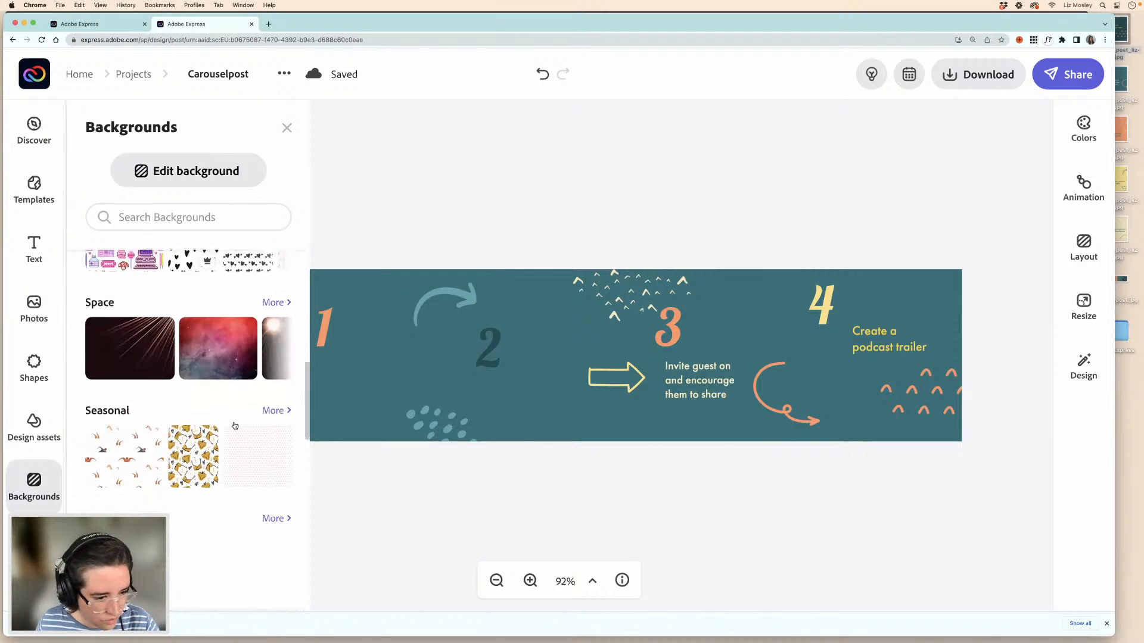
scroll(235, 425, "down", 2)
scroll(235, 426, "down", 7)
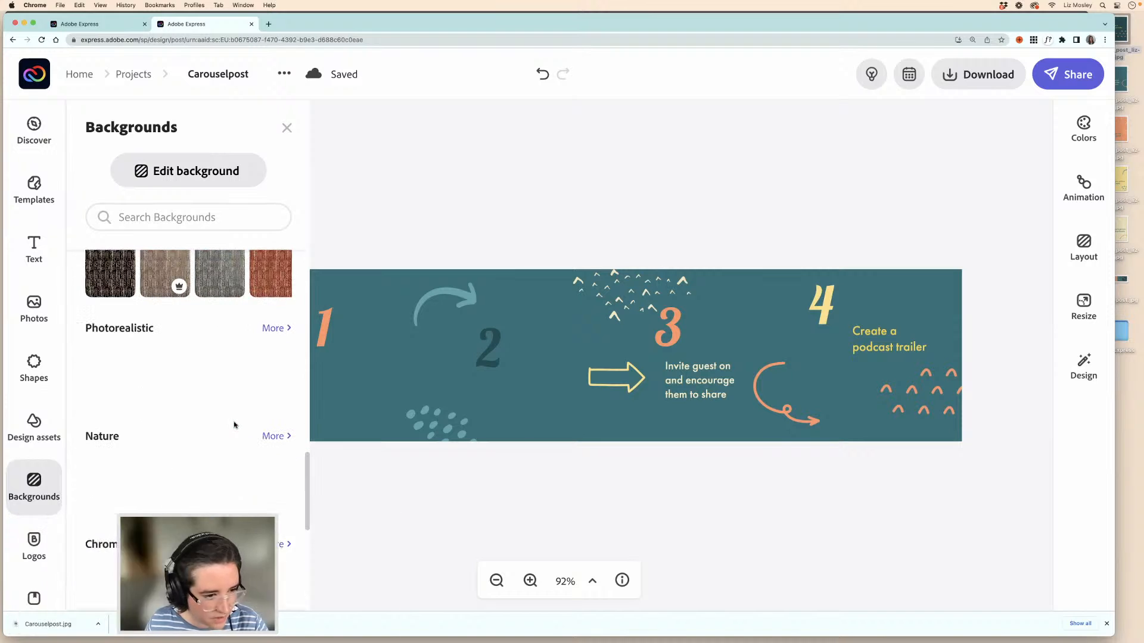
scroll(231, 393, "up", 1)
scroll(230, 370, "up", 20)
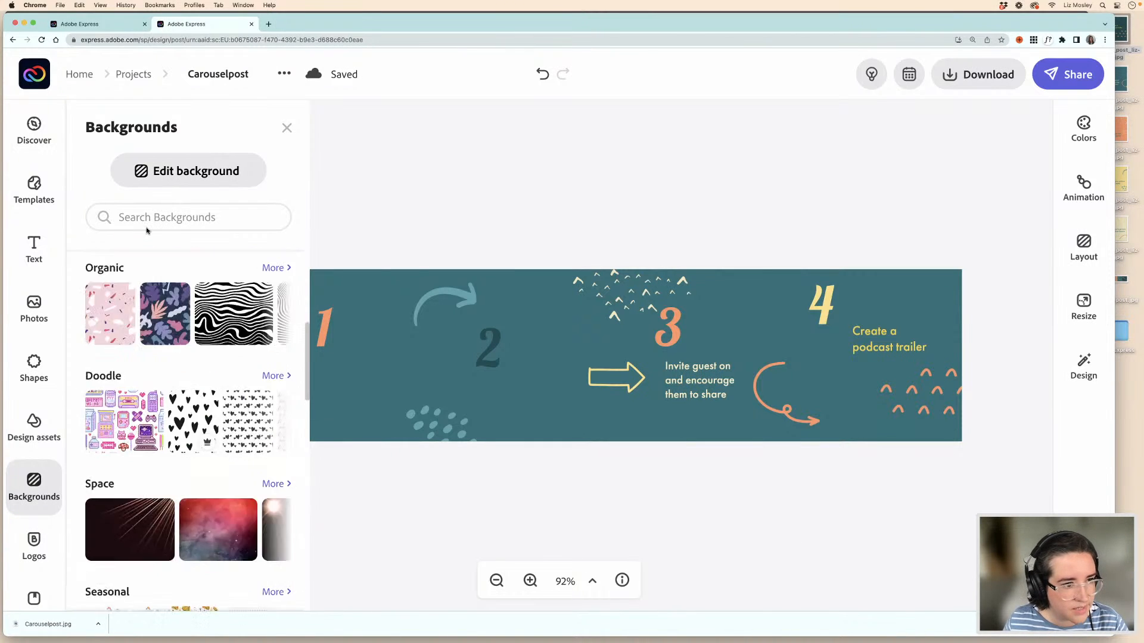
- Search the backgrounds for "gradient" and pin the red, green and cyan gradient image to the carousel's background
left_click(146, 219)
type("gradient")
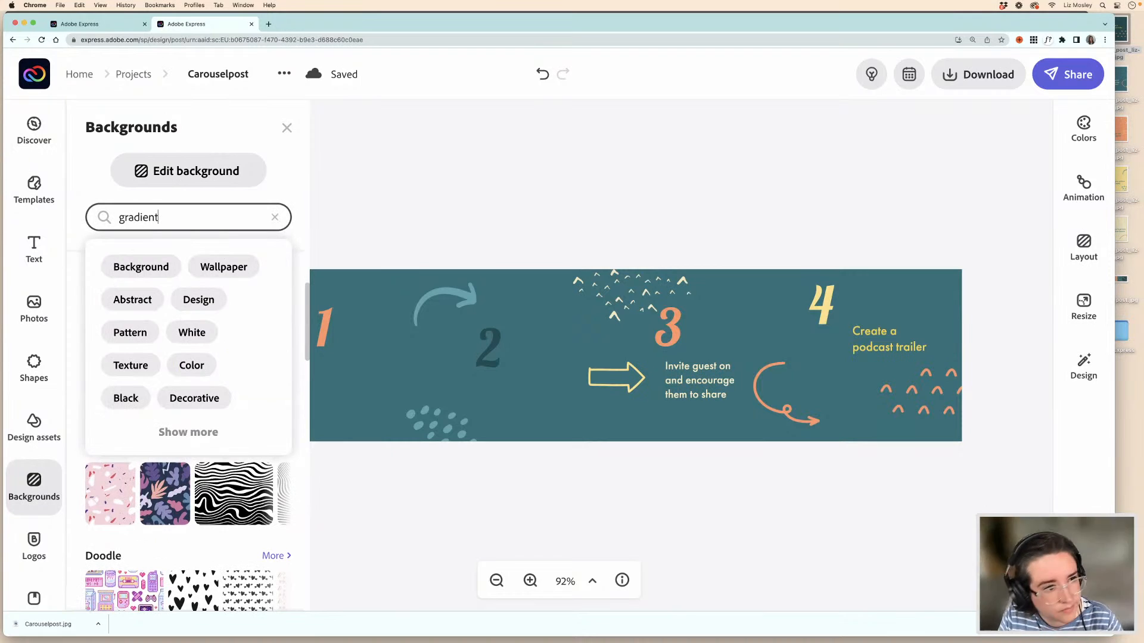
key("Return")
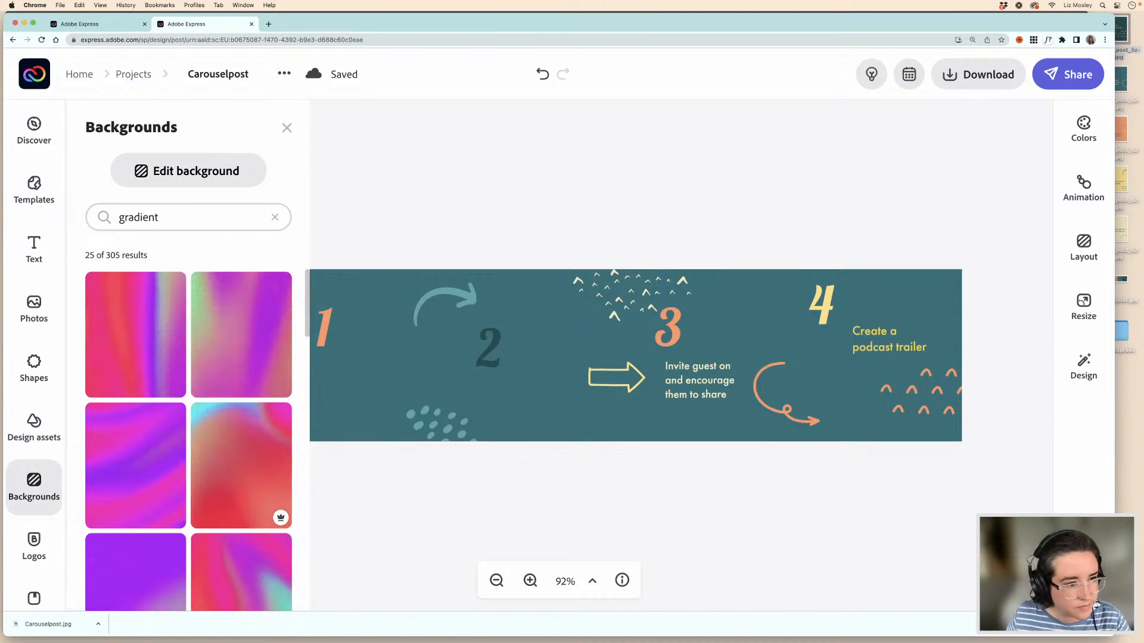
scroll(142, 360, "down", 1)
scroll(142, 360, "down", 10)
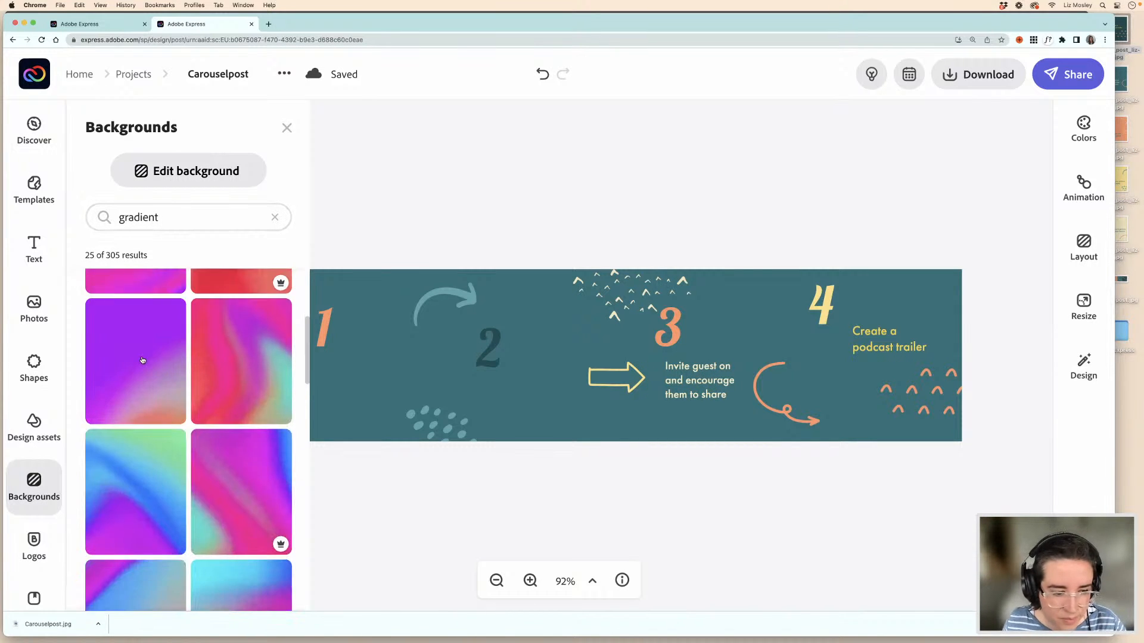
scroll(142, 360, "down", 12)
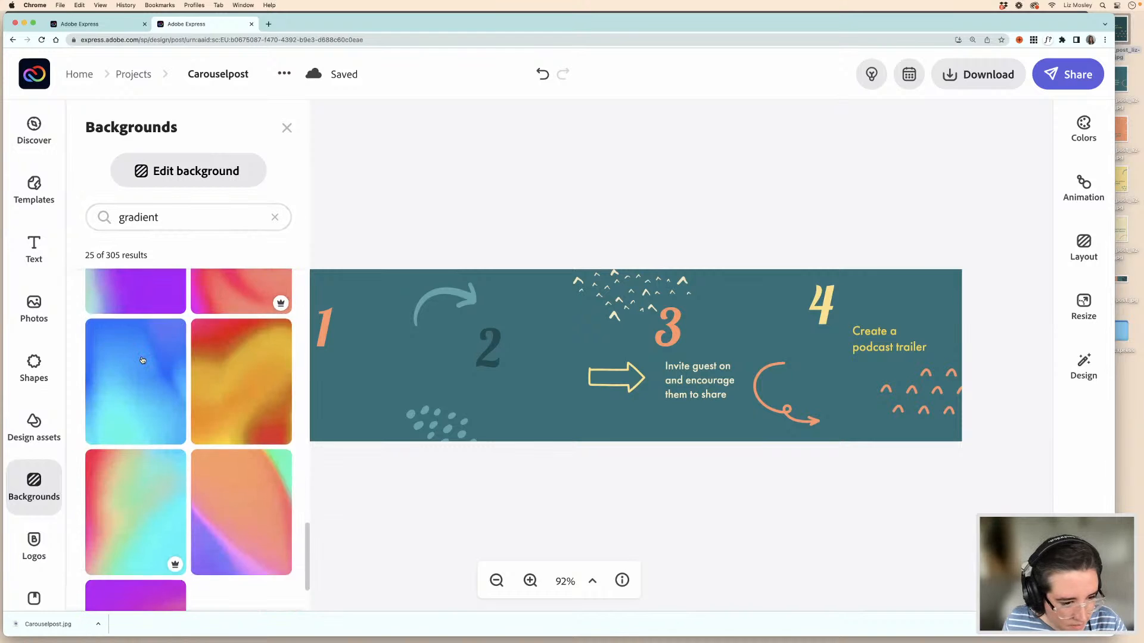
scroll(142, 360, "up", 4)
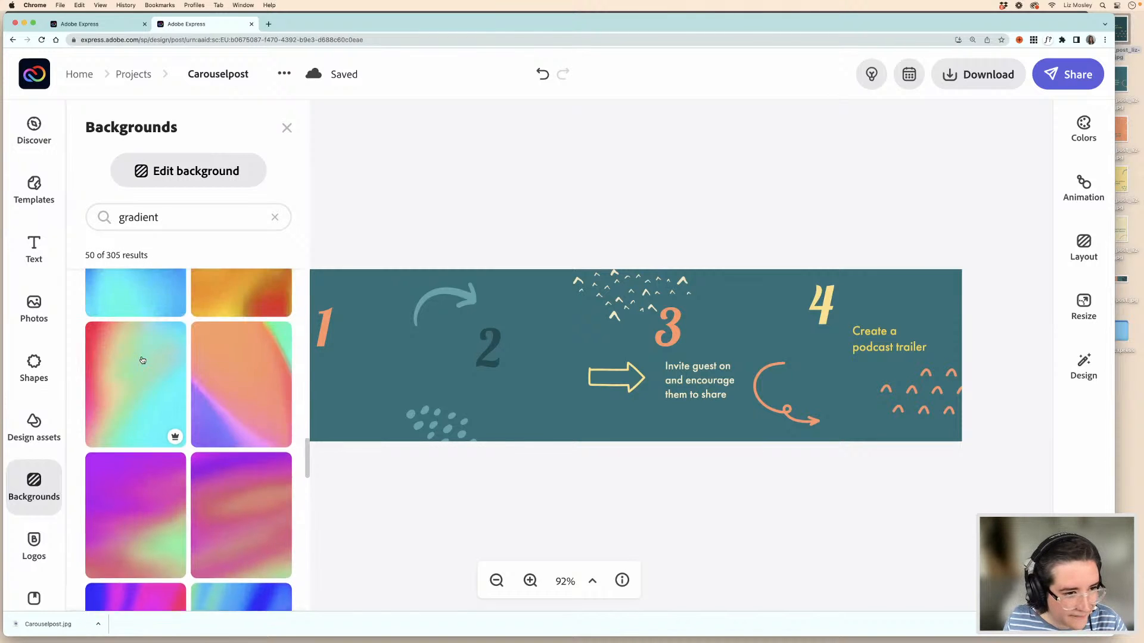
left_click(145, 420)
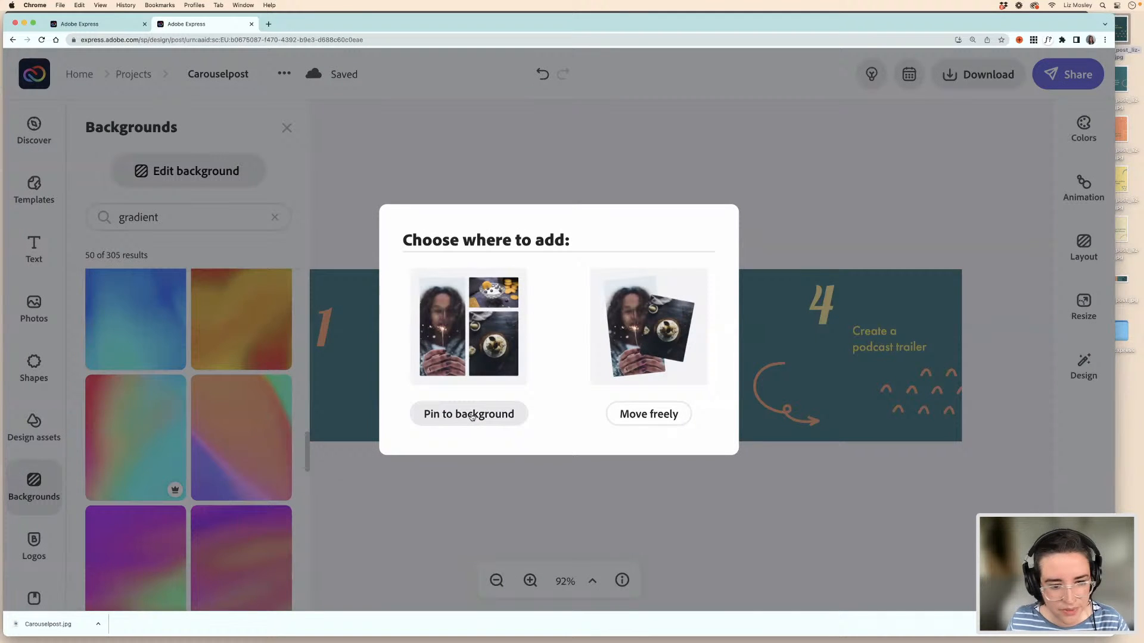
left_click(472, 415)
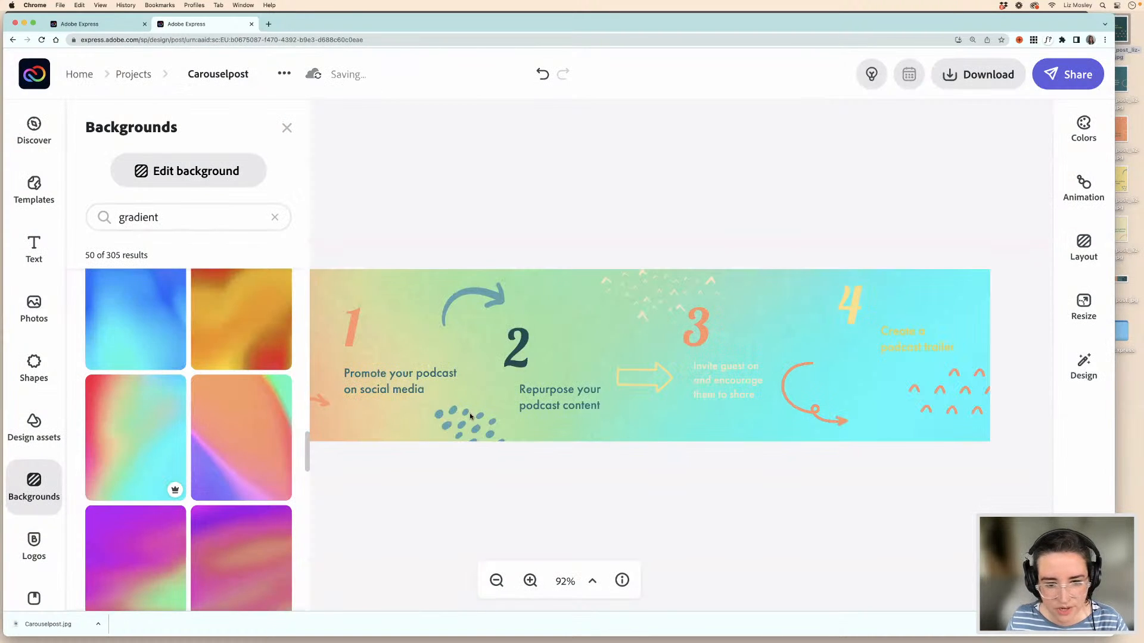
left_click(526, 506)
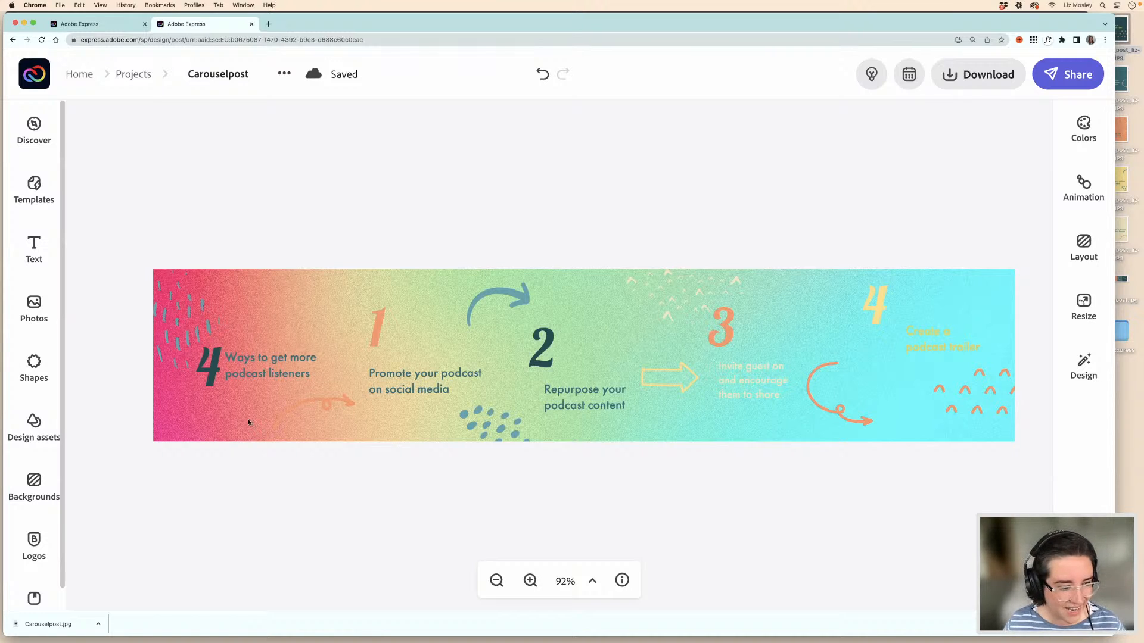
- Browse further gradient backgrounds as alternatives for the carousel, then close the collection without choosing one
left_click(34, 482)
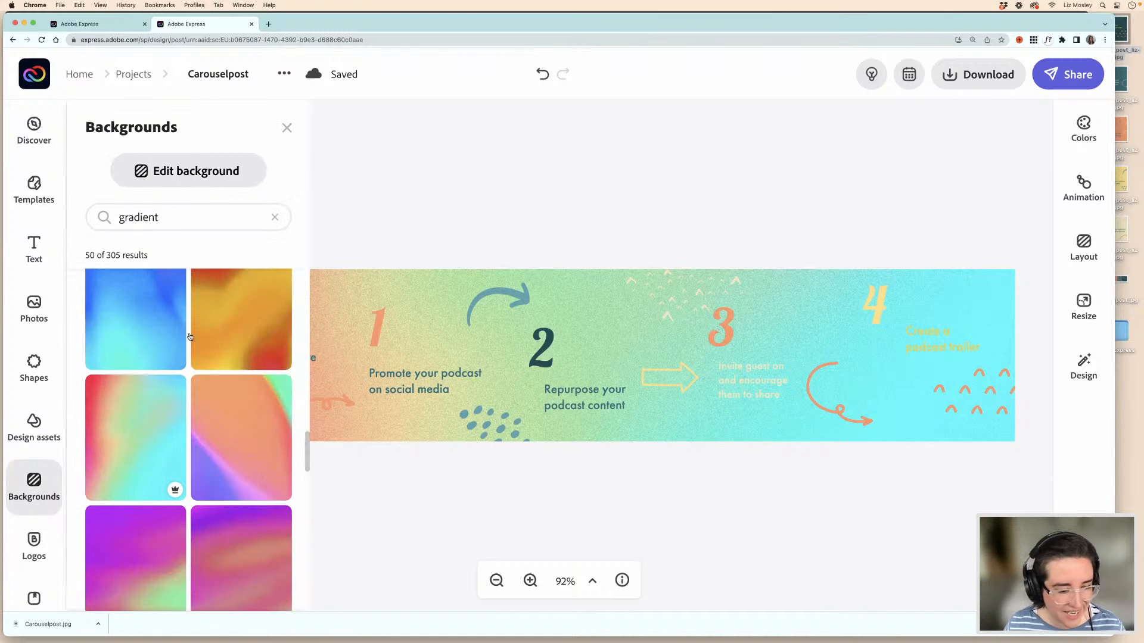
scroll(209, 367, "down", 5)
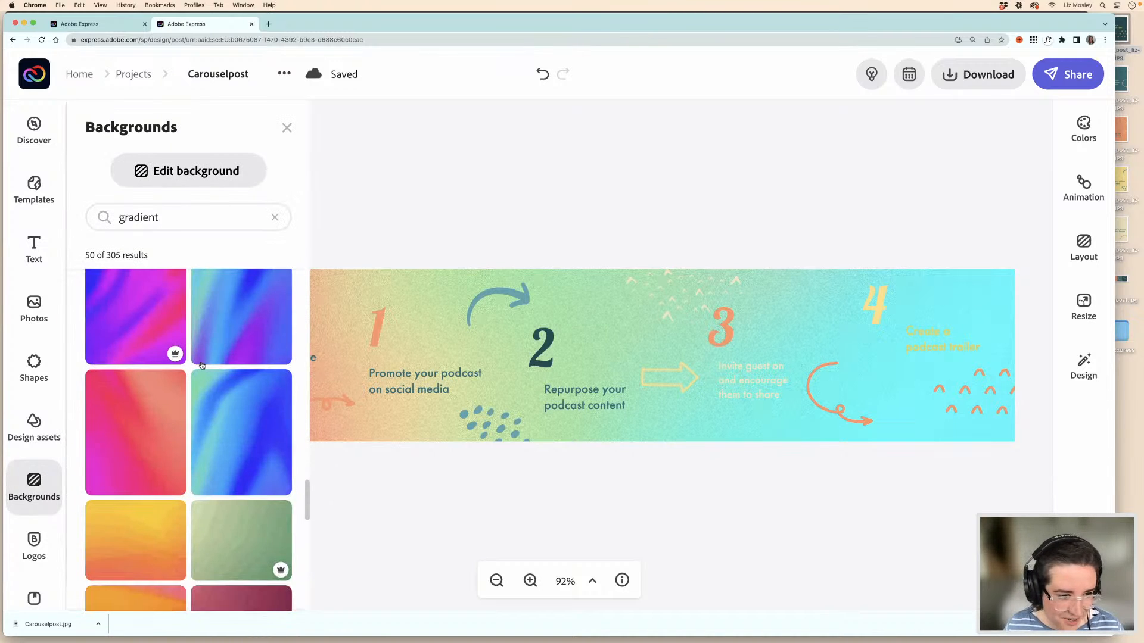
scroll(211, 375, "down", 5)
scroll(218, 387, "down", 10)
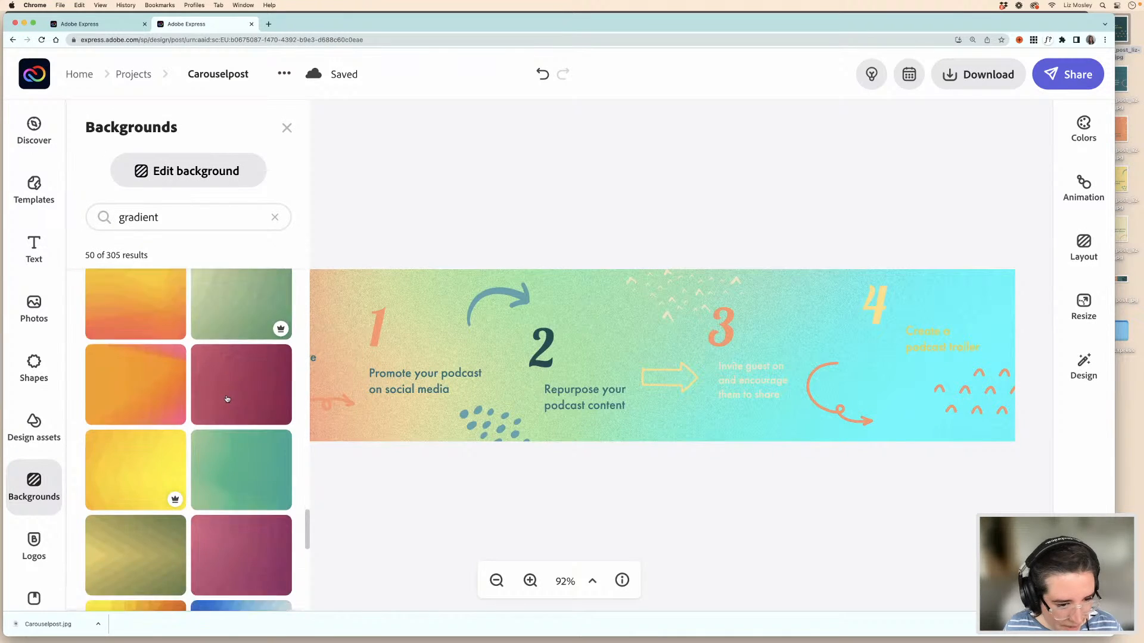
scroll(227, 399, "down", 1)
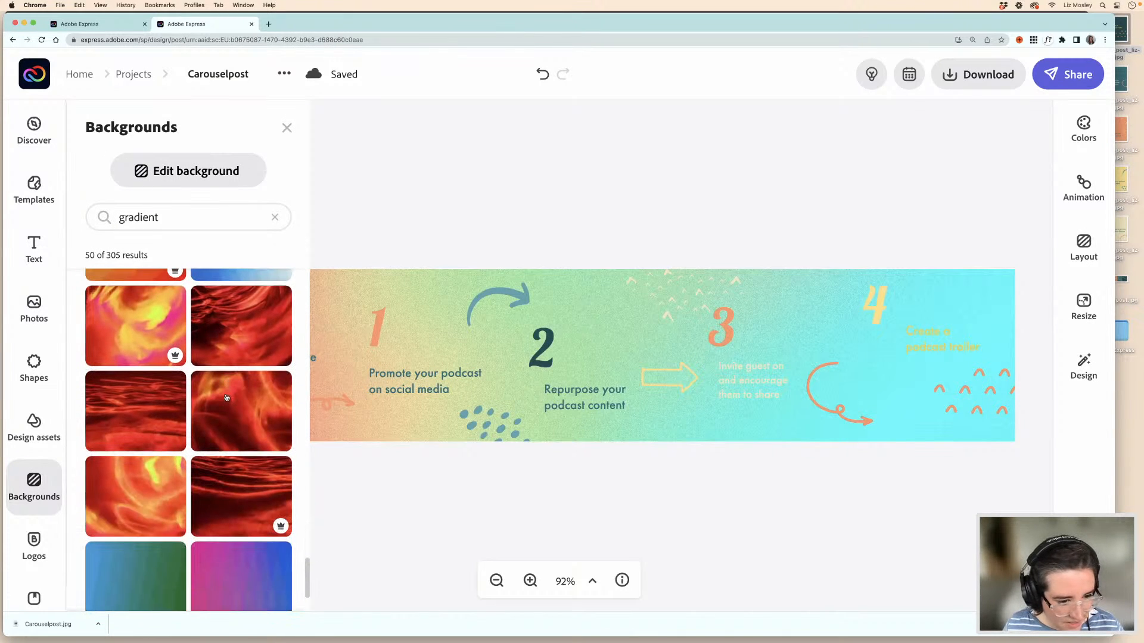
scroll(227, 397, "down", 4)
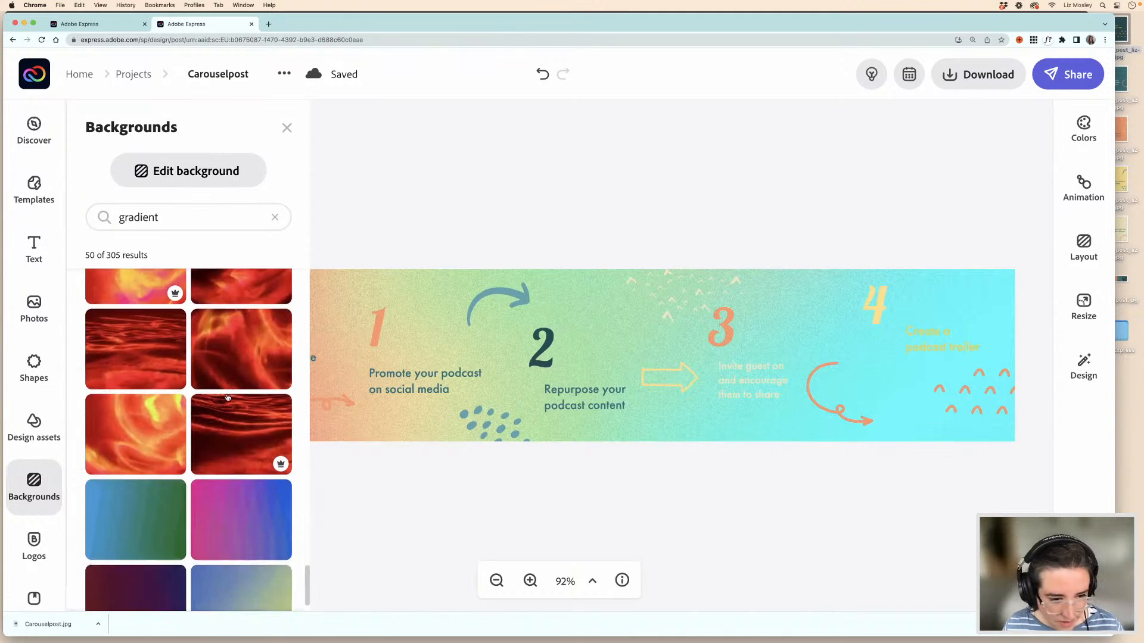
scroll(227, 398, "down", 7)
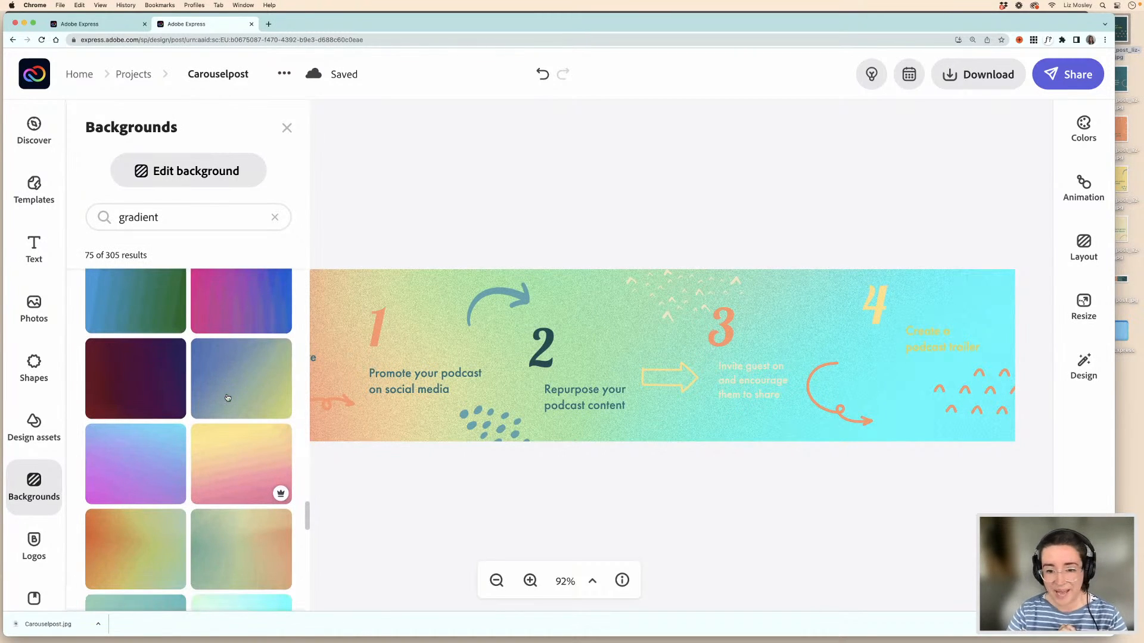
left_click(545, 244)
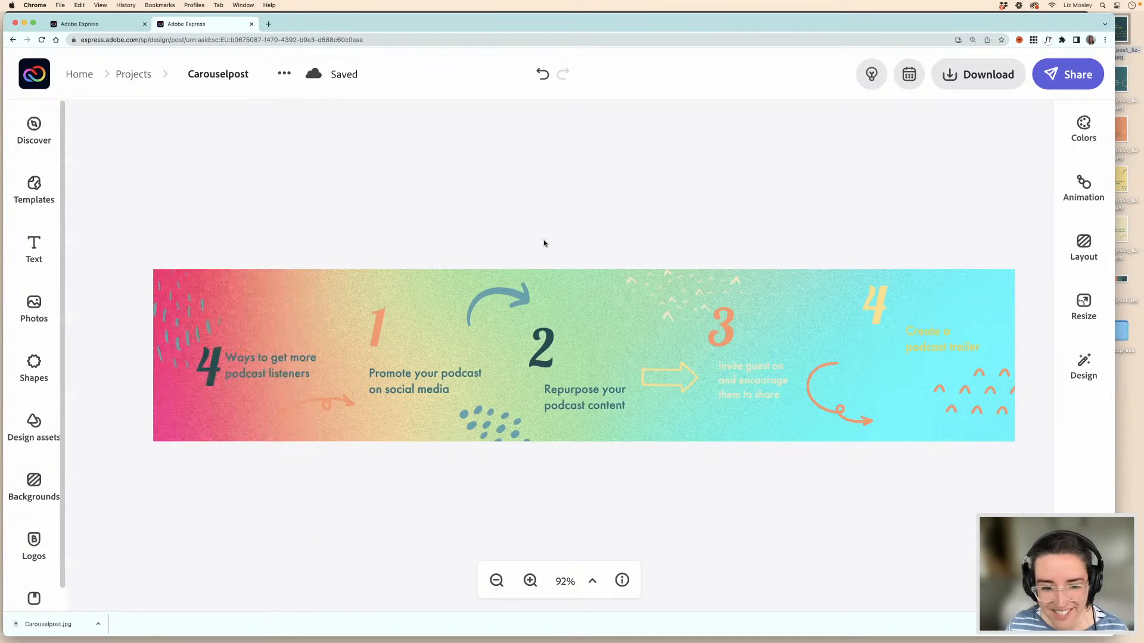